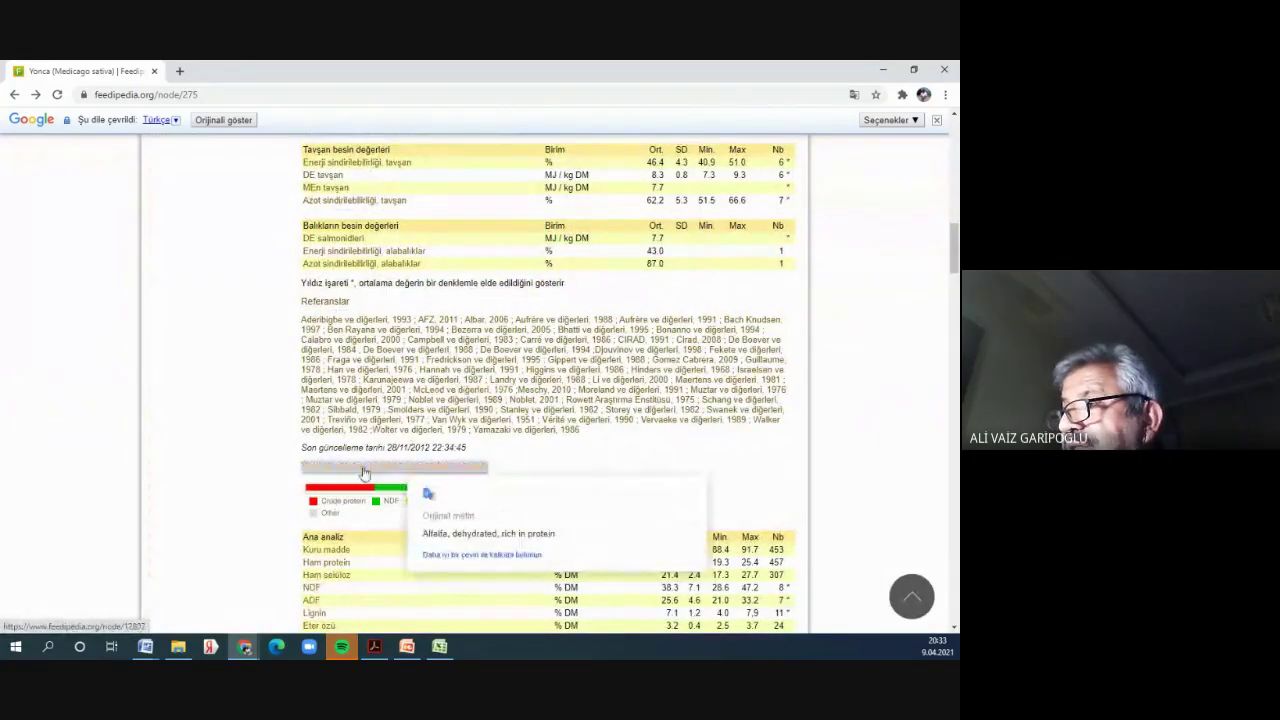
- Search Feedipedia for alfalfa, using the previously entered search term
{"action": "scroll", "coordinate": [198, 352], "scroll_direction": "up", "scroll_amount": 15}
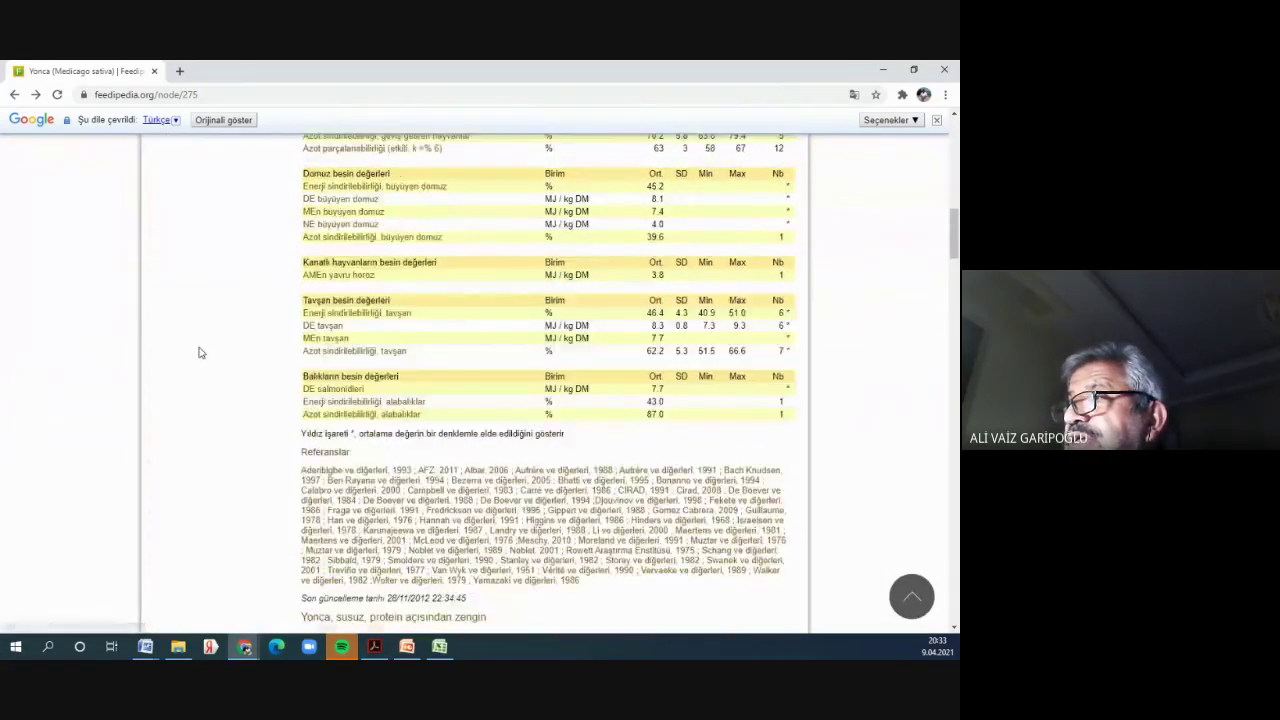
{"action": "left_click", "coordinate": [200, 220]}
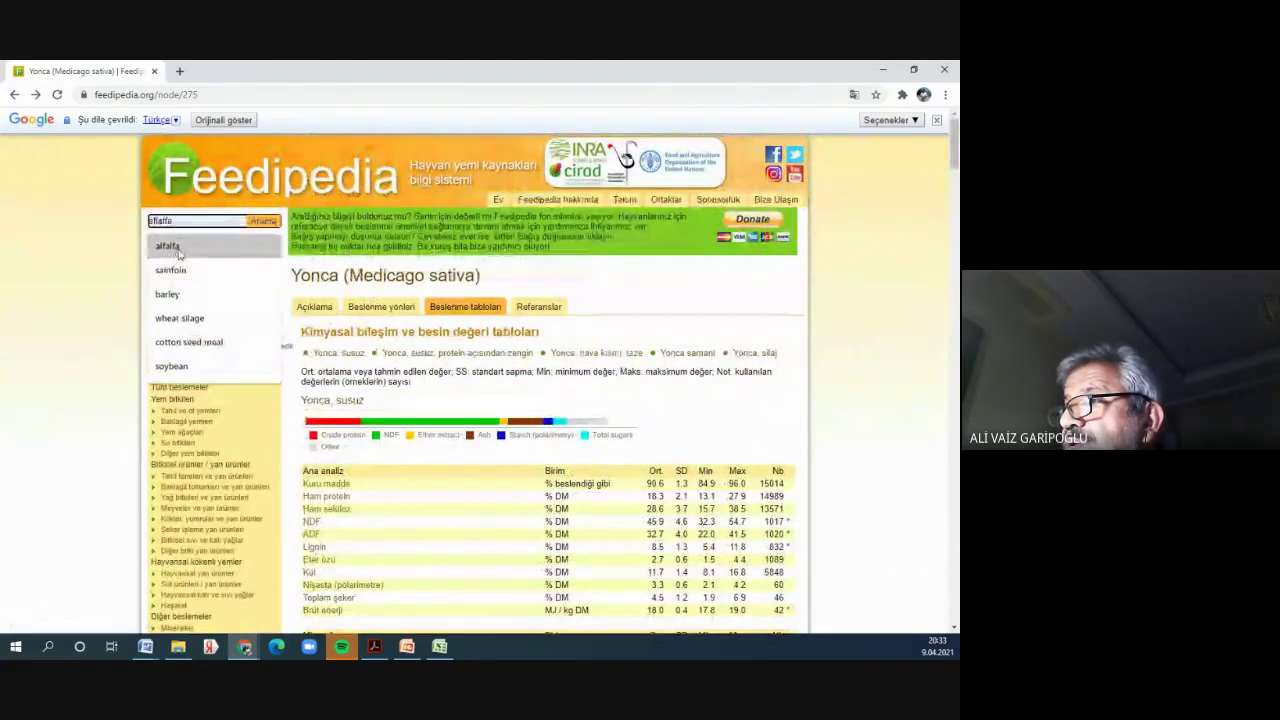
{"action": "left_click", "coordinate": [170, 250]}
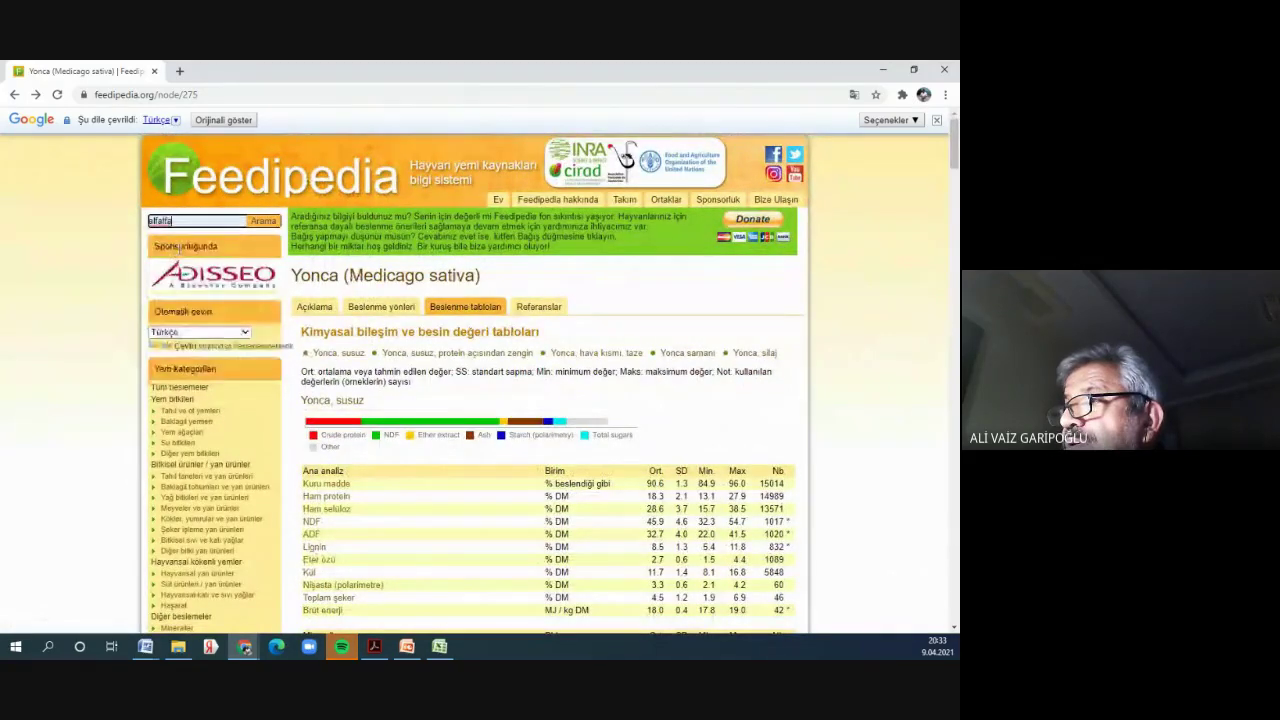
{"action": "left_click", "coordinate": [269, 224]}
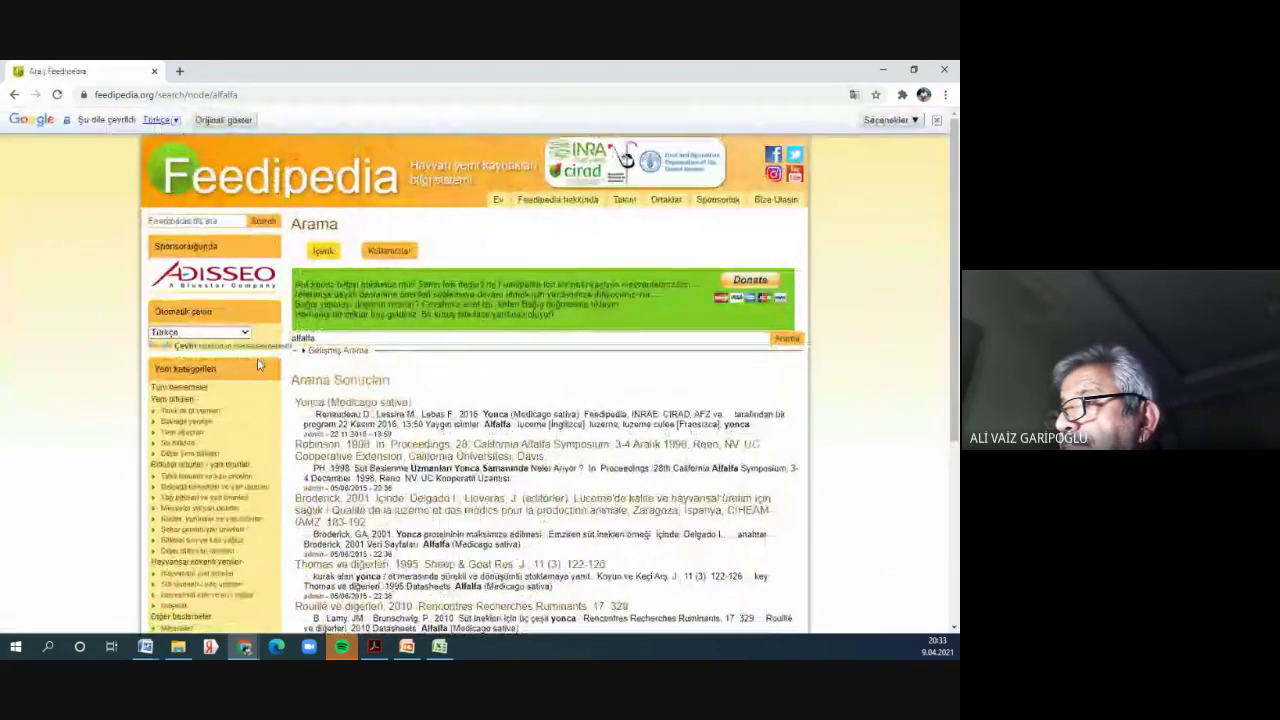
- Set the automatic translation language of the search results page to English (İngilizce)
{"action": "left_click", "coordinate": [240, 333]}
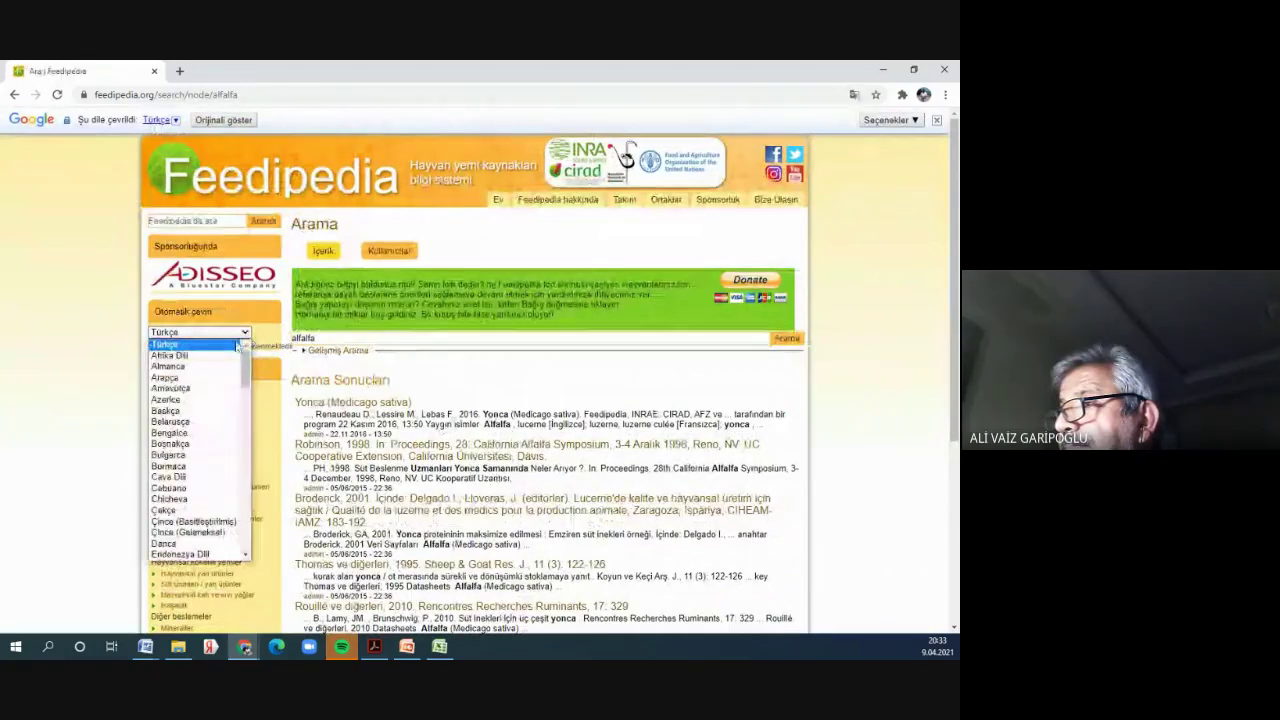
{"action": "left_click_drag", "start_coordinate": [244, 368], "coordinate": [232, 428]}
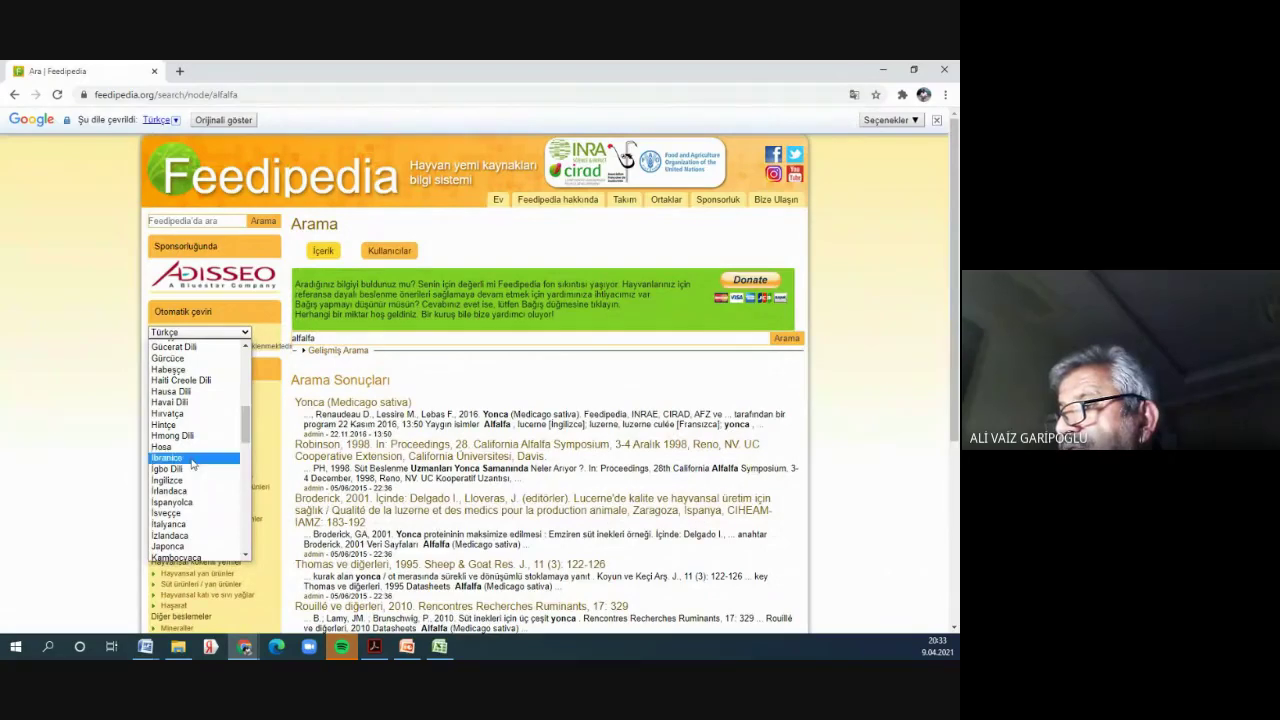
{"action": "left_click", "coordinate": [172, 484]}
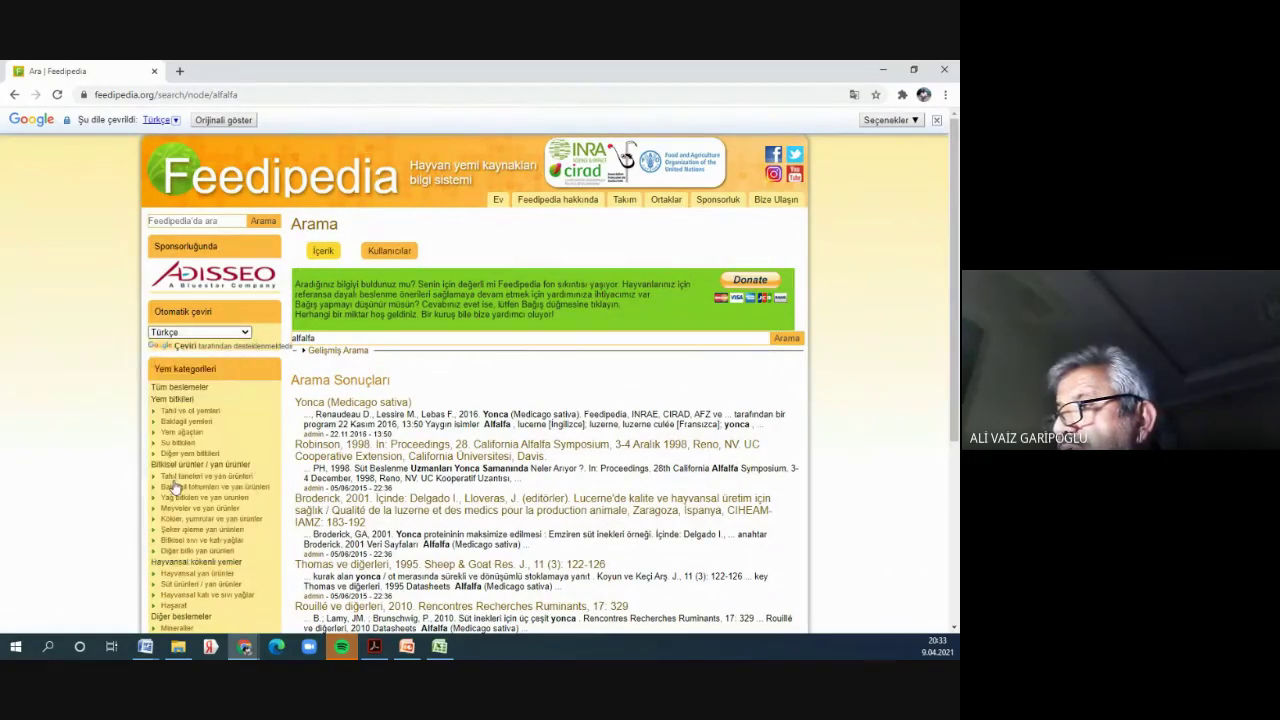
- Open the Alfalfa (Medicago sativa) datasheet from the search results
{"action": "scroll", "coordinate": [260, 440], "scroll_direction": "down", "scroll_amount": 3}
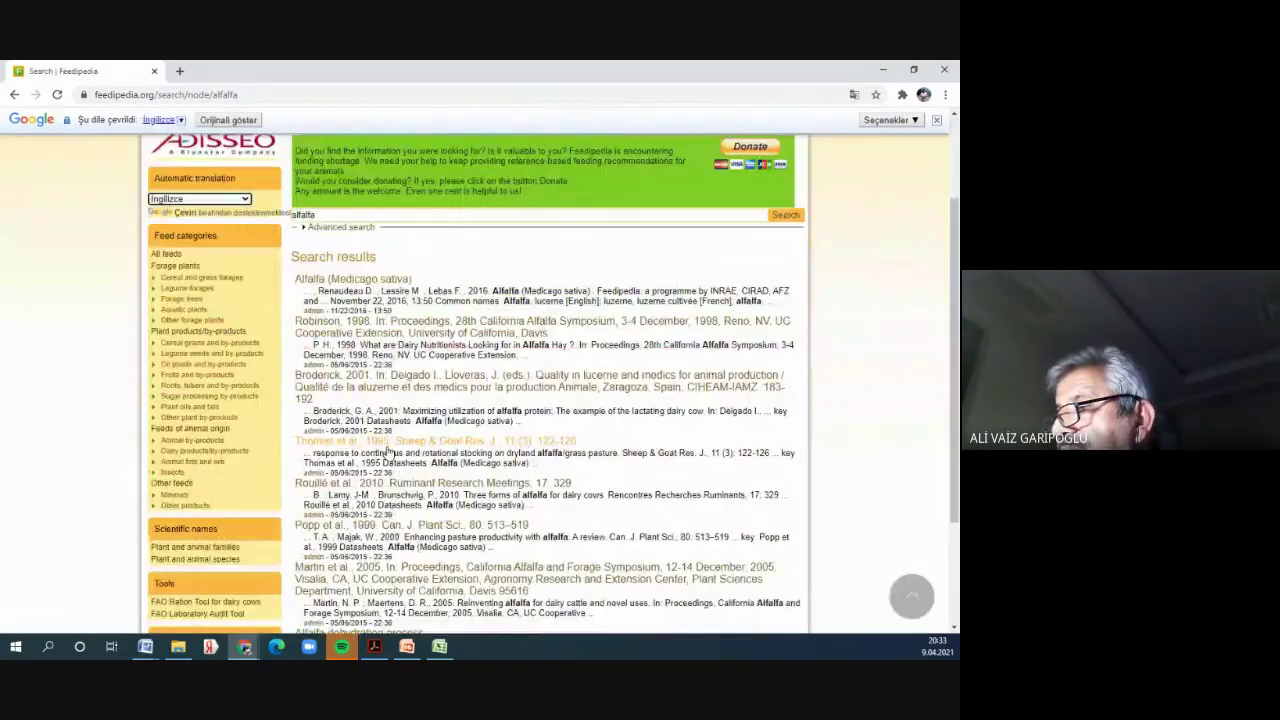
{"action": "scroll", "coordinate": [358, 392], "scroll_direction": "up", "scroll_amount": 3}
{"action": "left_click", "coordinate": [358, 388]}
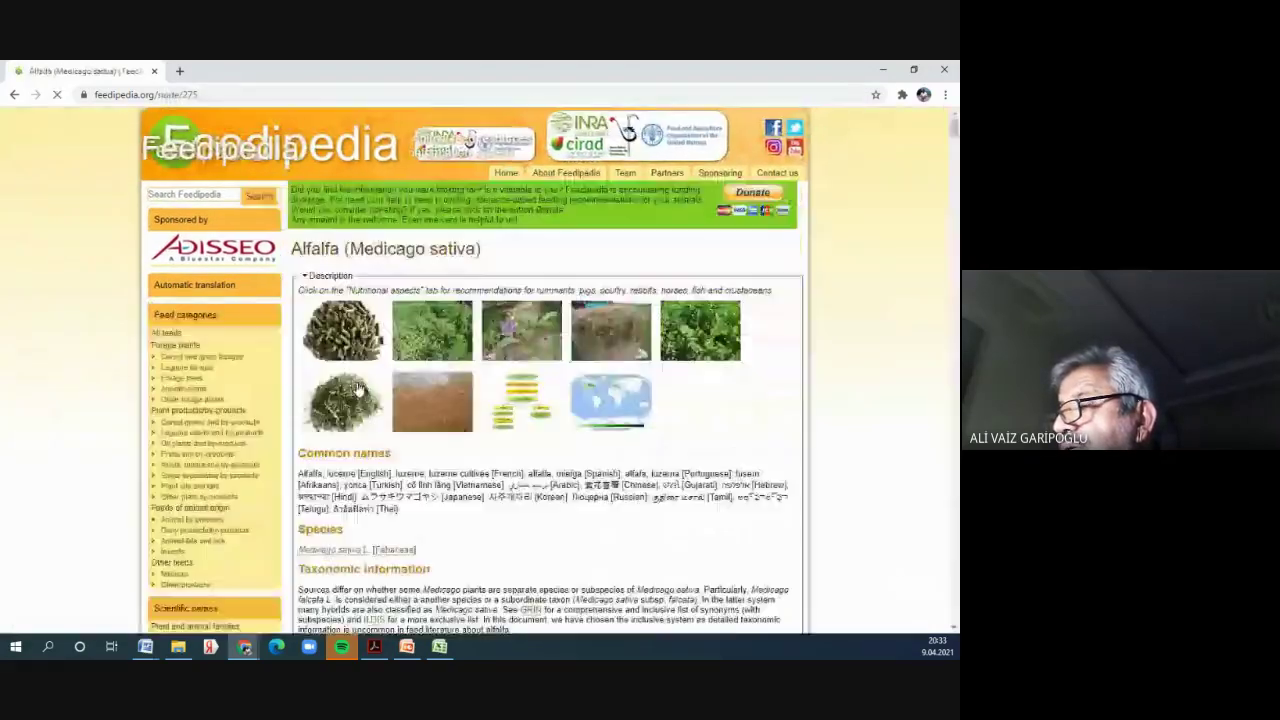
- Read through the alfalfa description, including morphology, uses, distribution, processes, forage management and environmental impact
{"action": "scroll", "coordinate": [358, 389], "scroll_direction": "down", "scroll_amount": 6}
{"action": "scroll", "coordinate": [358, 390], "scroll_direction": "down", "scroll_amount": 2}
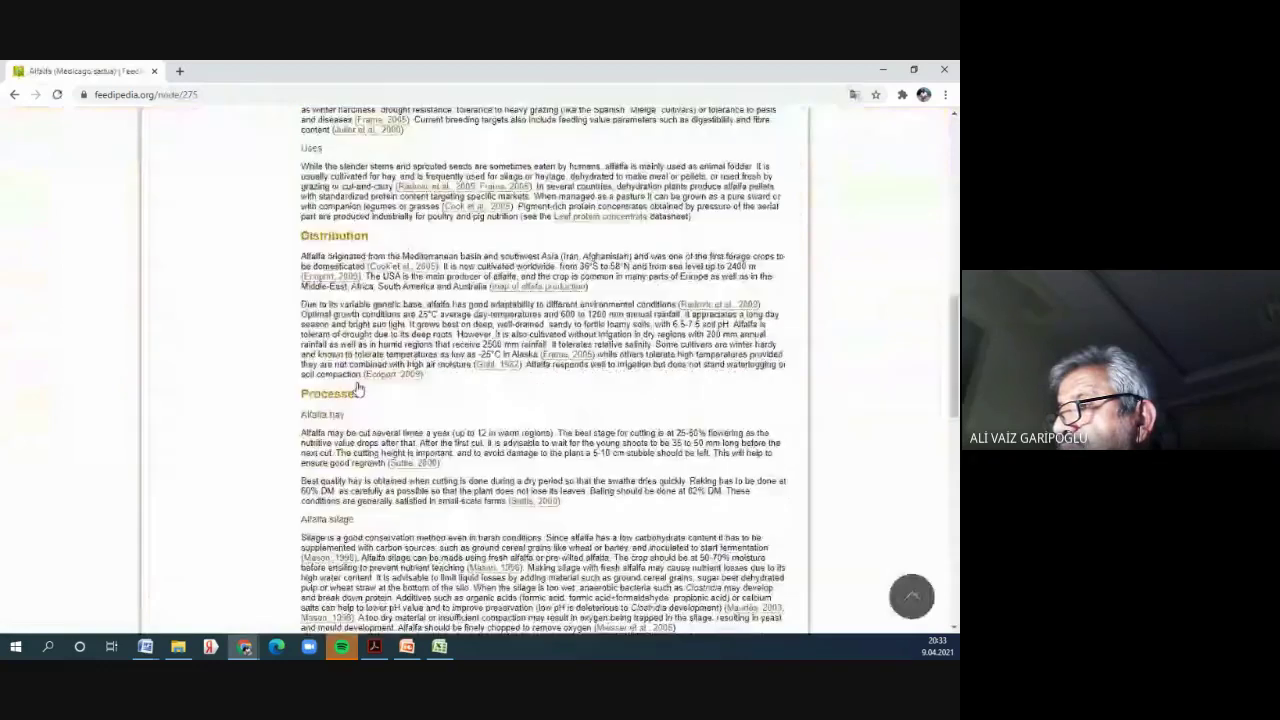
{"action": "scroll", "coordinate": [358, 390], "scroll_direction": "down", "scroll_amount": 1}
{"action": "scroll", "coordinate": [358, 390], "scroll_direction": "up", "scroll_amount": 3}
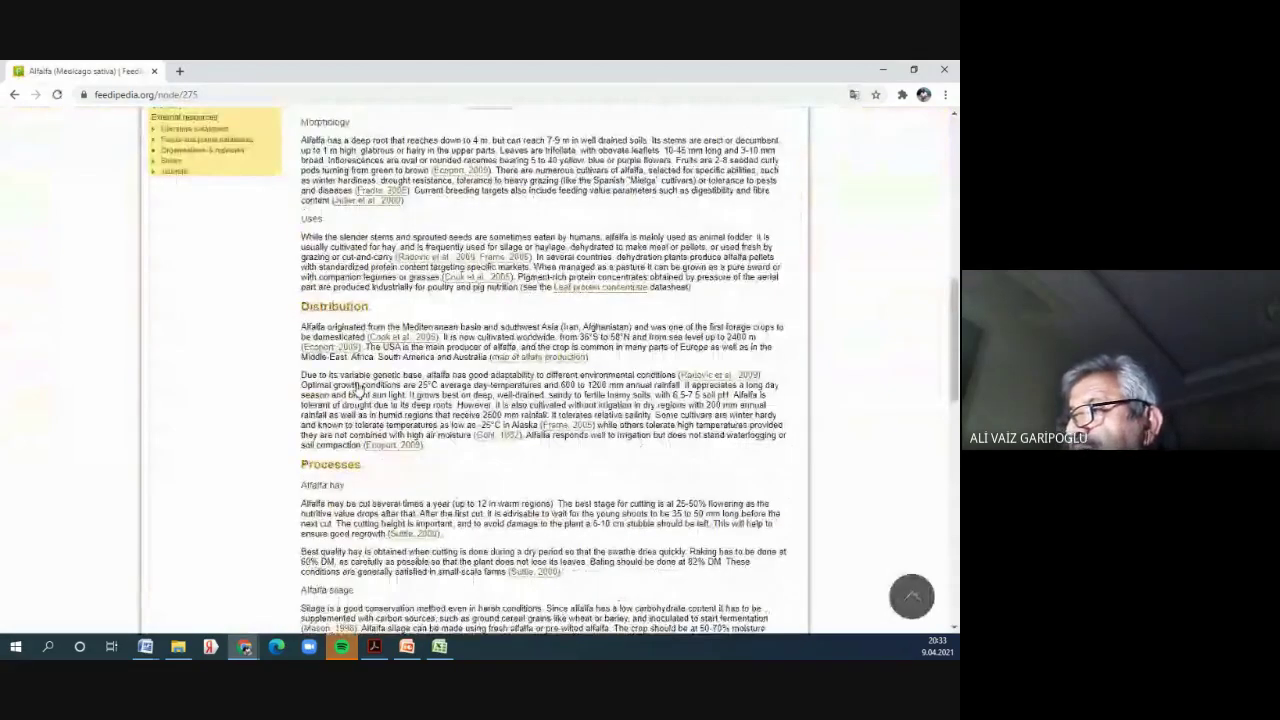
{"action": "scroll", "coordinate": [357, 381], "scroll_direction": "down", "scroll_amount": 1}
{"action": "scroll", "coordinate": [357, 381], "scroll_direction": "down", "scroll_amount": 7}
{"action": "scroll", "coordinate": [358, 385], "scroll_direction": "up", "scroll_amount": 3}
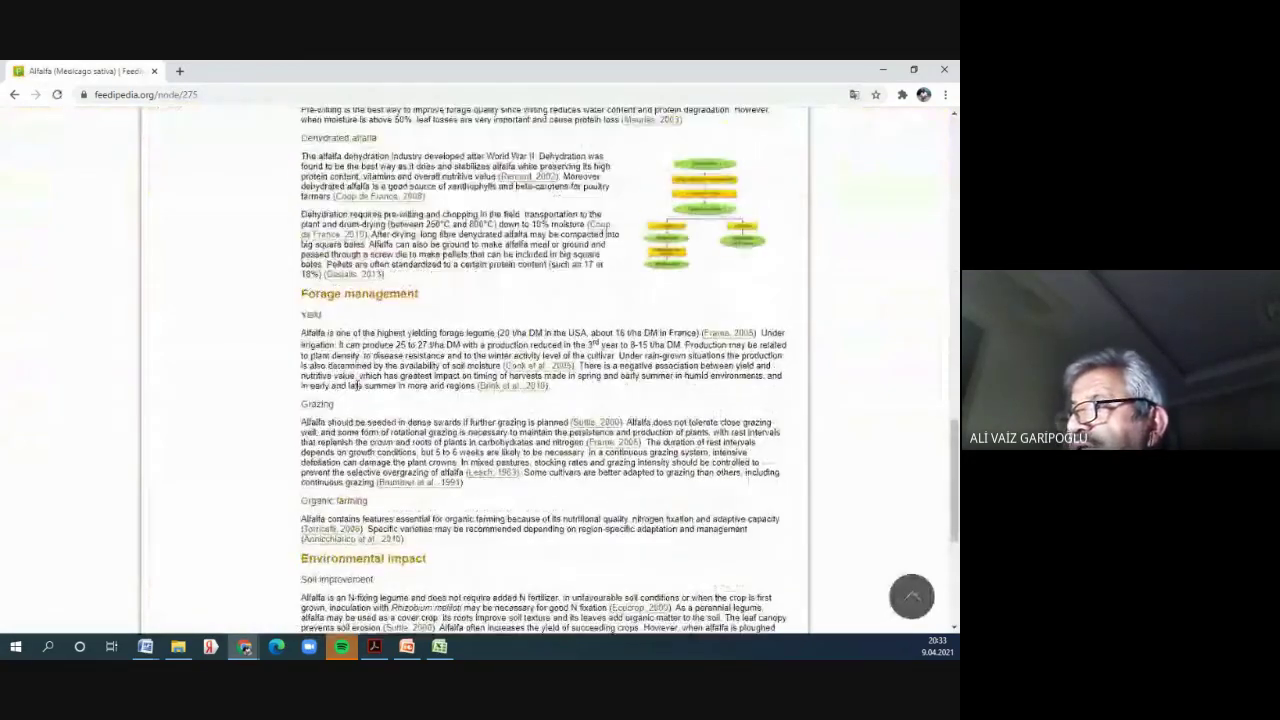
{"action": "scroll", "coordinate": [358, 385], "scroll_direction": "up", "scroll_amount": 8}
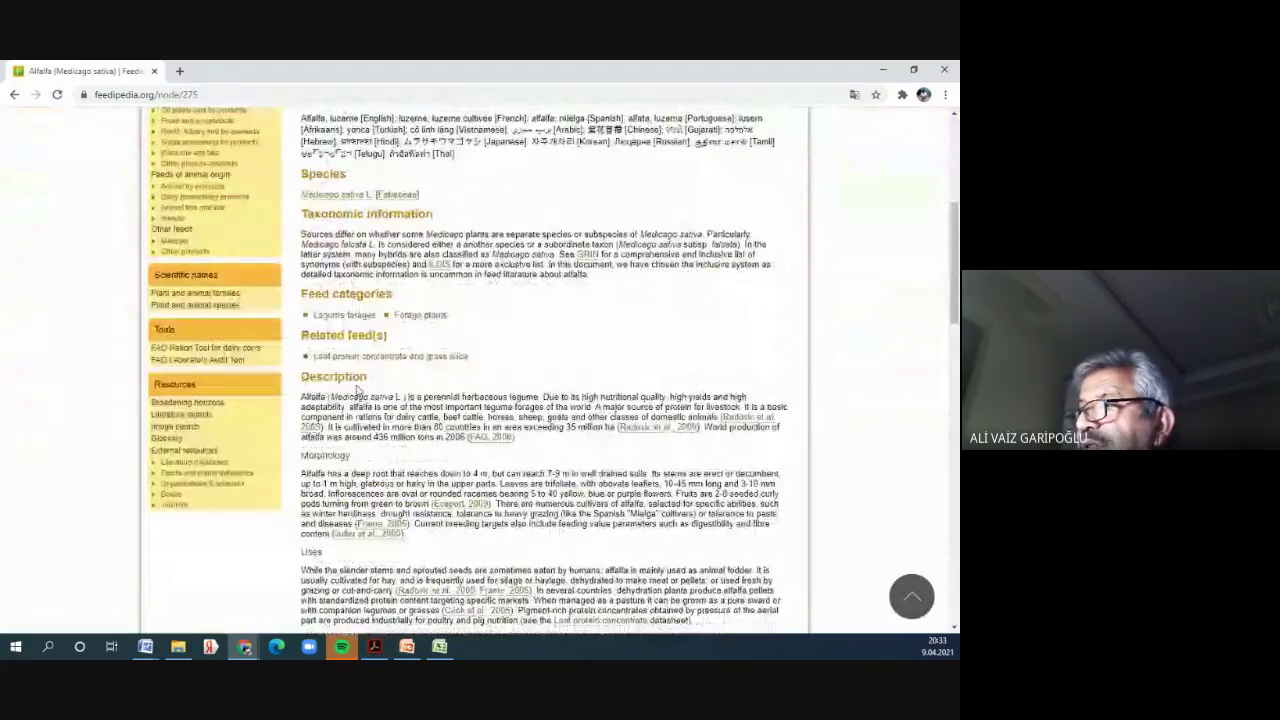
{"action": "scroll", "coordinate": [360, 383], "scroll_direction": "down", "scroll_amount": 2}
{"action": "scroll", "coordinate": [475, 440], "scroll_direction": "down", "scroll_amount": 4}
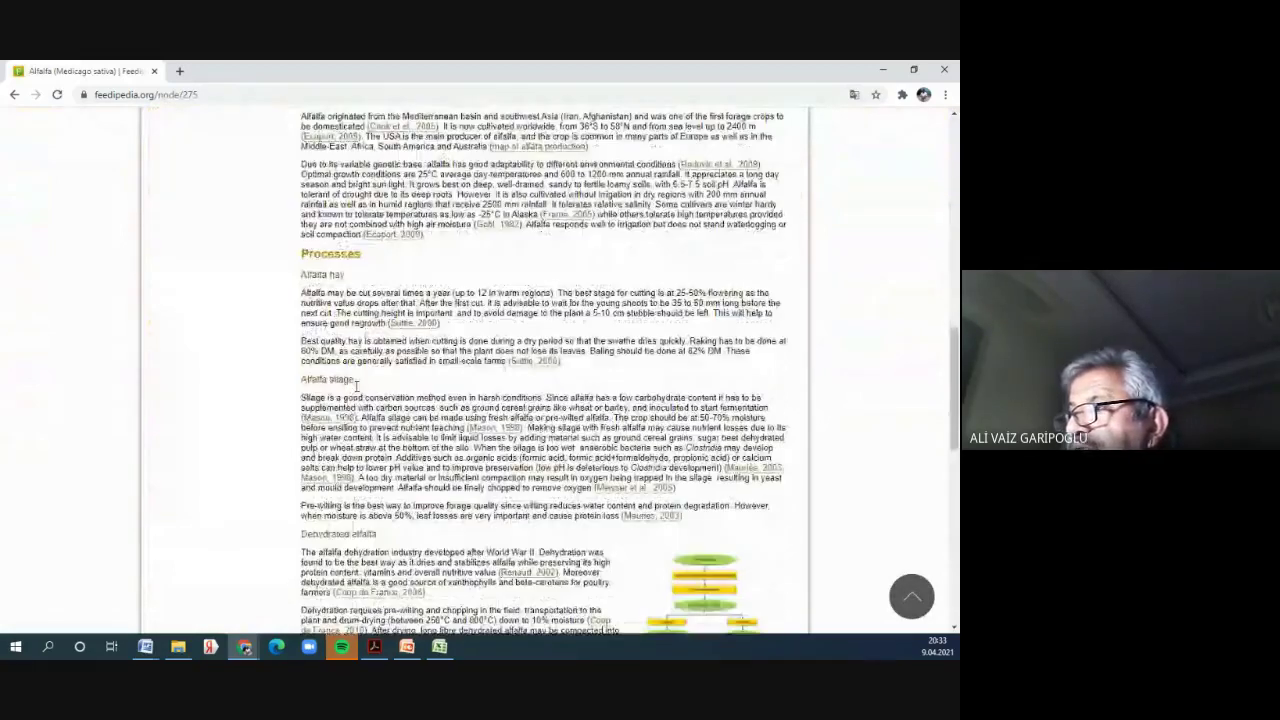
{"action": "scroll", "coordinate": [350, 397], "scroll_direction": "down", "scroll_amount": 1}
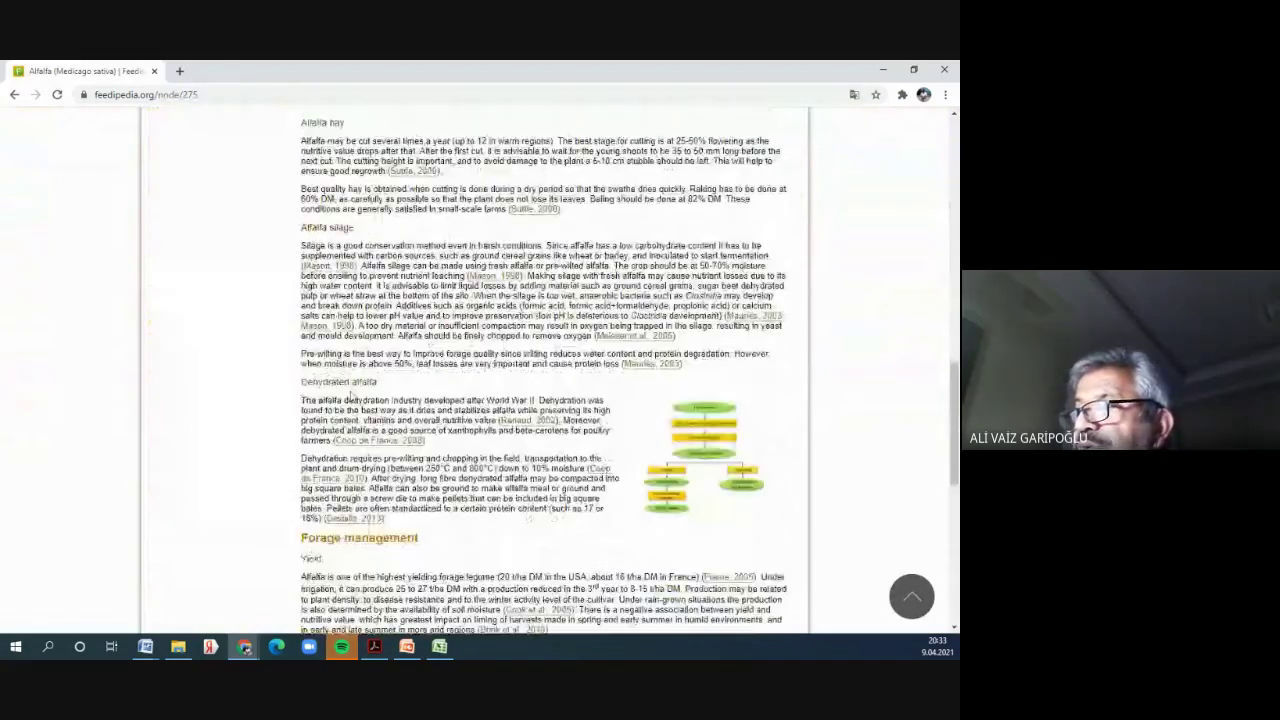
{"action": "scroll", "coordinate": [350, 398], "scroll_direction": "down", "scroll_amount": 1}
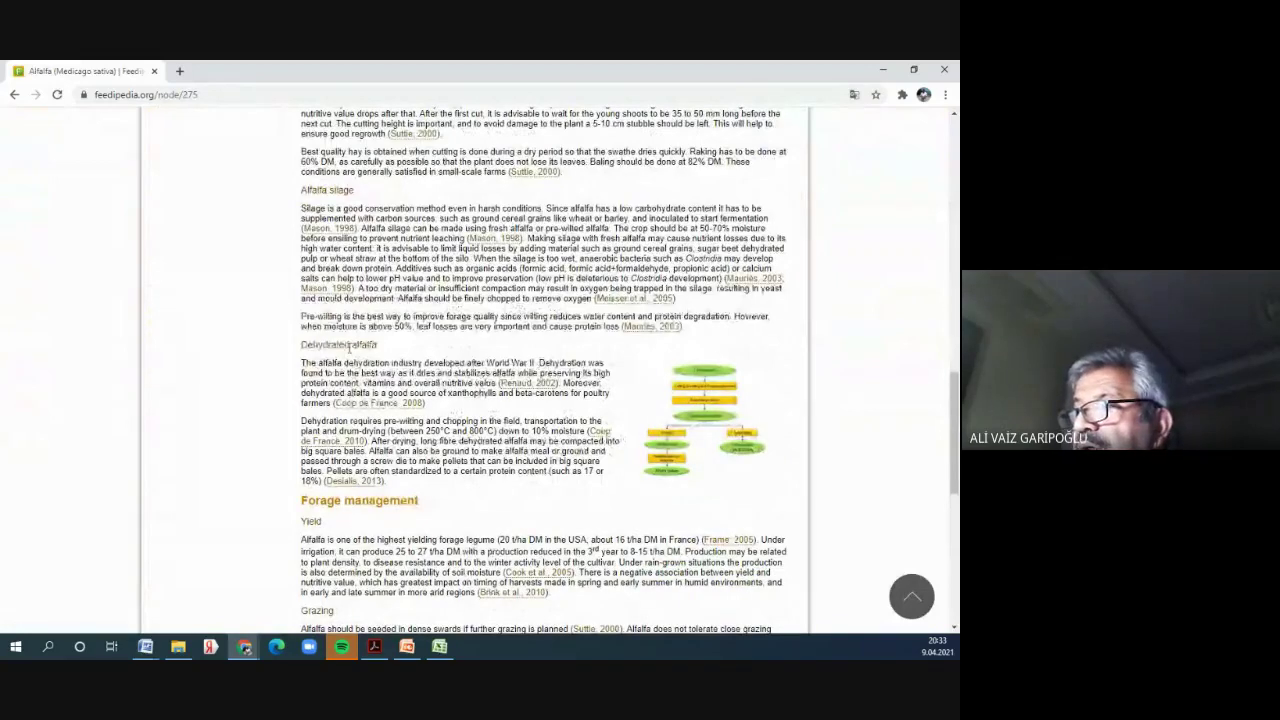
{"action": "scroll", "coordinate": [349, 347], "scroll_direction": "down", "scroll_amount": 2}
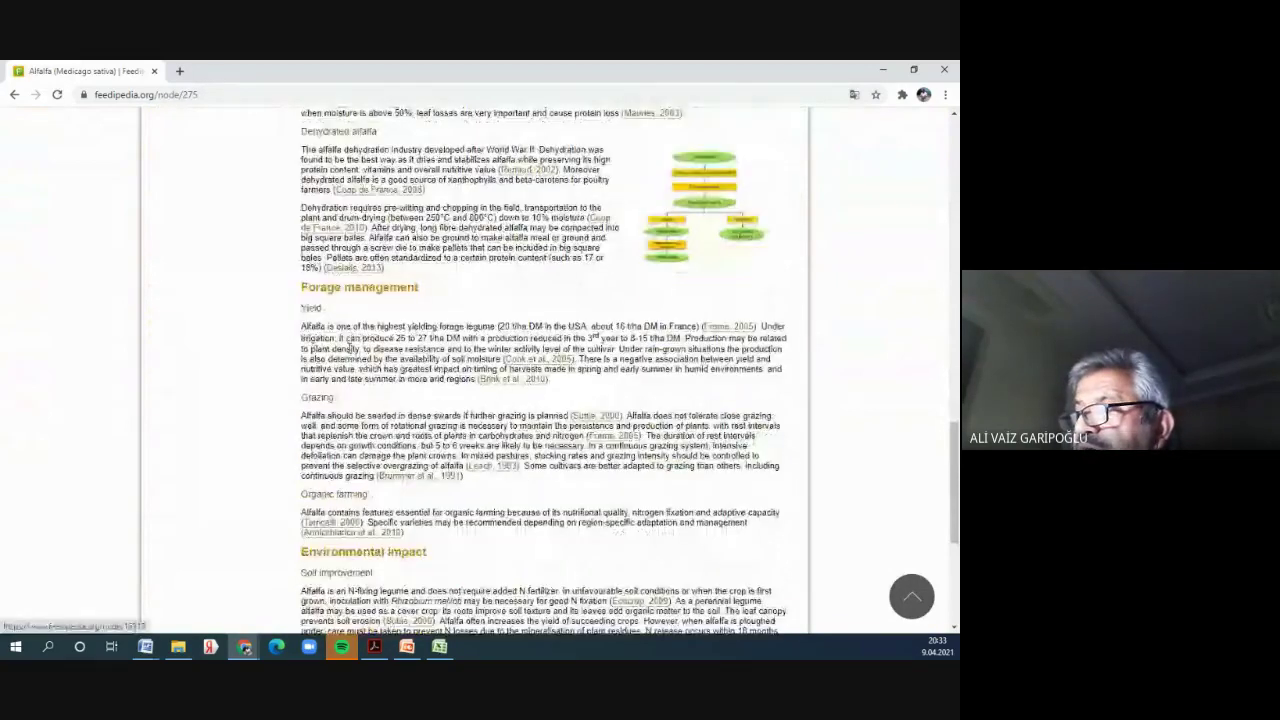
{"action": "scroll", "coordinate": [348, 346], "scroll_direction": "down", "scroll_amount": 3}
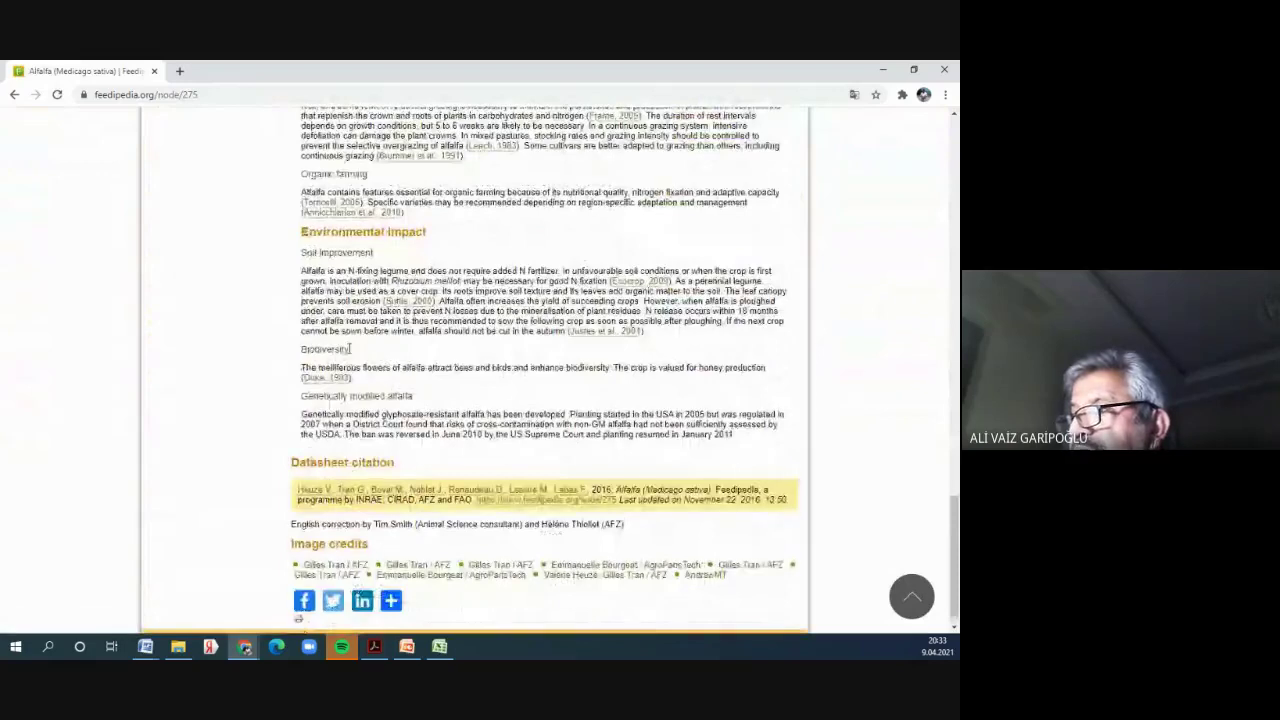
{"action": "scroll", "coordinate": [333, 368], "scroll_direction": "up", "scroll_amount": 1}
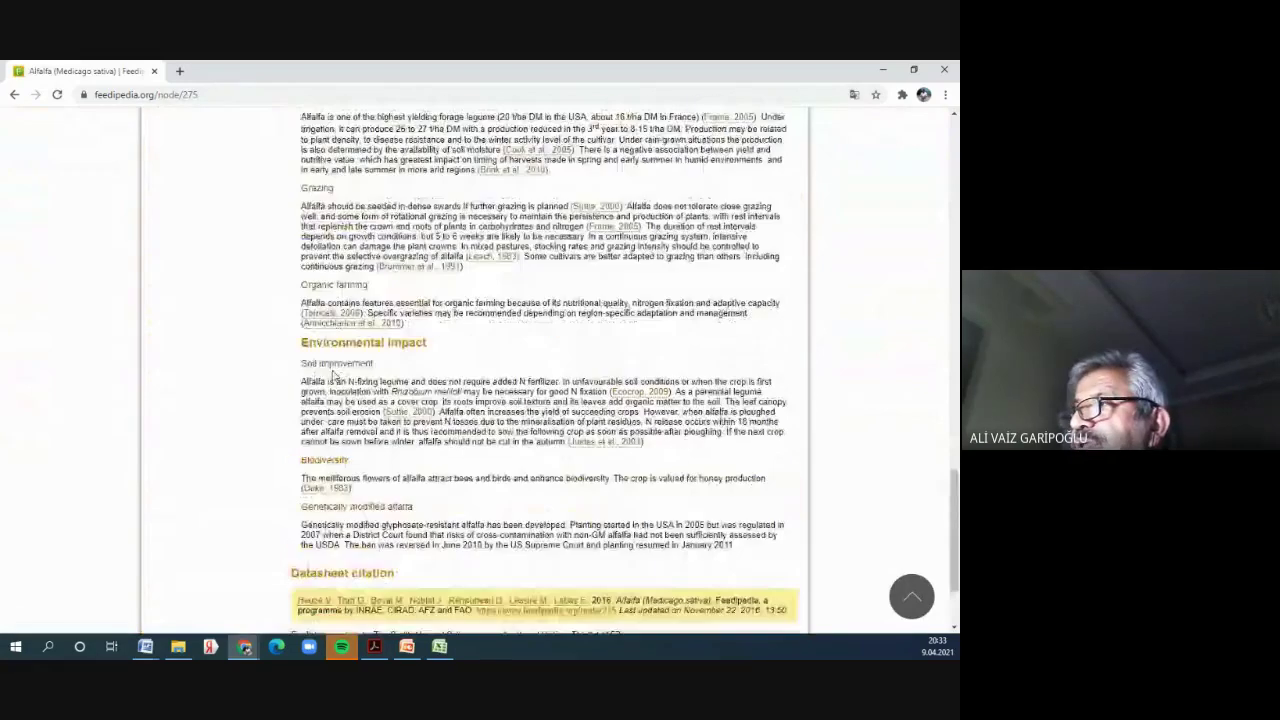
{"action": "scroll", "coordinate": [333, 375], "scroll_direction": "up", "scroll_amount": 10}
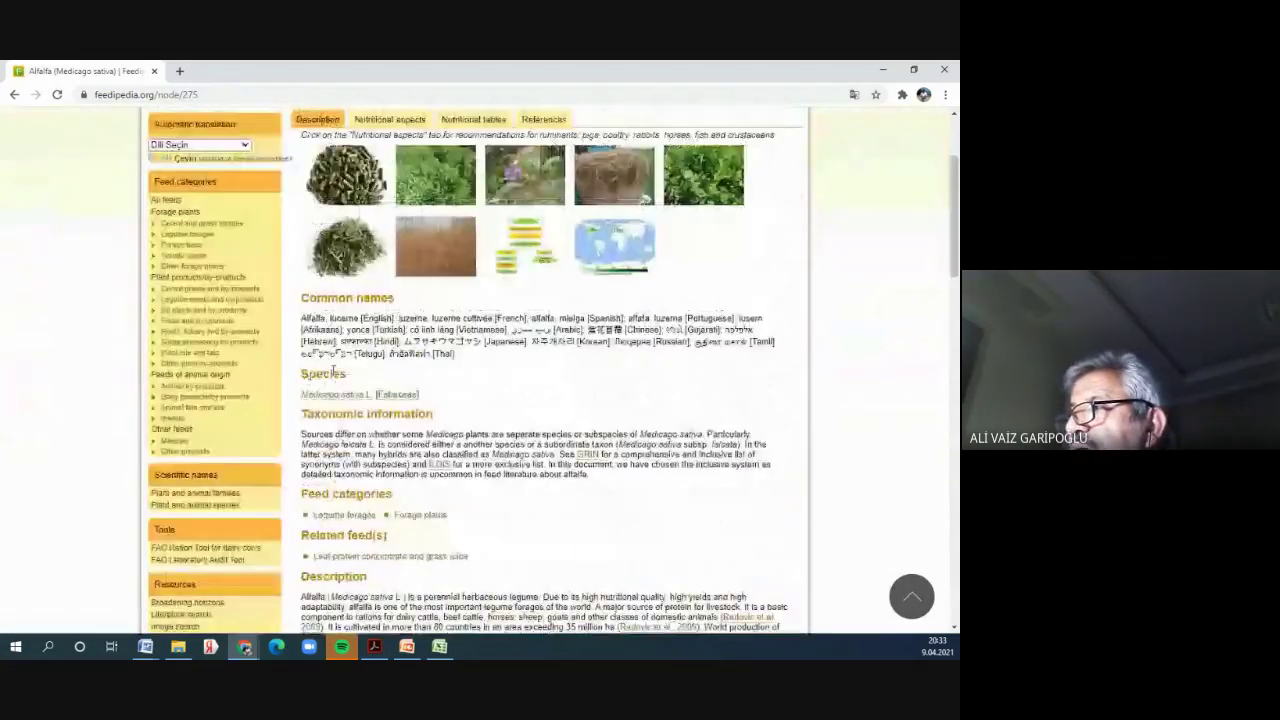
- Open the nutritional tables of the Alfalfa (Medicago sativa) datasheet
{"action": "scroll", "coordinate": [333, 370], "scroll_direction": "up", "scroll_amount": 3}
{"action": "left_click", "coordinate": [471, 277]}
{"action": "scroll", "coordinate": [457, 393], "scroll_direction": "down", "scroll_amount": 1}
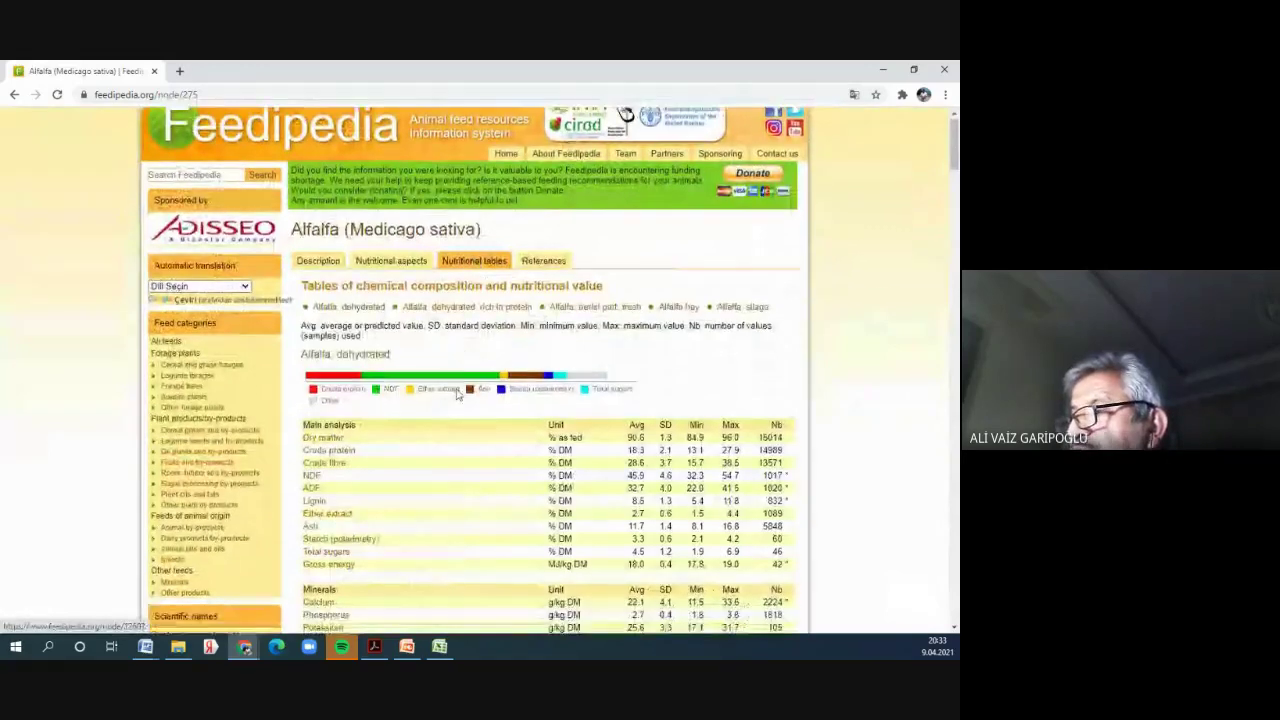
- Examine the ruminant, pig, poultry, rabbit and fish nutritive values of dehydrated alfalfa
{"action": "scroll", "coordinate": [457, 393], "scroll_direction": "down", "scroll_amount": 2}
{"action": "scroll", "coordinate": [457, 395], "scroll_direction": "up", "scroll_amount": 1}
{"action": "scroll", "coordinate": [457, 395], "scroll_direction": "down", "scroll_amount": 5}
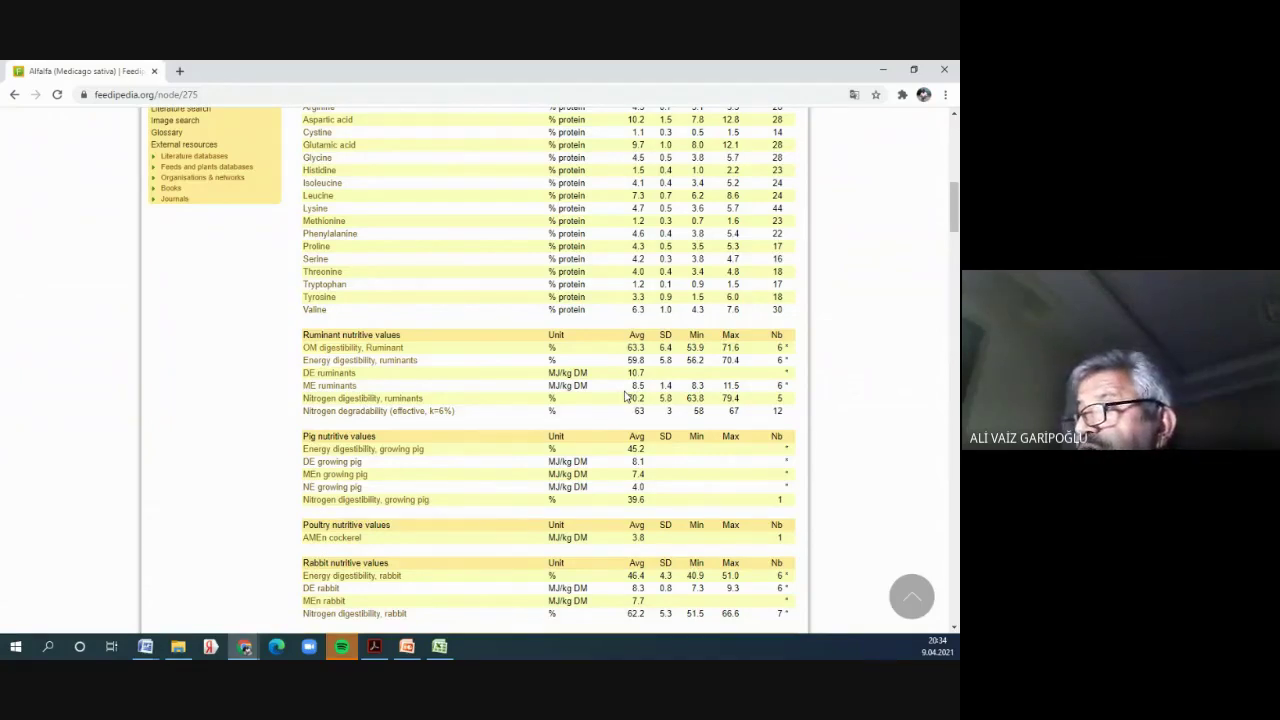
{"action": "scroll", "coordinate": [503, 406], "scroll_direction": "up", "scroll_amount": 2}
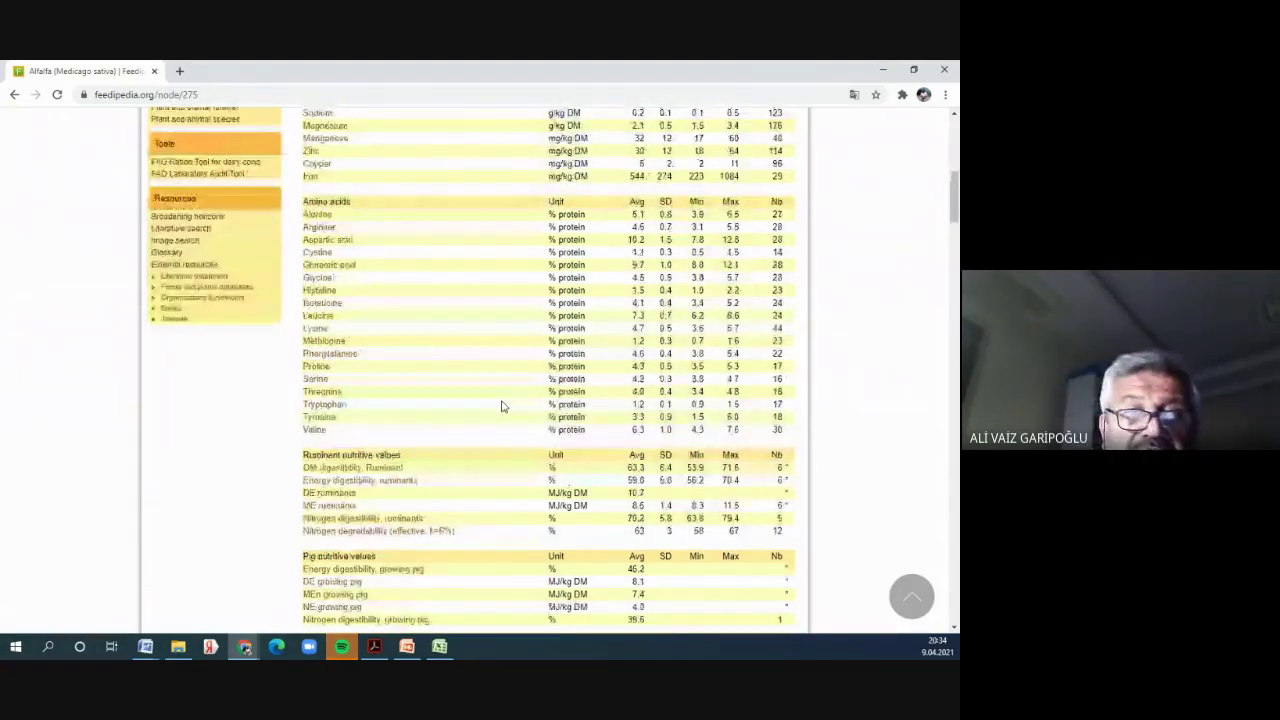
{"action": "scroll", "coordinate": [503, 406], "scroll_direction": "down", "scroll_amount": 1}
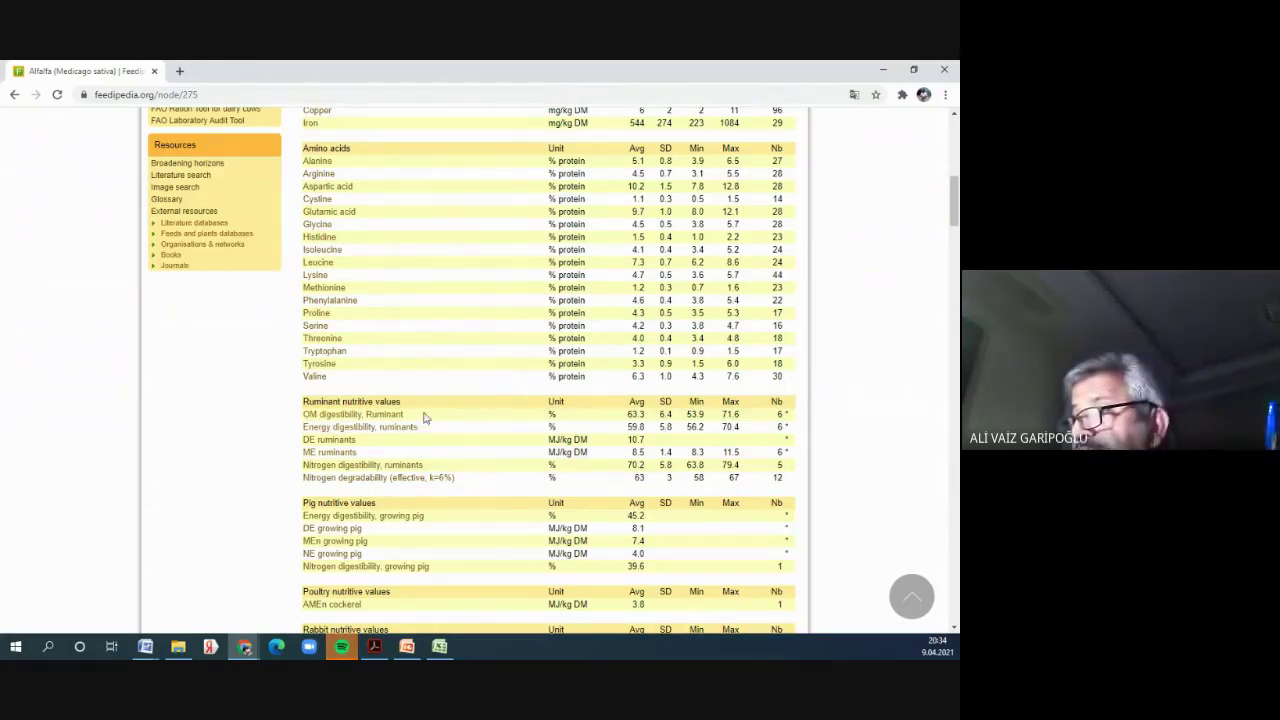
{"action": "scroll", "coordinate": [430, 430], "scroll_direction": "down", "scroll_amount": 1}
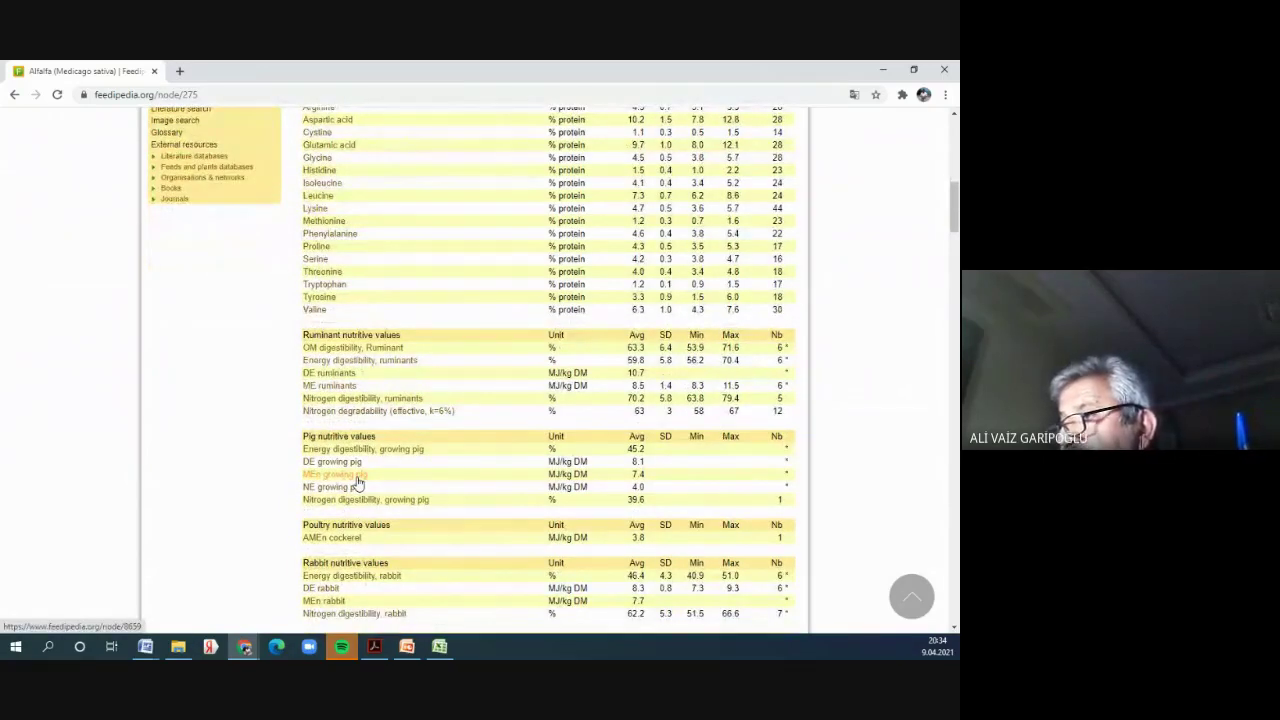
{"action": "scroll", "coordinate": [357, 484], "scroll_direction": "down", "scroll_amount": 1}
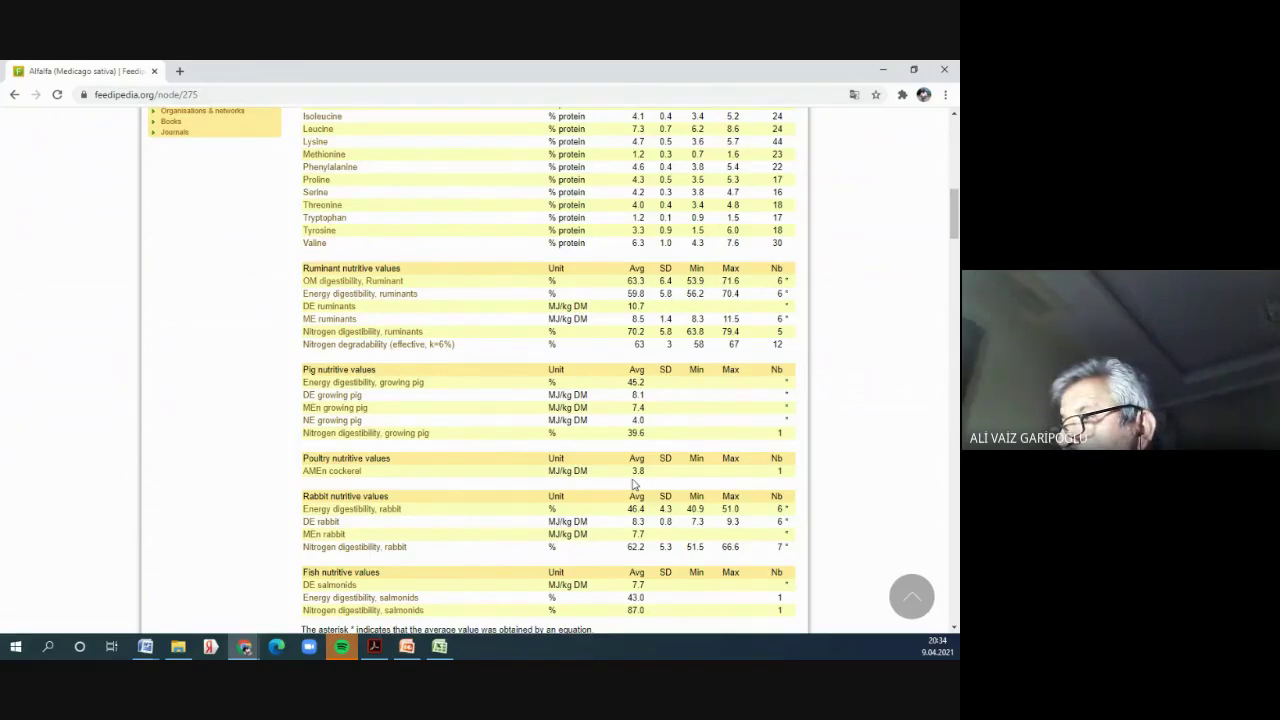
{"action": "scroll", "coordinate": [633, 484], "scroll_direction": "down", "scroll_amount": 1}
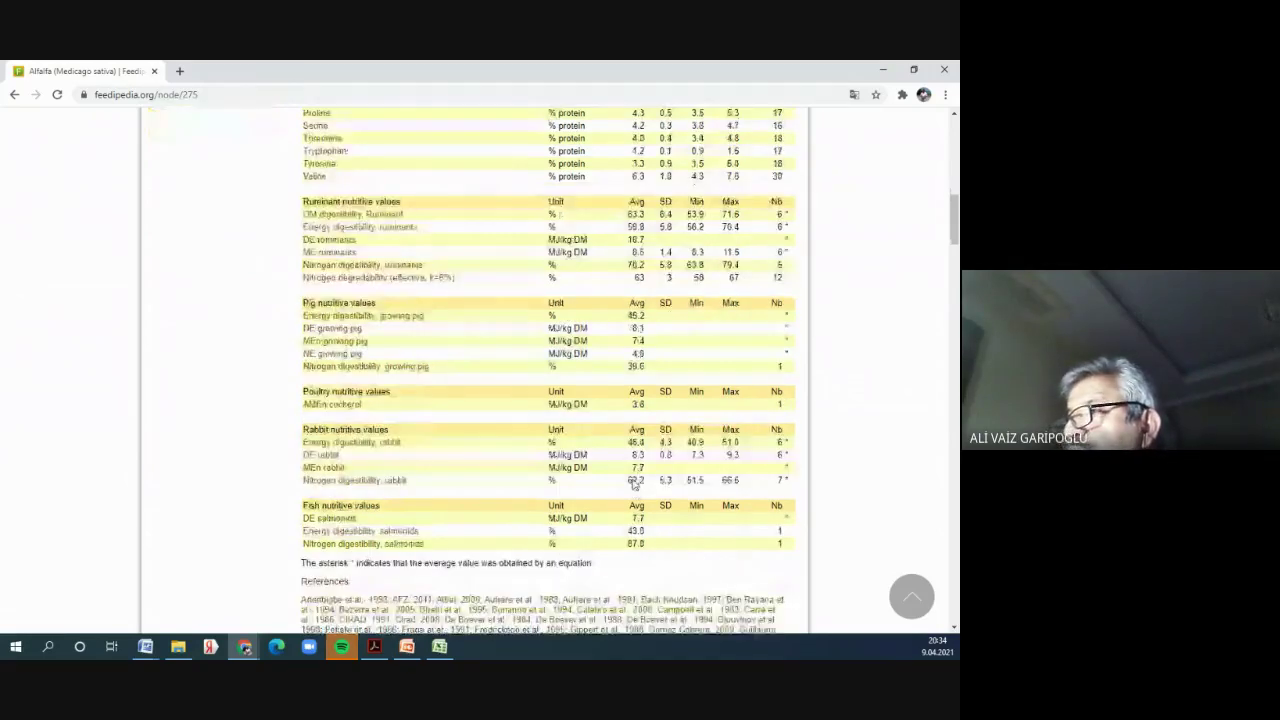
{"action": "scroll", "coordinate": [633, 484], "scroll_direction": "down", "scroll_amount": 1}
{"action": "scroll", "coordinate": [631, 484], "scroll_direction": "up", "scroll_amount": 2}
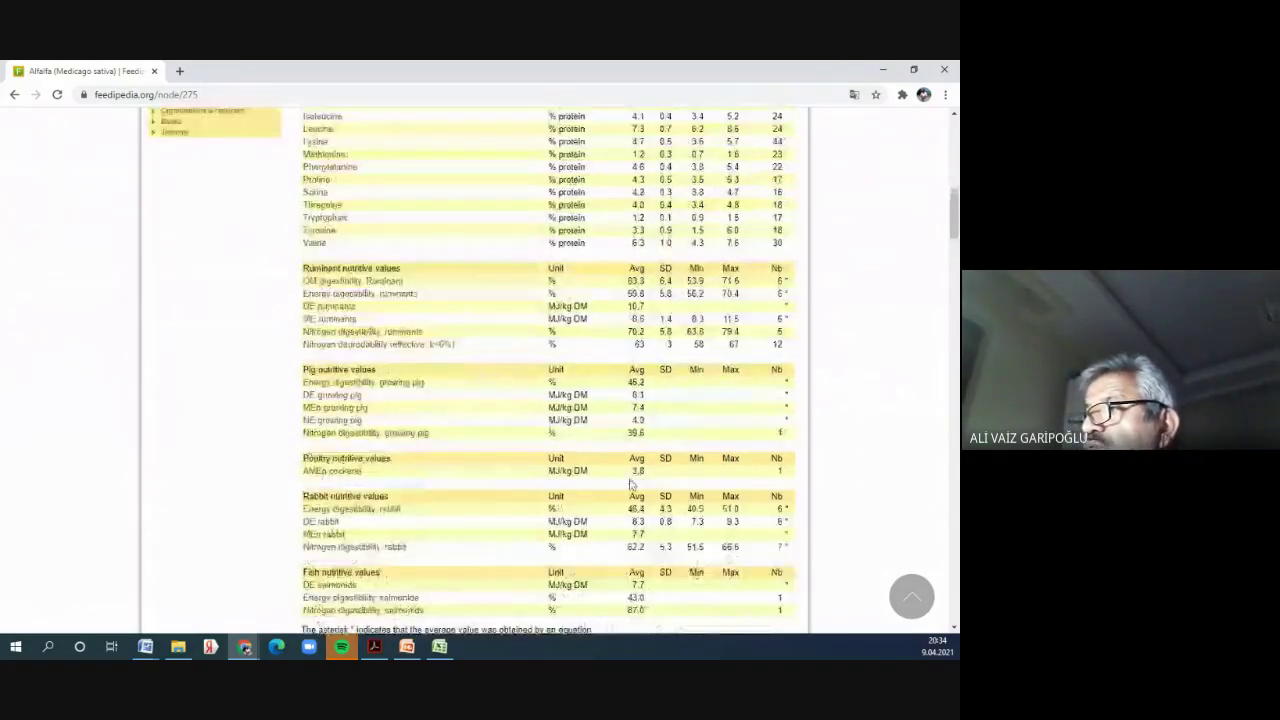
{"action": "scroll", "coordinate": [630, 484], "scroll_direction": "up", "scroll_amount": 1}
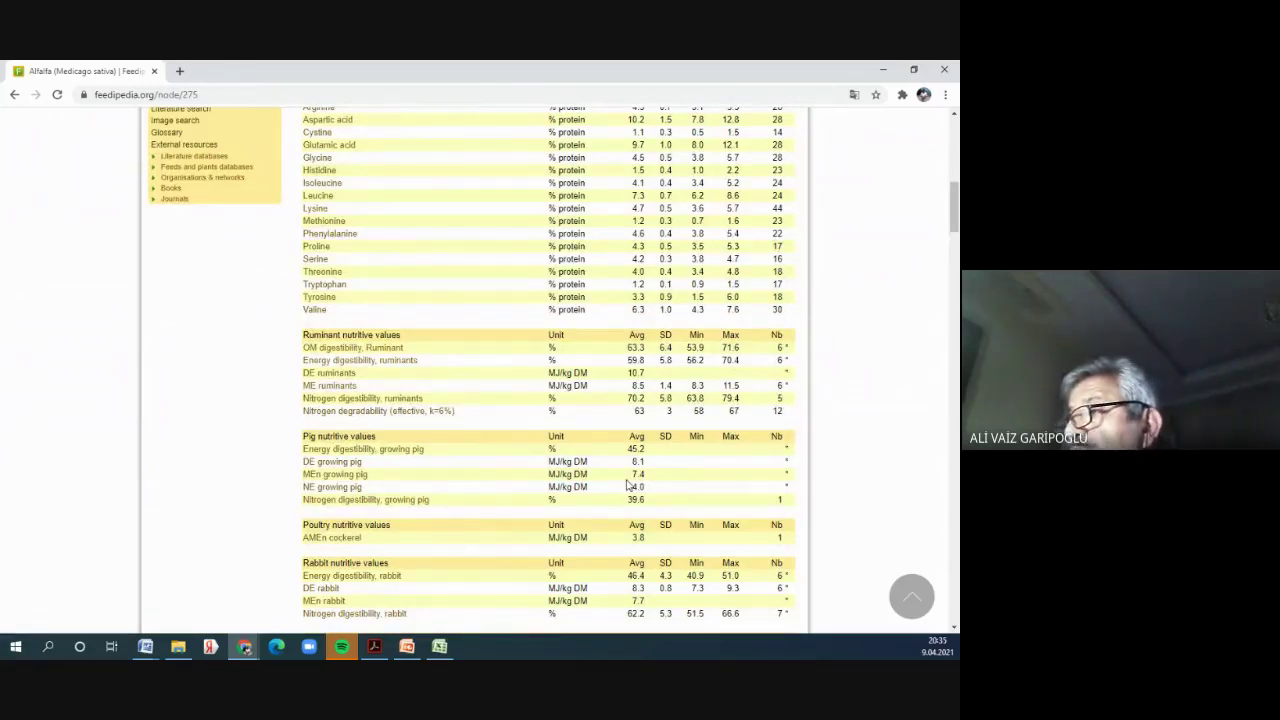
- Review the main analysis, minerals and amino acids of dehydrated alfalfa, then return to the feed categories list
{"action": "scroll", "coordinate": [629, 485], "scroll_direction": "up", "scroll_amount": 4}
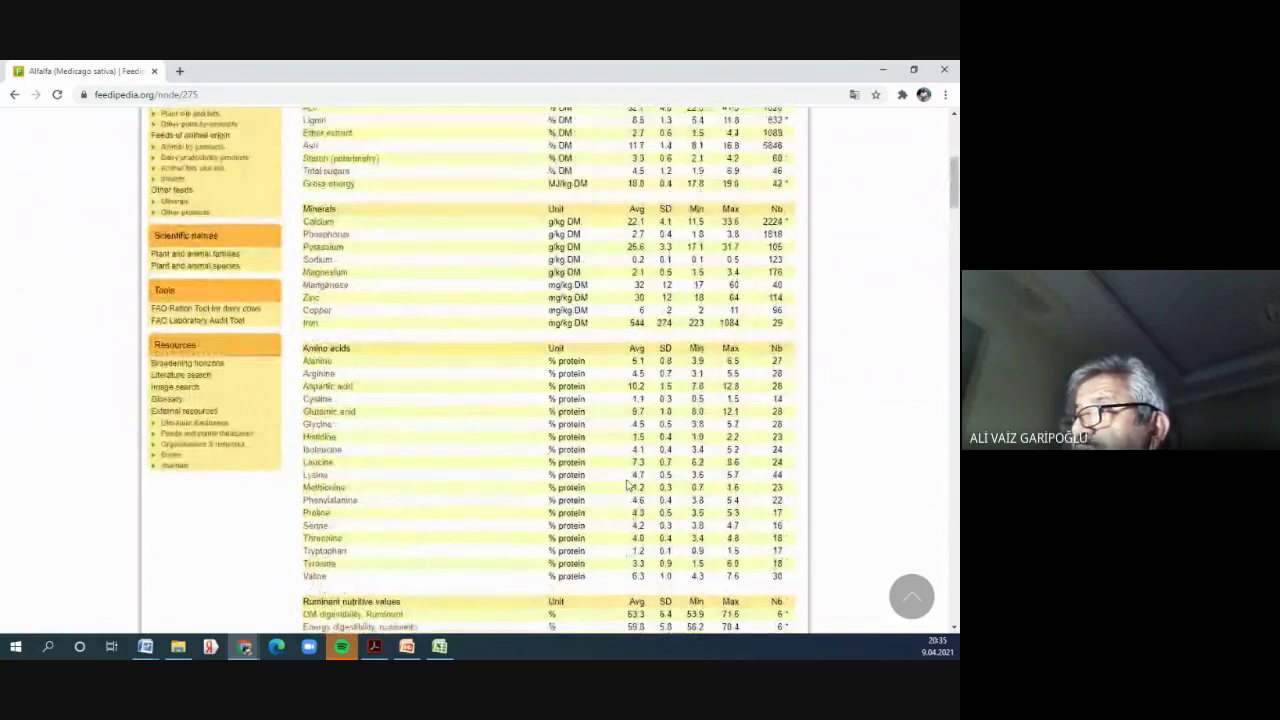
{"action": "scroll", "coordinate": [629, 485], "scroll_direction": "up", "scroll_amount": 2}
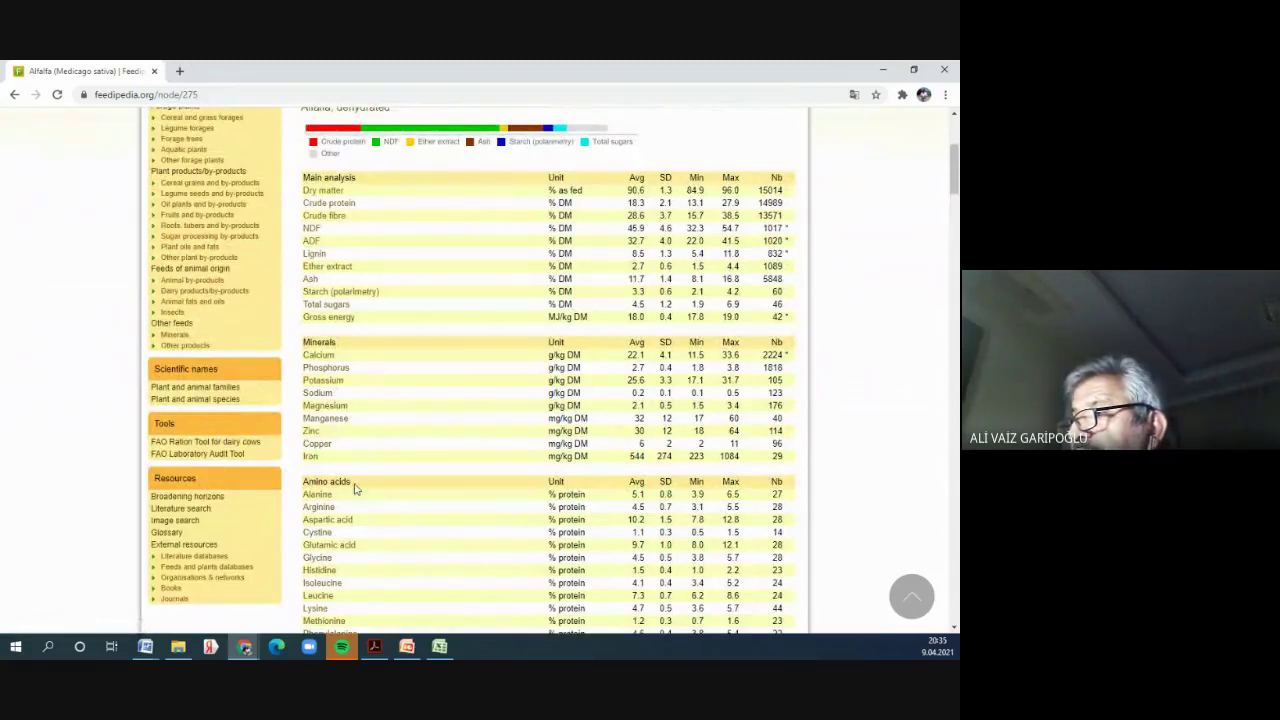
{"action": "scroll", "coordinate": [353, 488], "scroll_direction": "down", "scroll_amount": 2}
{"action": "scroll", "coordinate": [353, 488], "scroll_direction": "down", "scroll_amount": 3}
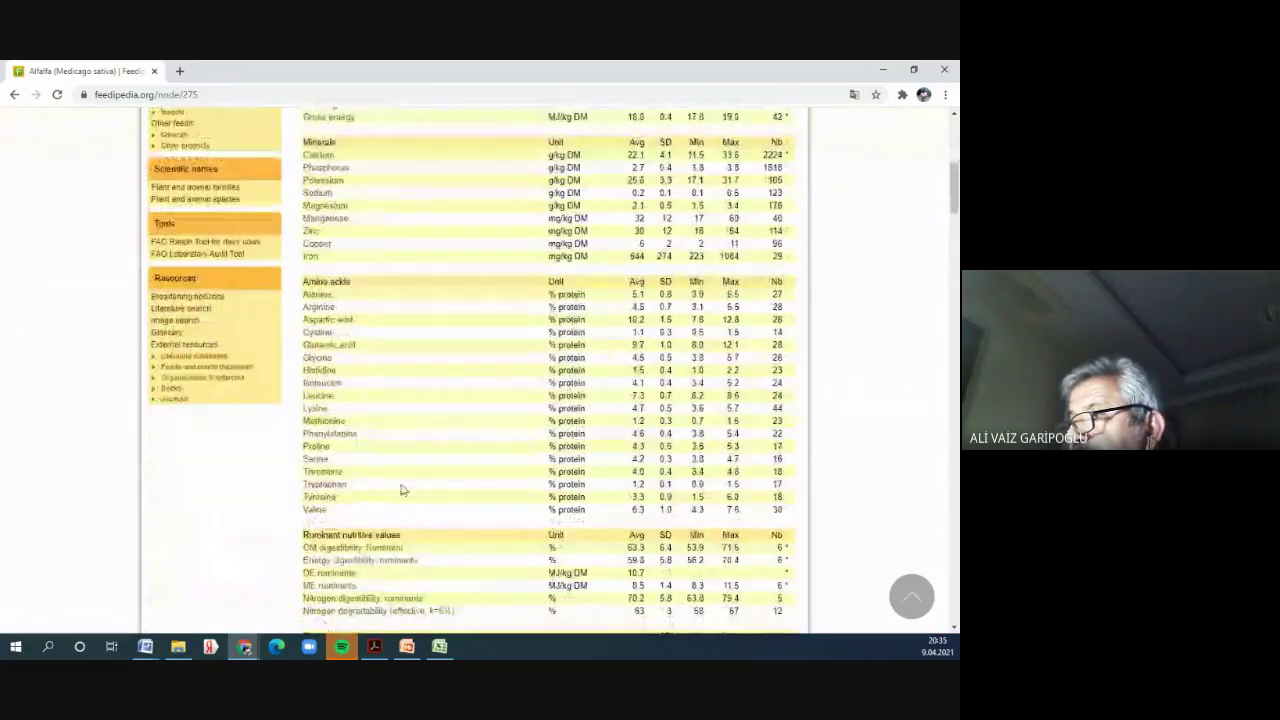
{"action": "scroll", "coordinate": [400, 487], "scroll_direction": "down", "scroll_amount": 4}
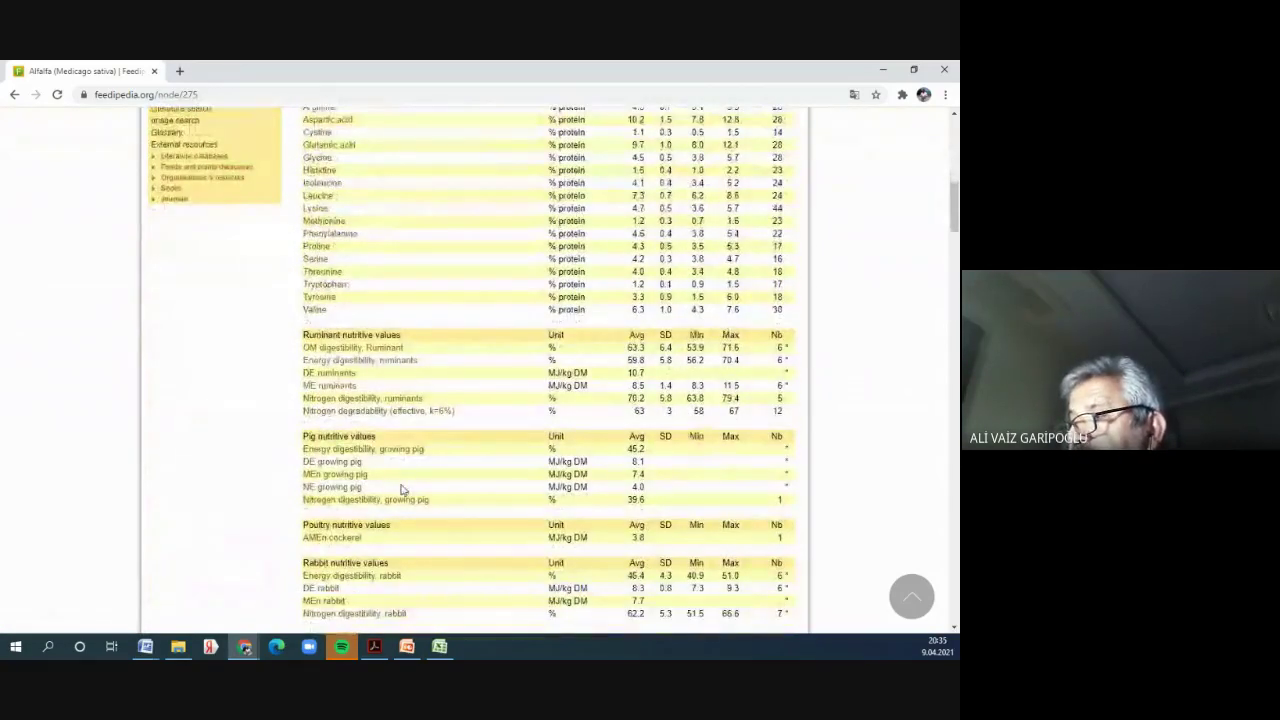
{"action": "scroll", "coordinate": [401, 489], "scroll_direction": "down", "scroll_amount": 3}
{"action": "scroll", "coordinate": [401, 488], "scroll_direction": "up", "scroll_amount": 18}
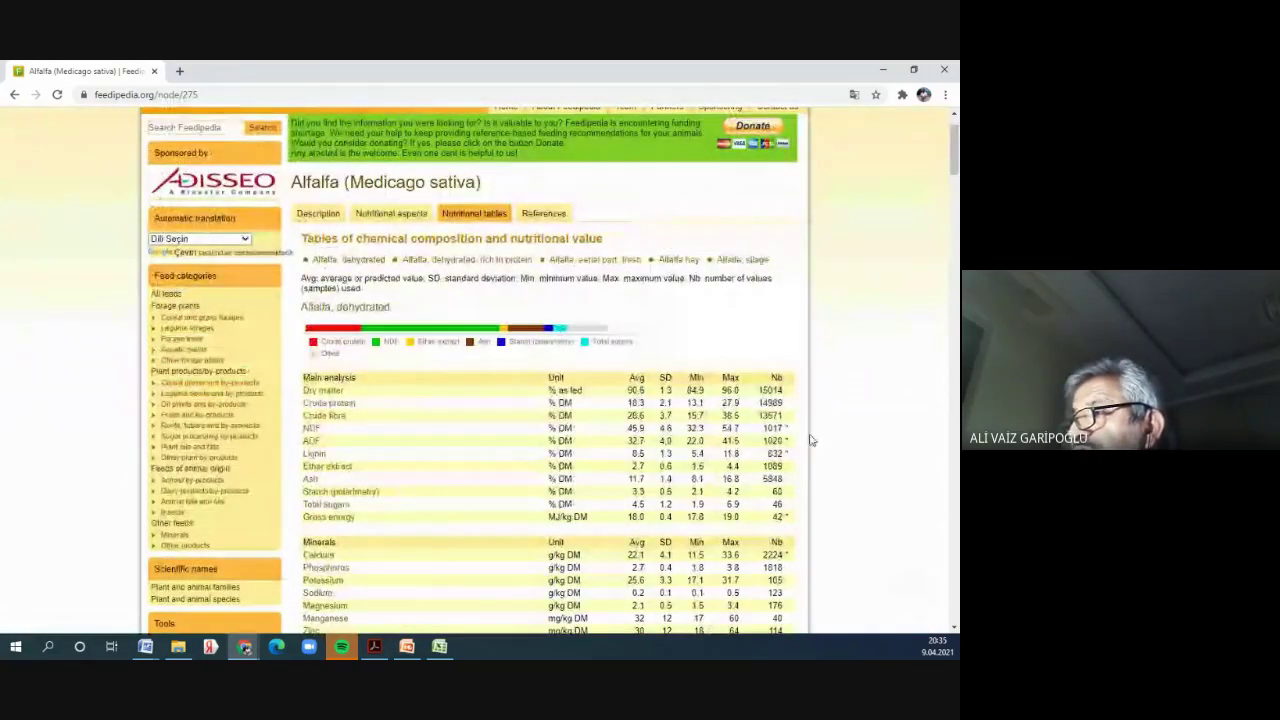
{"action": "scroll", "coordinate": [536, 466], "scroll_direction": "up", "scroll_amount": 2}
{"action": "scroll", "coordinate": [536, 466], "scroll_direction": "down", "scroll_amount": 2}
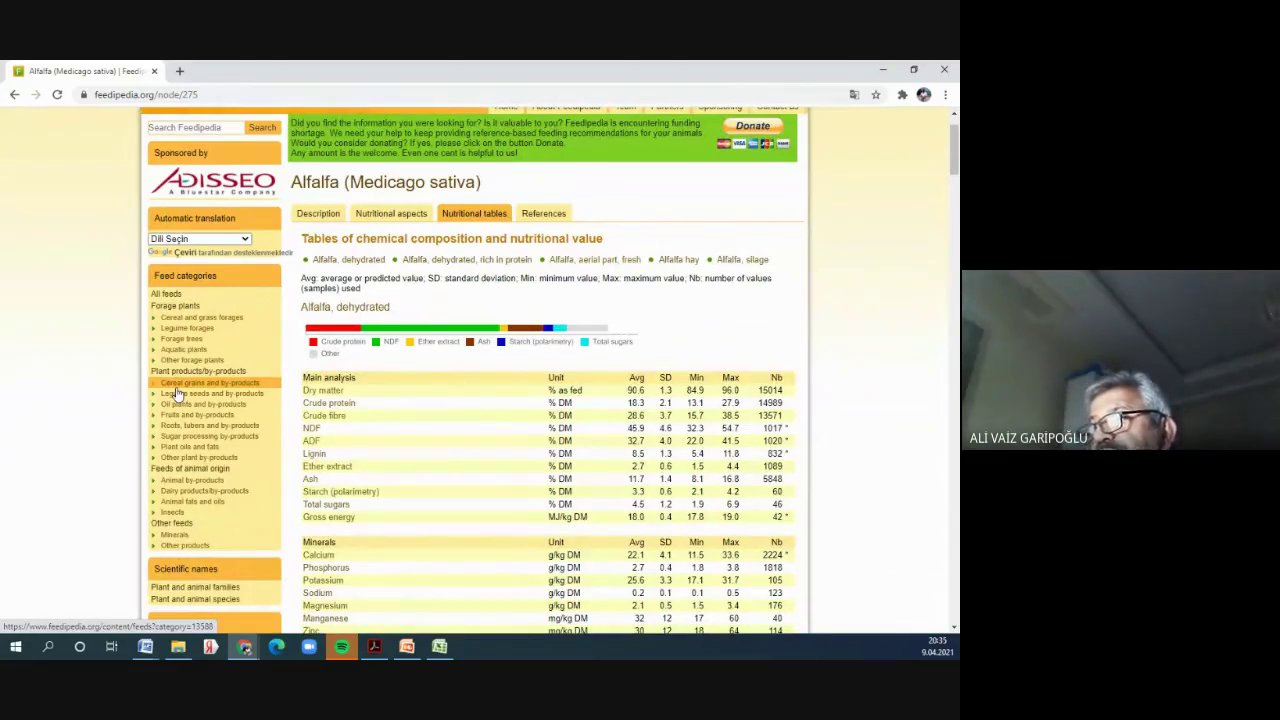
- Open the Fish meal datasheet from the Animal by-products category of the feed list
{"action": "left_click", "coordinate": [205, 481]}
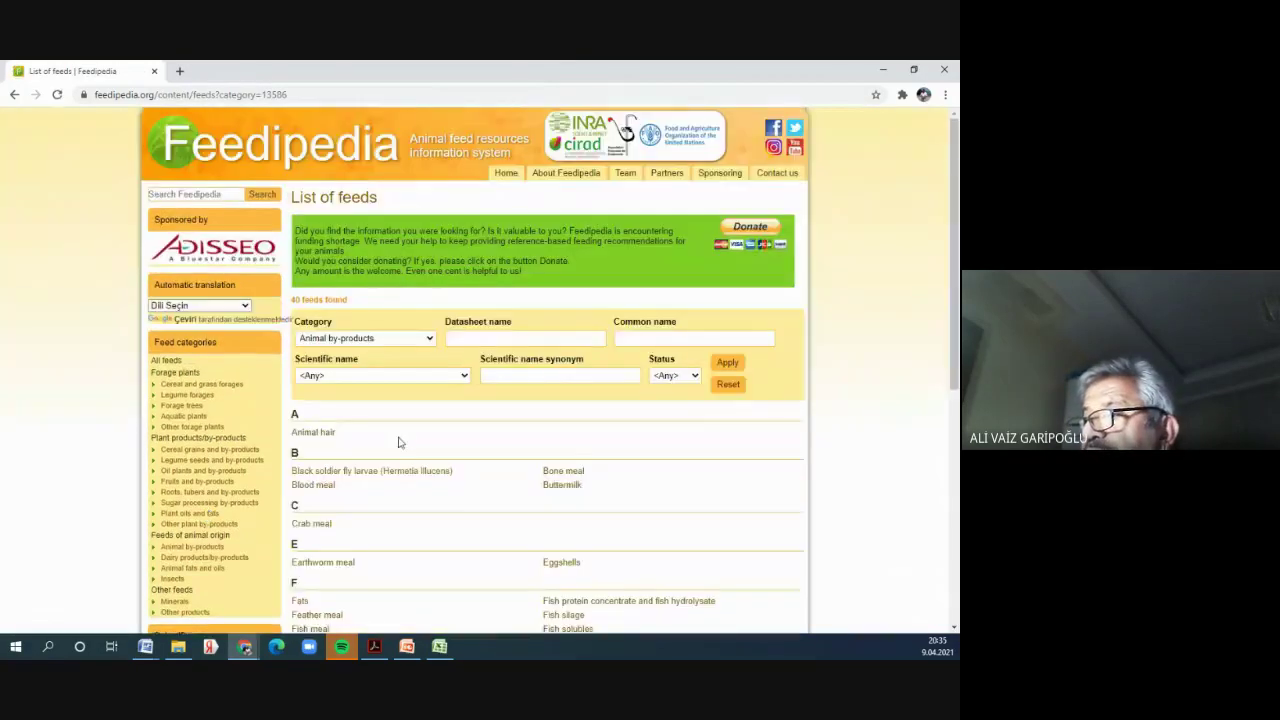
{"action": "scroll", "coordinate": [399, 442], "scroll_direction": "down", "scroll_amount": 2}
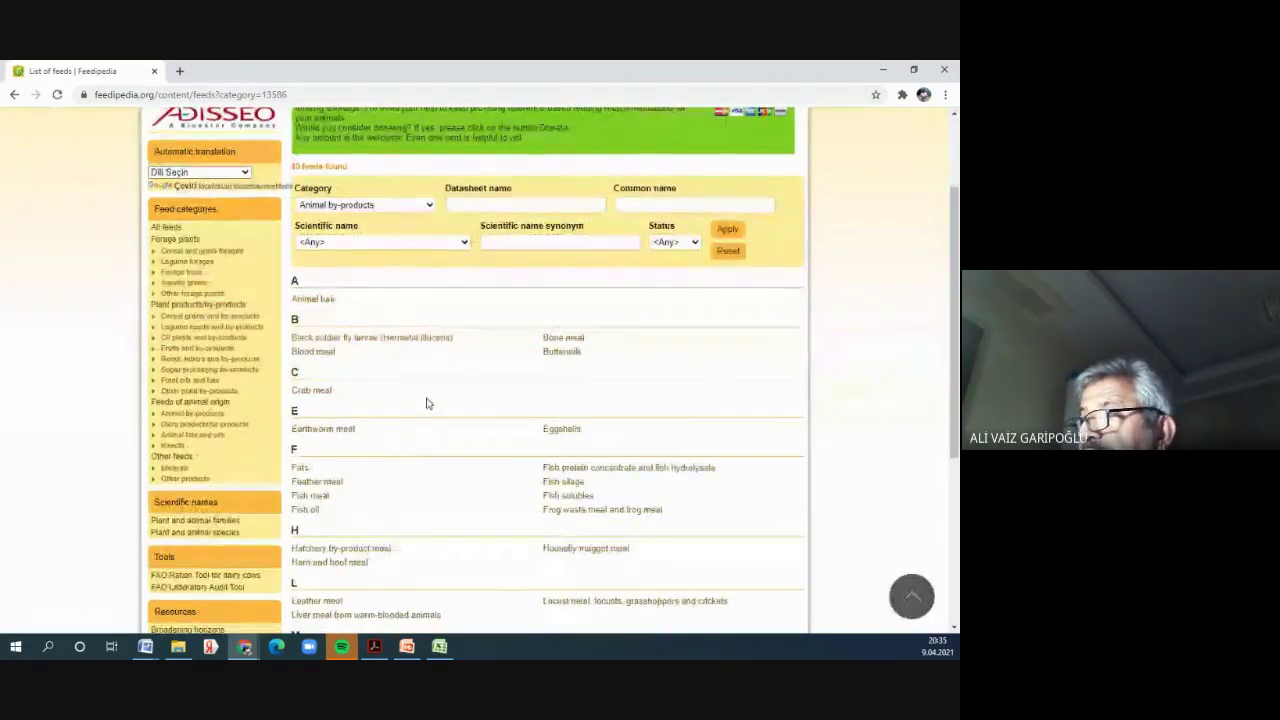
{"action": "scroll", "coordinate": [460, 383], "scroll_direction": "down", "scroll_amount": 1}
{"action": "scroll", "coordinate": [460, 381], "scroll_direction": "down", "scroll_amount": 2}
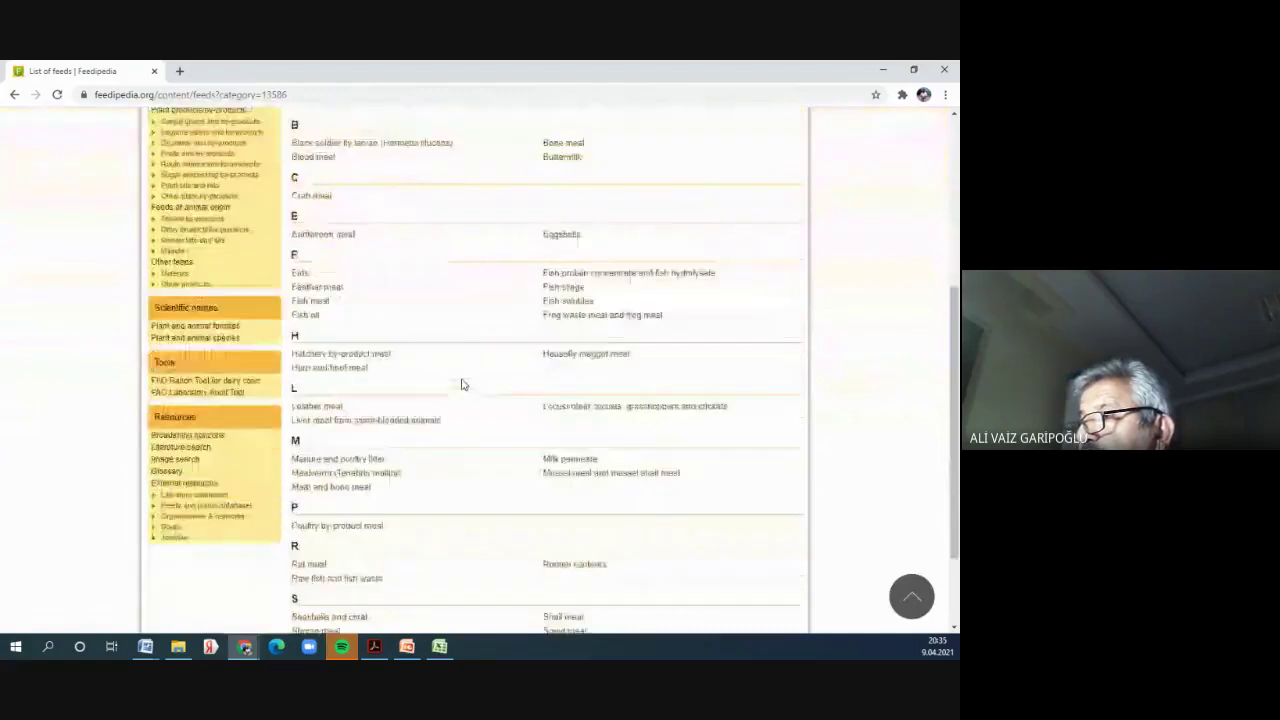
{"action": "scroll", "coordinate": [462, 380], "scroll_direction": "up", "scroll_amount": 2}
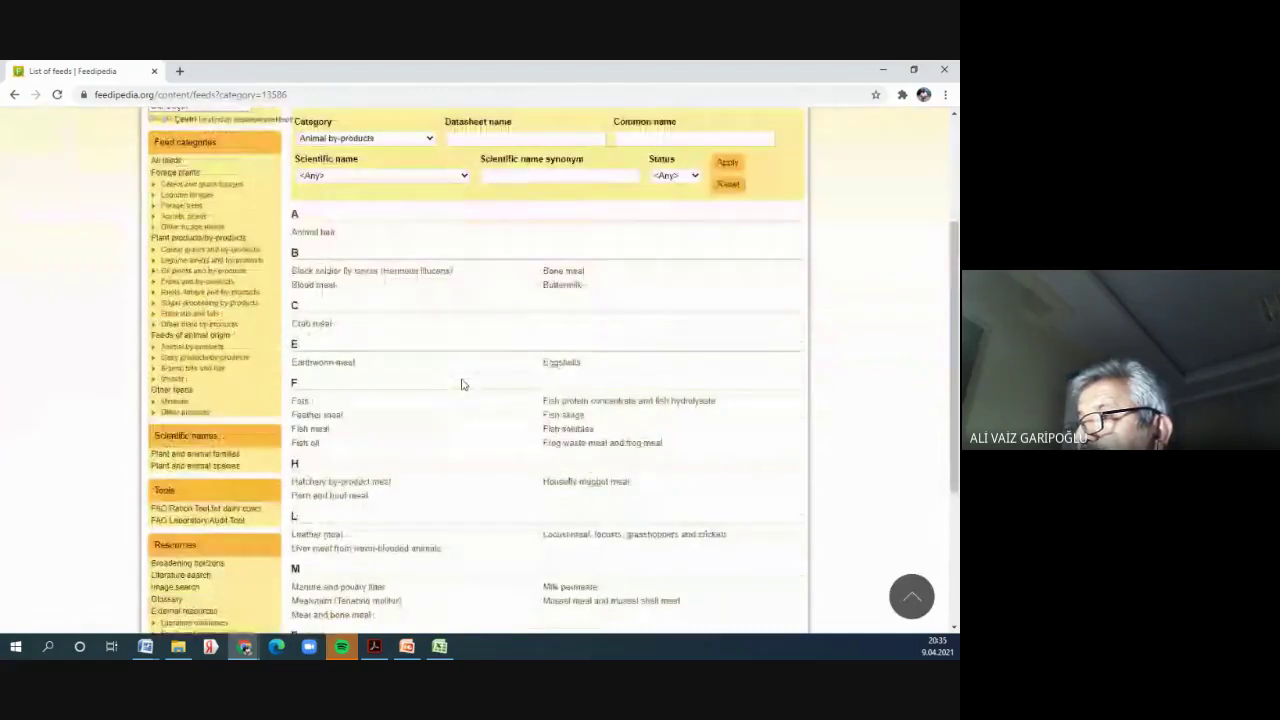
{"action": "left_click", "coordinate": [308, 430]}
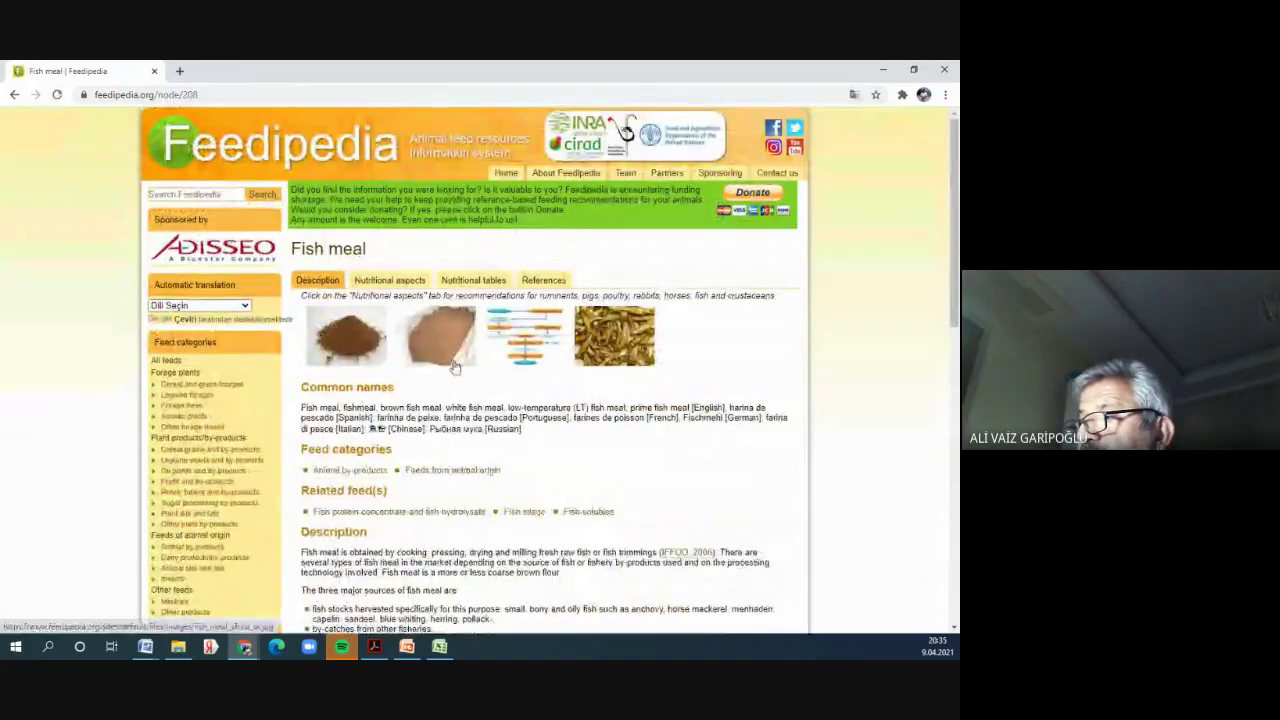
- Open the nutritional tables of fish meal and review the main analysis, minerals and amino acids of the high protein type
{"action": "scroll", "coordinate": [457, 370], "scroll_direction": "down", "scroll_amount": 3}
{"action": "scroll", "coordinate": [457, 370], "scroll_direction": "up", "scroll_amount": 3}
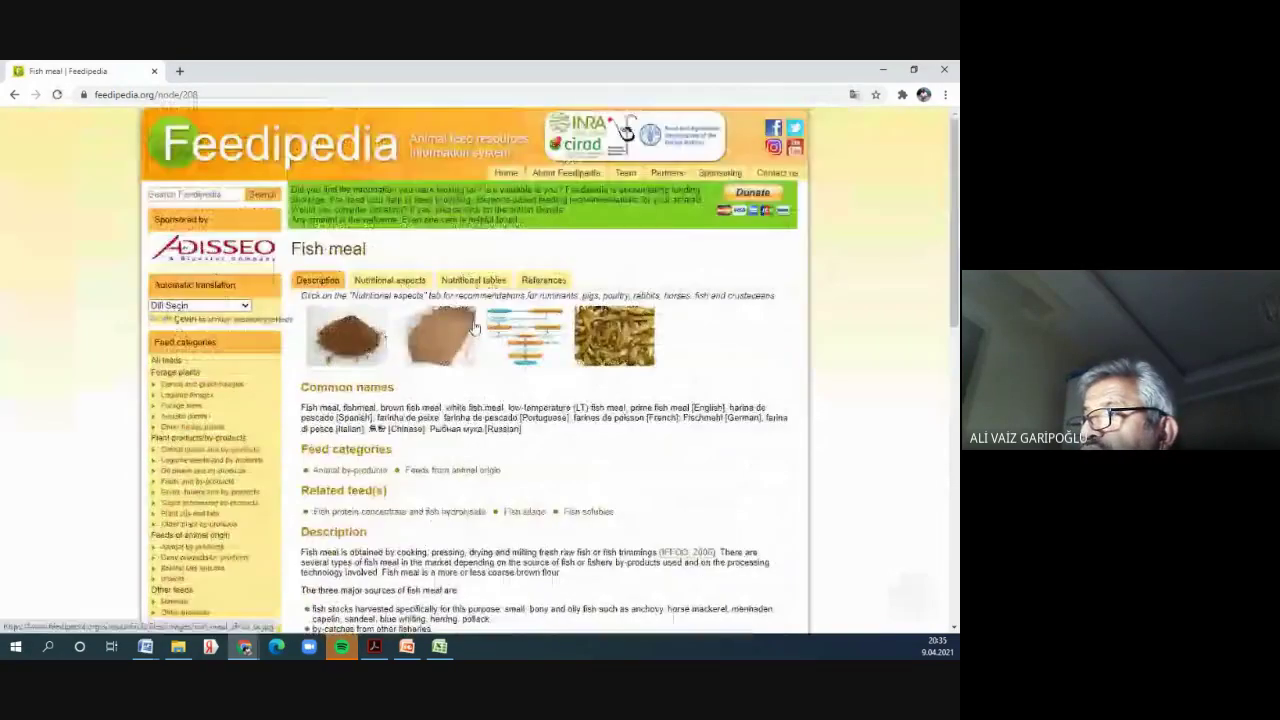
{"action": "left_click", "coordinate": [474, 280]}
{"action": "scroll", "coordinate": [453, 385], "scroll_direction": "down", "scroll_amount": 1}
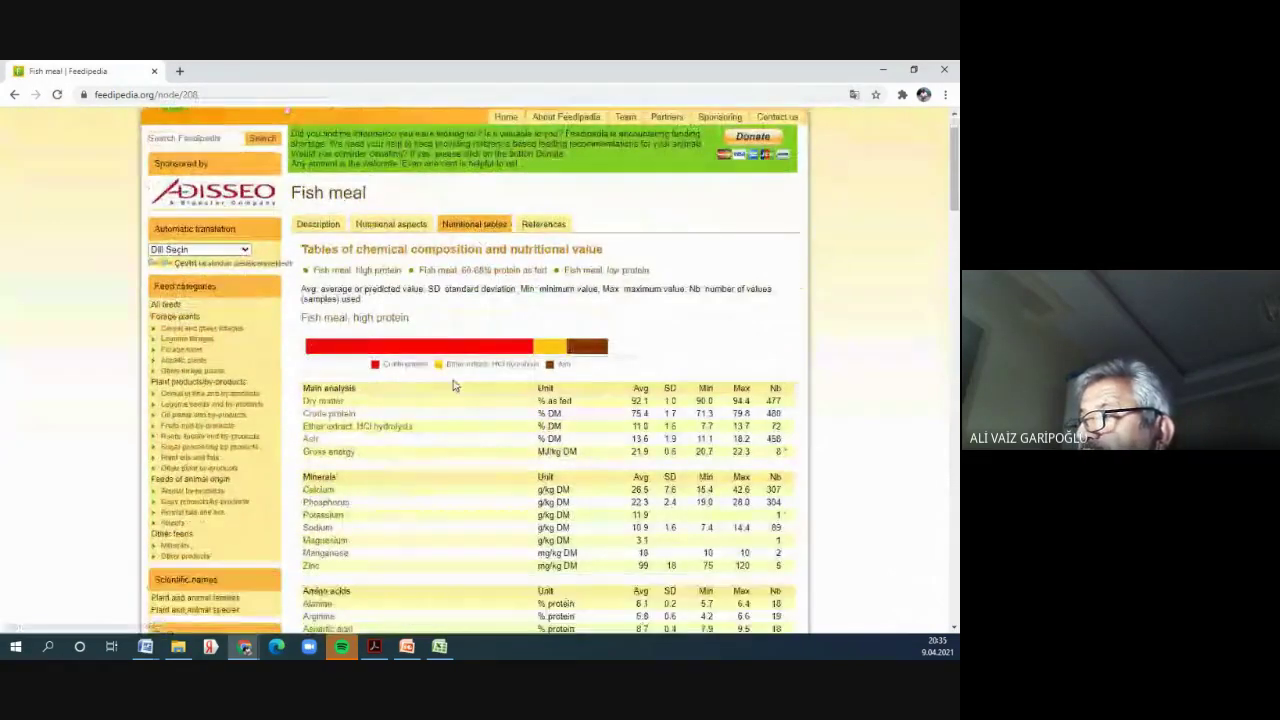
{"action": "scroll", "coordinate": [453, 385], "scroll_direction": "down", "scroll_amount": 4}
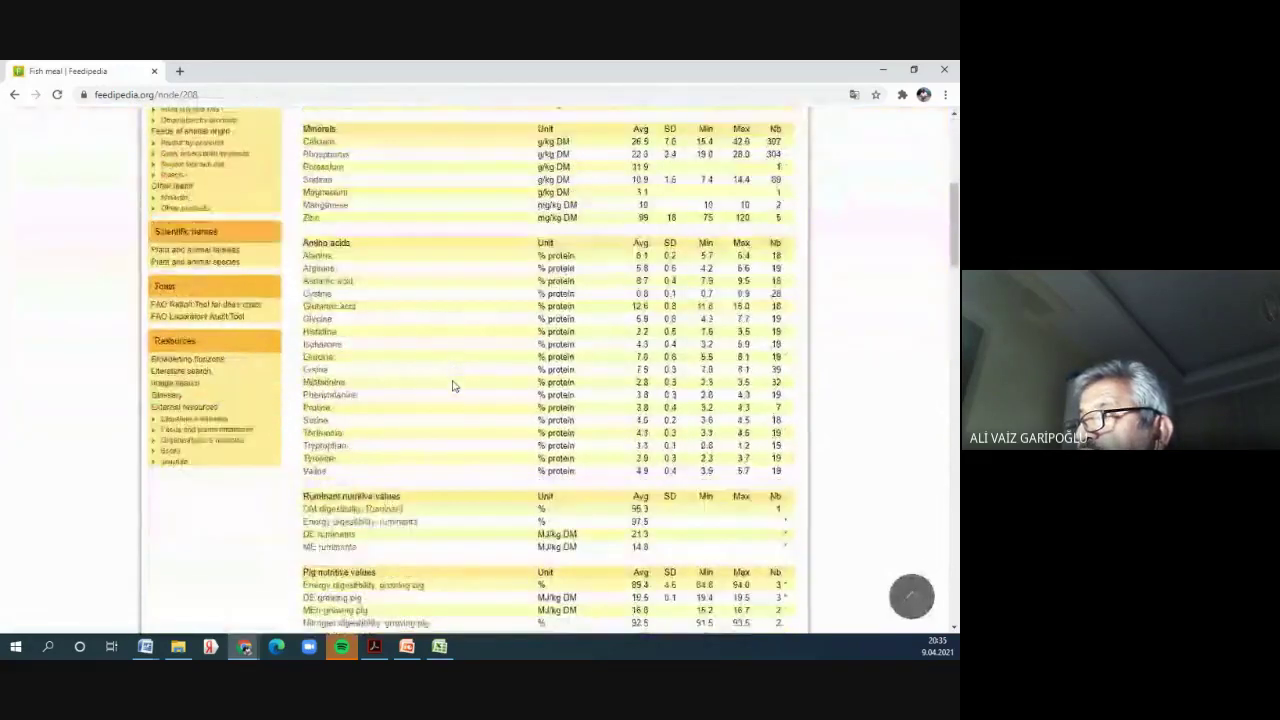
{"action": "scroll", "coordinate": [452, 386], "scroll_direction": "up", "scroll_amount": 3}
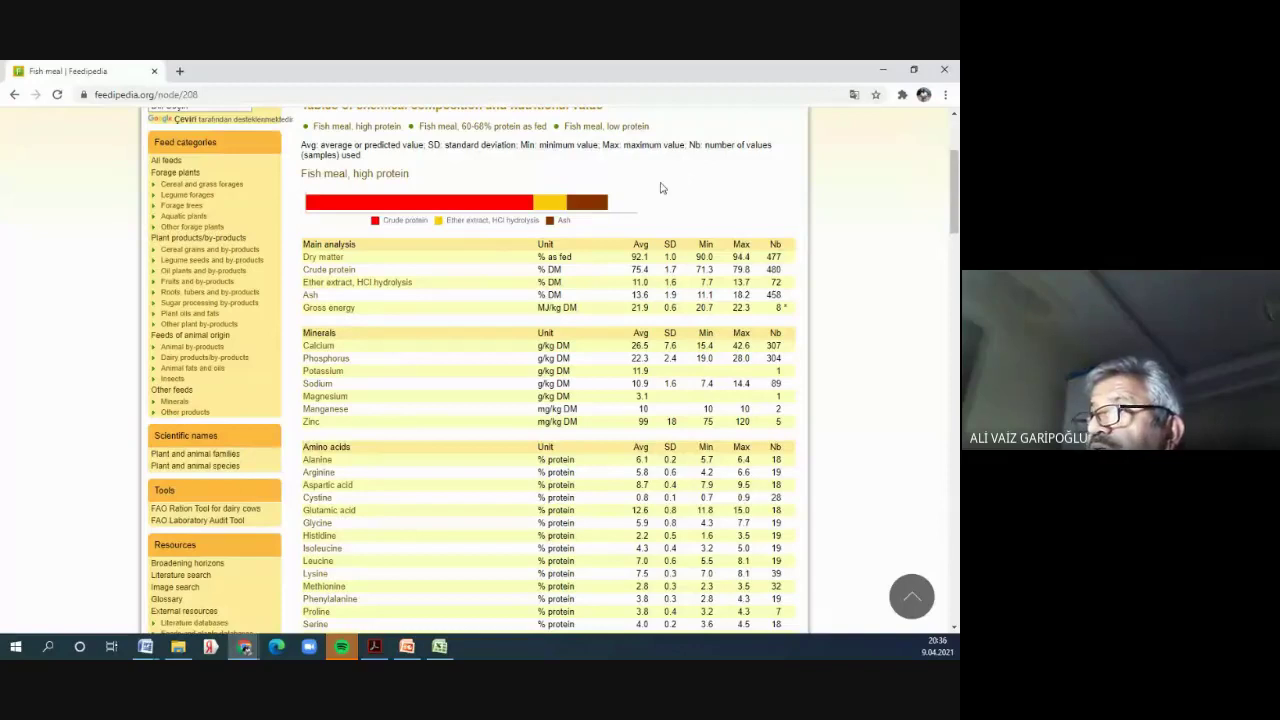
{"action": "scroll", "coordinate": [665, 178], "scroll_direction": "up", "scroll_amount": 4}
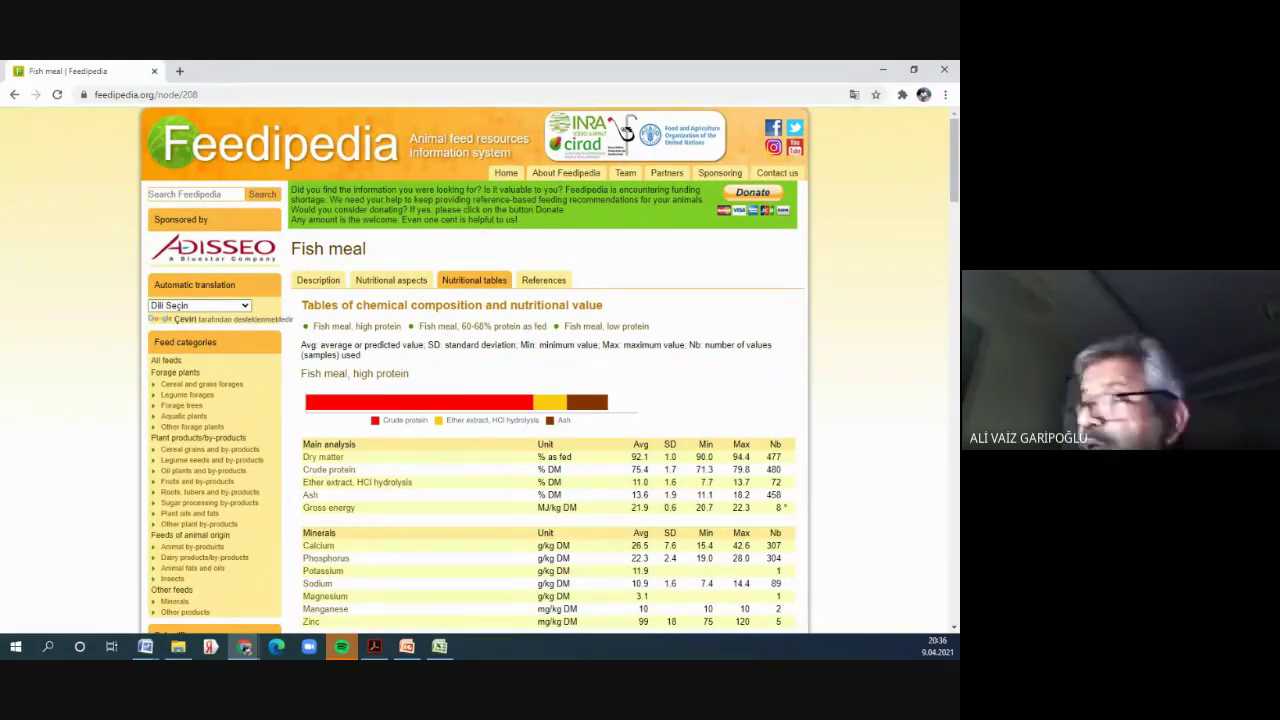
- Switch to the dairy cattle ration workbook in Excel and inspect the formula behind the dry matter intake requirement (Kuru madde tüketimi)
{"action": "key", "text": "alt+Tab"}
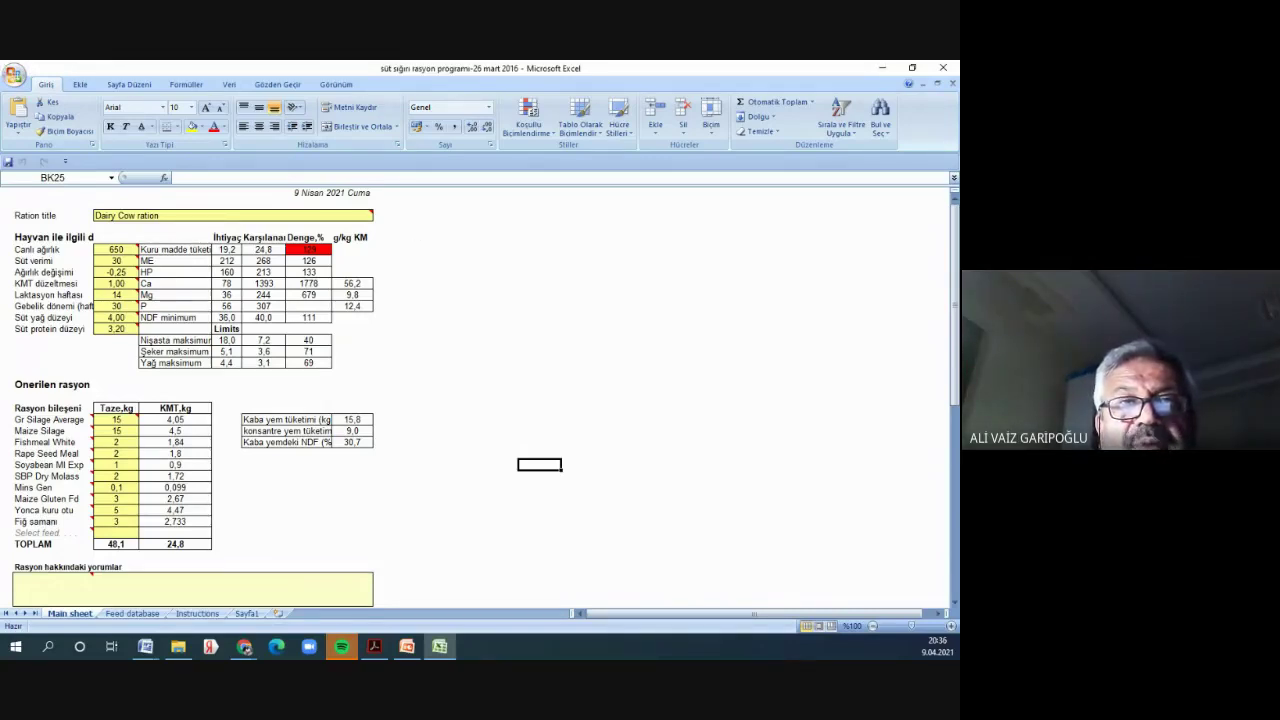
{"action": "key", "text": "alt+Tab"}
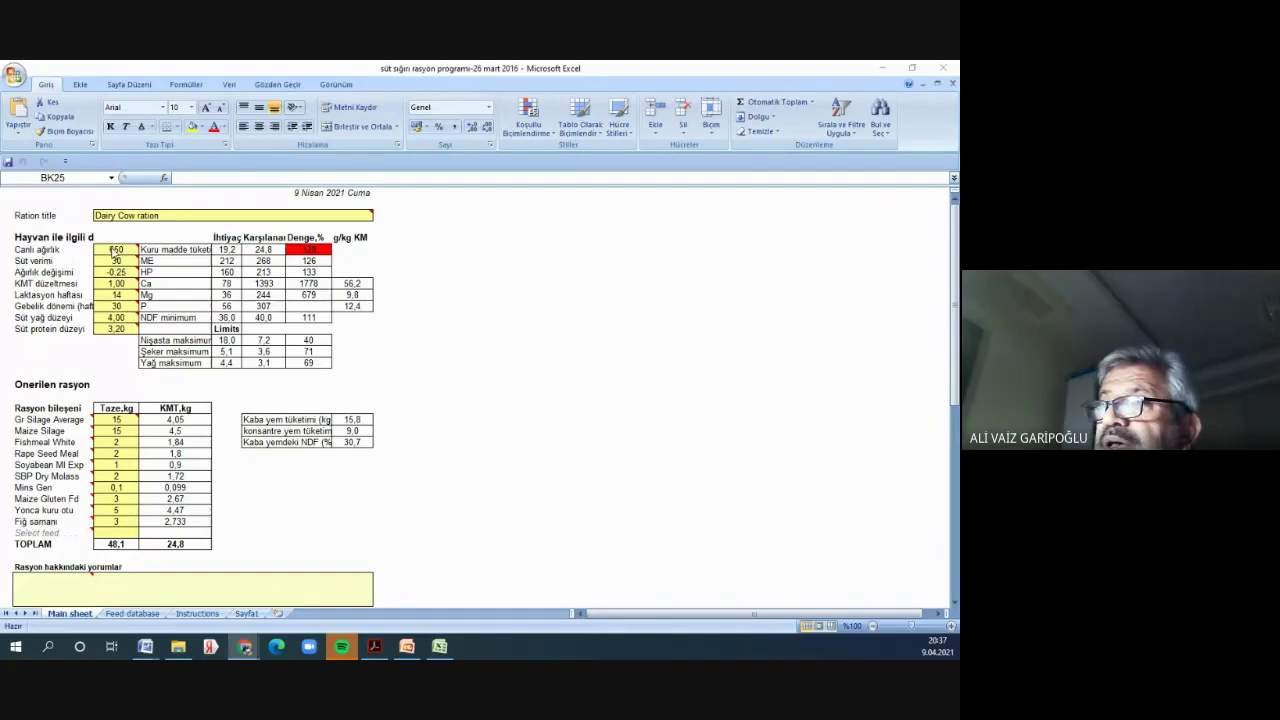
{"action": "mouse_move", "coordinate": [138, 244]}
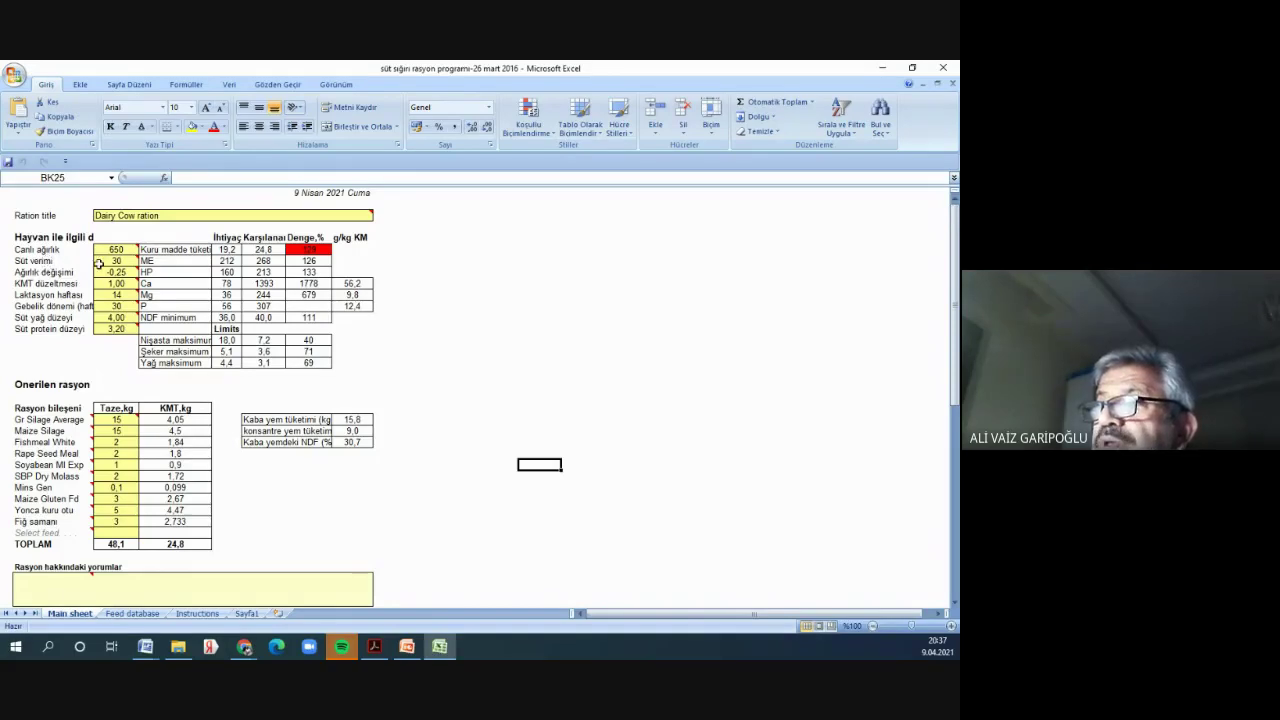
{"action": "mouse_move", "coordinate": [102, 263]}
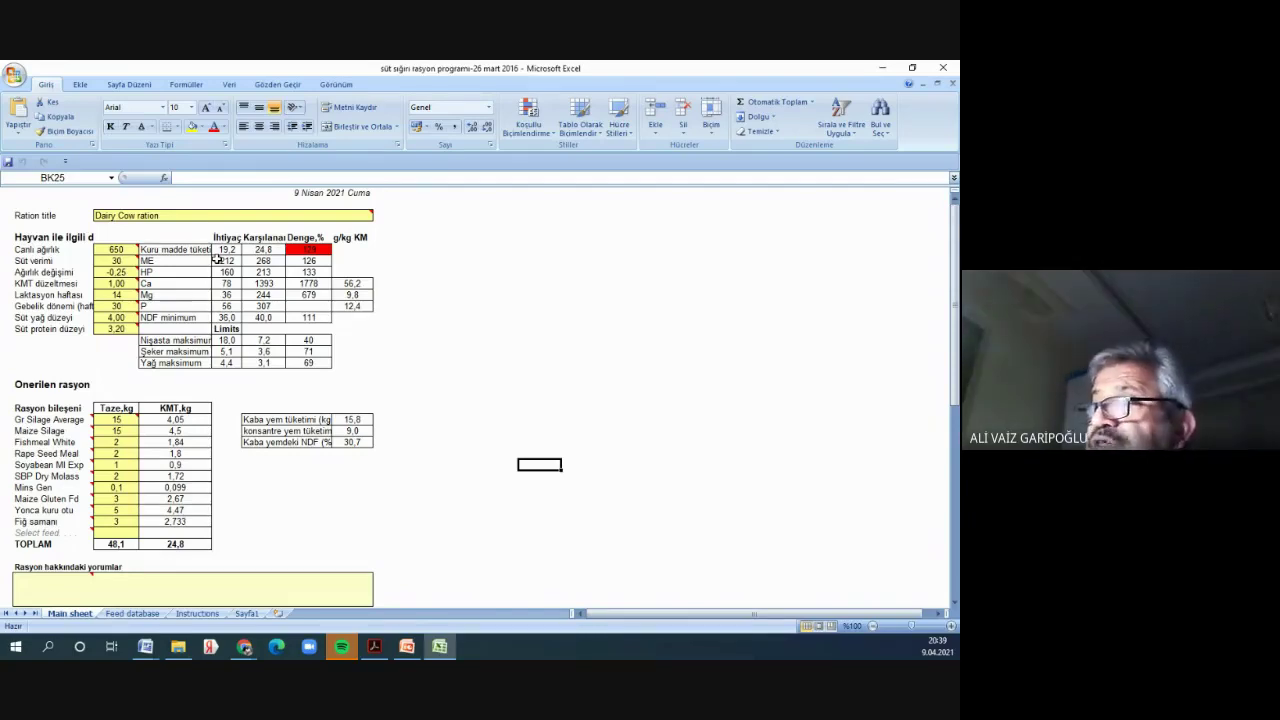
{"action": "left_click", "coordinate": [220, 250]}
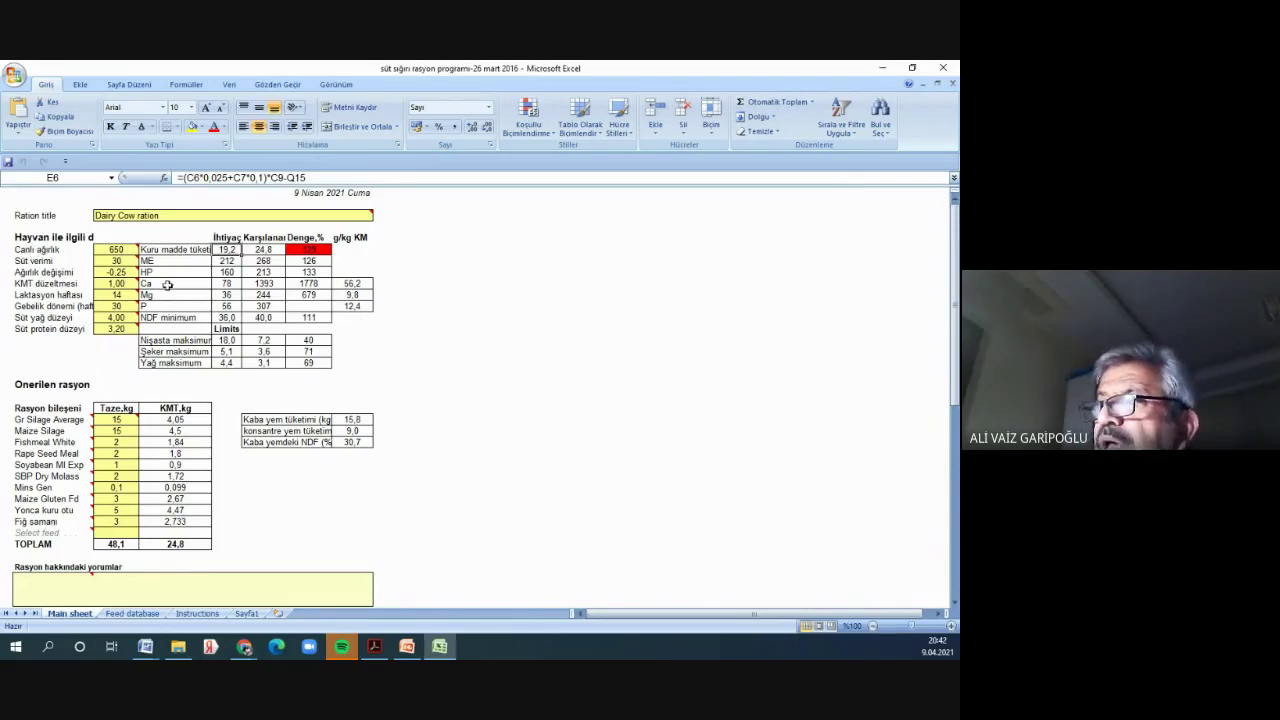
- Set the cow's live weight (Canlı ağırlık) to 500 kg in the main sheet's animal data
{"action": "left_click", "coordinate": [120, 251]}
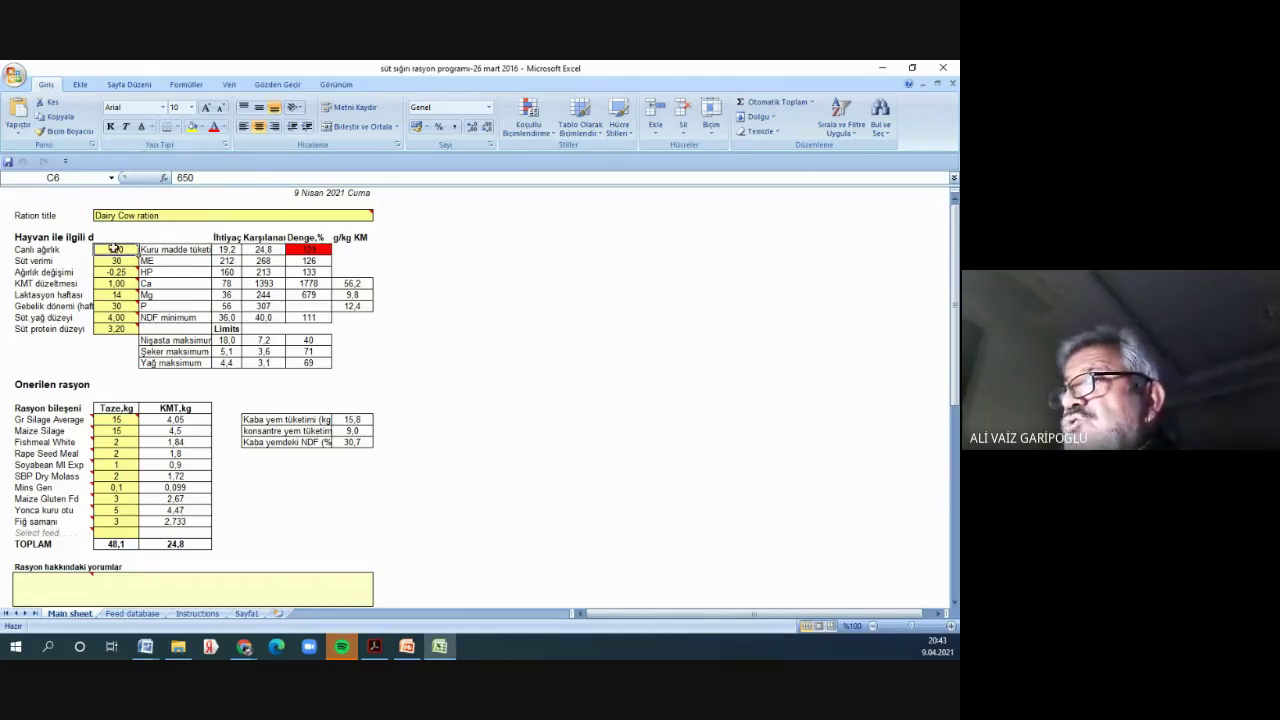
{"action": "mouse_move", "coordinate": [113, 248]}
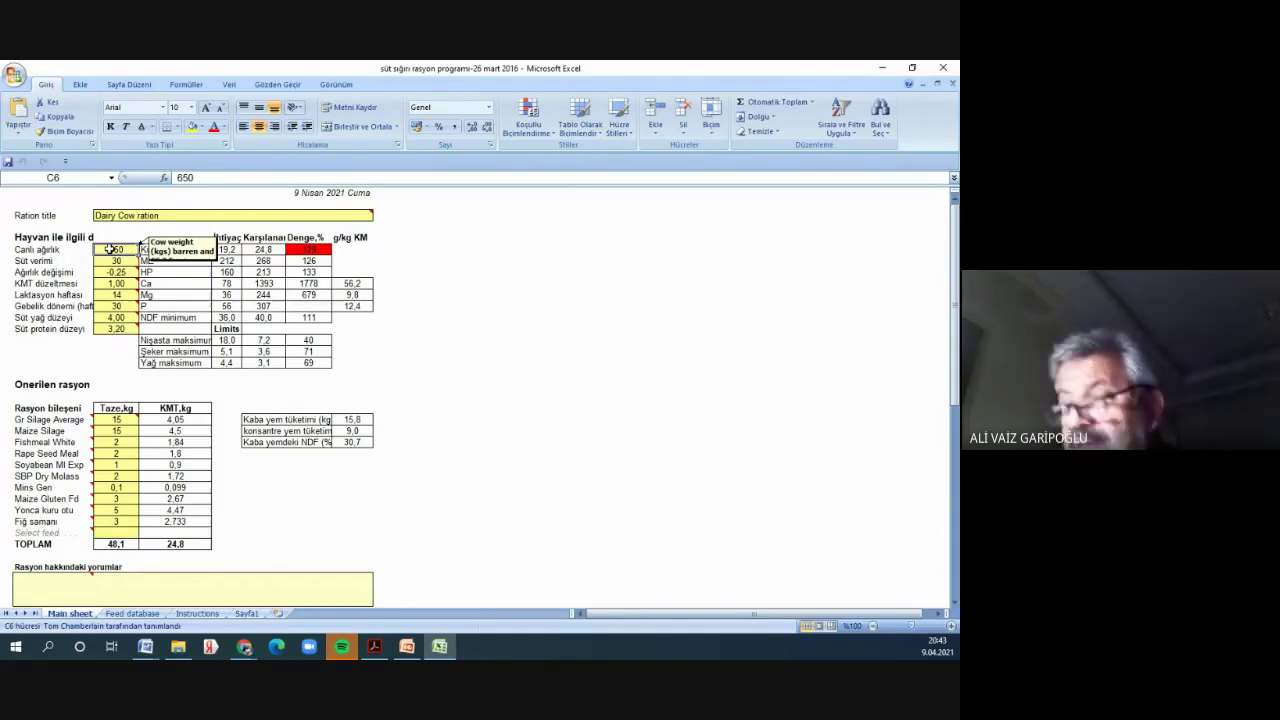
{"action": "type", "text": "5"}
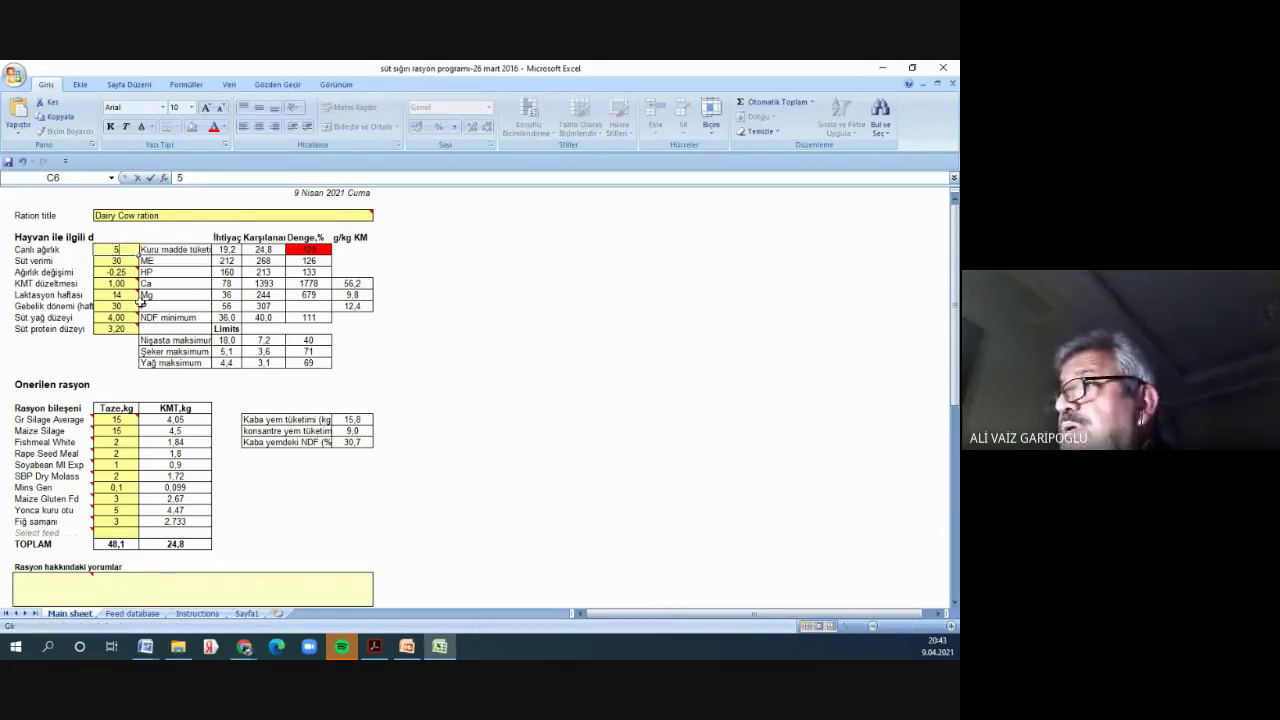
{"action": "type", "text": "00"}
{"action": "key", "text": "Return"}
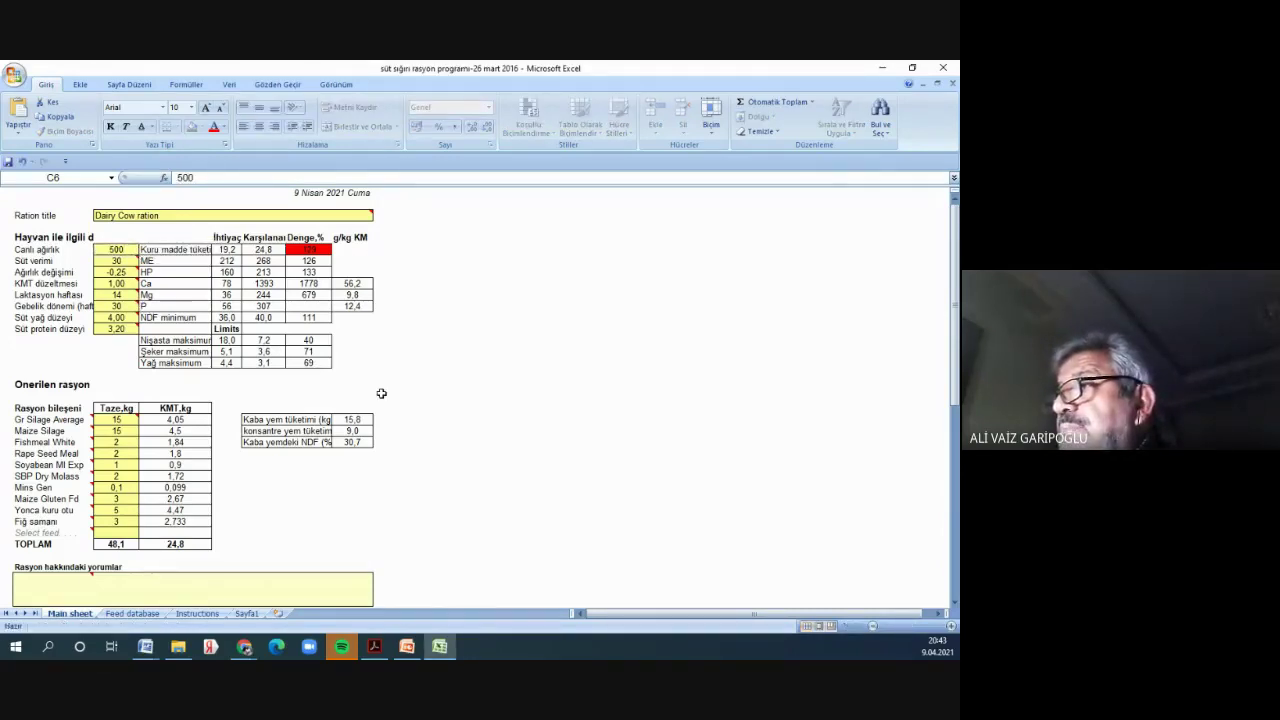
{"action": "left_click", "coordinate": [381, 395]}
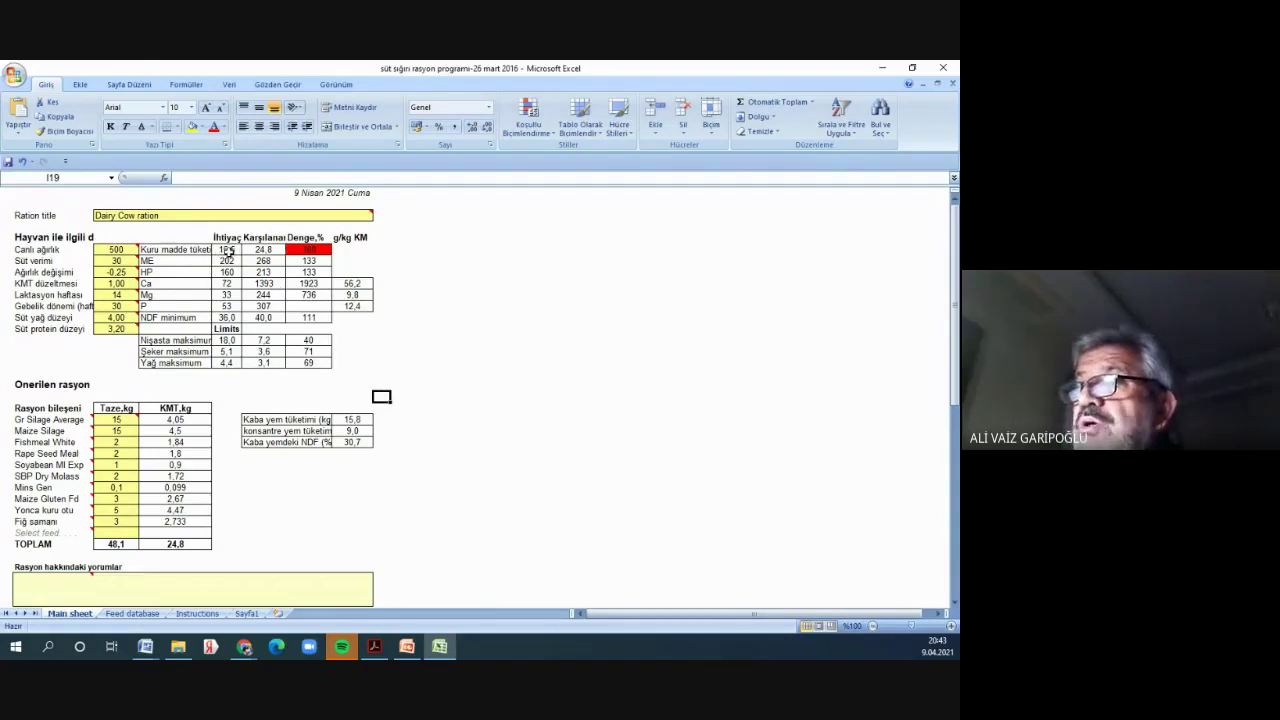
- Change the cow's live weight to 400 kg and inspect the ME requirement
{"action": "left_click", "coordinate": [124, 250]}
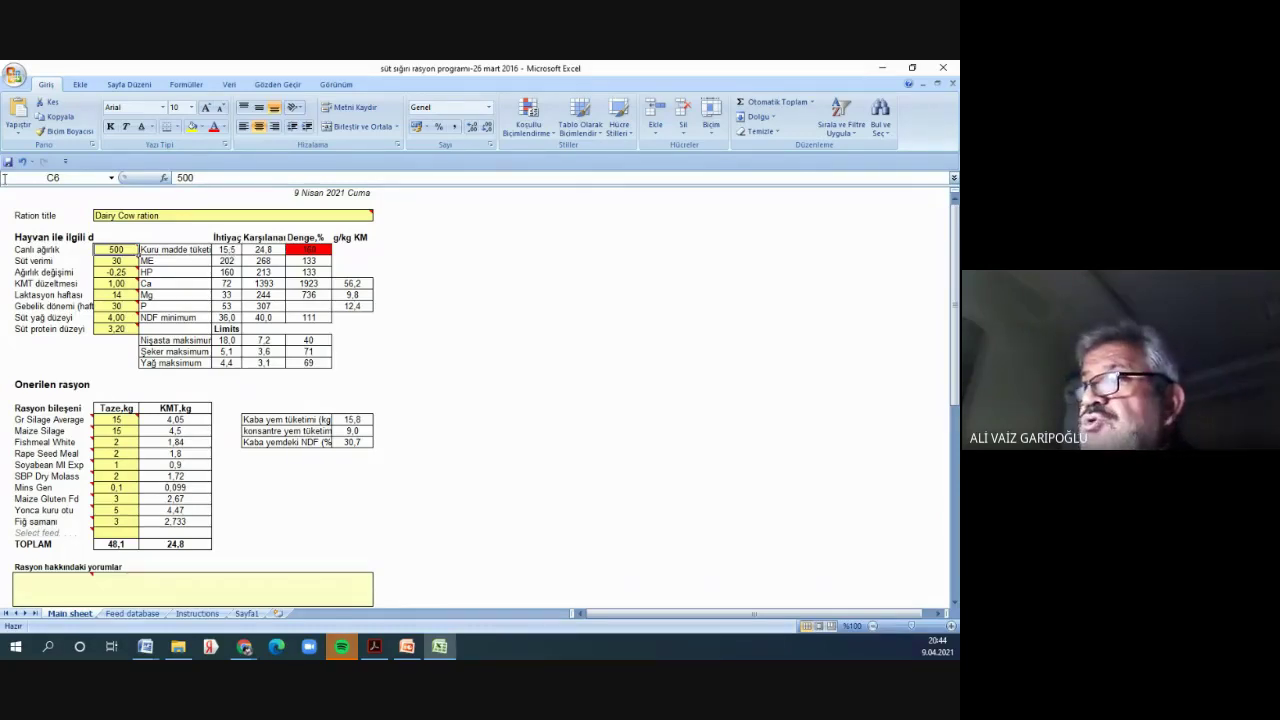
{"action": "mouse_move", "coordinate": [112, 252]}
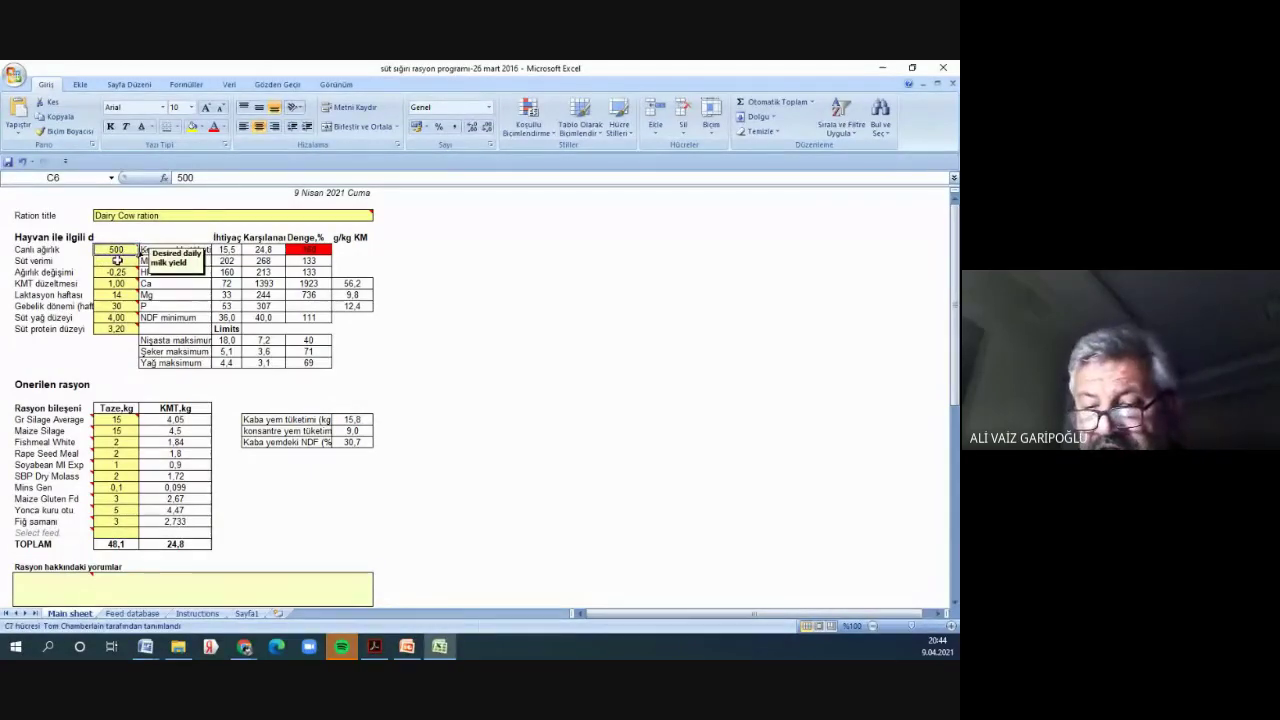
{"action": "type", "text": "4"}
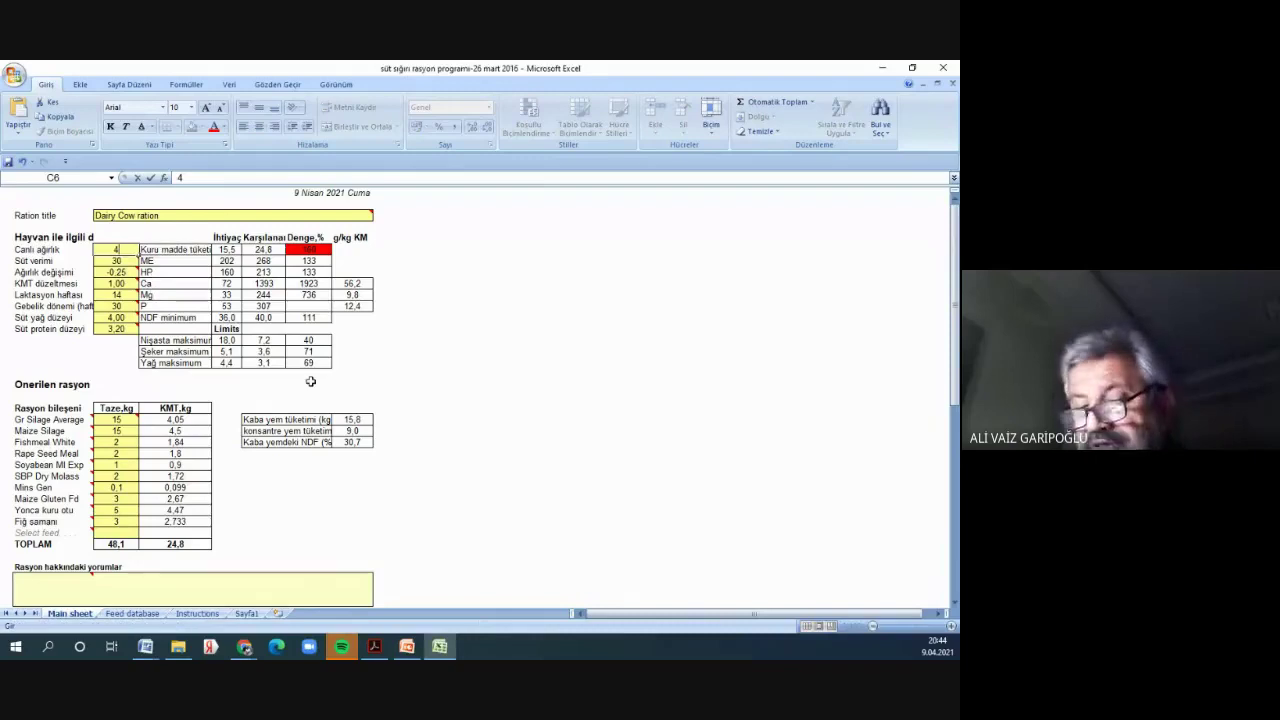
{"action": "type", "text": "00"}
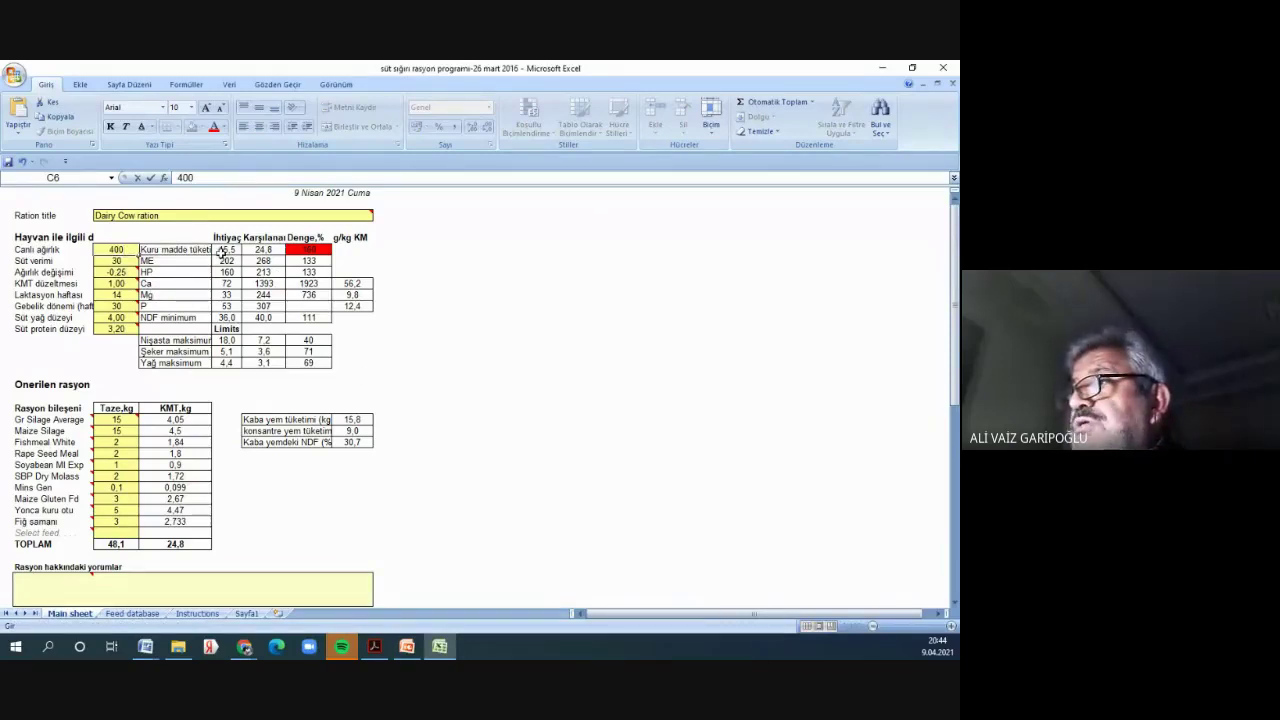
{"action": "left_click", "coordinate": [227, 261]}
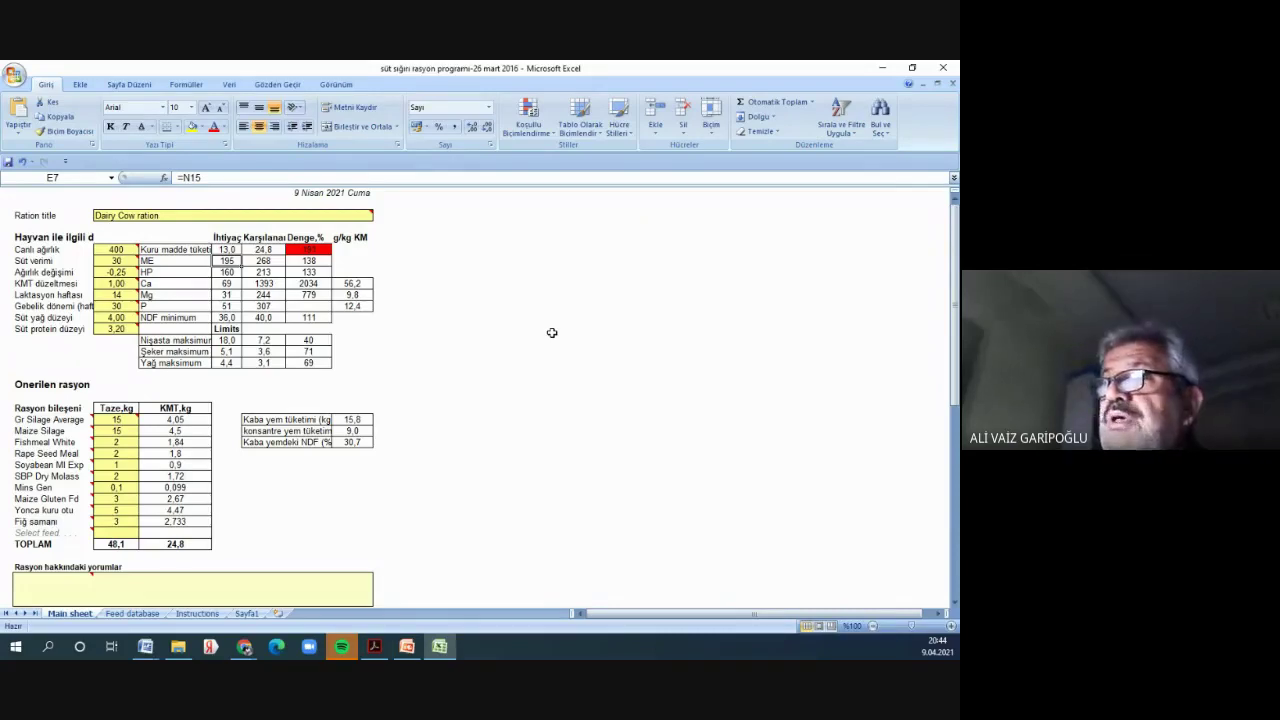
- Set the cow's live weight back to 650 kg
{"action": "left_click", "coordinate": [120, 251]}
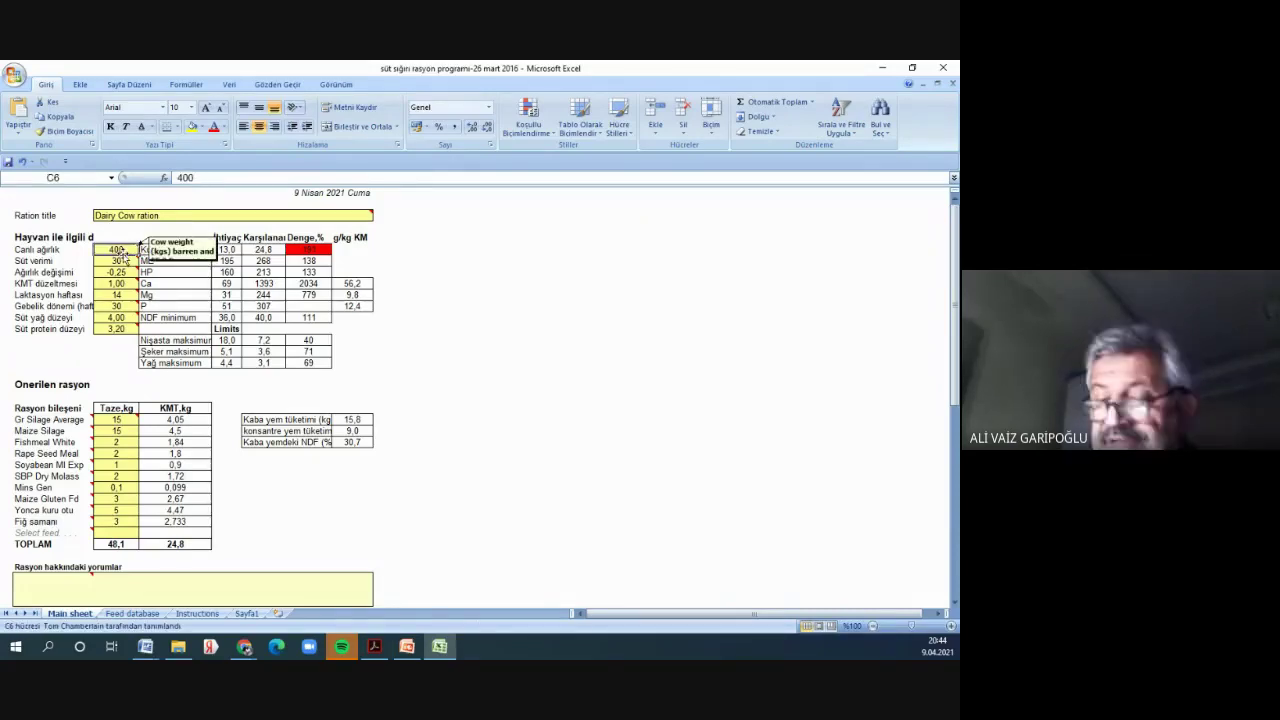
{"action": "type", "text": "650"}
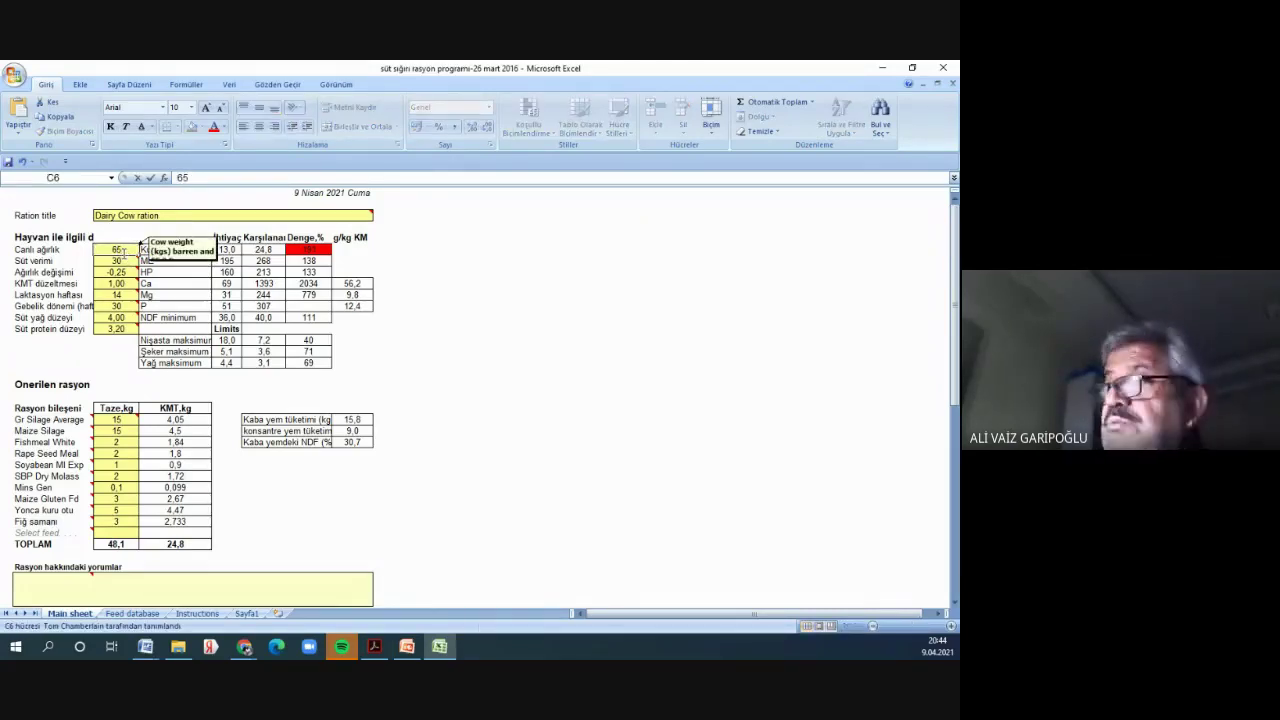
{"action": "left_click", "coordinate": [497, 397]}
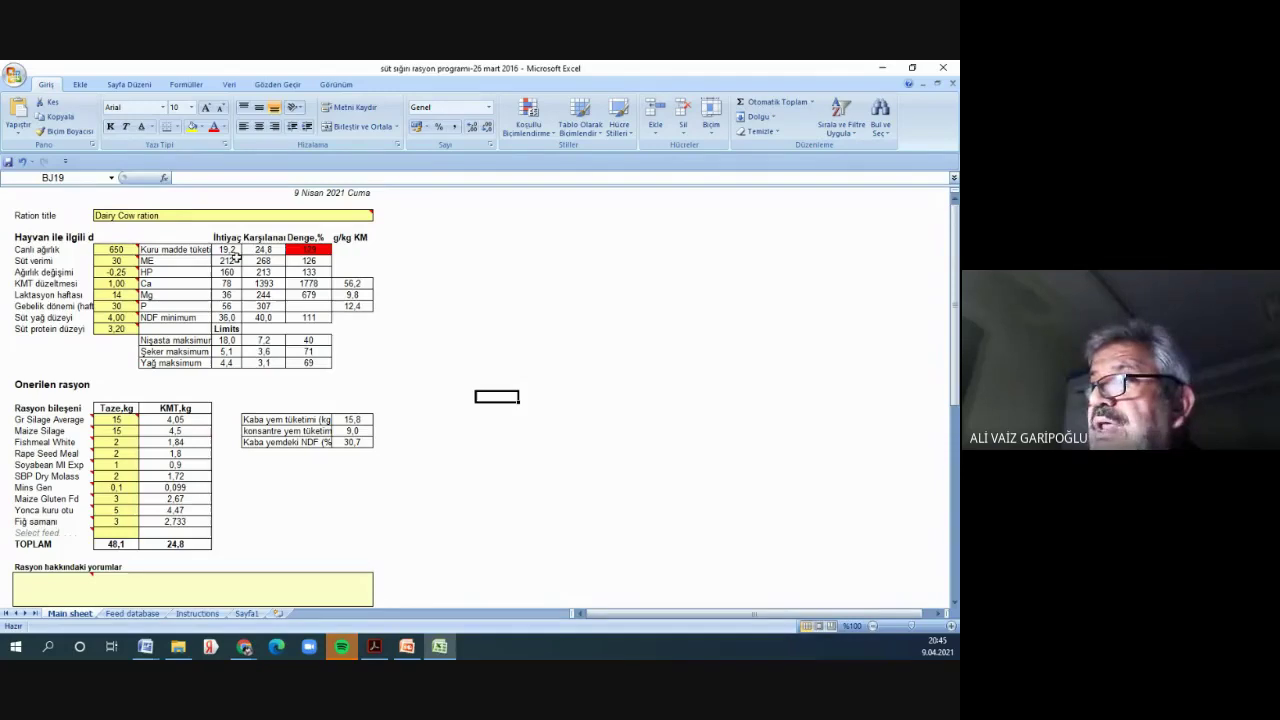
- Examine the ME and HP requirements in the animal requirements table
{"action": "left_click", "coordinate": [191, 261]}
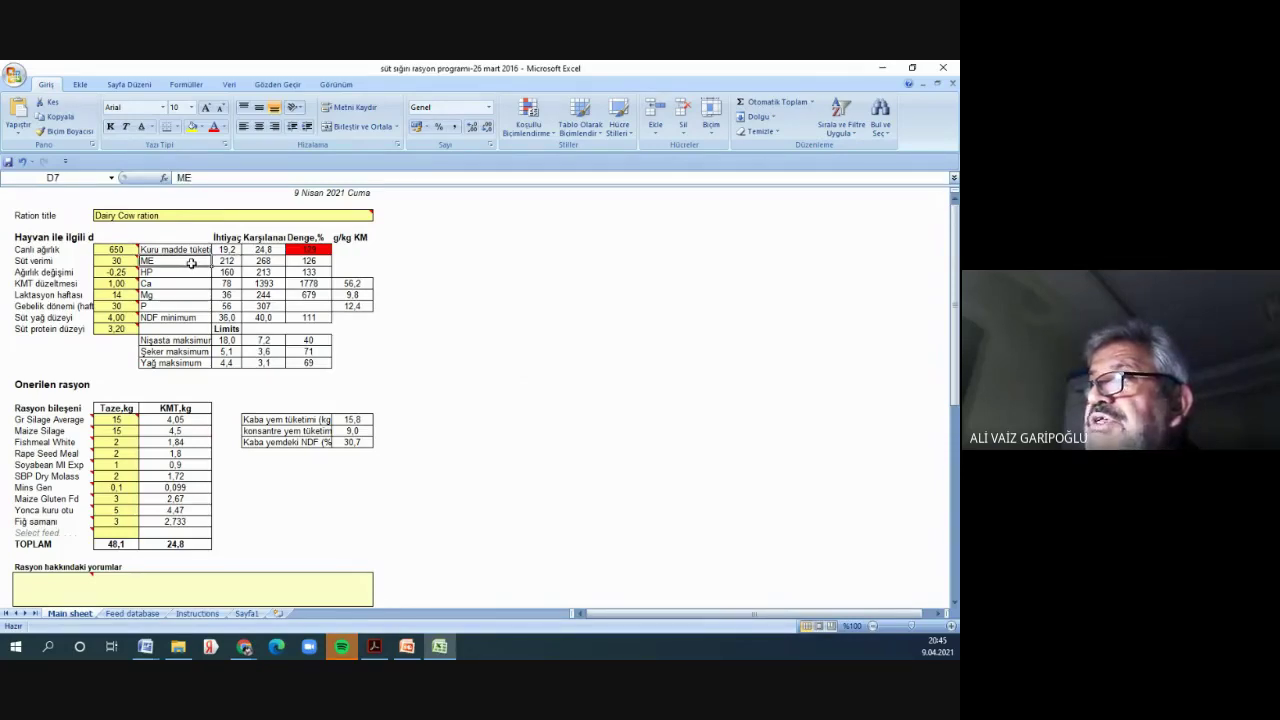
{"action": "left_click", "coordinate": [229, 261]}
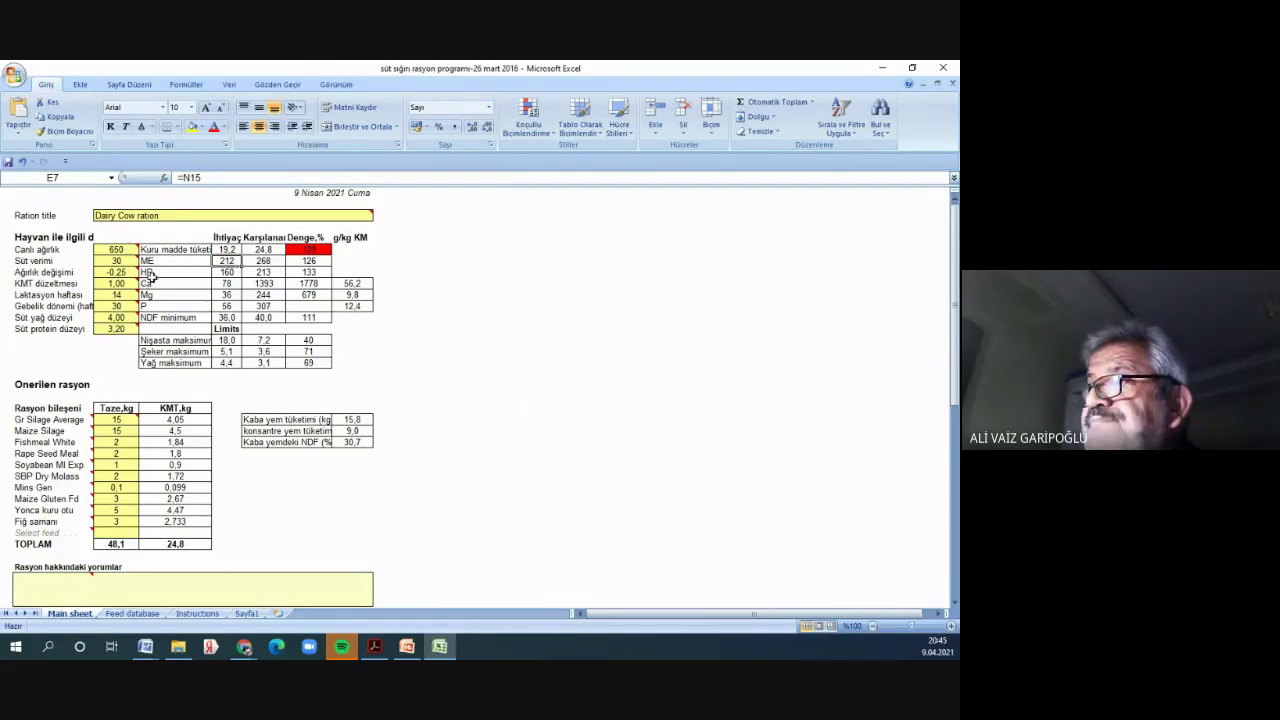
{"action": "left_click", "coordinate": [150, 273]}
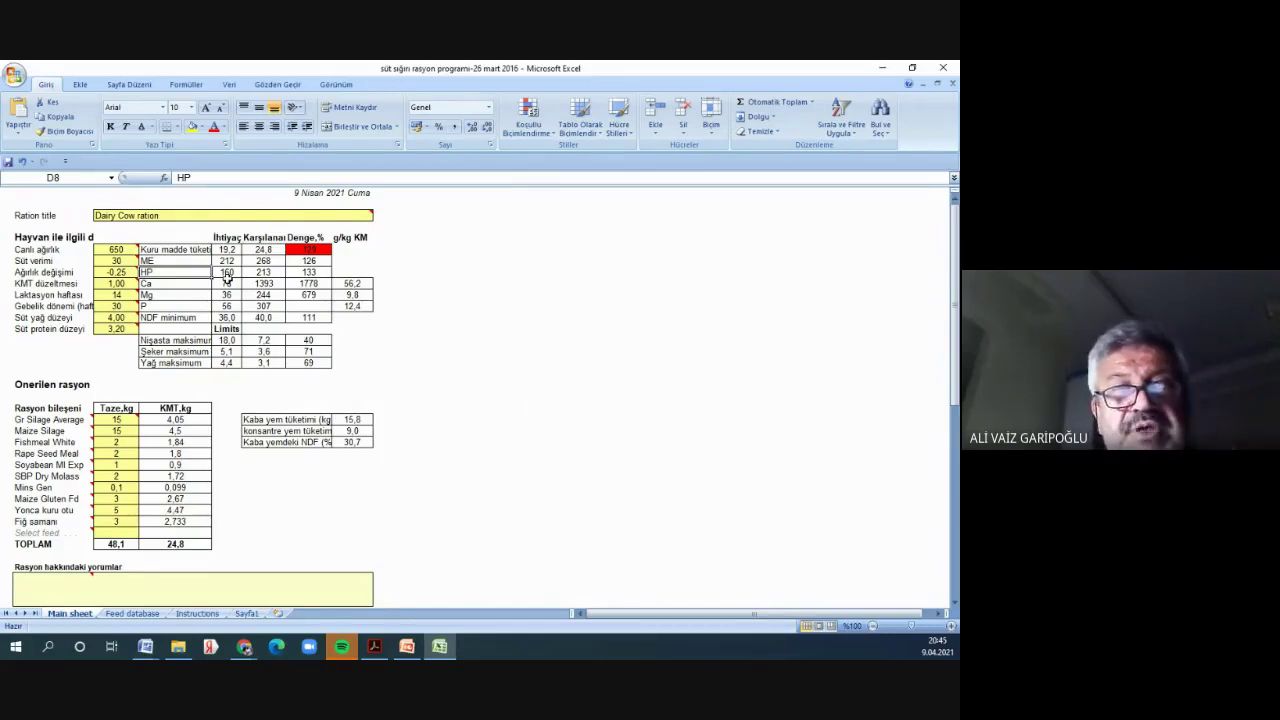
{"action": "left_click", "coordinate": [581, 442]}
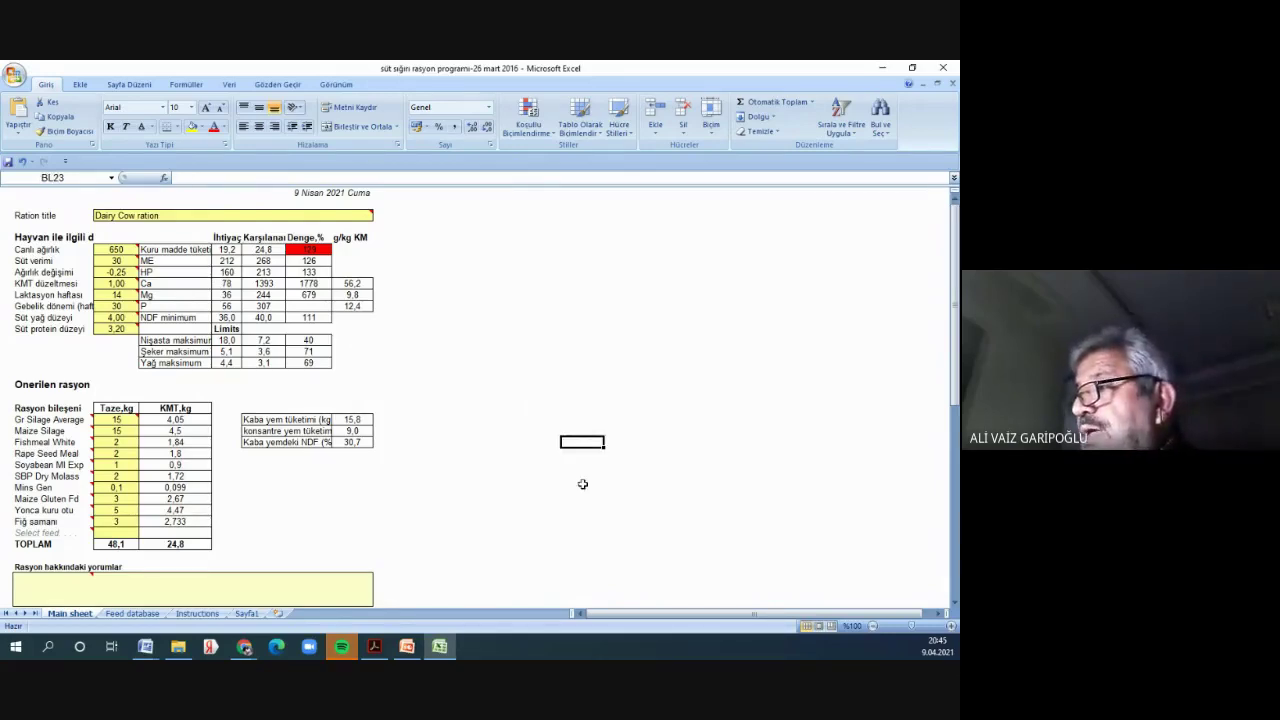
- Compare the required and supplied (Karşılanan) dry matter intake in the requirements table
{"action": "left_click", "coordinate": [541, 464]}
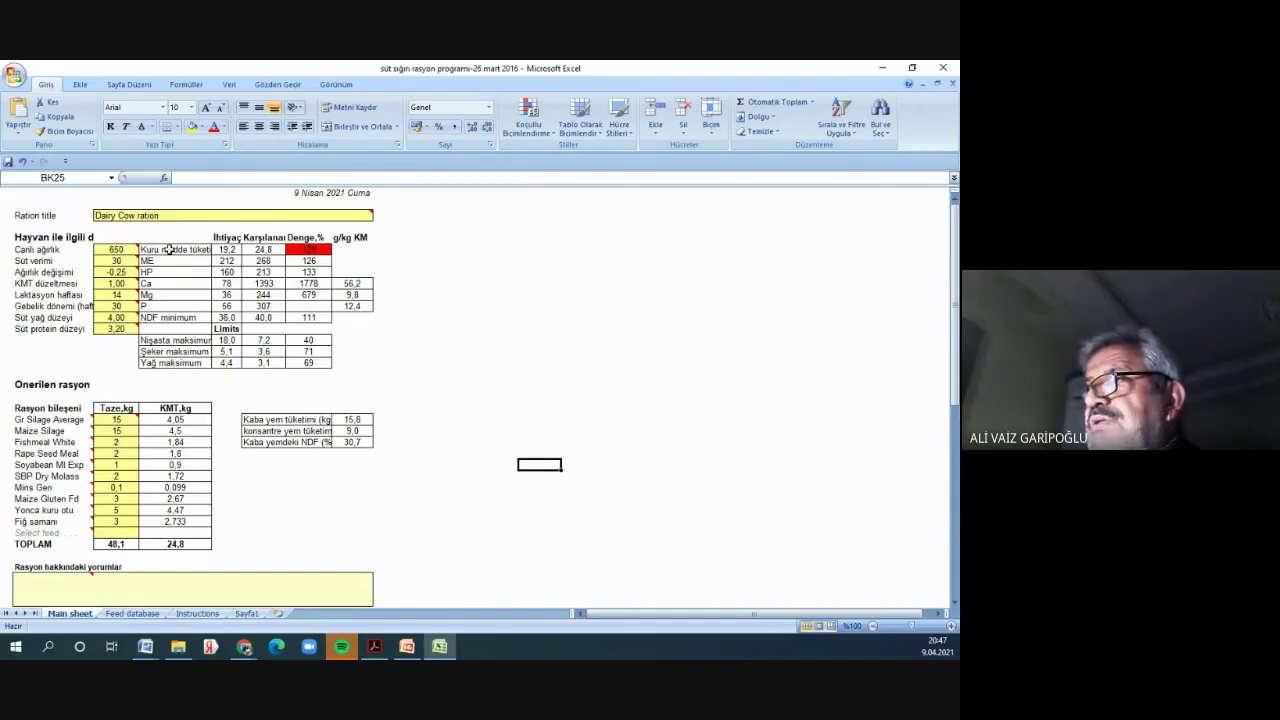
{"action": "left_click", "coordinate": [170, 249]}
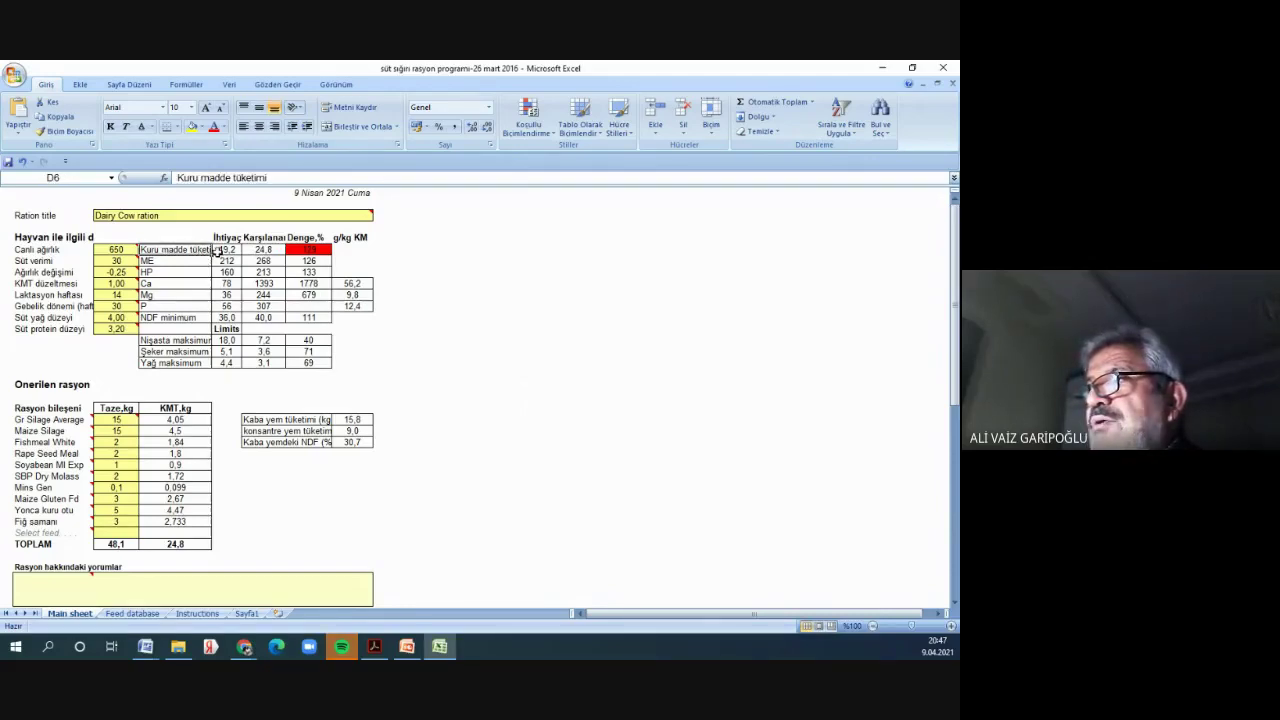
{"action": "left_click", "coordinate": [256, 249]}
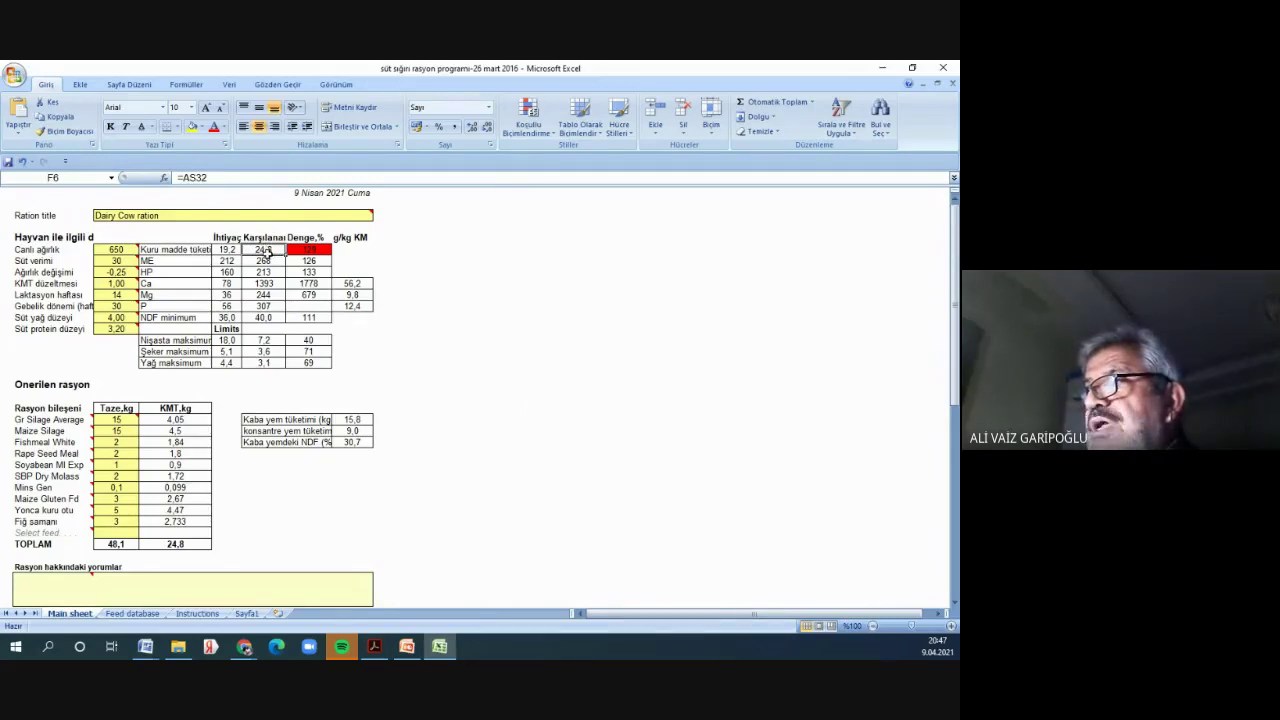
- Examine the supplied (Karşılanan) values from dry matter intake down to NDF minimum
{"action": "left_click_drag", "start_coordinate": [264, 251], "coordinate": [266, 315]}
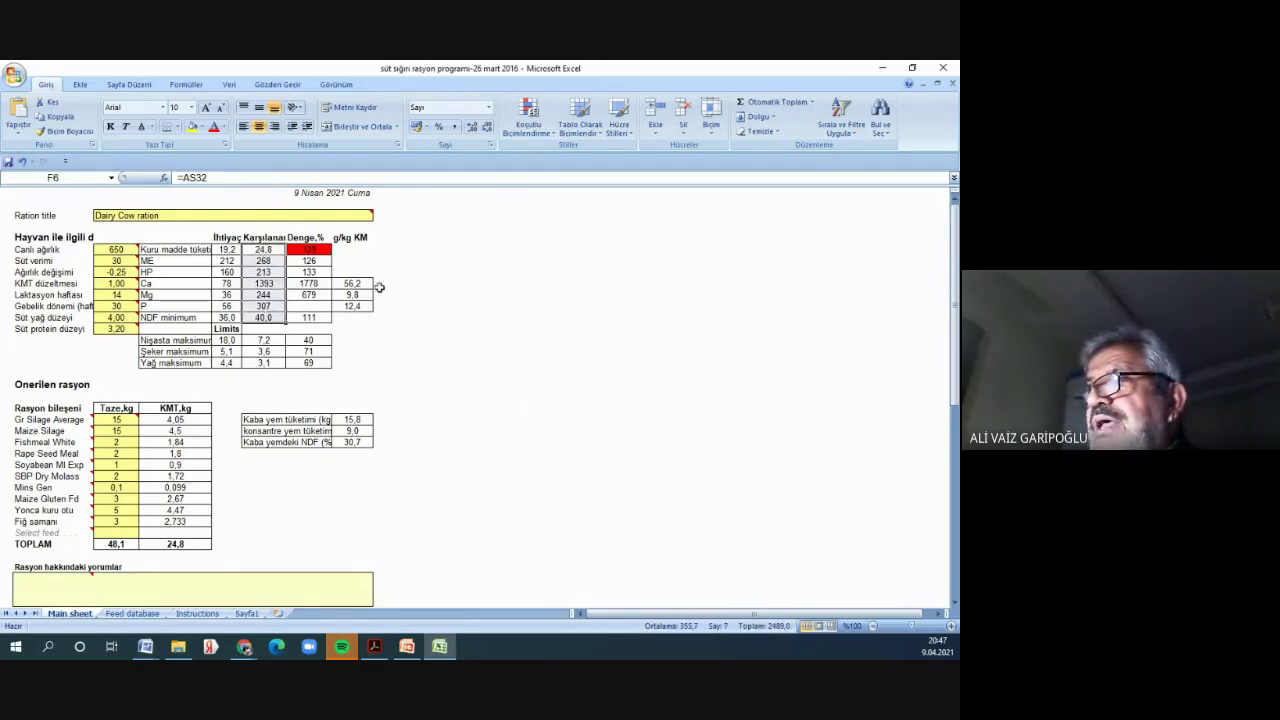
{"action": "left_click", "coordinate": [491, 292]}
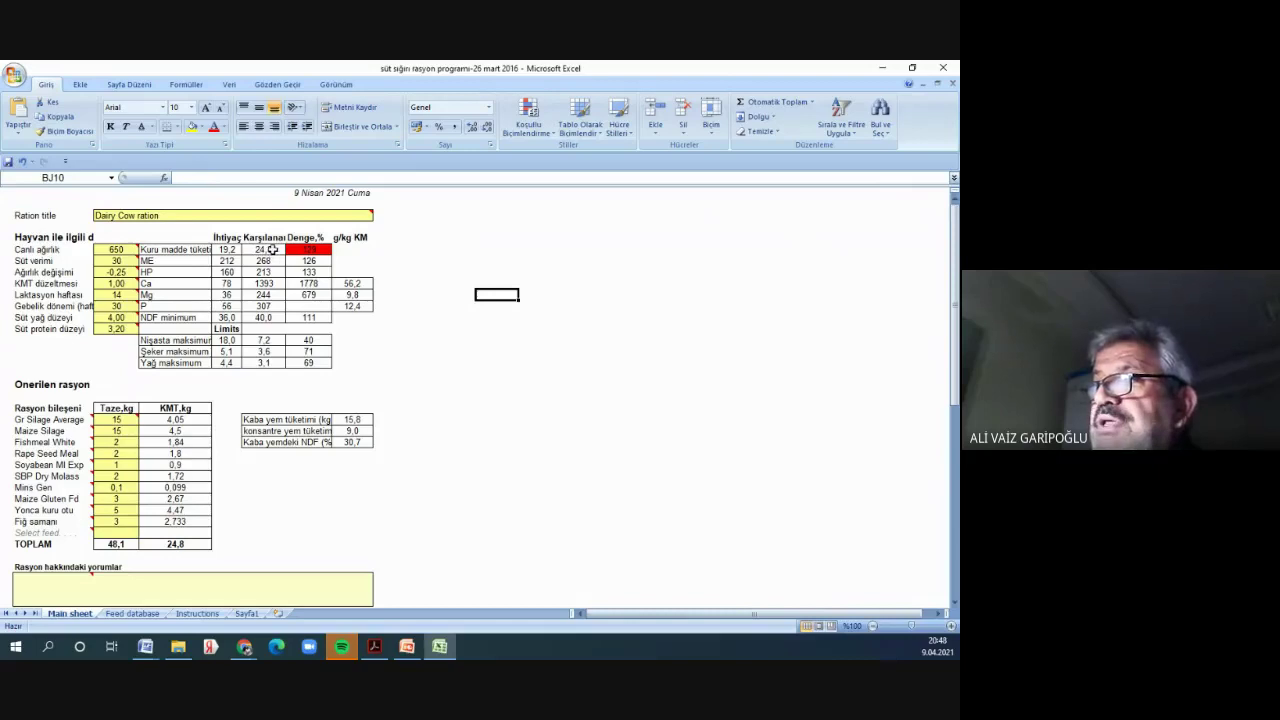
- Set the supplied (Karşılanan) dry matter intake in the requirements table to 15
{"action": "left_click", "coordinate": [270, 251]}
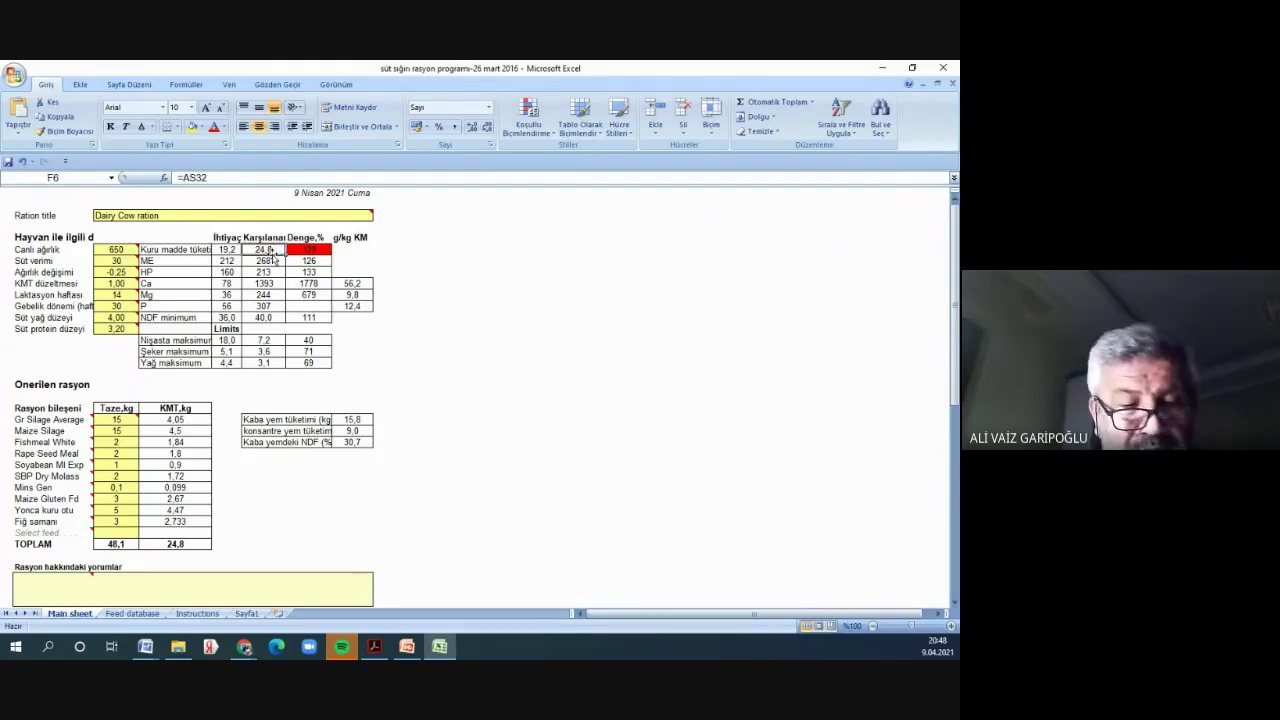
{"action": "type", "text": "15"}
{"action": "left_click", "coordinate": [428, 372]}
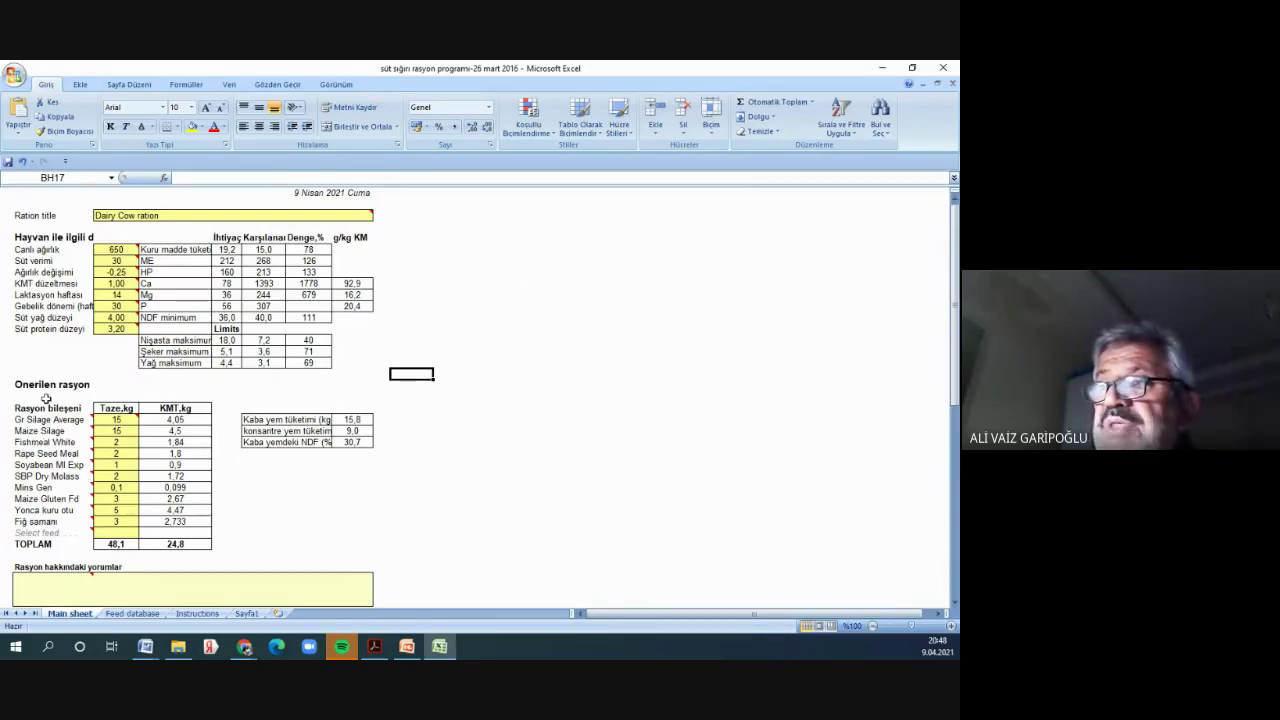
- Set the supplied (Karşılanan) dry matter intake in the requirements table to 24,8
{"action": "mouse_move", "coordinate": [40, 461]}
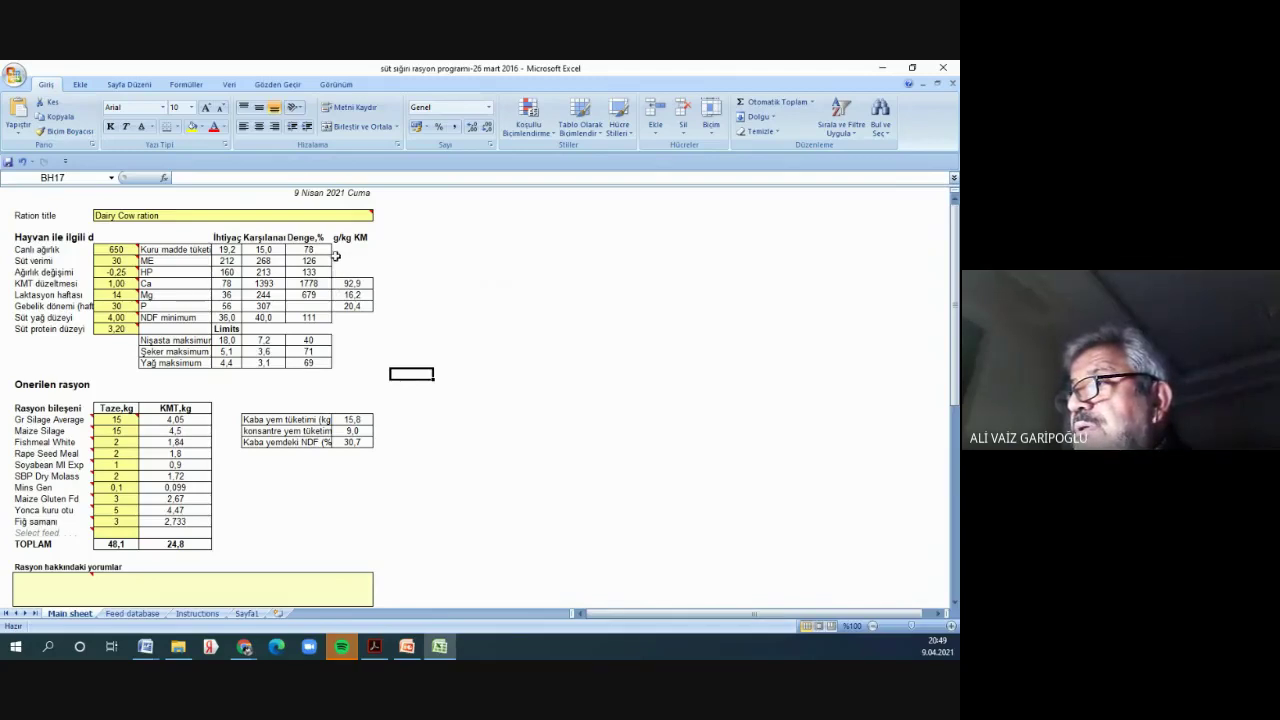
{"action": "left_click", "coordinate": [268, 249]}
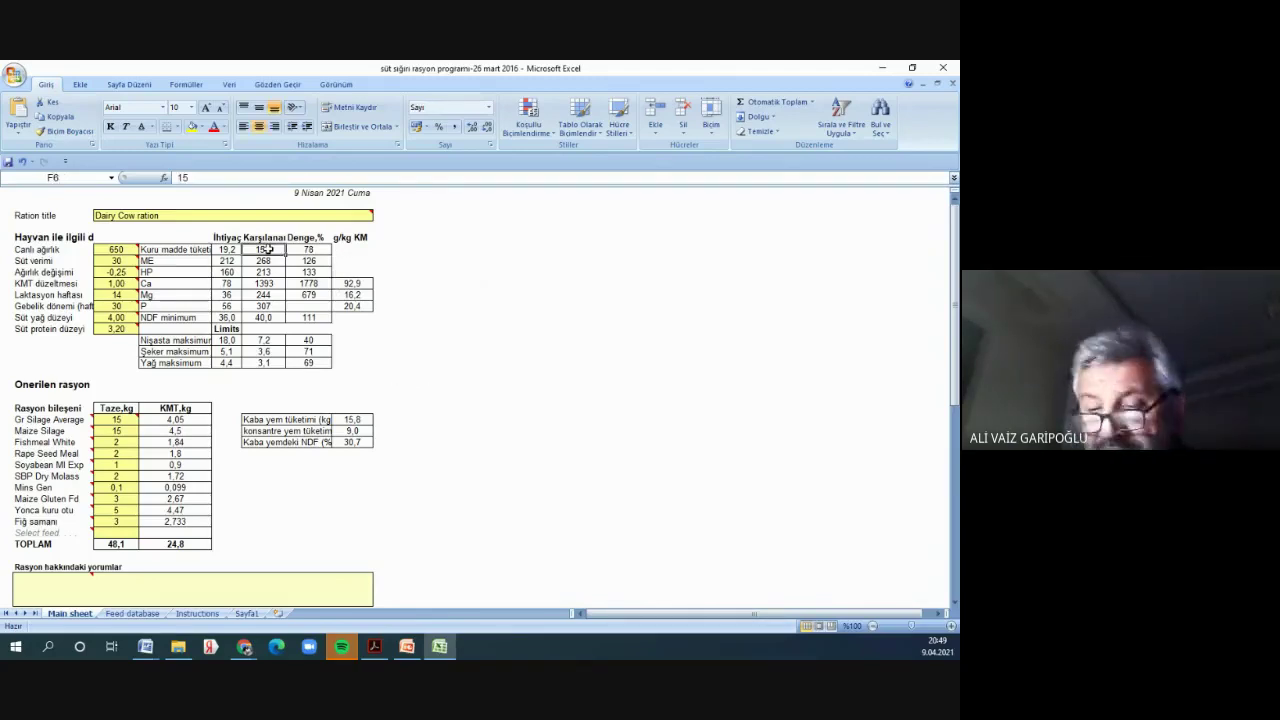
{"action": "type", "text": "24,8"}
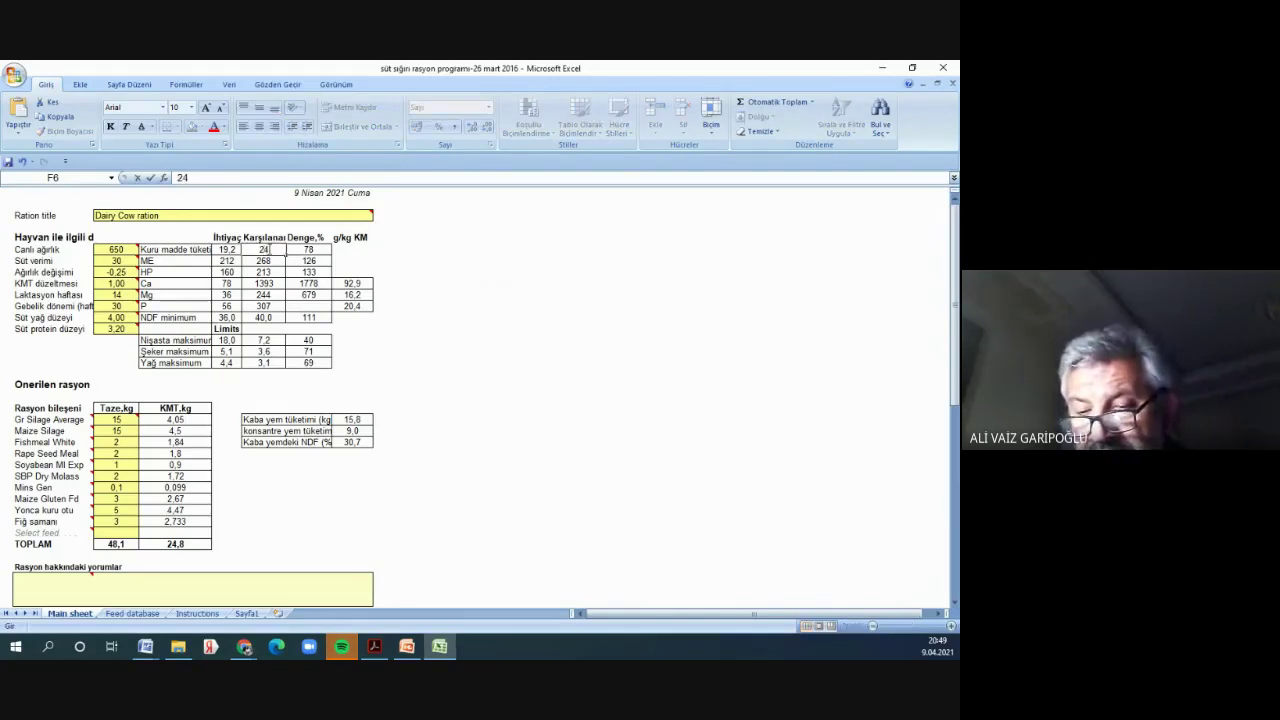
{"action": "left_click", "coordinate": [454, 333]}
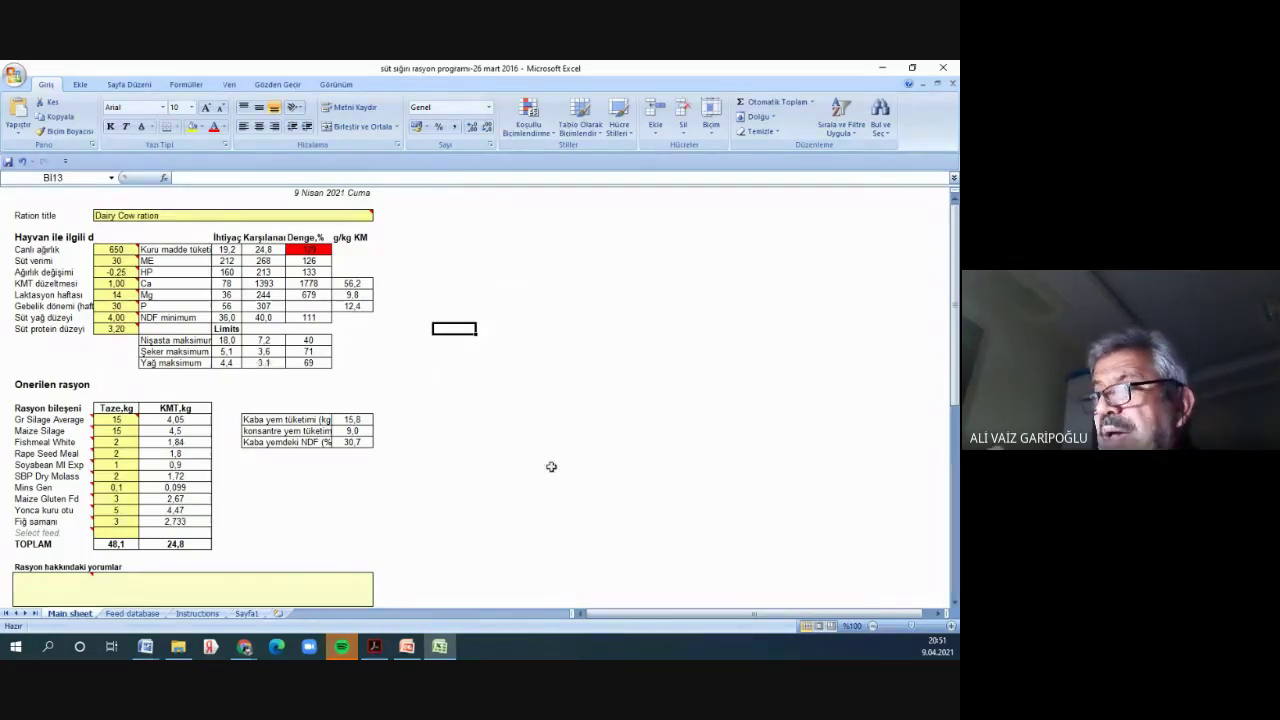
- Review the proposed ration's feeds from Gr Silage Average to Soyabean Ml Exp, and inspect the forage NDF formula
{"action": "scroll", "coordinate": [551, 467], "scroll_direction": "down", "scroll_amount": 1}
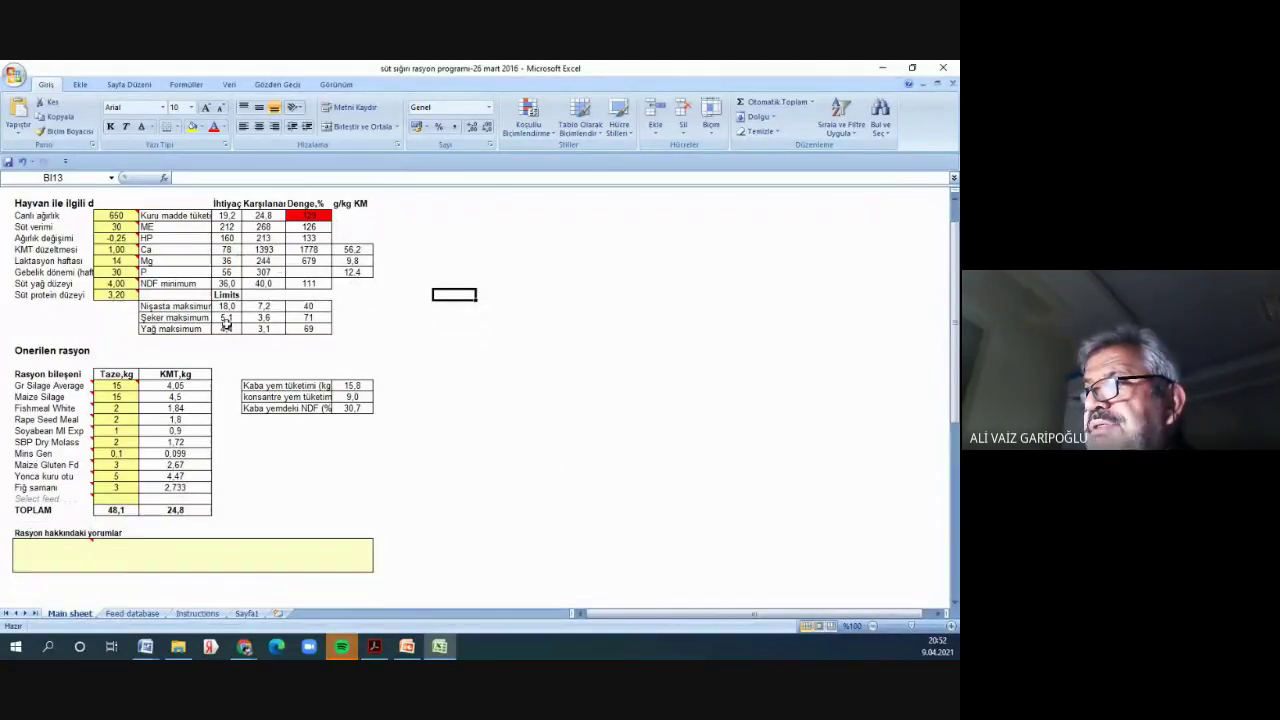
{"action": "mouse_move", "coordinate": [48, 396]}
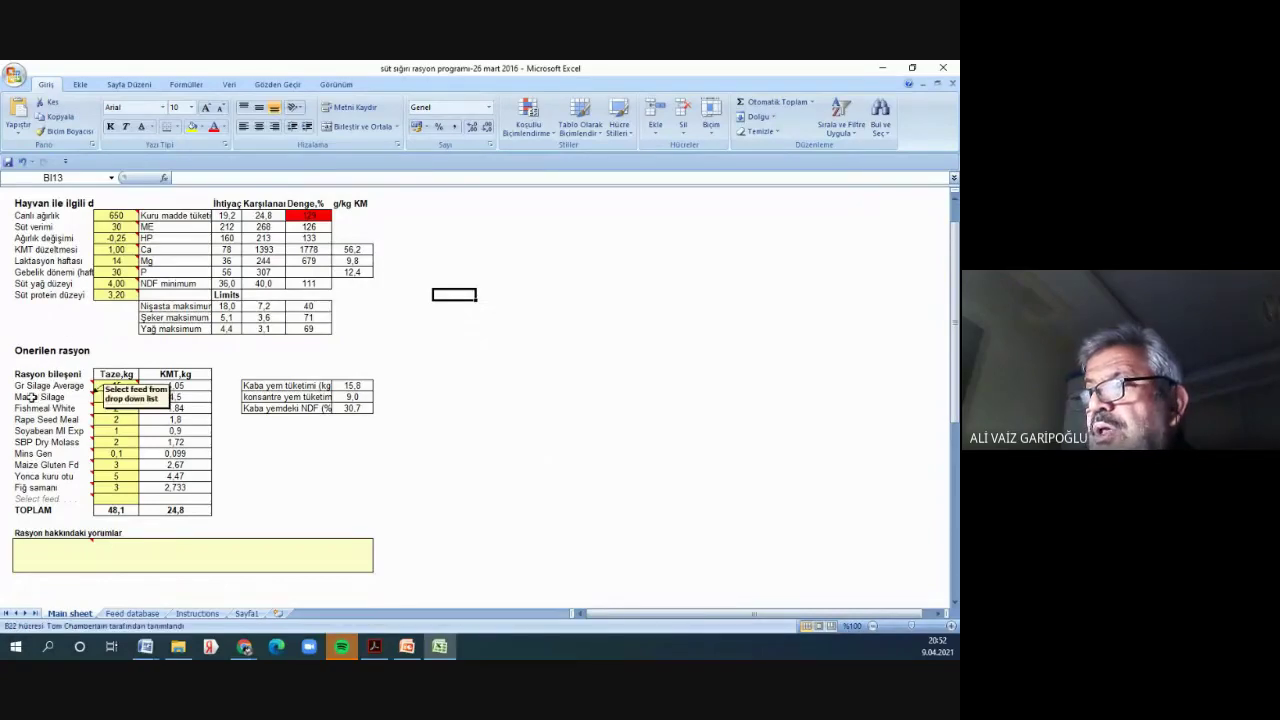
{"action": "scroll", "coordinate": [44, 392], "scroll_direction": "down", "scroll_amount": 1}
{"action": "left_click", "coordinate": [45, 362]}
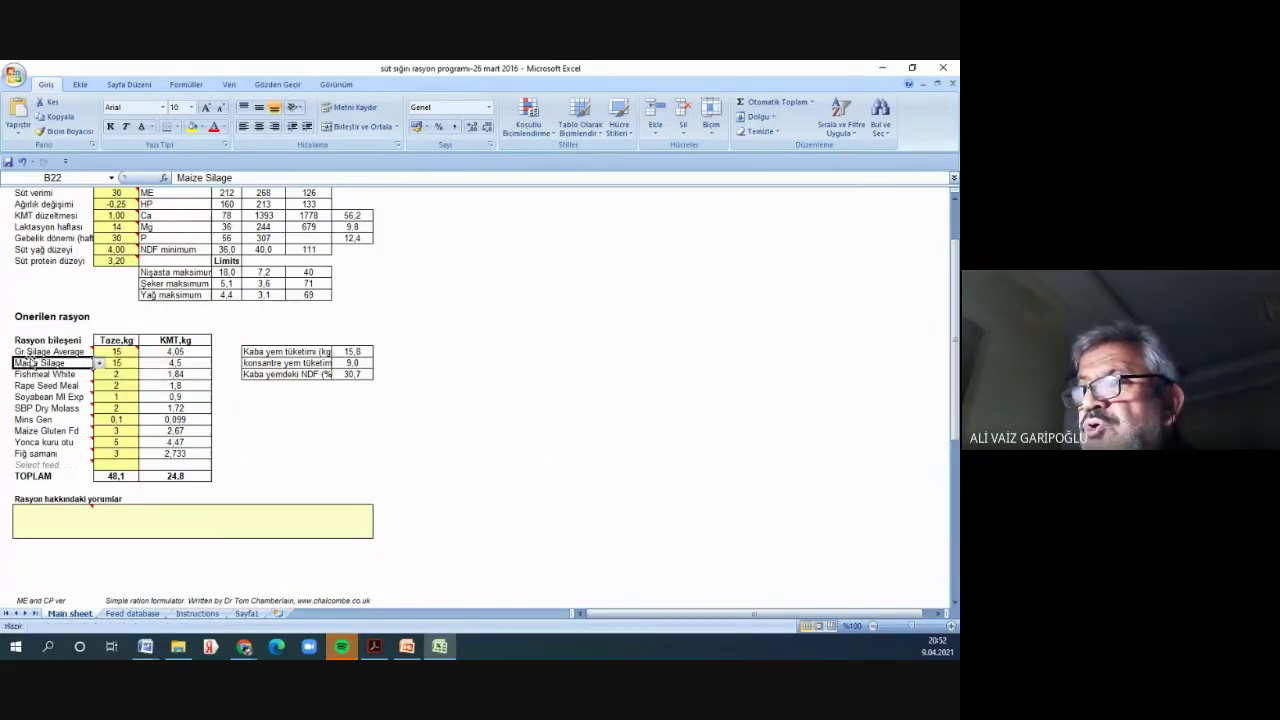
{"action": "left_click", "coordinate": [35, 354]}
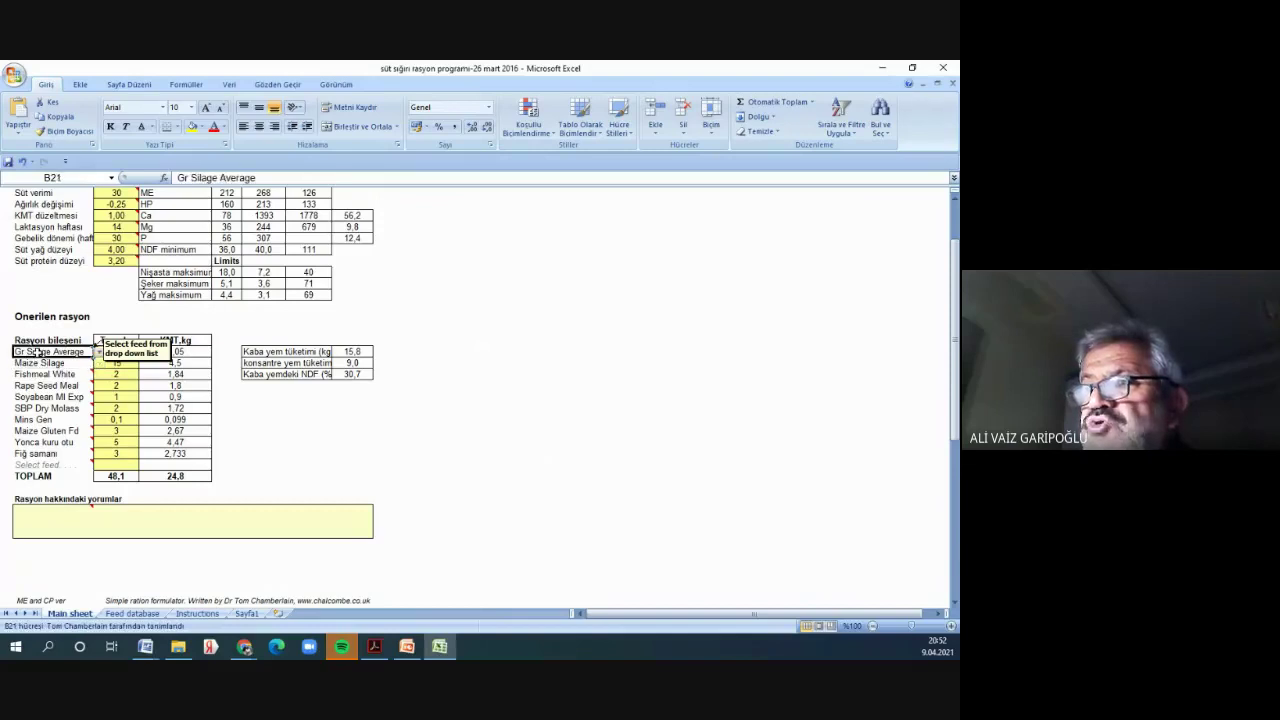
{"action": "left_click", "coordinate": [33, 375]}
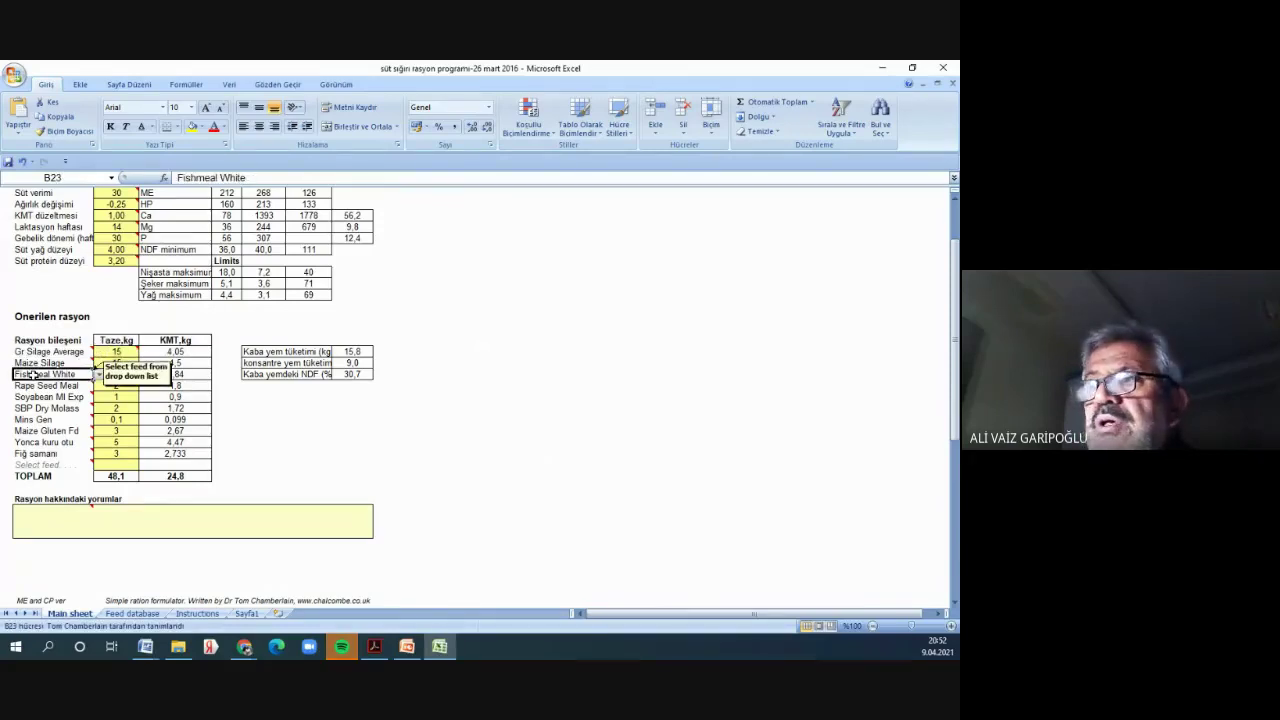
{"action": "left_click", "coordinate": [30, 387]}
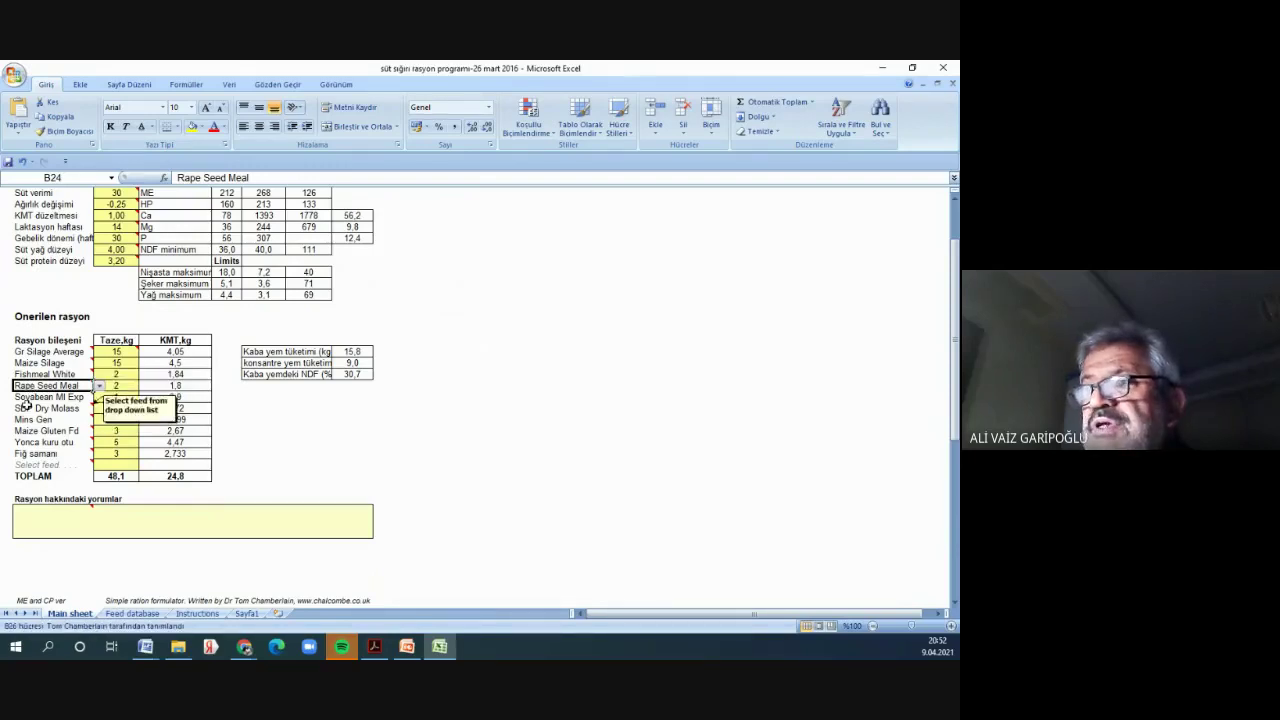
{"action": "left_click", "coordinate": [29, 399]}
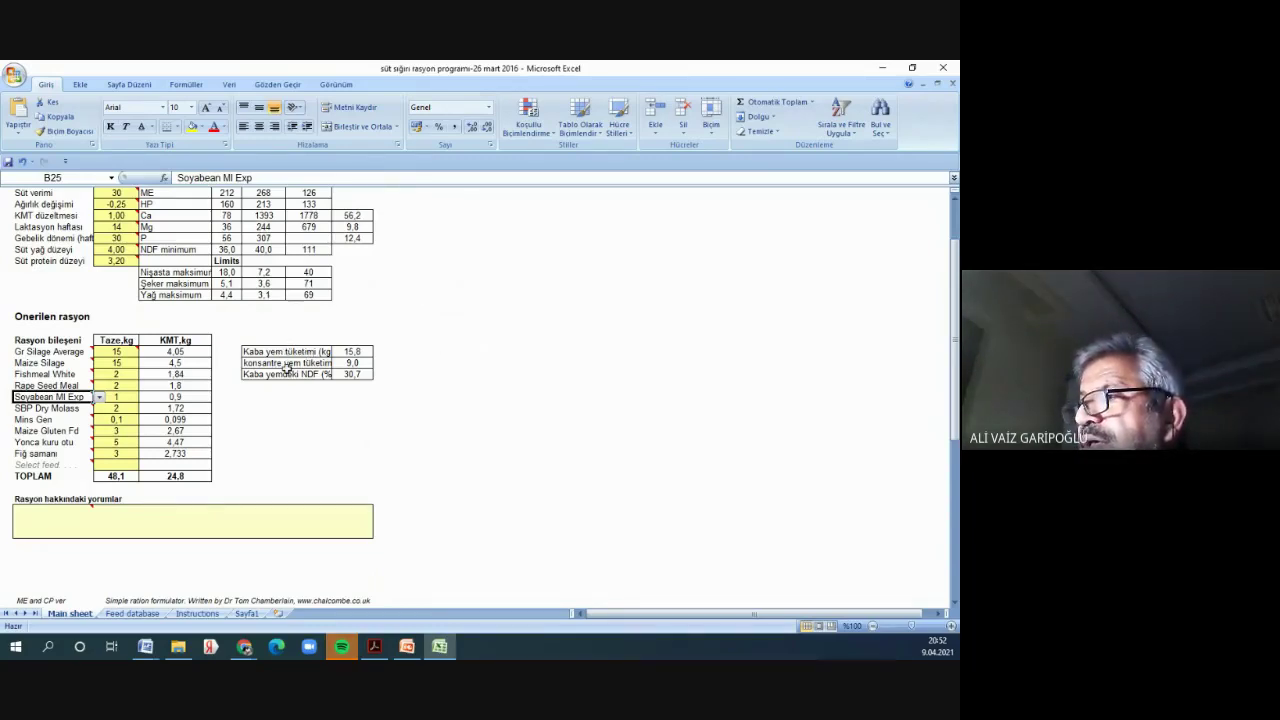
{"action": "left_click", "coordinate": [347, 375]}
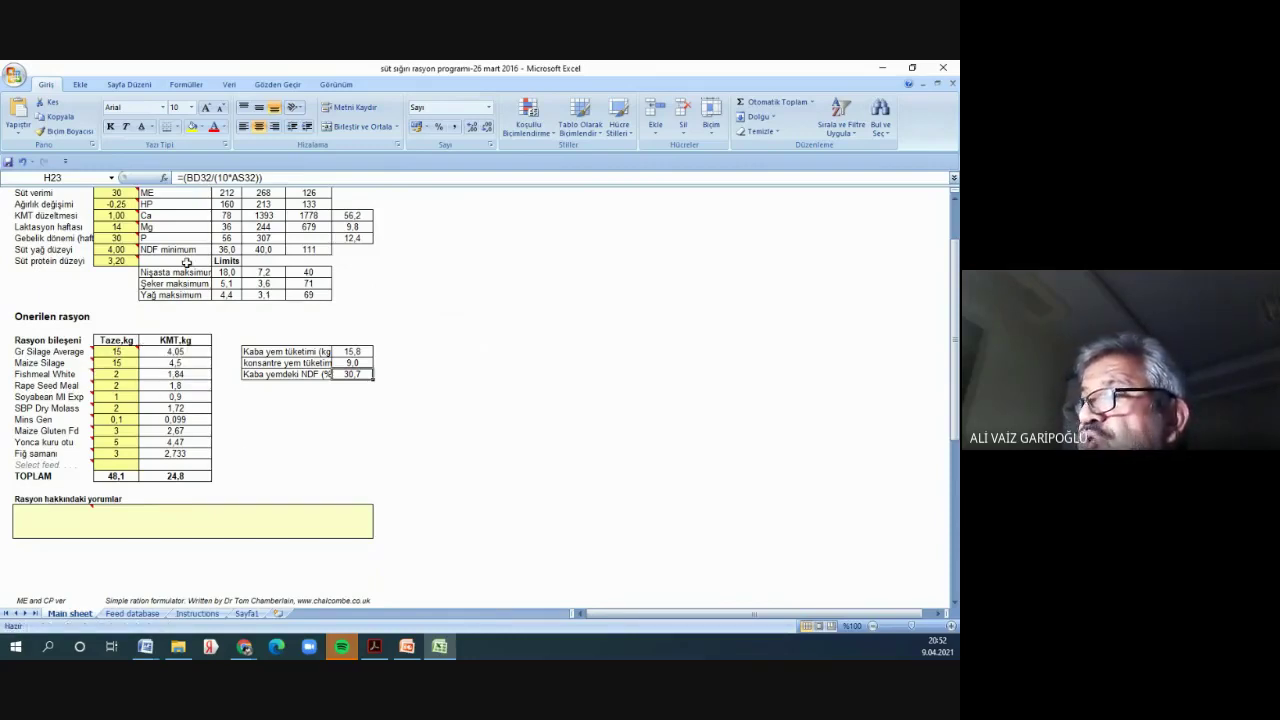
- Inspect the dry matter balance formula and the Denge,% values down to NDF minimum
{"action": "scroll", "coordinate": [186, 262], "scroll_direction": "up", "scroll_amount": 1}
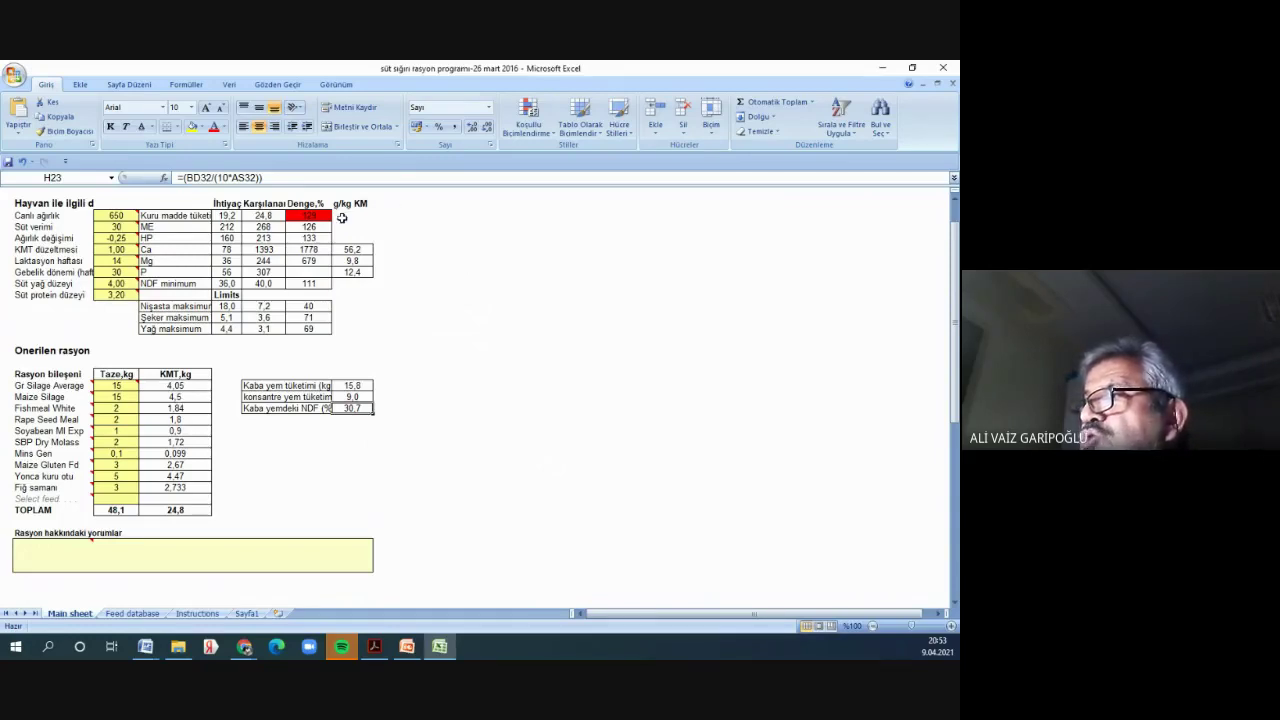
{"action": "left_click", "coordinate": [319, 215]}
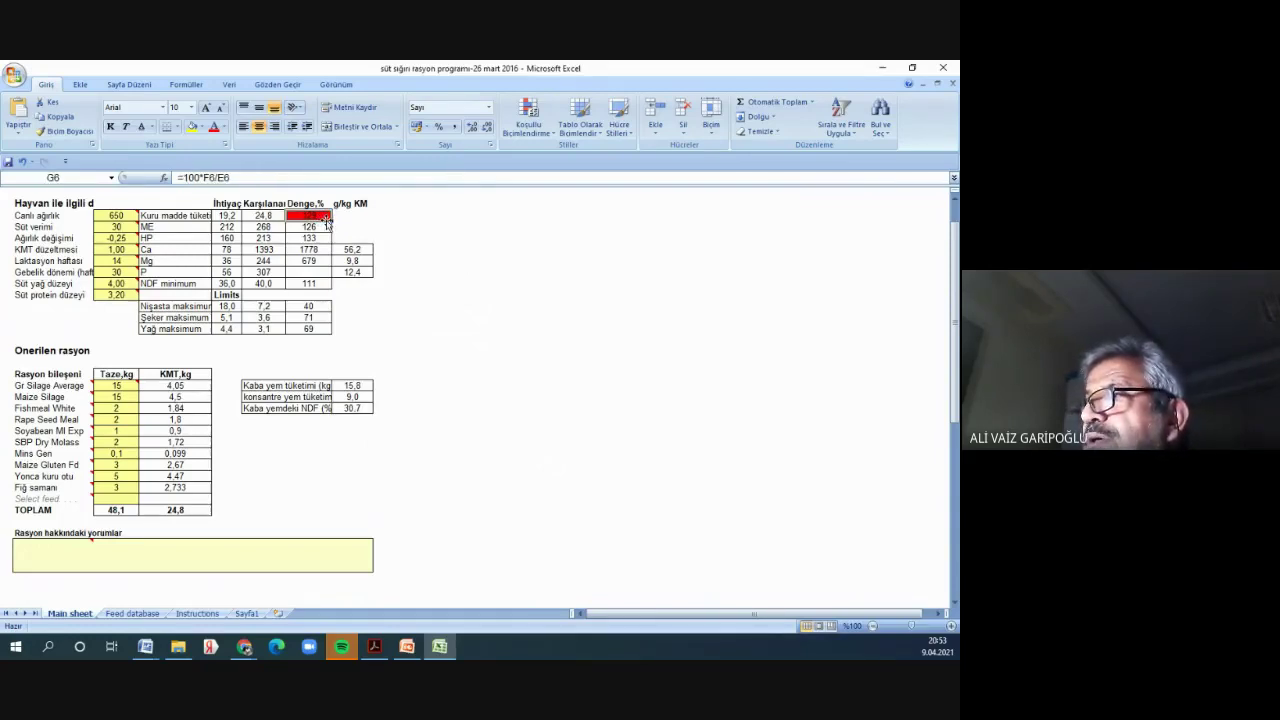
{"action": "left_click_drag", "start_coordinate": [325, 215], "coordinate": [318, 284]}
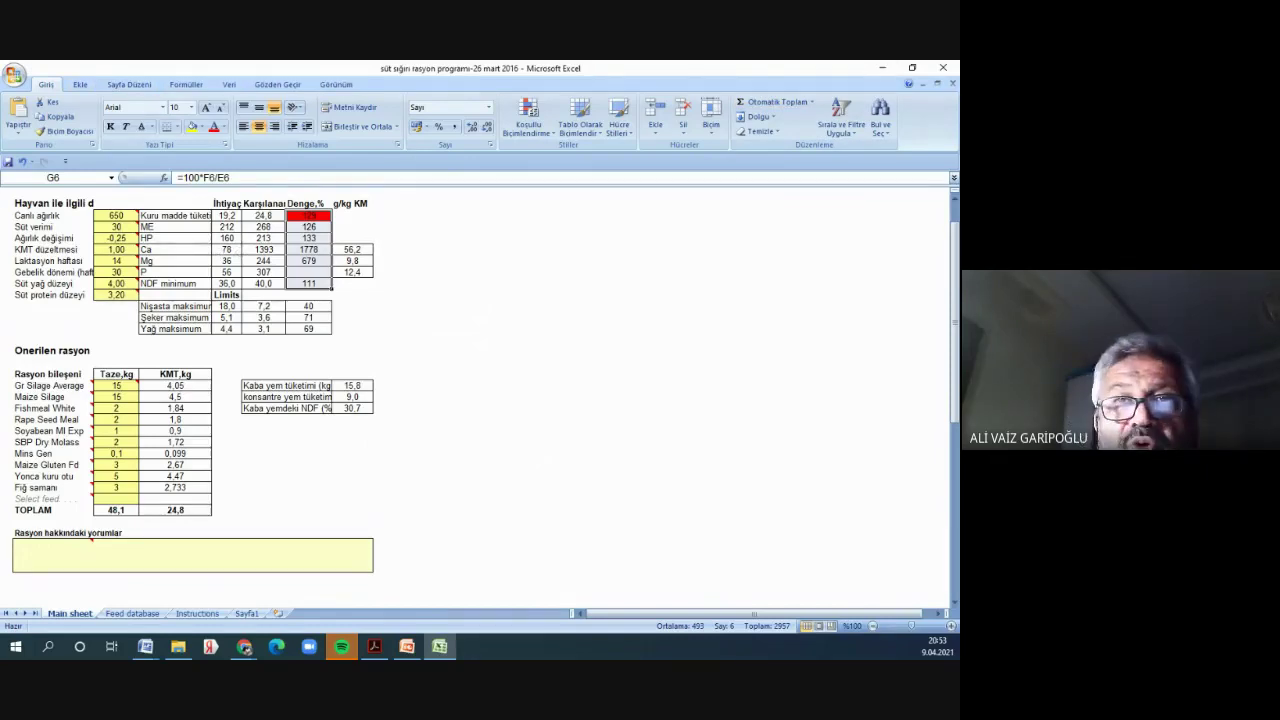
{"action": "left_click", "coordinate": [244, 647]}
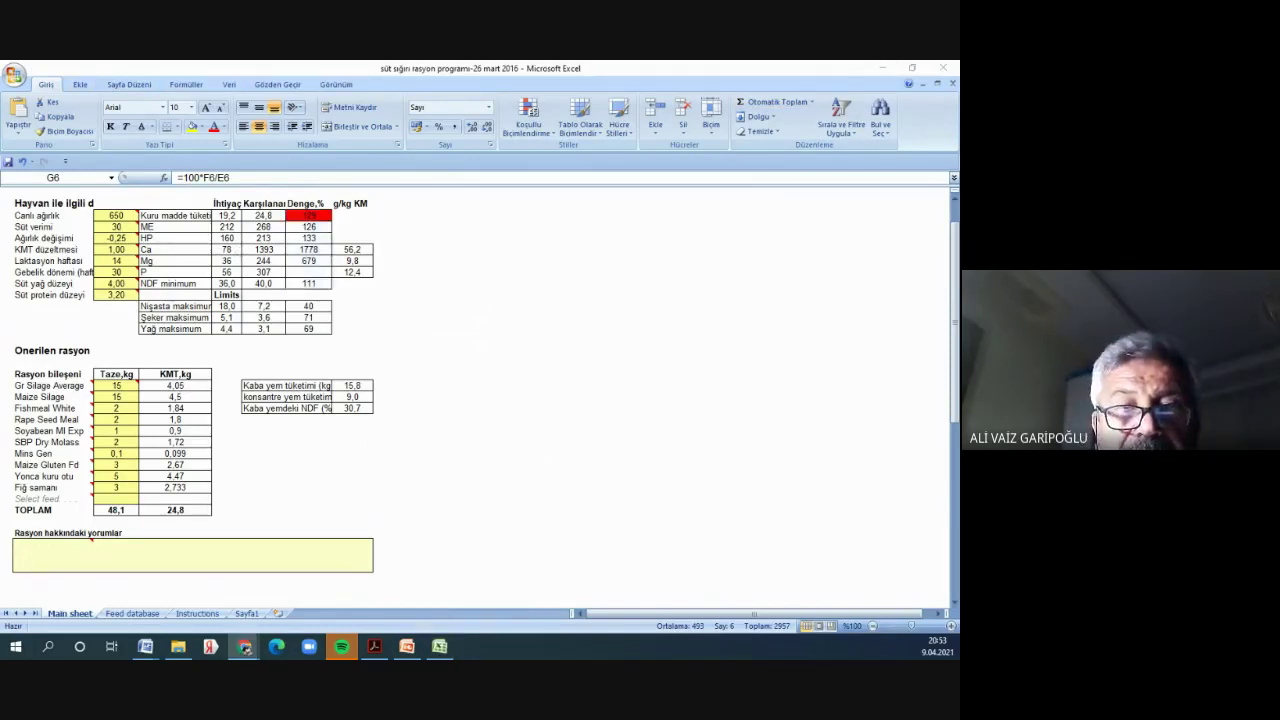
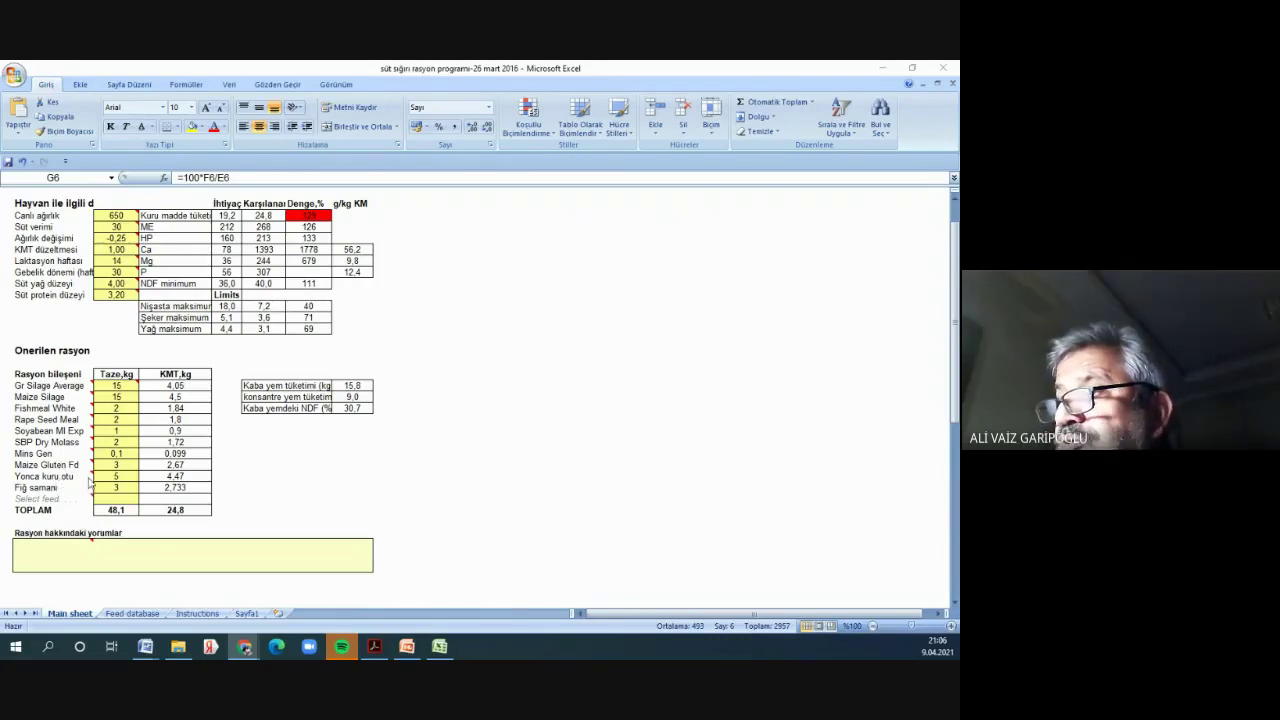
- Review the Fiğ samanı, Maize Silage and Gr Silage Average ration entries against the Denge,% balance values
{"action": "mouse_move", "coordinate": [64, 479]}
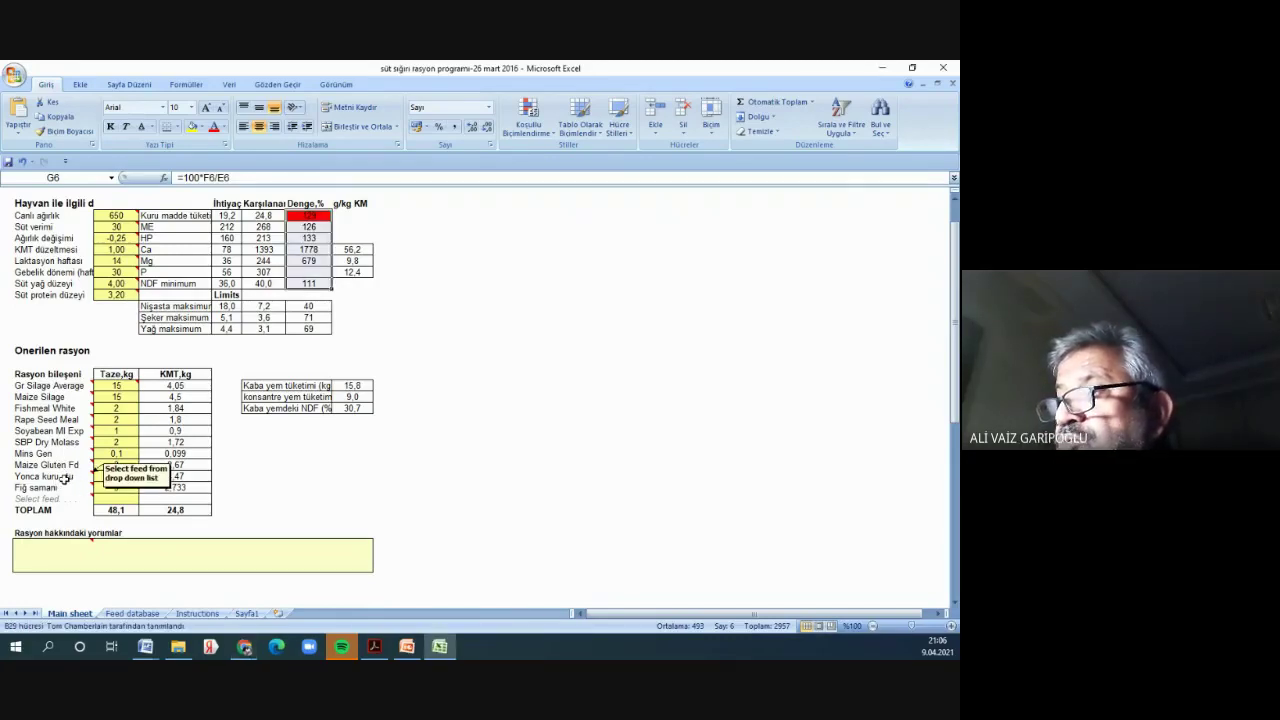
{"action": "left_click", "coordinate": [48, 489]}
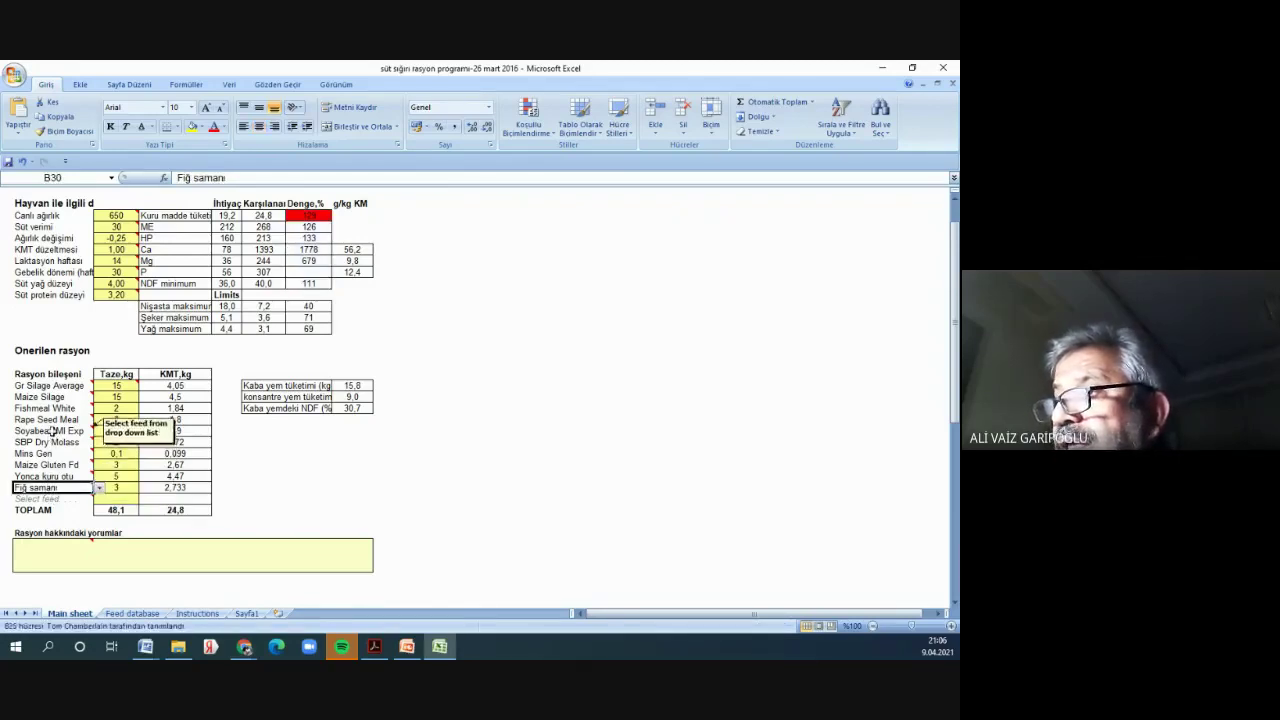
{"action": "mouse_move", "coordinate": [60, 398]}
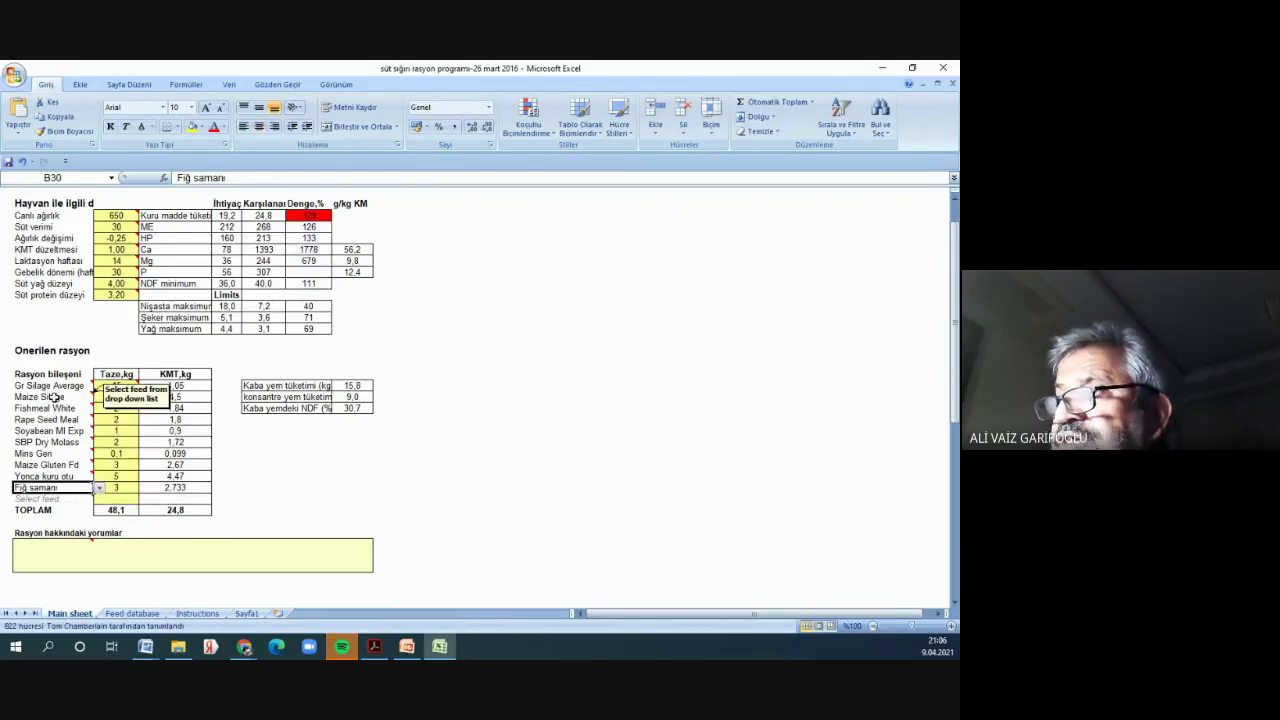
{"action": "left_click", "coordinate": [55, 398]}
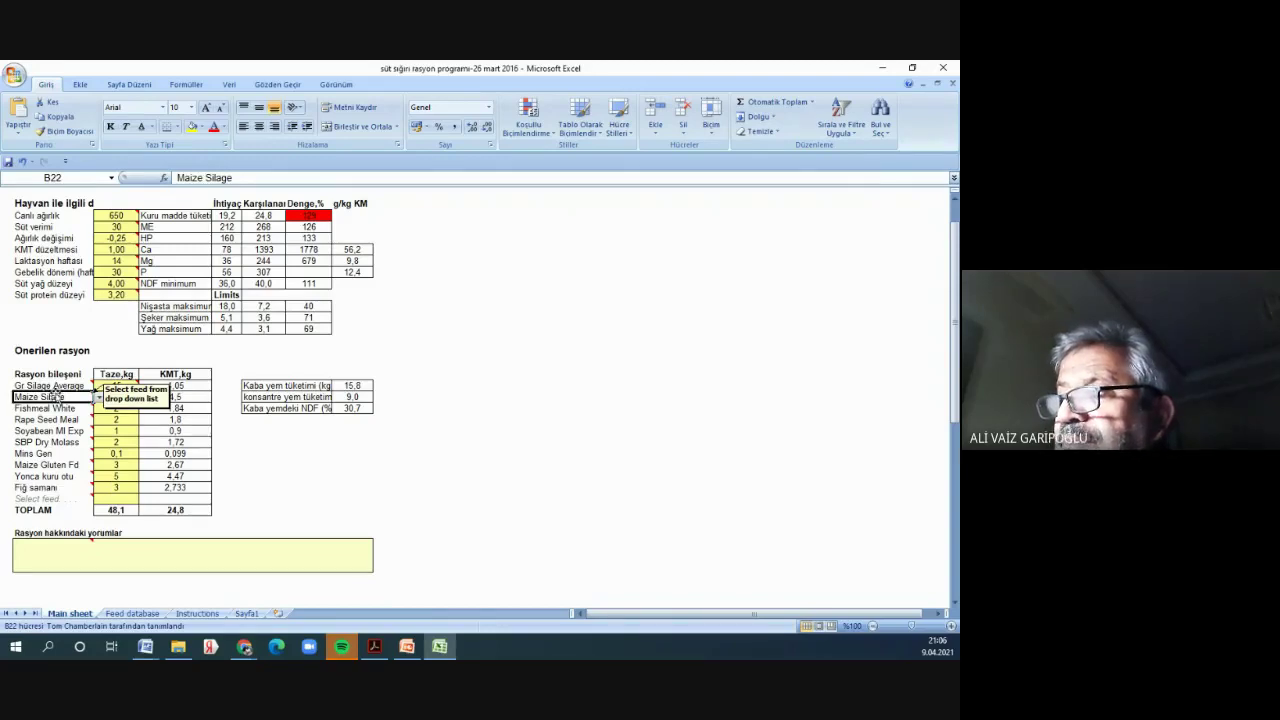
{"action": "left_click", "coordinate": [62, 386]}
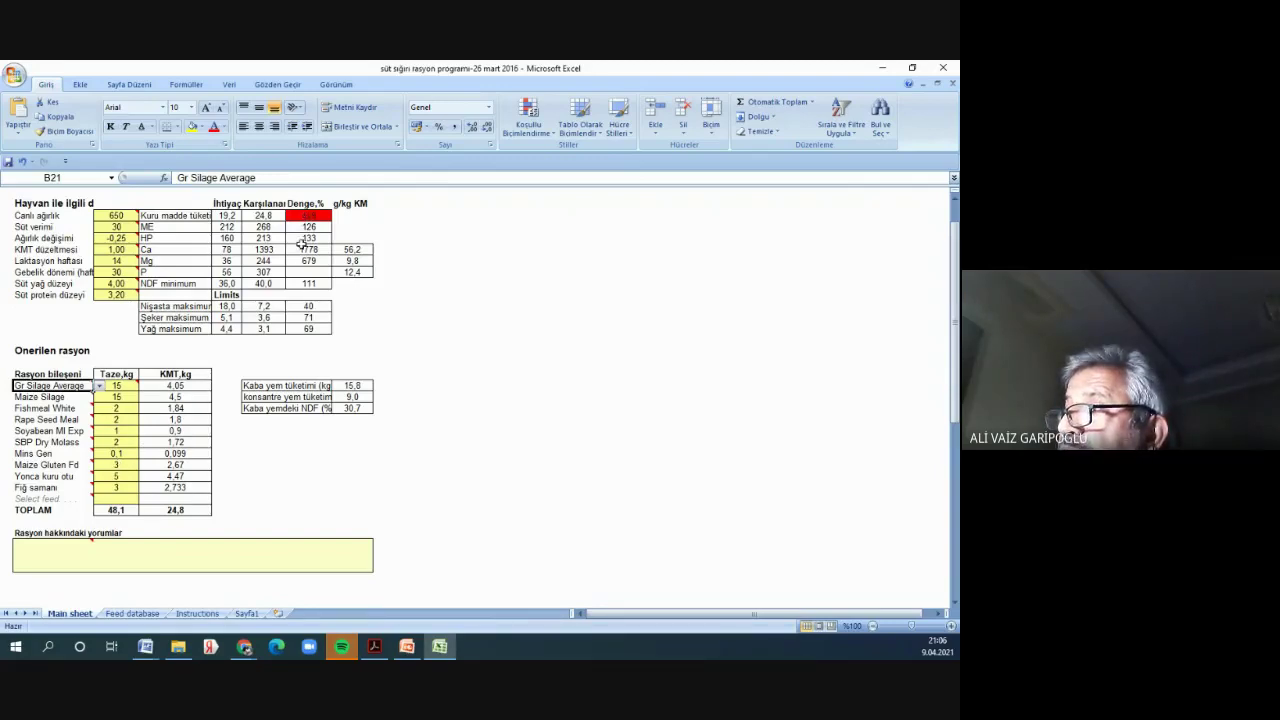
{"action": "left_click_drag", "start_coordinate": [315, 215], "coordinate": [311, 284]}
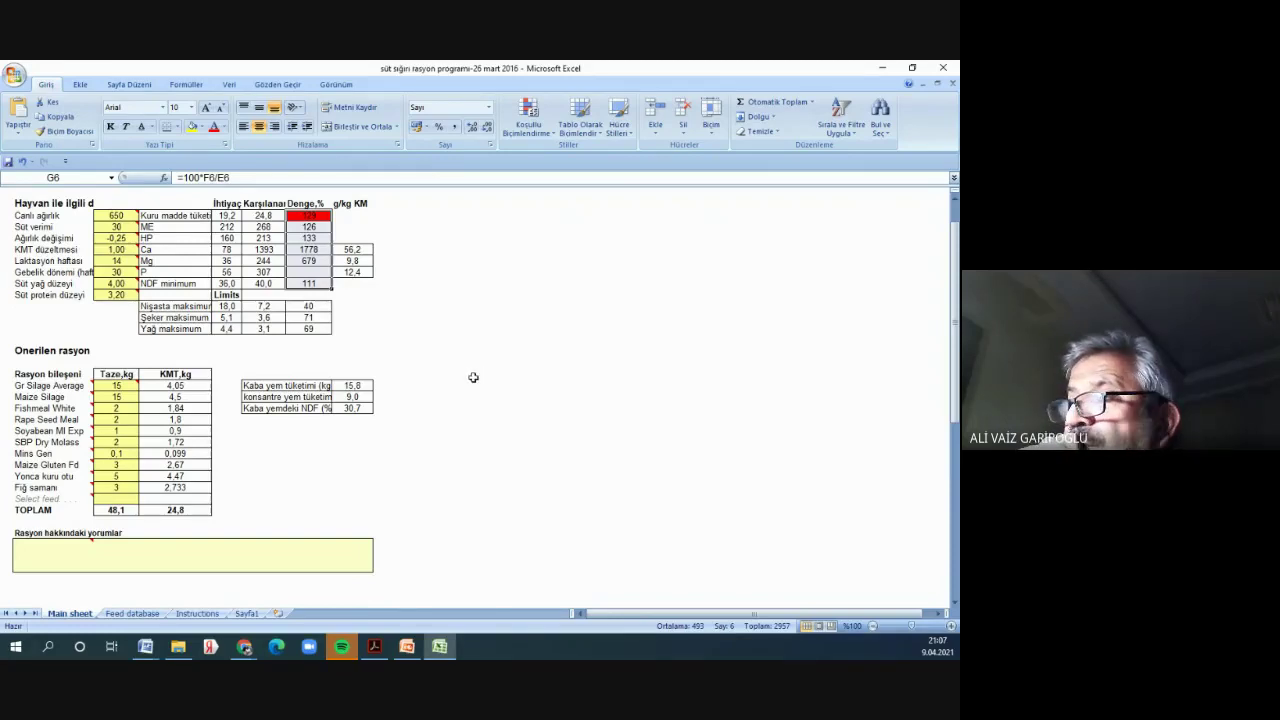
- Check the empty feed row in the ration and examine the nutrient analyses of the feeds in the Feed database sheet
{"action": "mouse_move", "coordinate": [38, 388]}
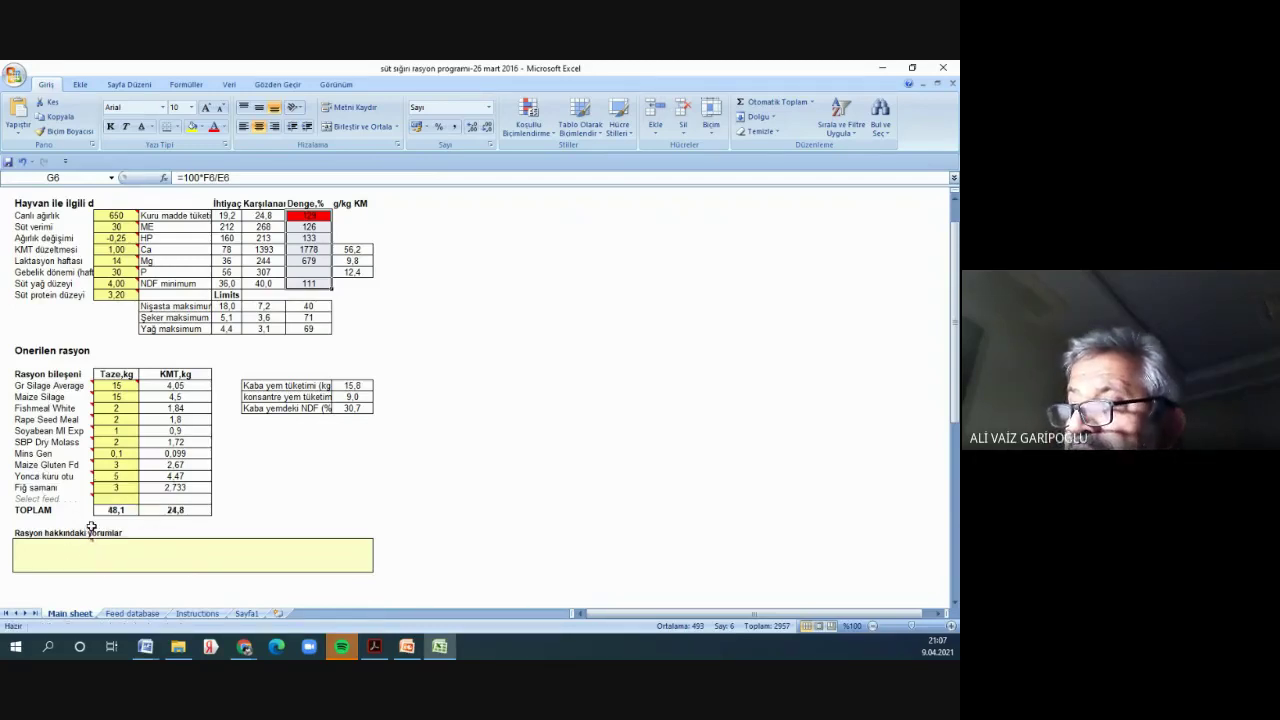
{"action": "left_click", "coordinate": [50, 502]}
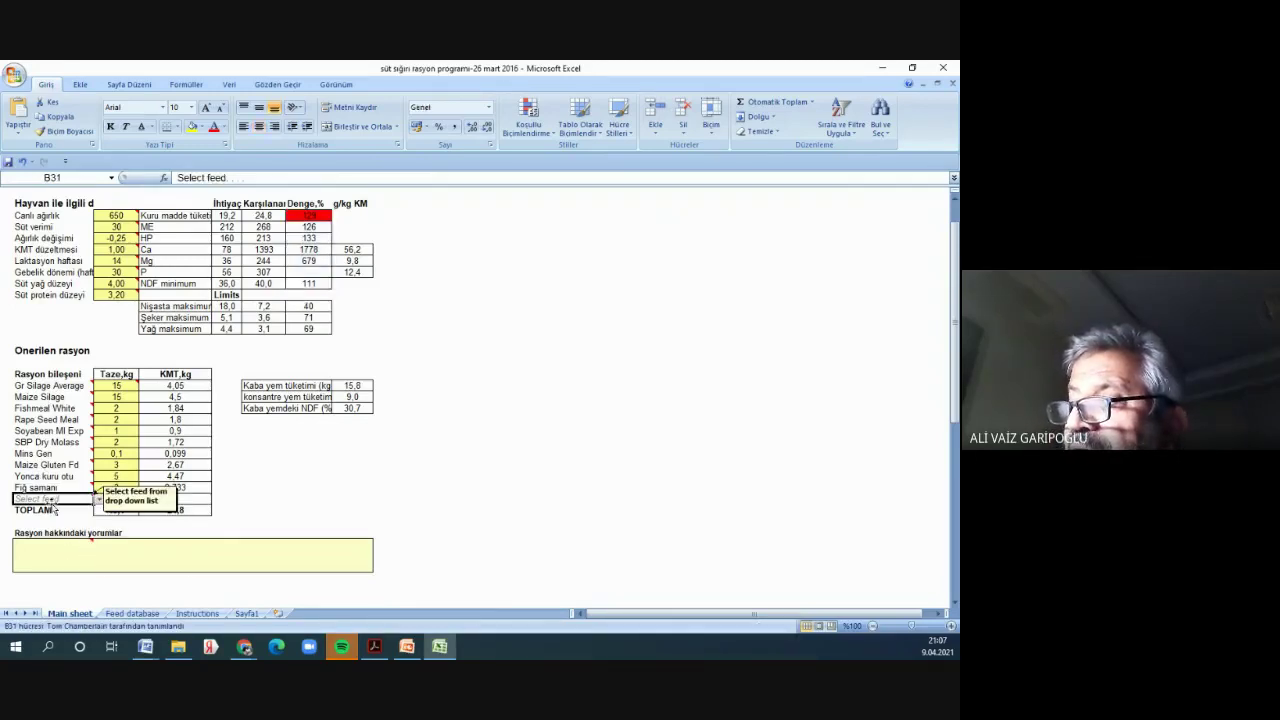
{"action": "left_click", "coordinate": [126, 615]}
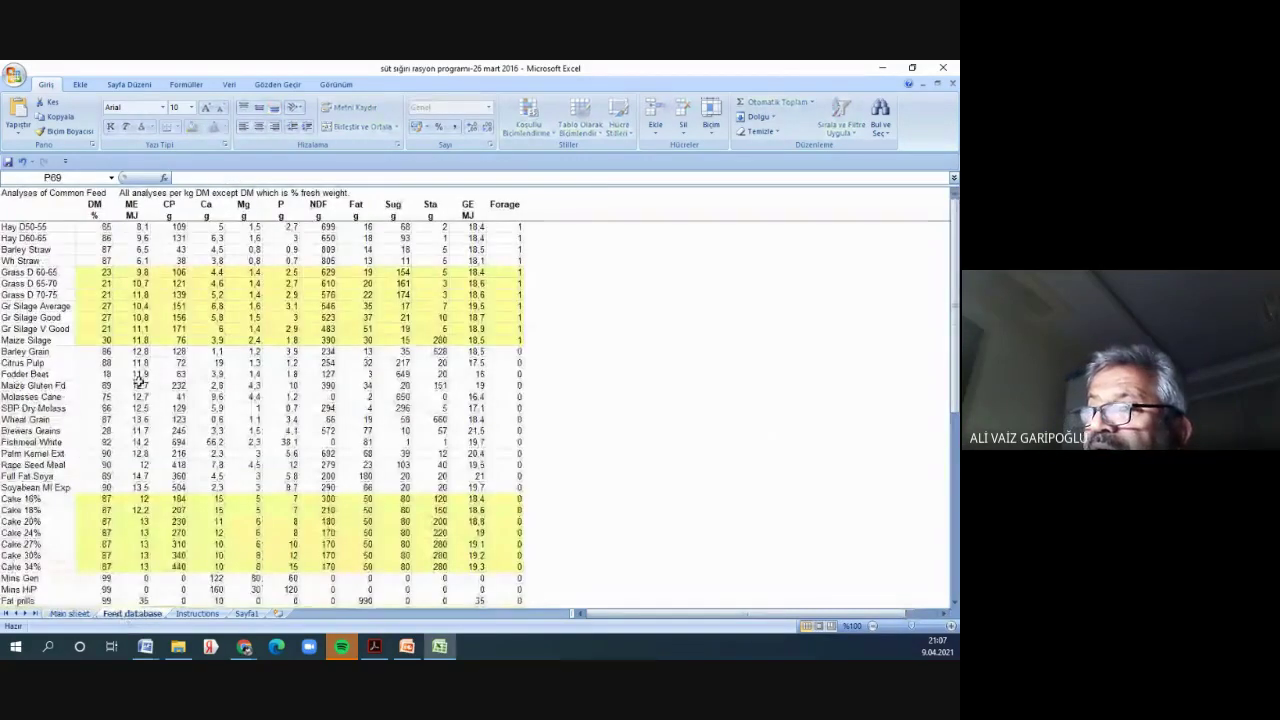
{"action": "scroll", "coordinate": [140, 380], "scroll_direction": "down", "scroll_amount": 5}
{"action": "scroll", "coordinate": [140, 381], "scroll_direction": "down", "scroll_amount": 9}
{"action": "scroll", "coordinate": [140, 381], "scroll_direction": "up", "scroll_amount": 5}
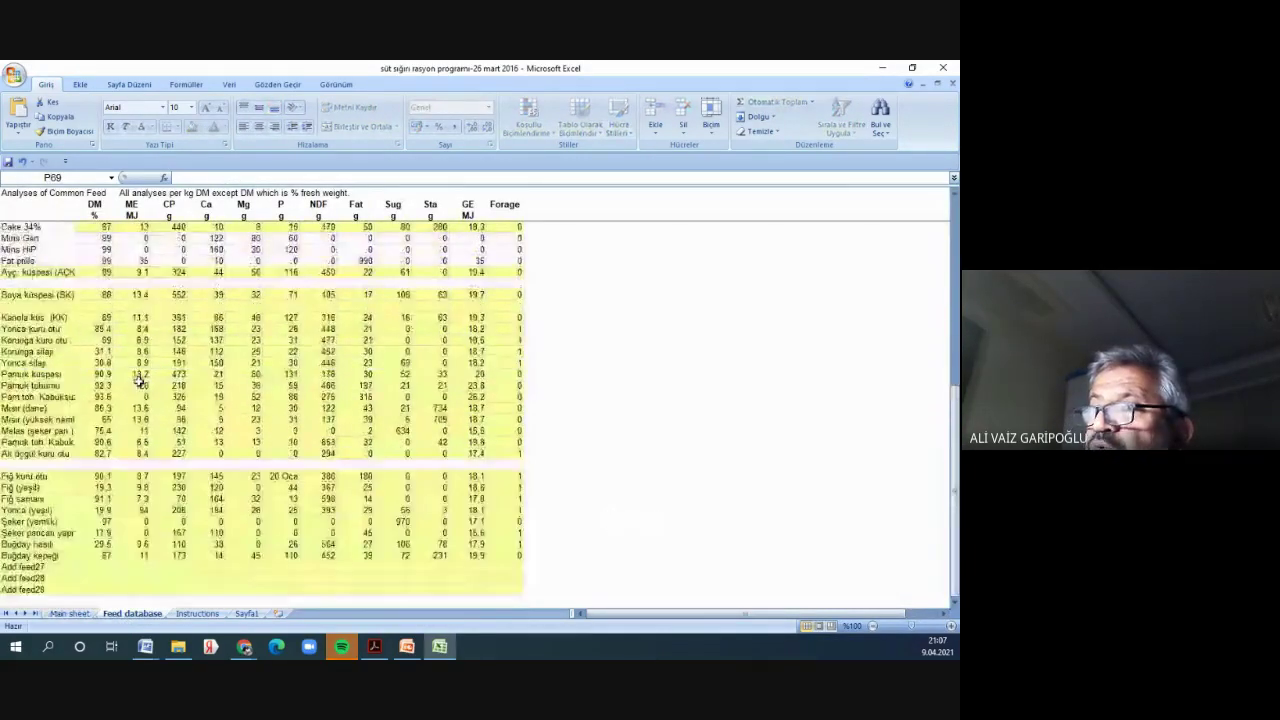
{"action": "scroll", "coordinate": [140, 381], "scroll_direction": "up", "scroll_amount": 7}
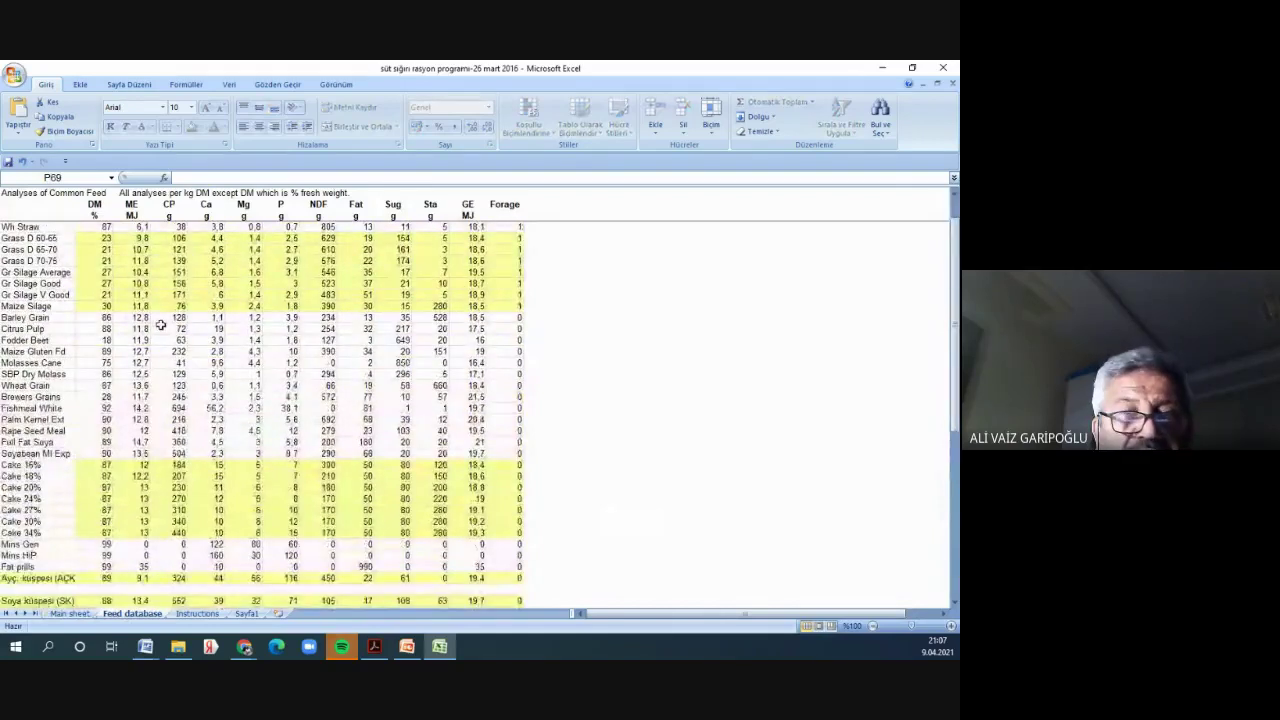
{"action": "scroll", "coordinate": [160, 325], "scroll_direction": "down", "scroll_amount": 2}
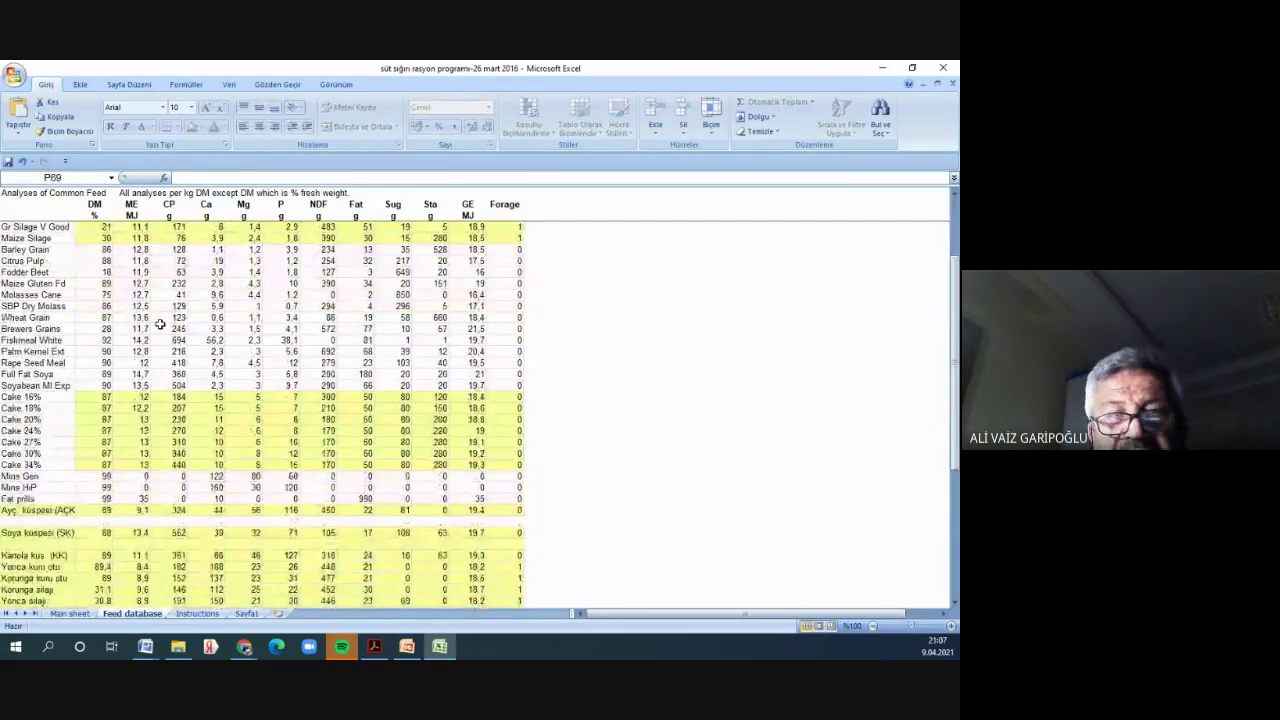
{"action": "scroll", "coordinate": [160, 325], "scroll_direction": "up", "scroll_amount": 1}
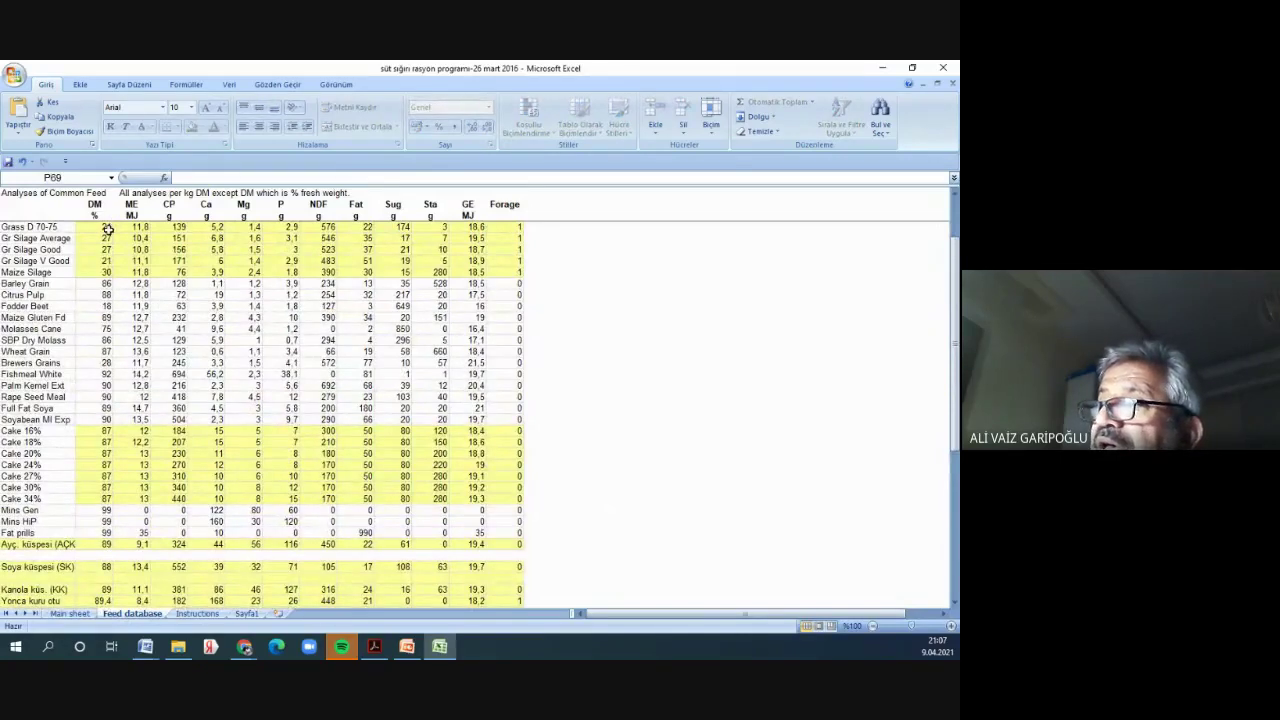
{"action": "scroll", "coordinate": [108, 229], "scroll_direction": "down", "scroll_amount": 5}
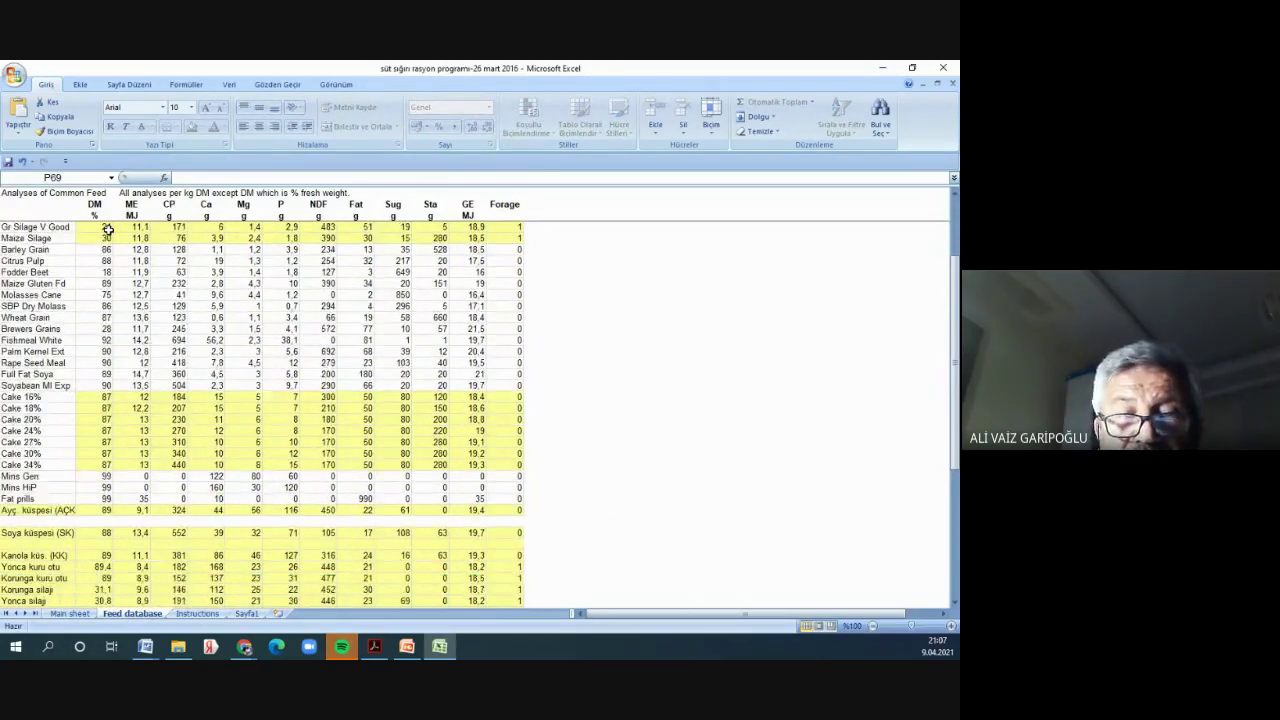
- Examine the nutrient analyses in the Feed database, especially the added feeds from Ayç. küspesi (AÇK) to Buğday kepeği
{"action": "scroll", "coordinate": [108, 229], "scroll_direction": "up", "scroll_amount": 2}
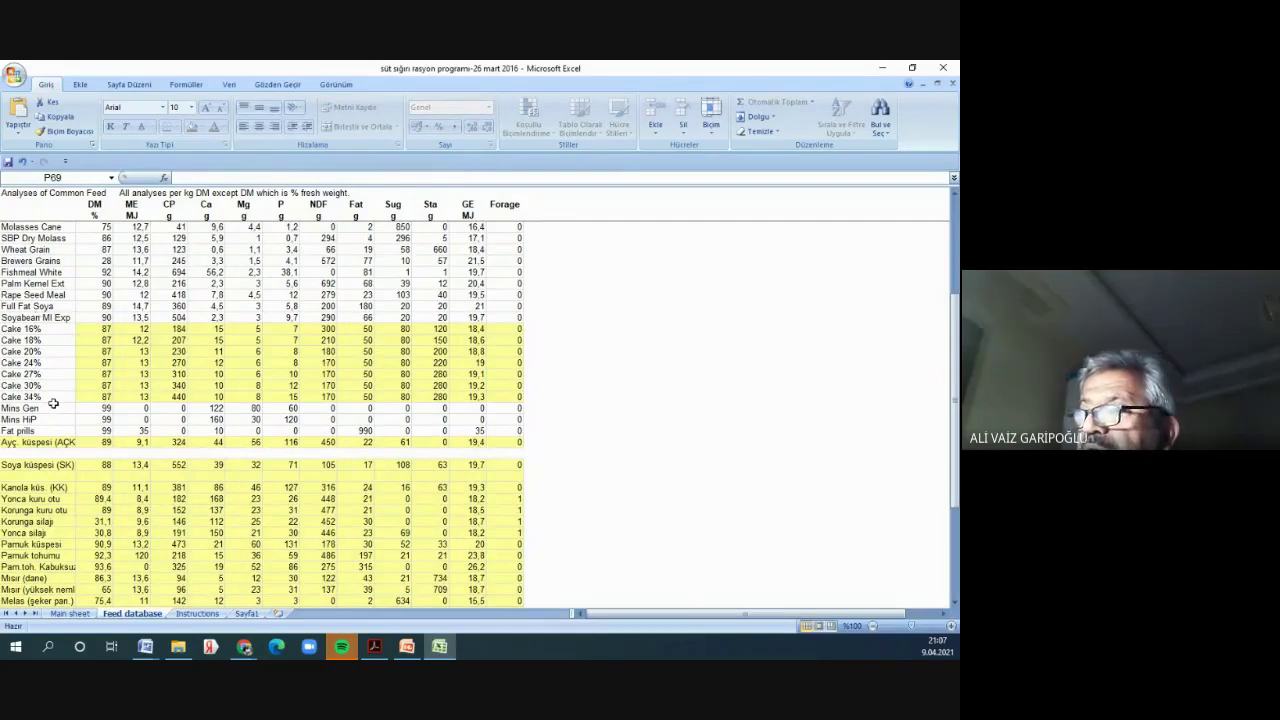
{"action": "scroll", "coordinate": [53, 403], "scroll_direction": "down", "scroll_amount": 6}
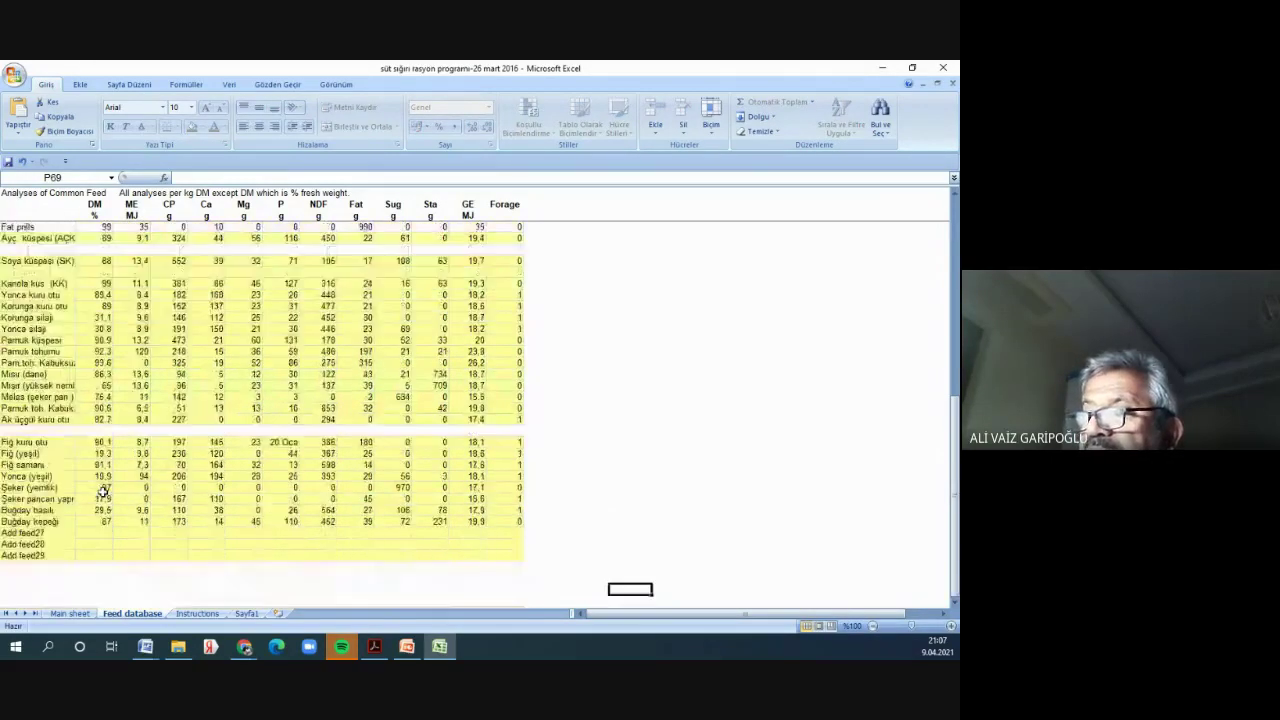
{"action": "scroll", "coordinate": [103, 491], "scroll_direction": "up", "scroll_amount": 6}
{"action": "scroll", "coordinate": [103, 490], "scroll_direction": "down", "scroll_amount": 2}
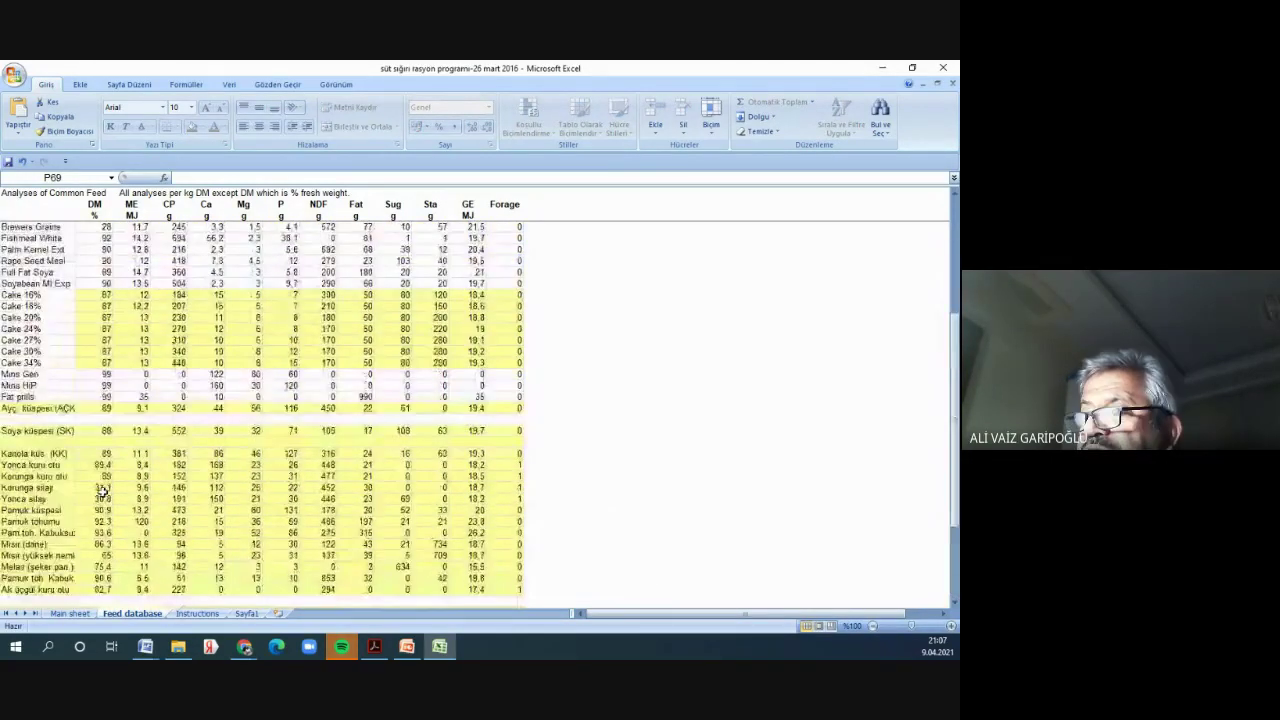
{"action": "scroll", "coordinate": [103, 490], "scroll_direction": "down", "scroll_amount": 1}
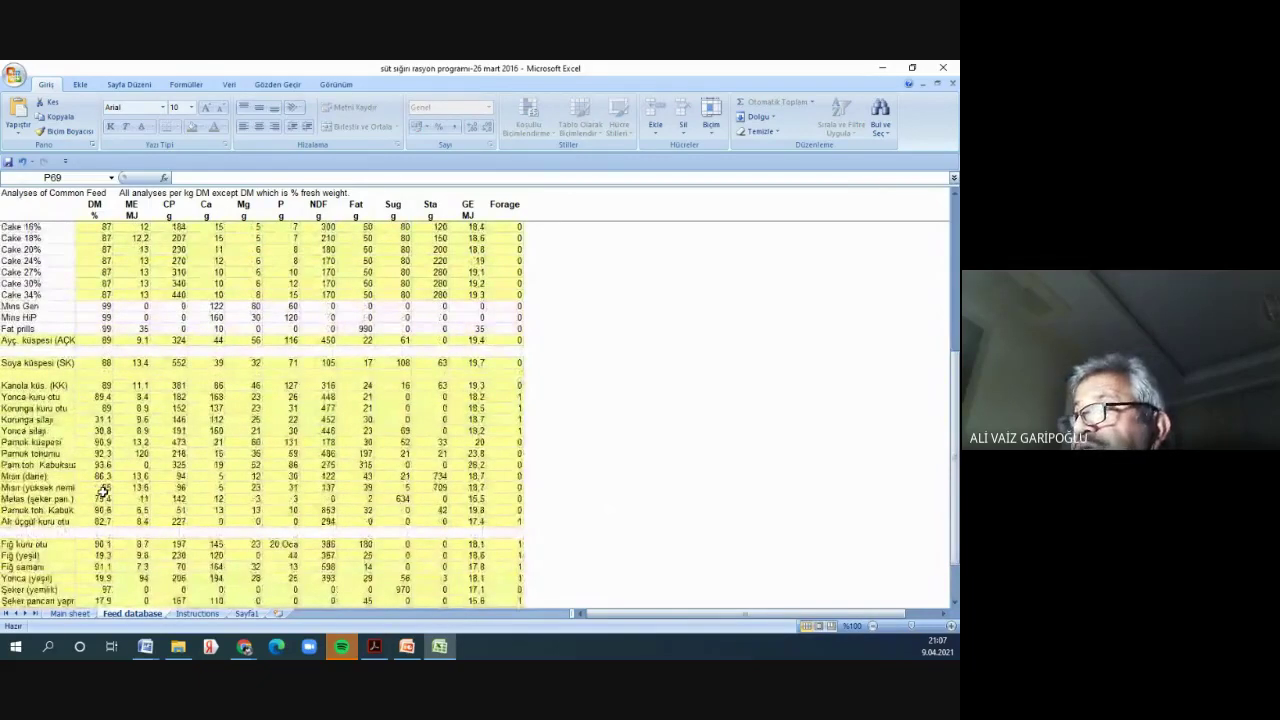
{"action": "scroll", "coordinate": [103, 491], "scroll_direction": "down", "scroll_amount": 1}
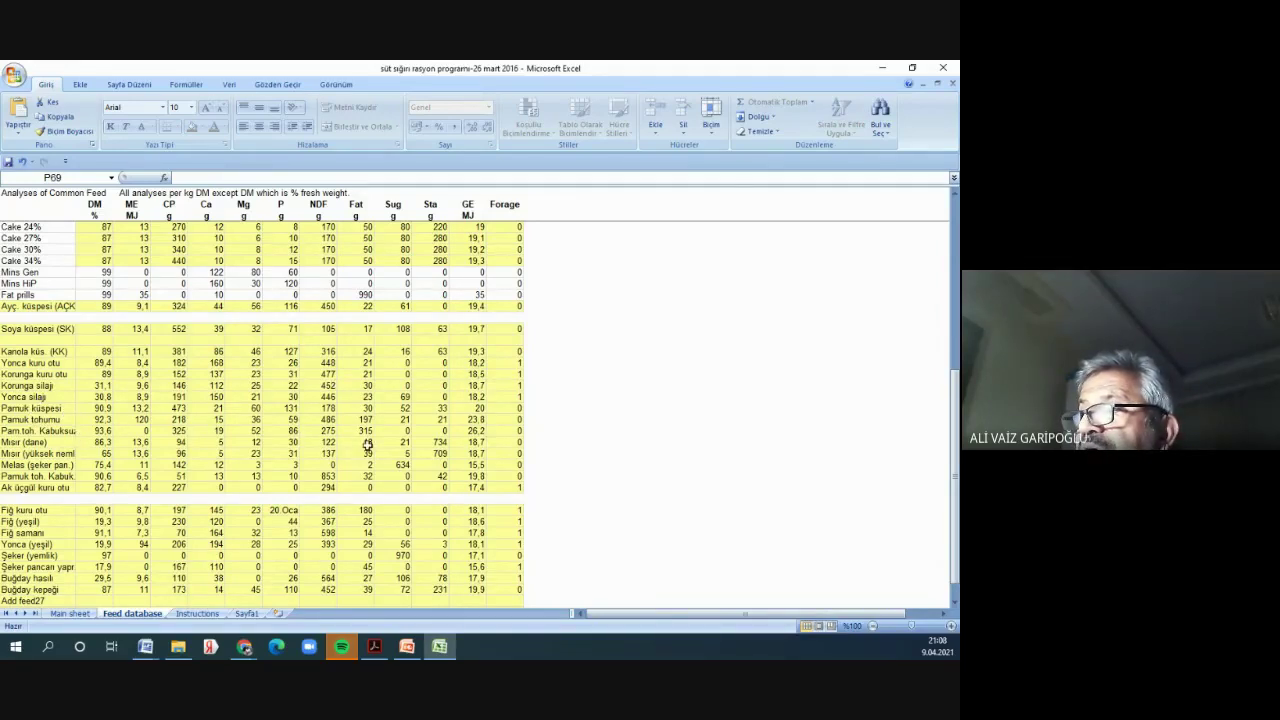
{"action": "scroll", "coordinate": [60, 400], "scroll_direction": "down", "scroll_amount": 1}
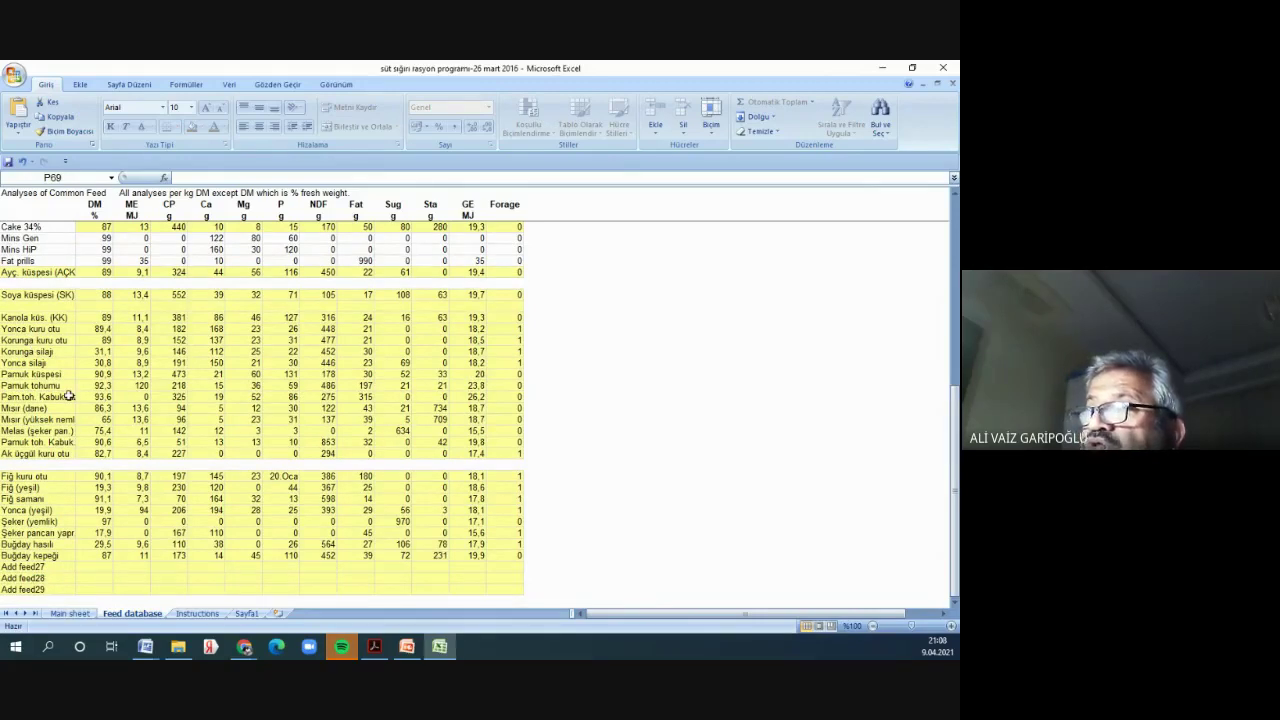
- Review the whole feed list from the hay entries down to the empty Add feed27 to Add feed29 rows
{"action": "scroll", "coordinate": [80, 370], "scroll_direction": "up", "scroll_amount": 10}
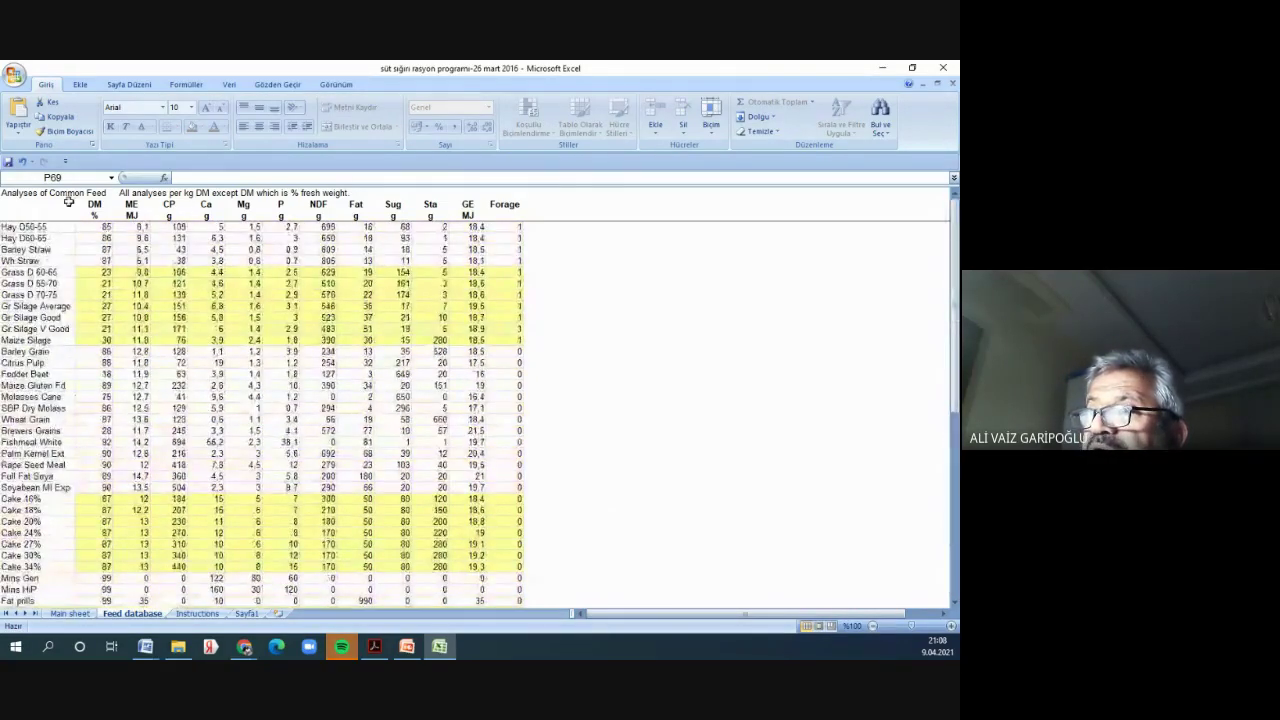
{"action": "scroll", "coordinate": [28, 431], "scroll_direction": "down", "scroll_amount": 11}
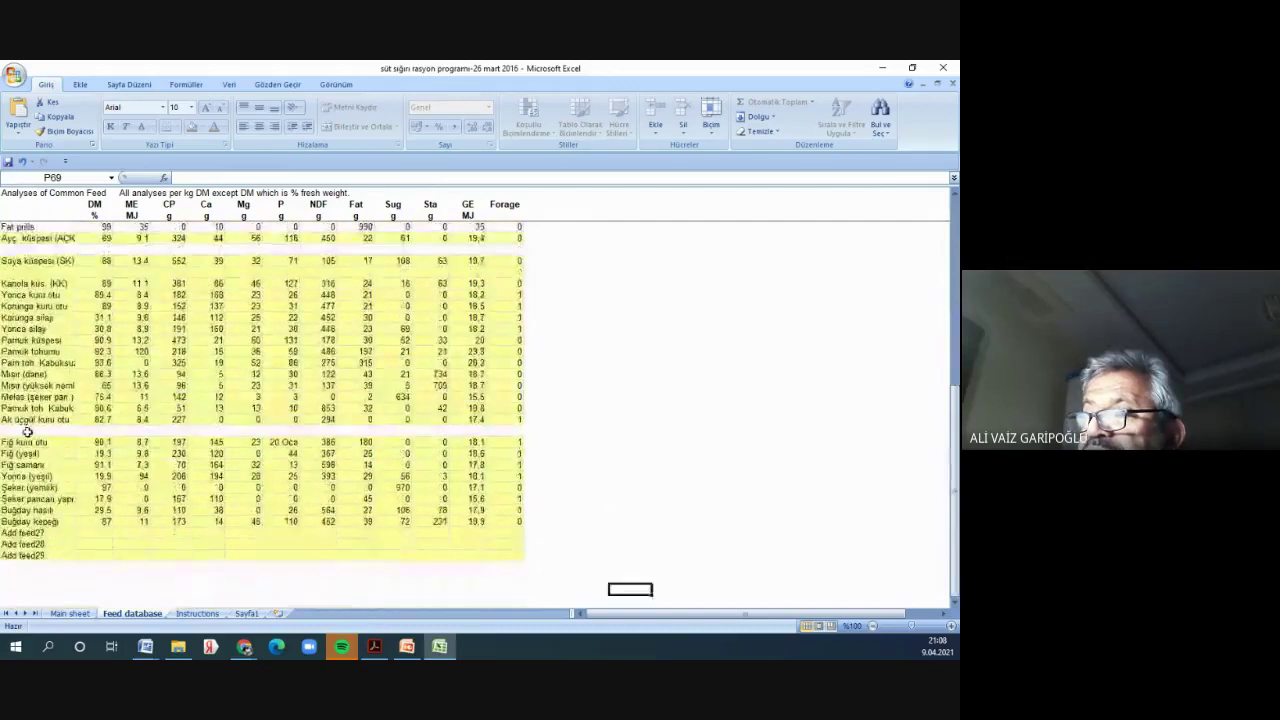
{"action": "scroll", "coordinate": [28, 431], "scroll_direction": "down", "scroll_amount": 3}
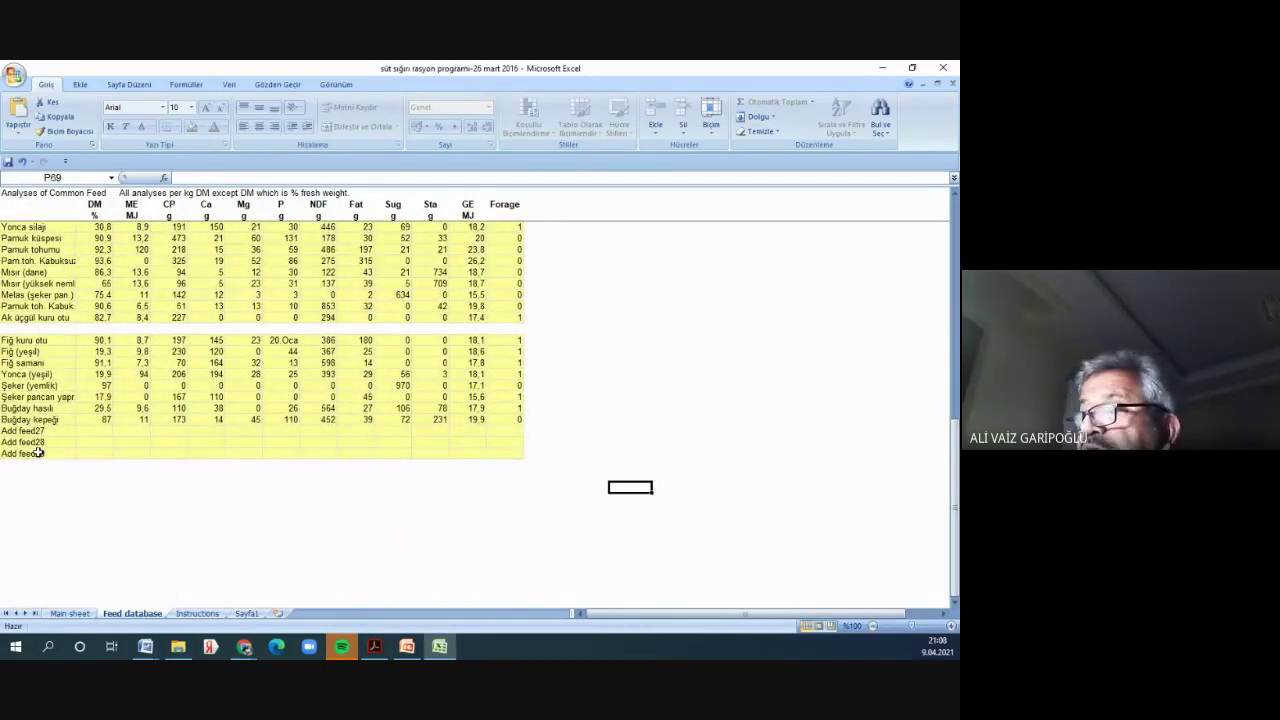
{"action": "scroll", "coordinate": [37, 453], "scroll_direction": "up", "scroll_amount": 3}
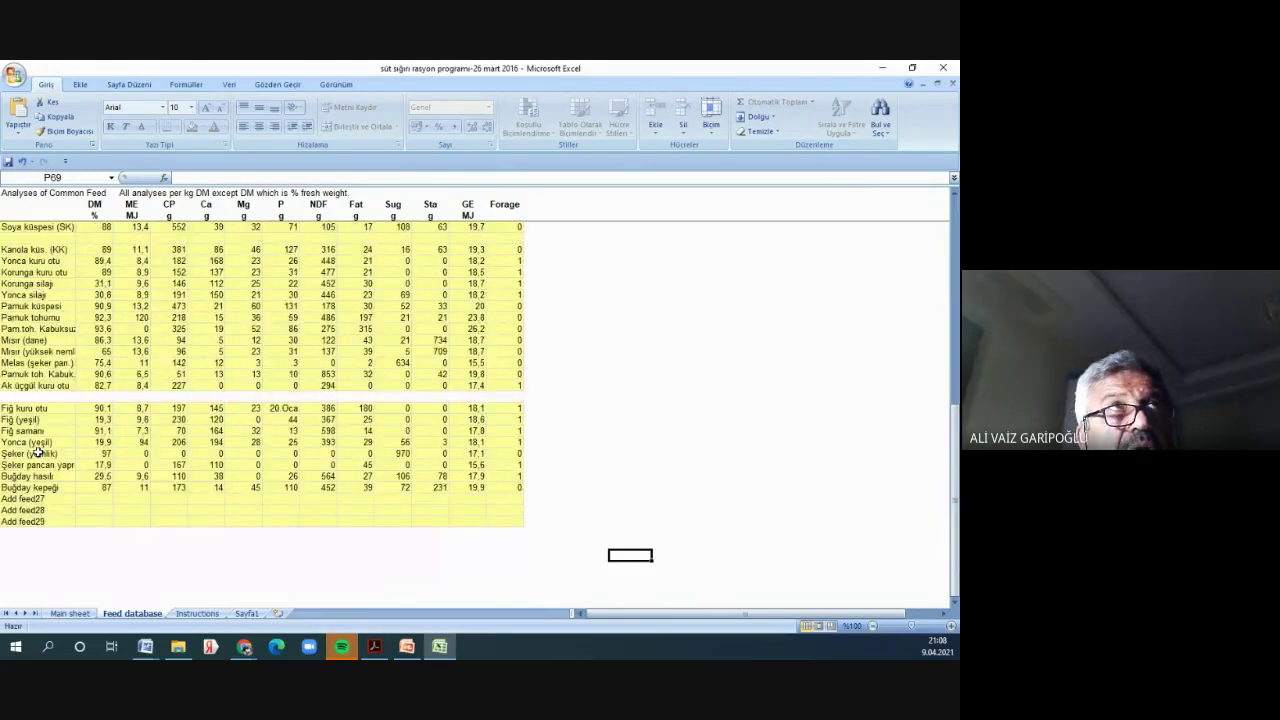
{"action": "scroll", "coordinate": [37, 453], "scroll_direction": "up", "scroll_amount": 1}
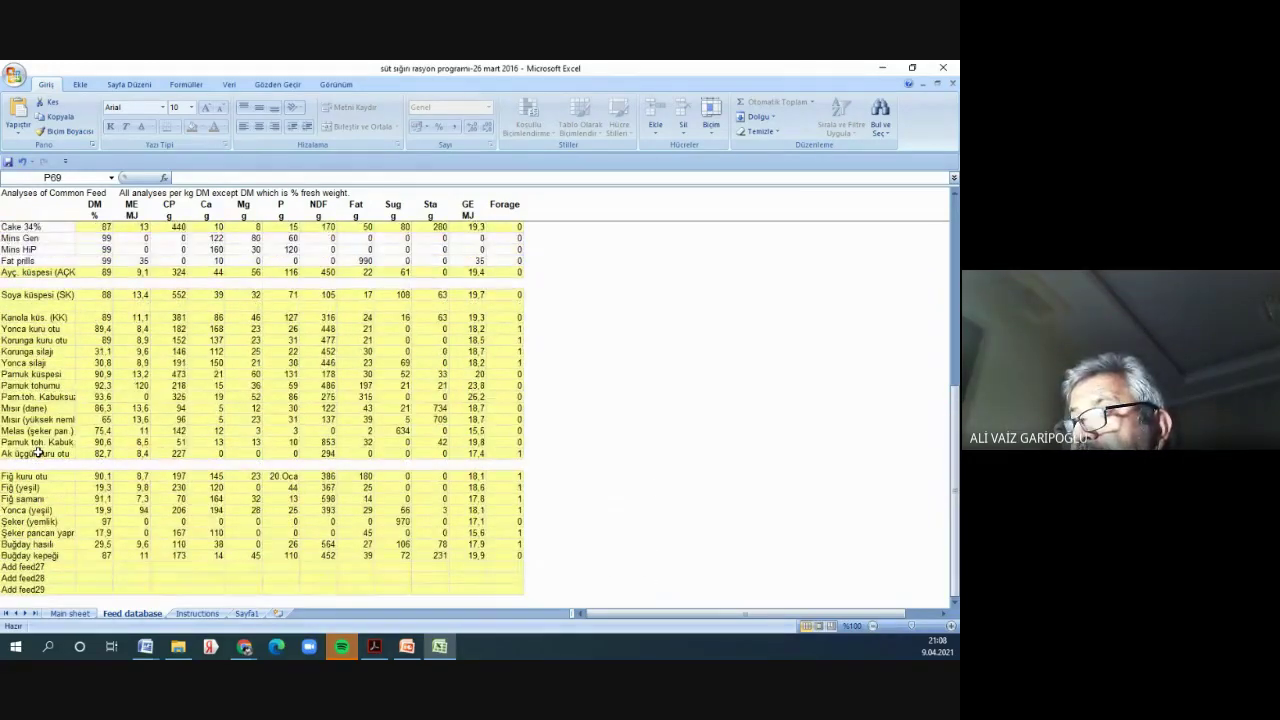
{"action": "scroll", "coordinate": [37, 453], "scroll_direction": "up", "scroll_amount": 7}
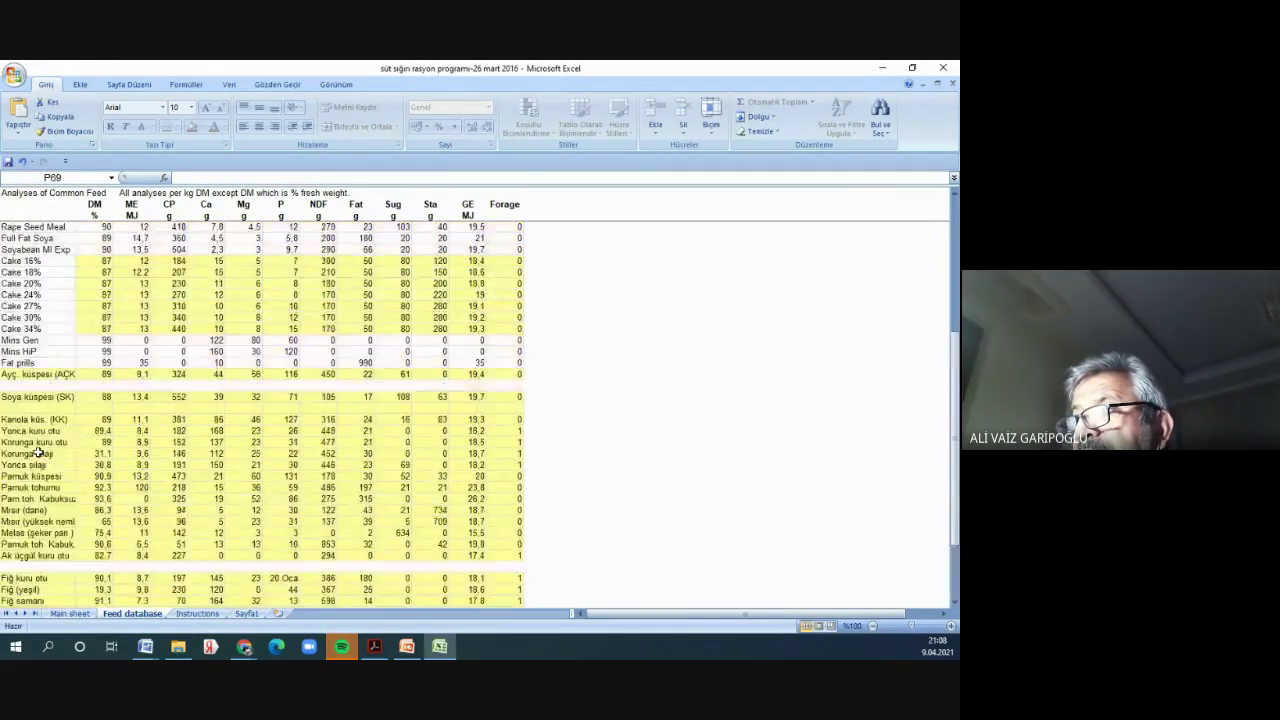
{"action": "scroll", "coordinate": [37, 453], "scroll_direction": "up", "scroll_amount": 3}
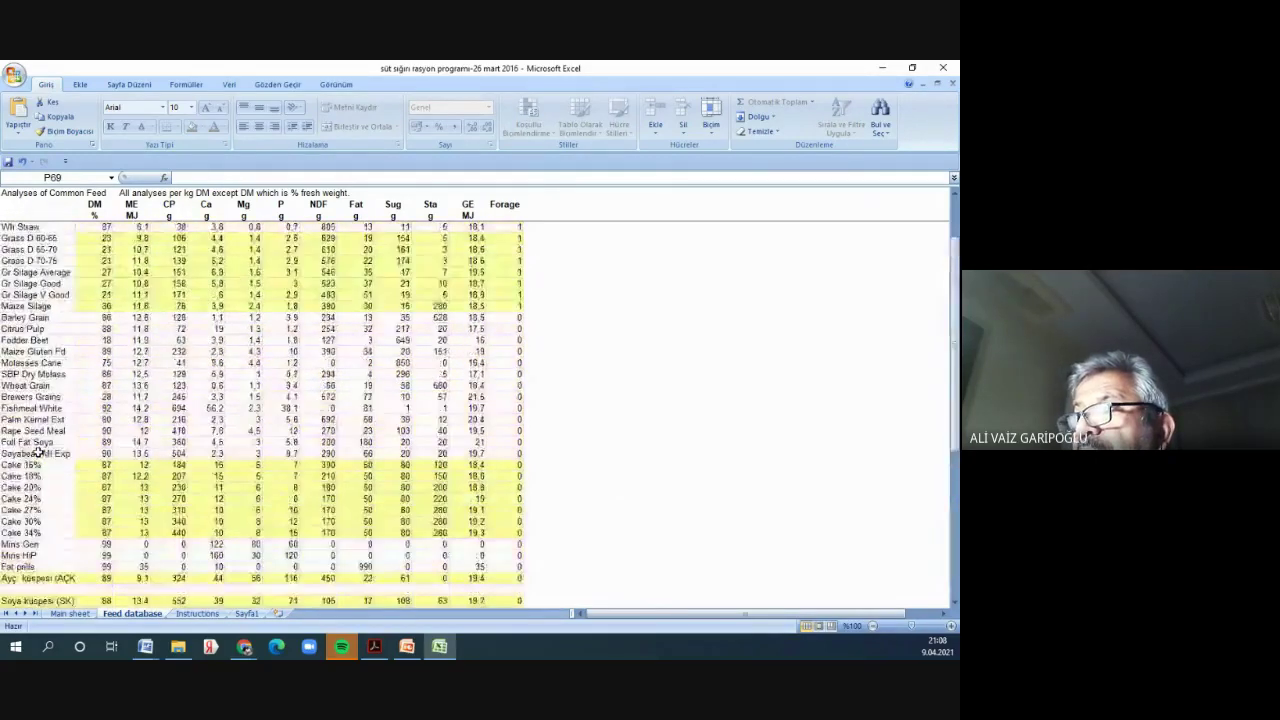
- Choose Ayç. küspesi (AÇK) as the feed for the empty last row of the proposed ration on the Main sheet
{"action": "left_click", "coordinate": [69, 613]}
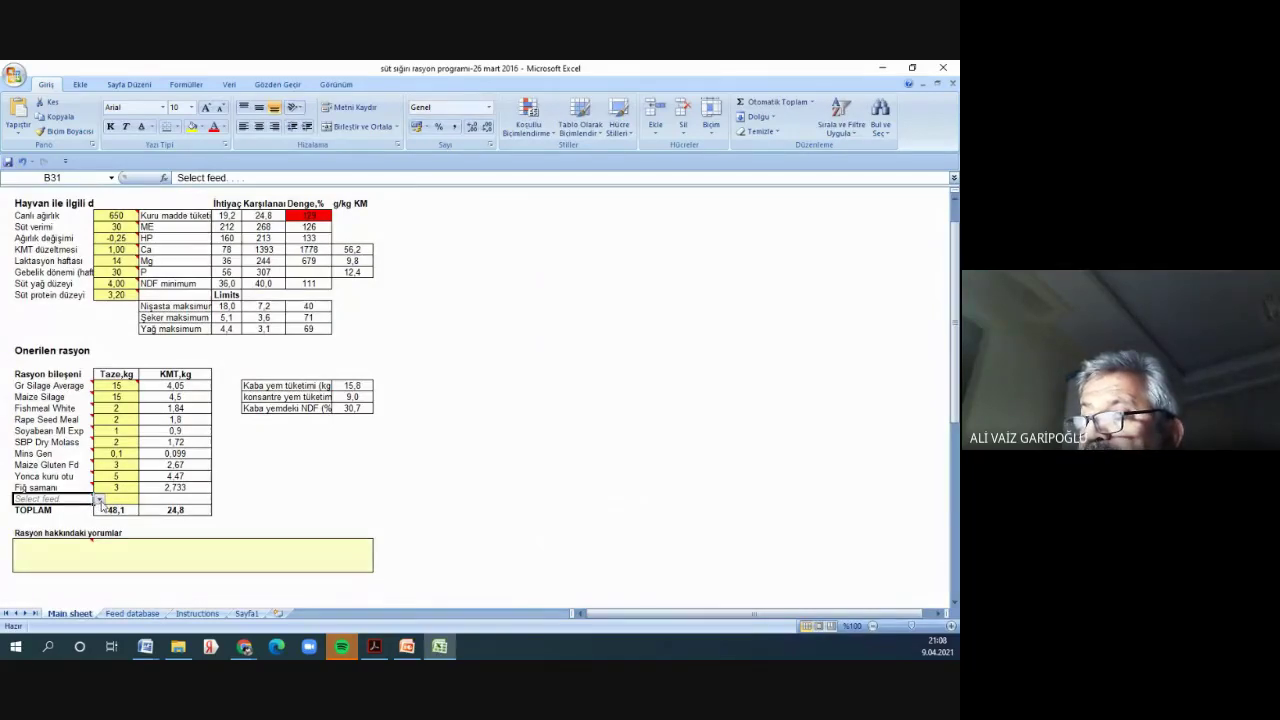
{"action": "left_click", "coordinate": [99, 500]}
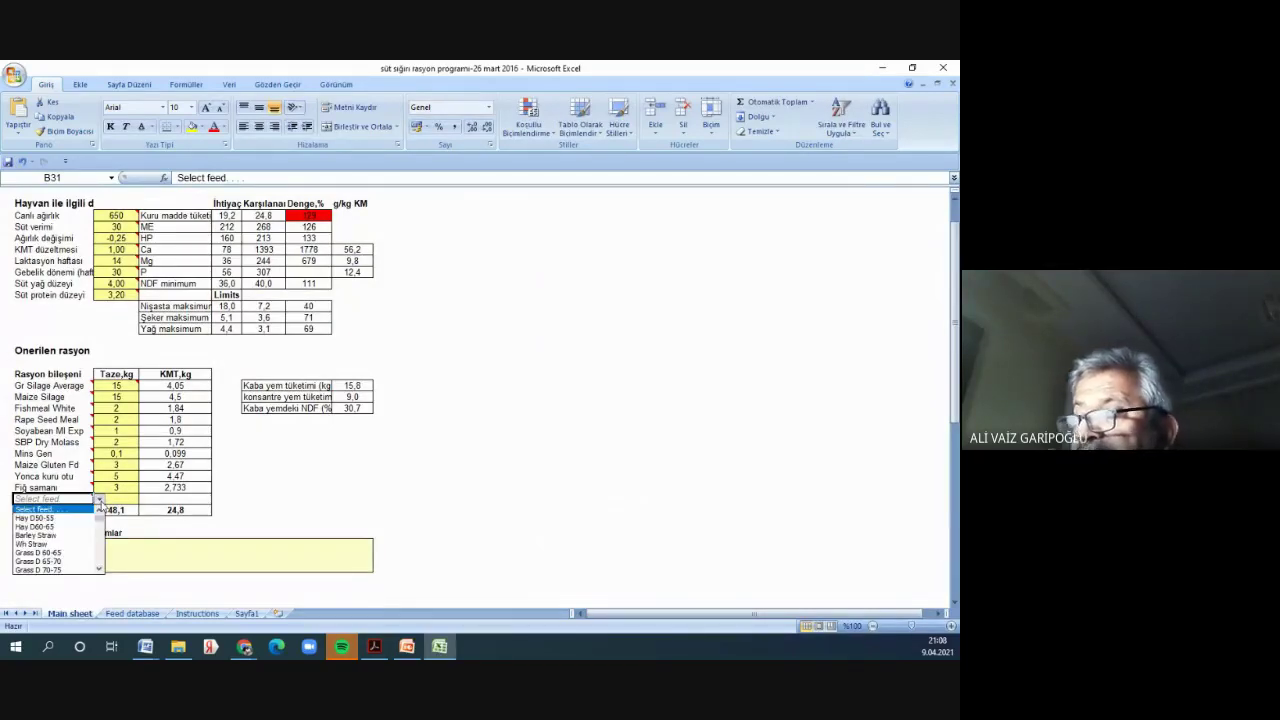
{"action": "left_click", "coordinate": [99, 571]}
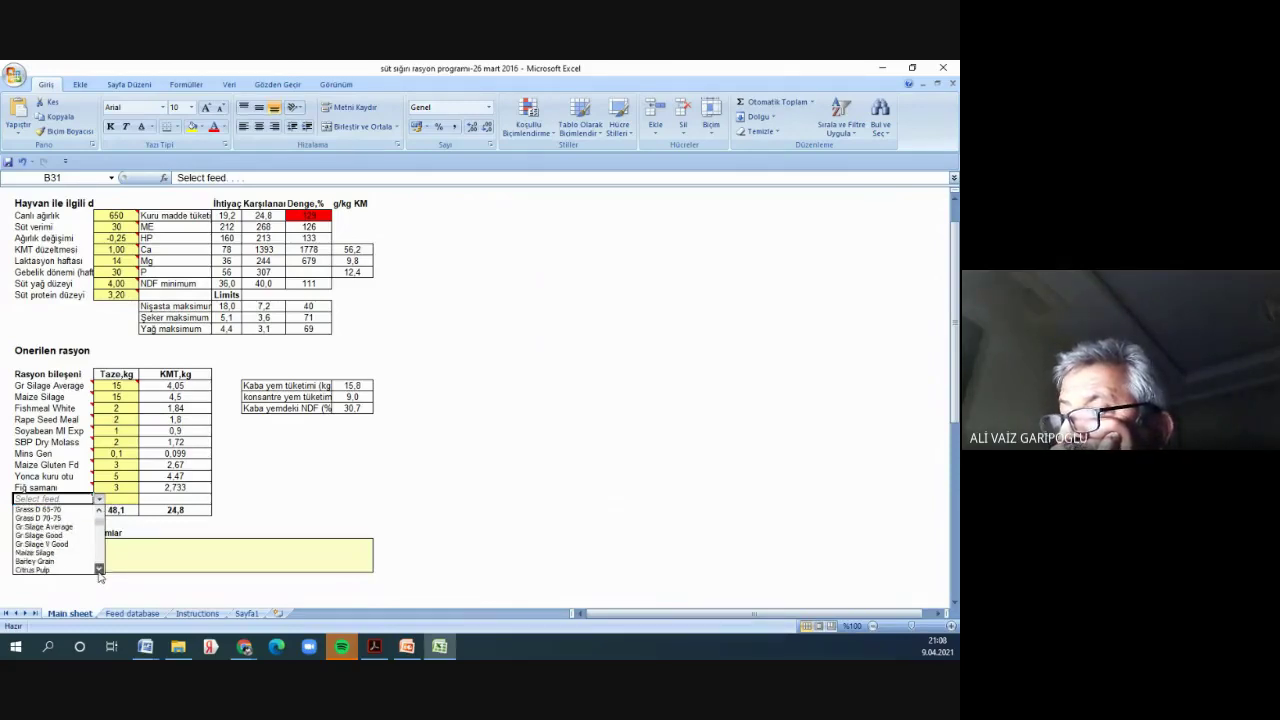
{"action": "left_click", "coordinate": [99, 571]}
{"action": "left_click", "coordinate": [99, 571]}
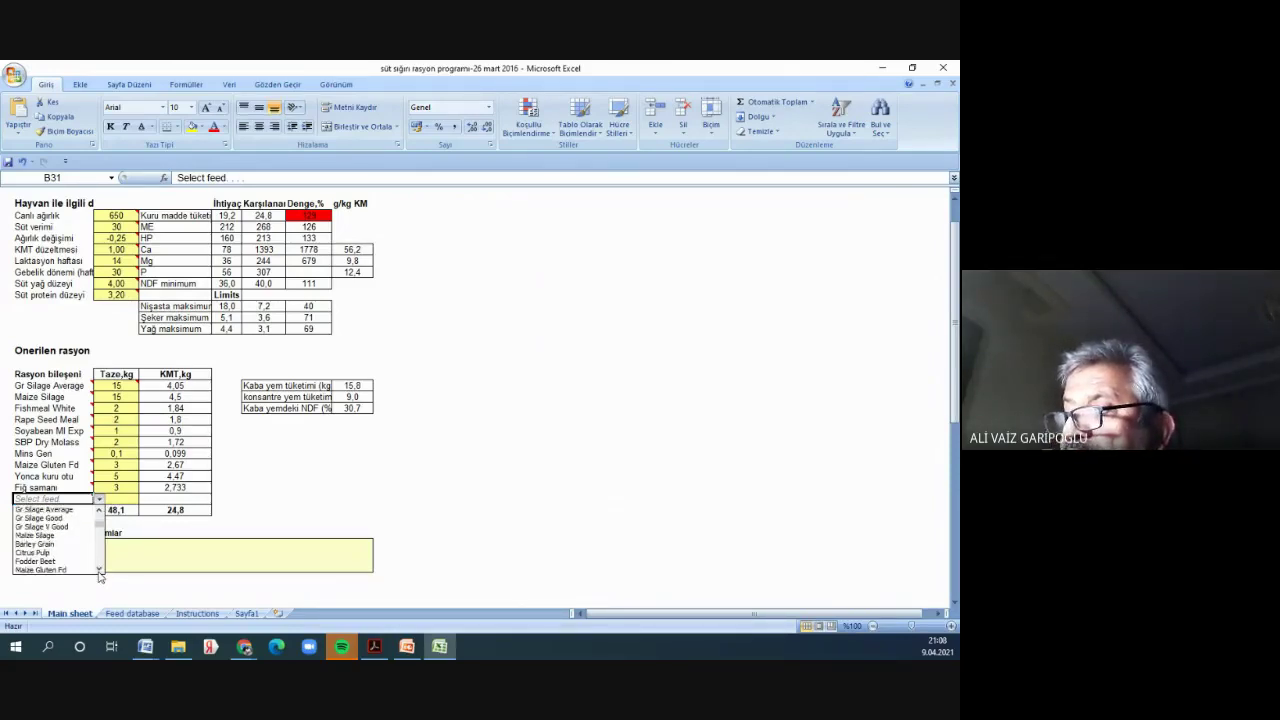
{"action": "left_click", "coordinate": [99, 571]}
{"action": "left_click", "coordinate": [99, 571]}
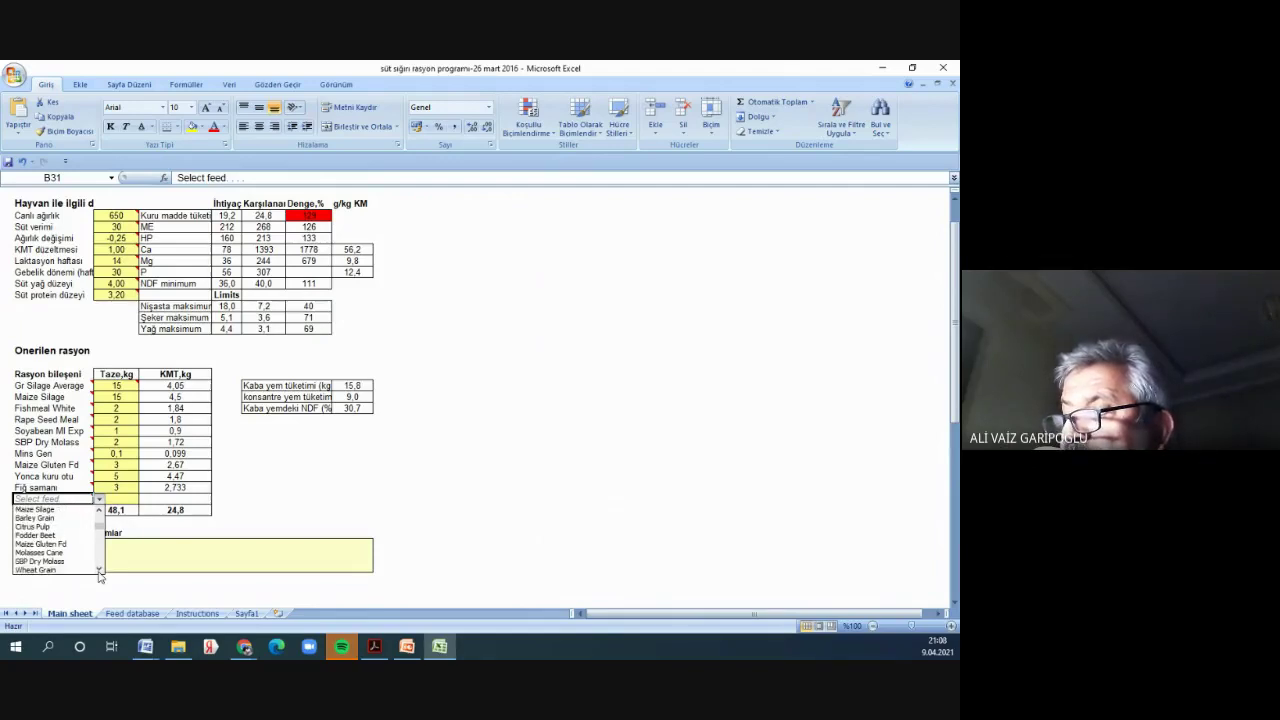
{"action": "left_click", "coordinate": [99, 571]}
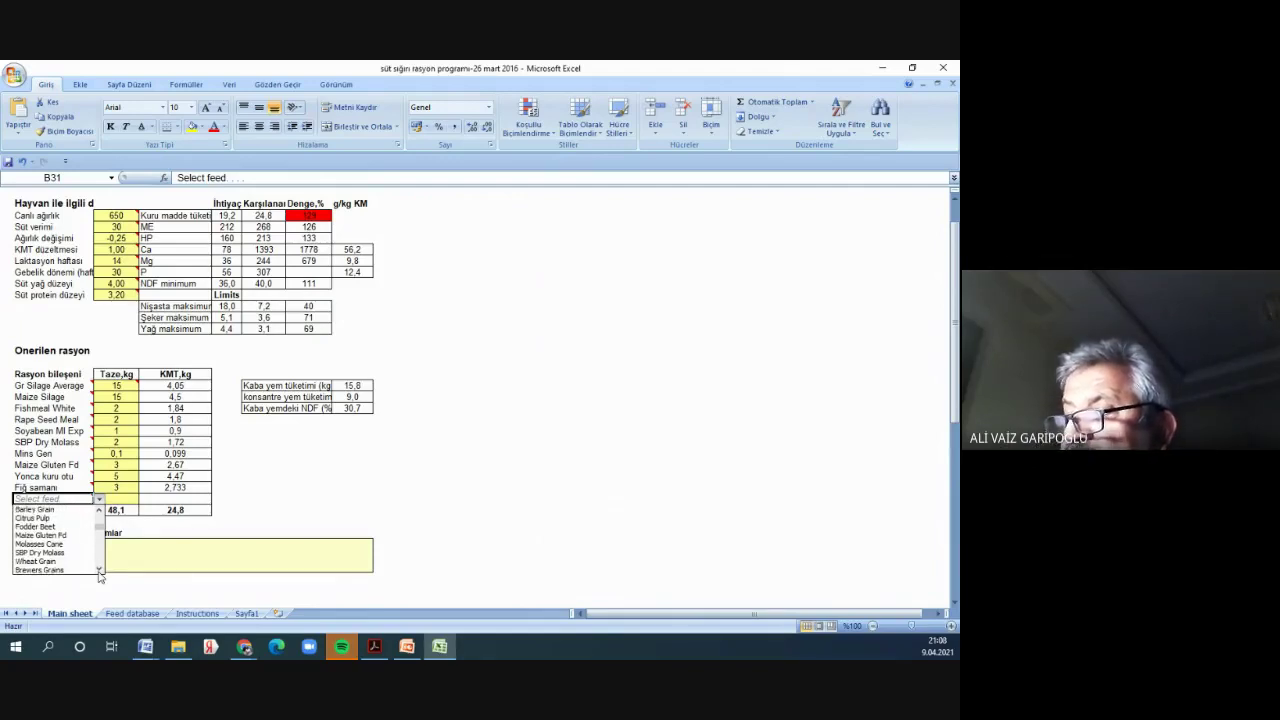
{"action": "left_click", "coordinate": [99, 571]}
{"action": "left_click", "coordinate": [99, 571]}
{"action": "left_click", "coordinate": [99, 571]}
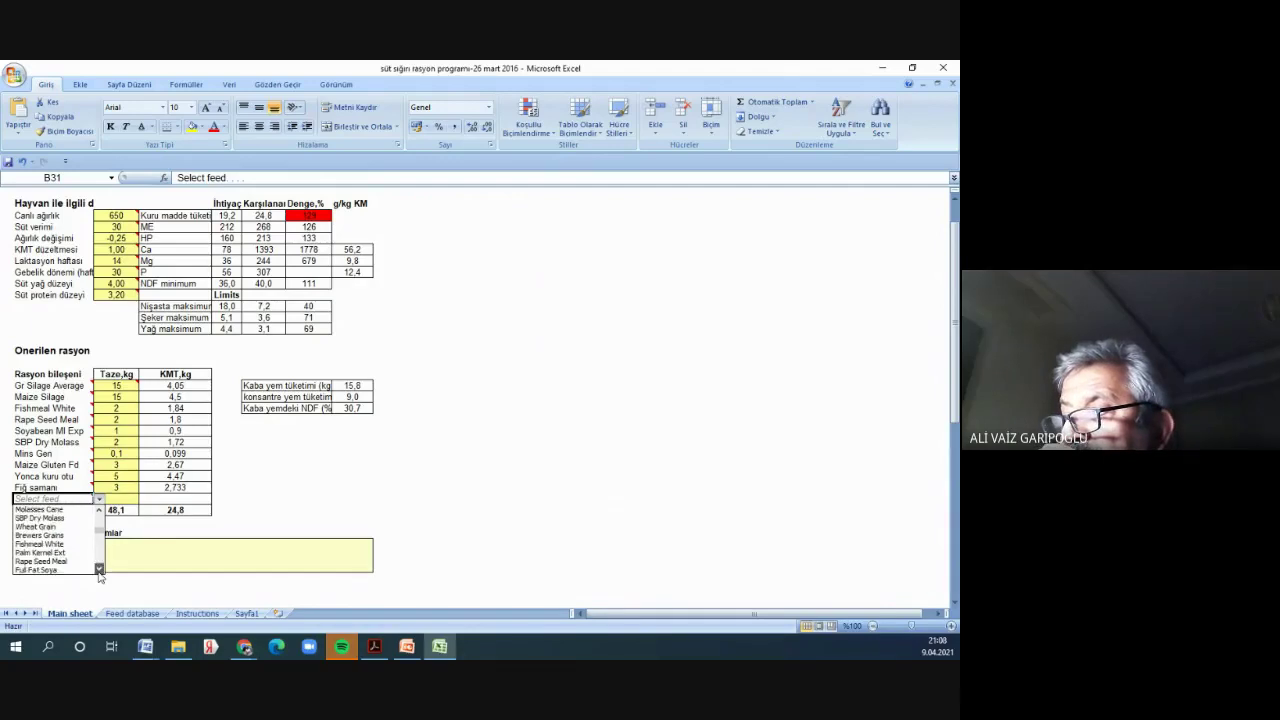
{"action": "left_click", "coordinate": [99, 571]}
{"action": "left_click", "coordinate": [99, 571]}
{"action": "left_click", "coordinate": [99, 571]}
{"action": "left_click", "coordinate": [99, 571]}
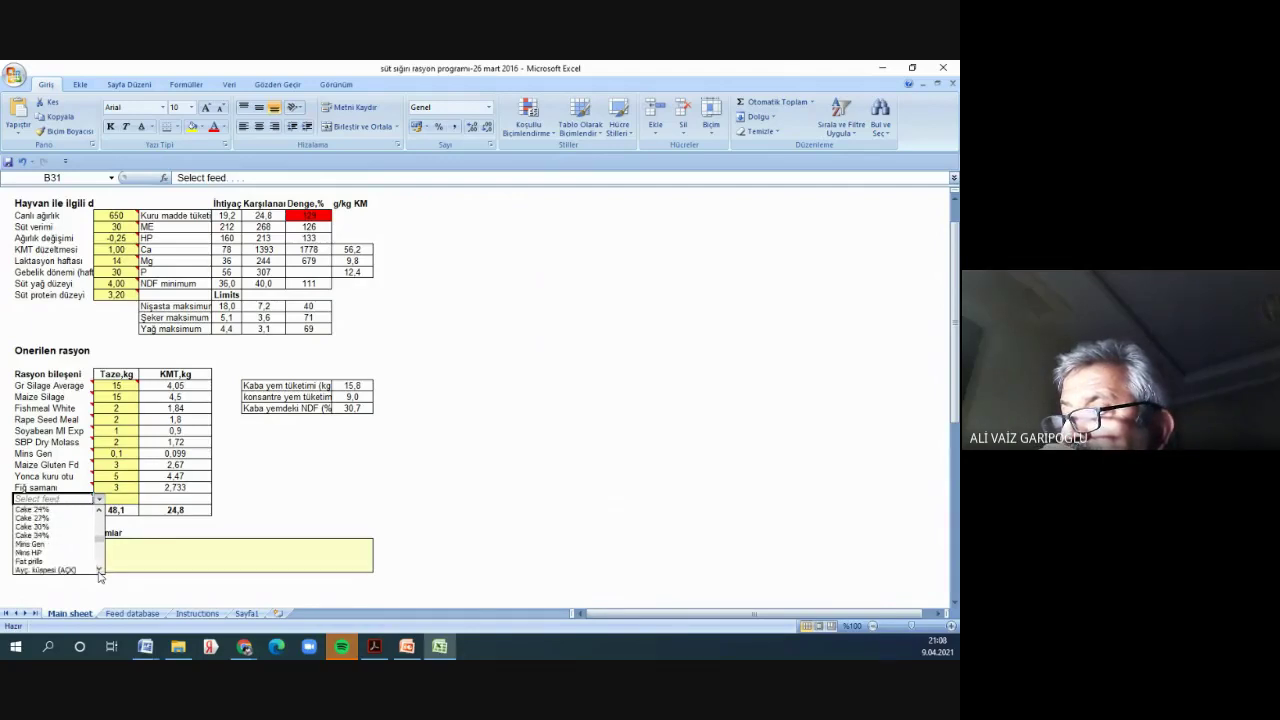
{"action": "left_click", "coordinate": [99, 571]}
{"action": "left_click", "coordinate": [99, 571]}
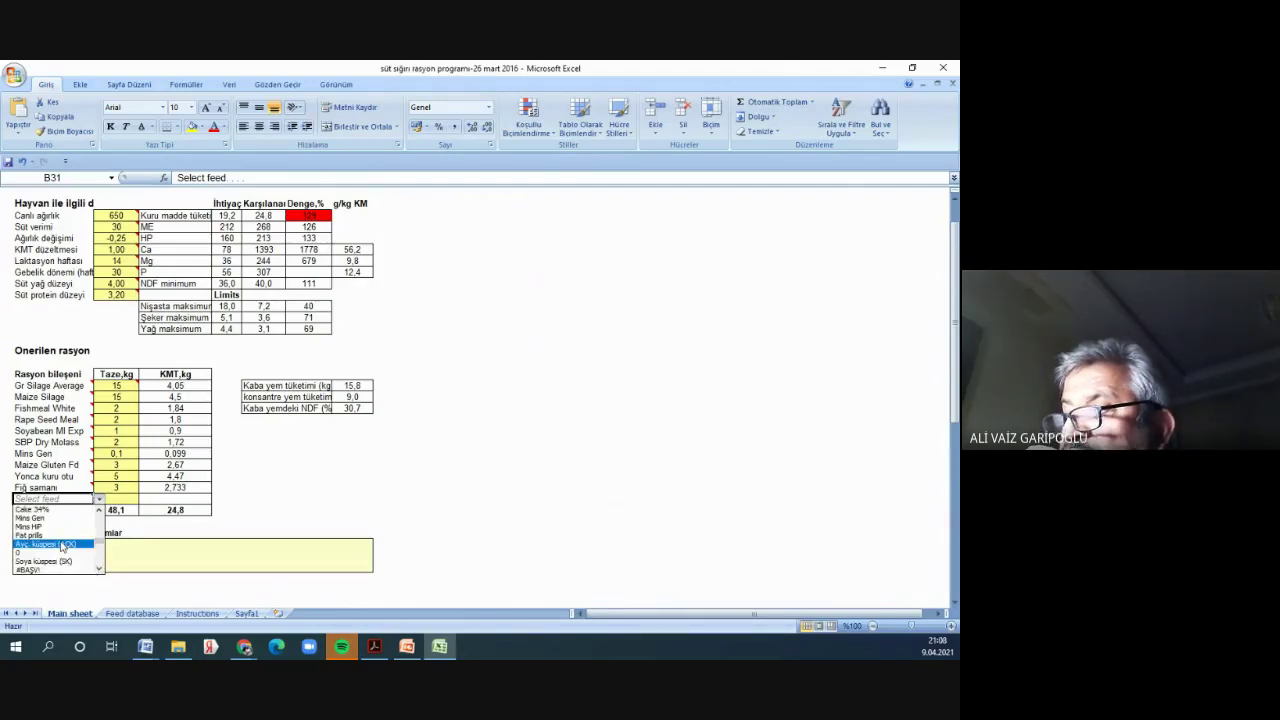
{"action": "left_click", "coordinate": [62, 545]}
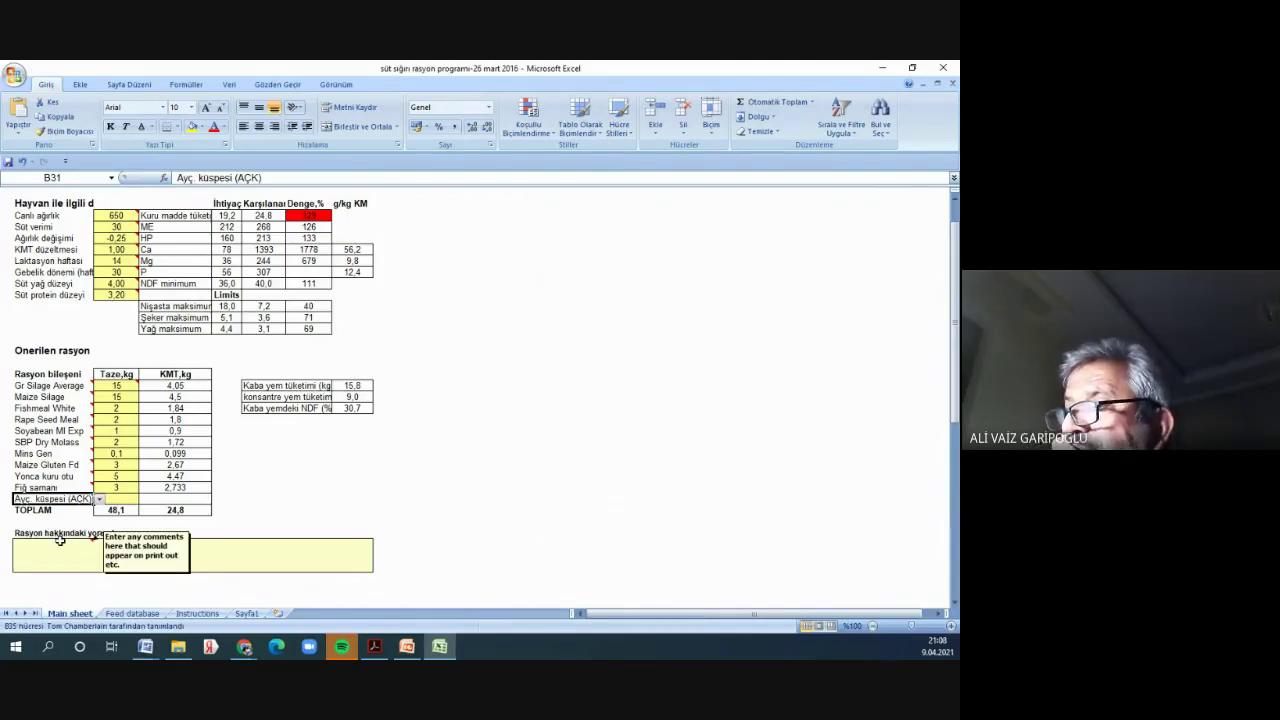
{"action": "left_click", "coordinate": [277, 486]}
- Enter 2 kg as the fresh amount of Ayç. küspesi (AÇK) in the ration
{"action": "left_click", "coordinate": [121, 499]}
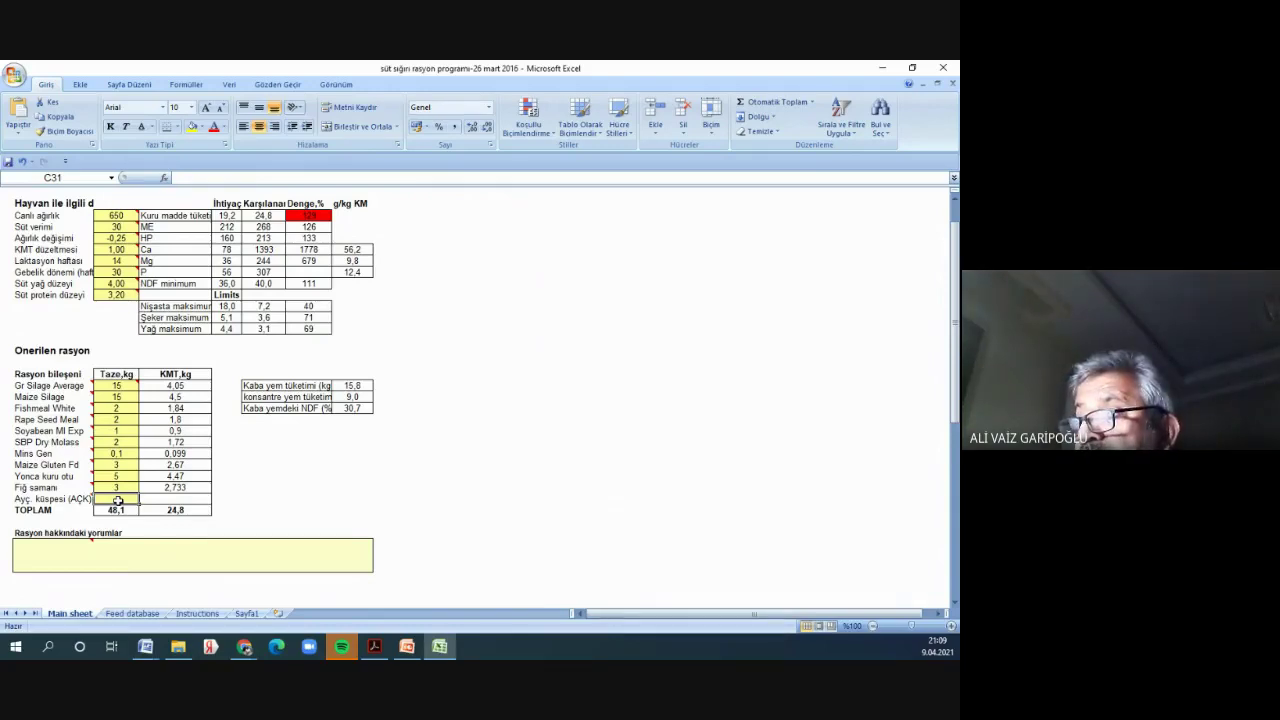
{"action": "type", "text": "2"}
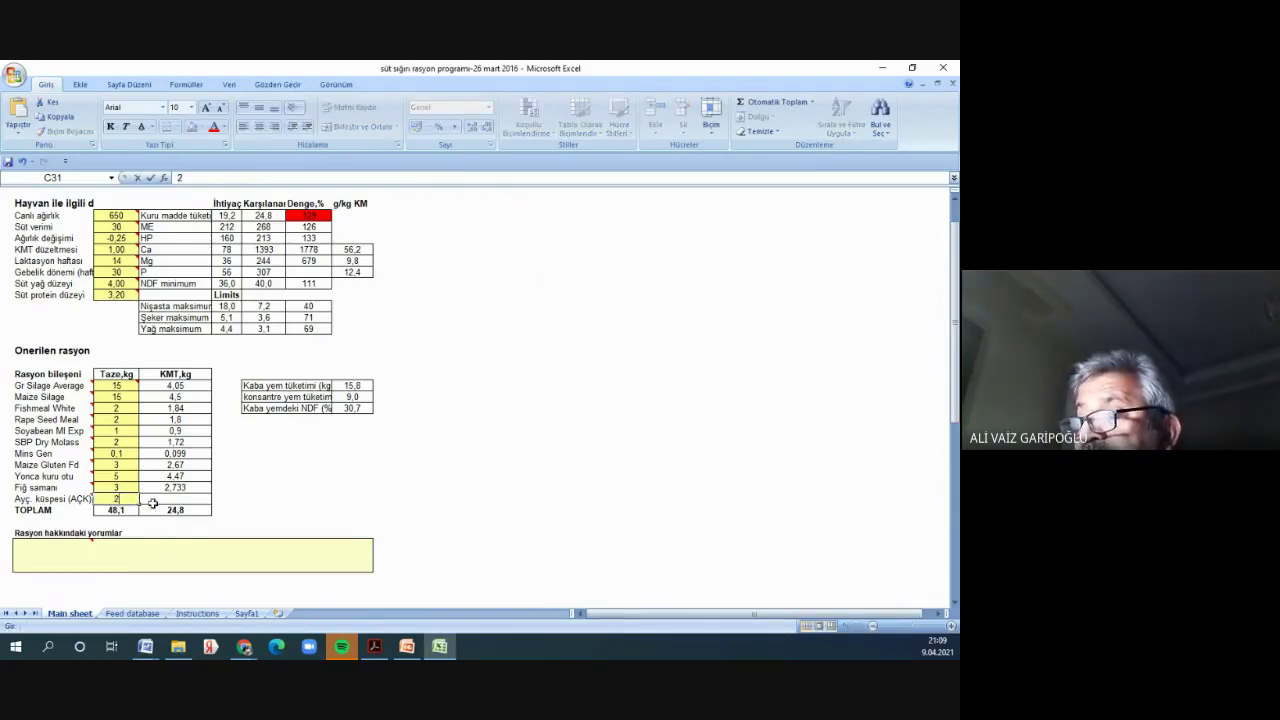
{"action": "left_click", "coordinate": [296, 502]}
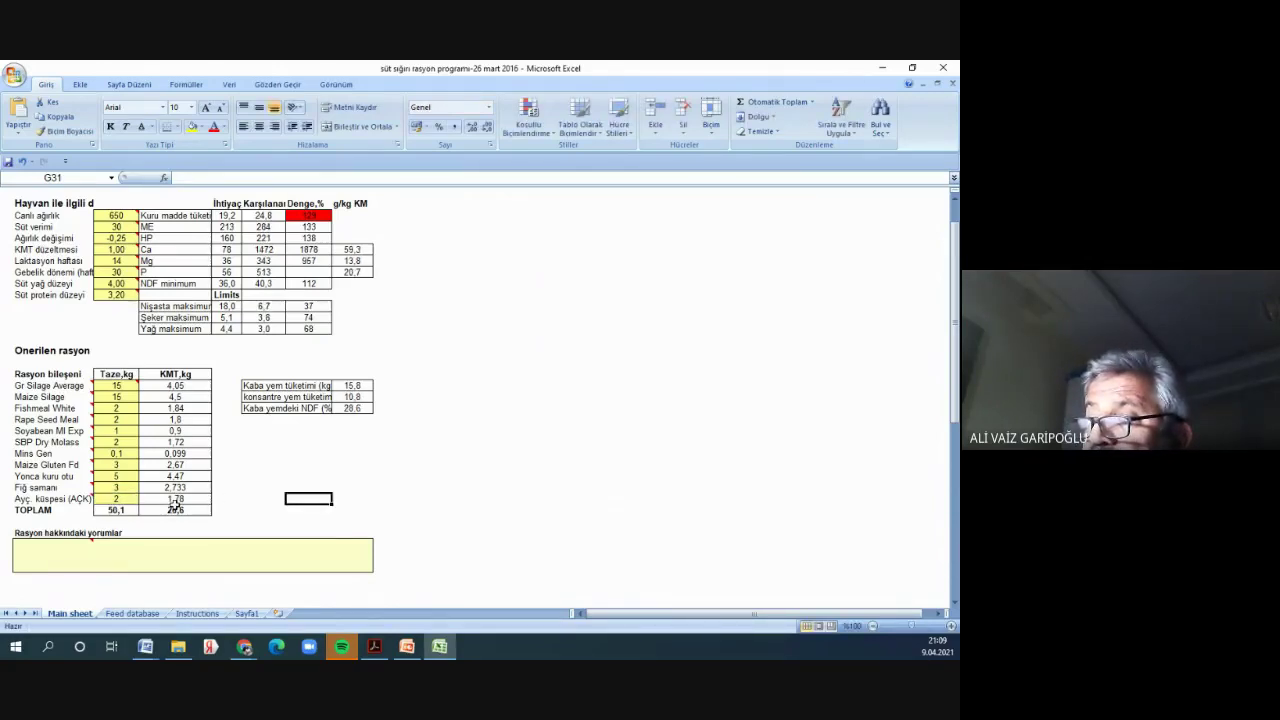
- Change the fresh amount of Ayç. küspesi (AÇK) in the ration to 3 kg
{"action": "left_click", "coordinate": [115, 499]}
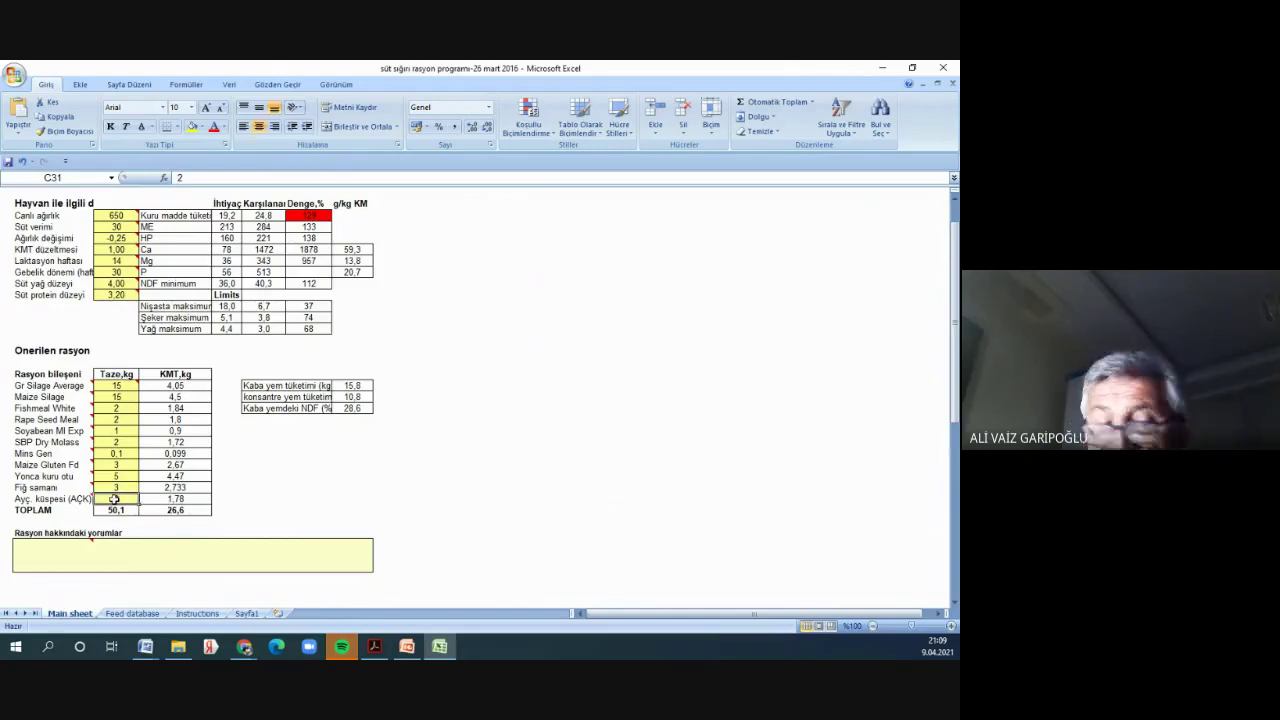
{"action": "type", "text": "3"}
{"action": "left_click", "coordinate": [263, 510]}
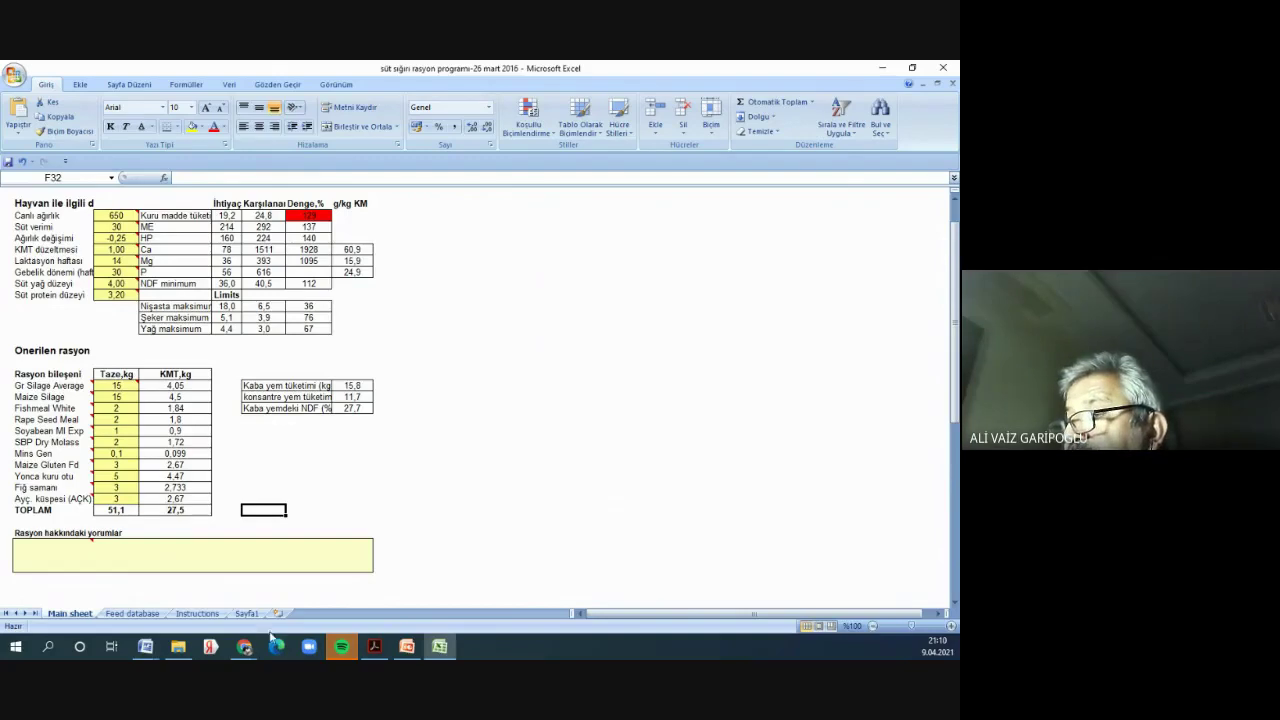
- Calculate the sunflower meal's dry matter ratio with =2,67/3 in cell I25 of Sayfa1 and check the formula
{"action": "left_click", "coordinate": [247, 613]}
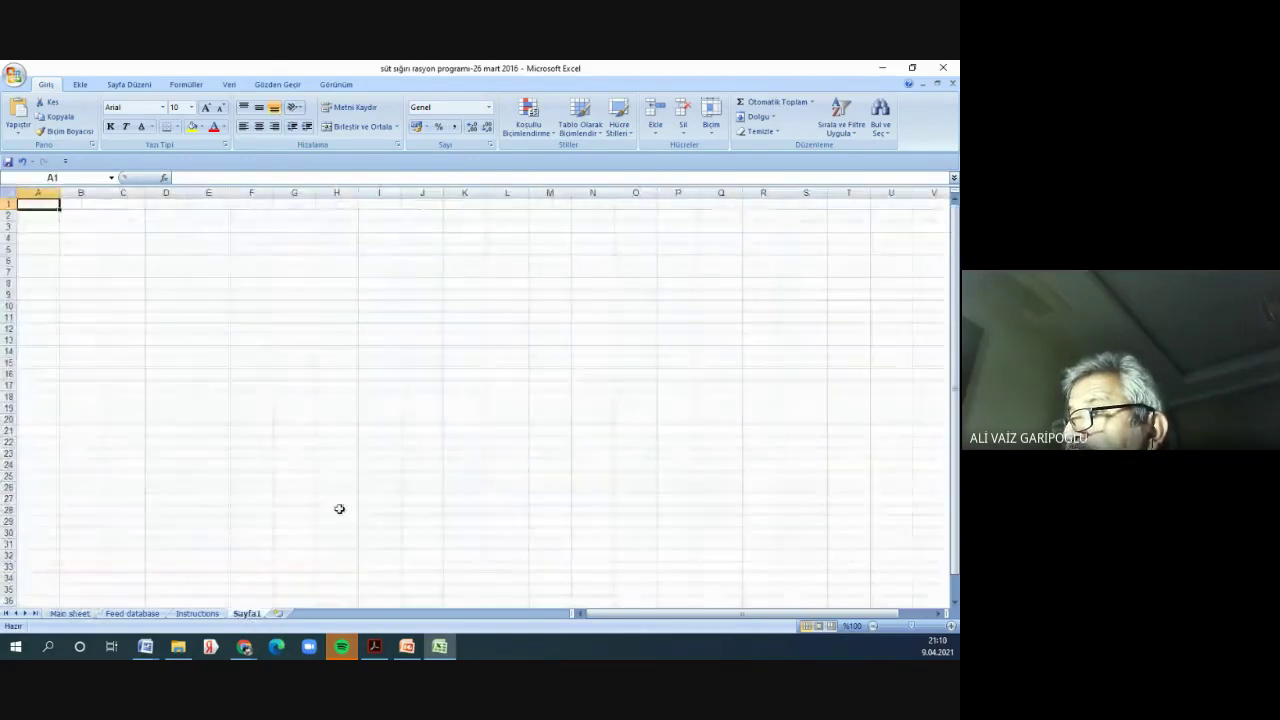
{"action": "left_click", "coordinate": [363, 481]}
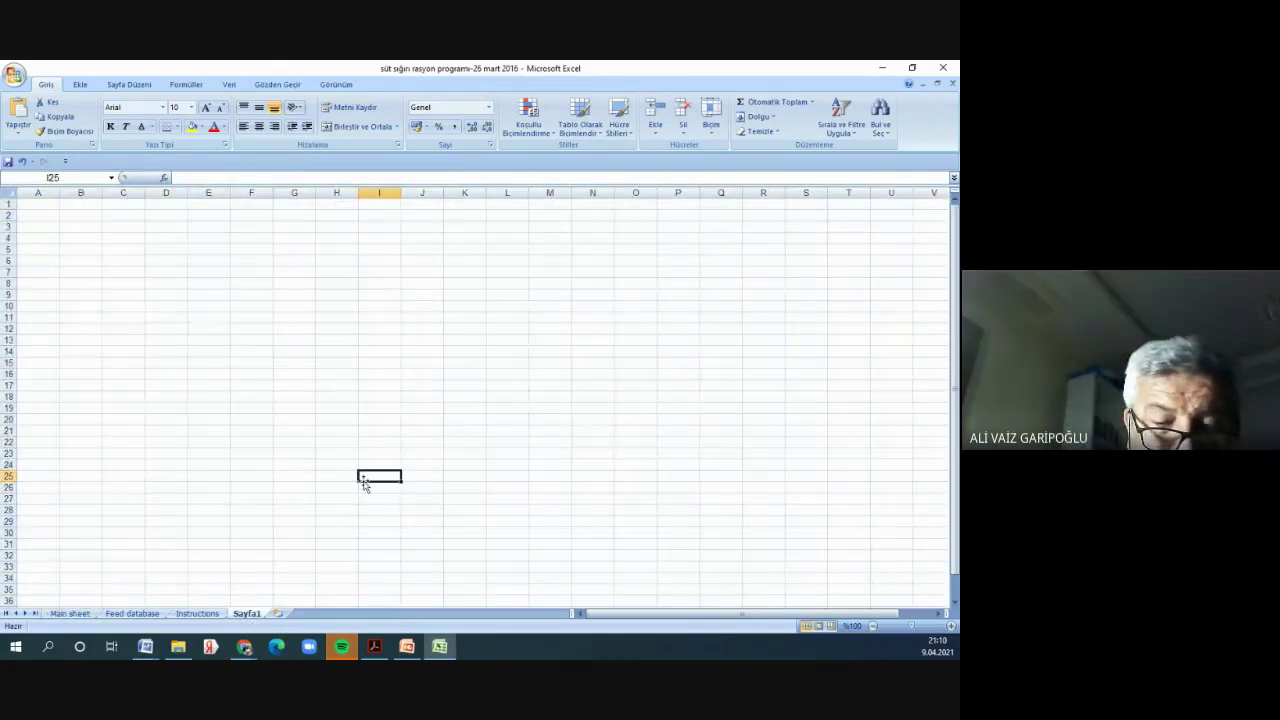
{"action": "type", "text": "=2,"}
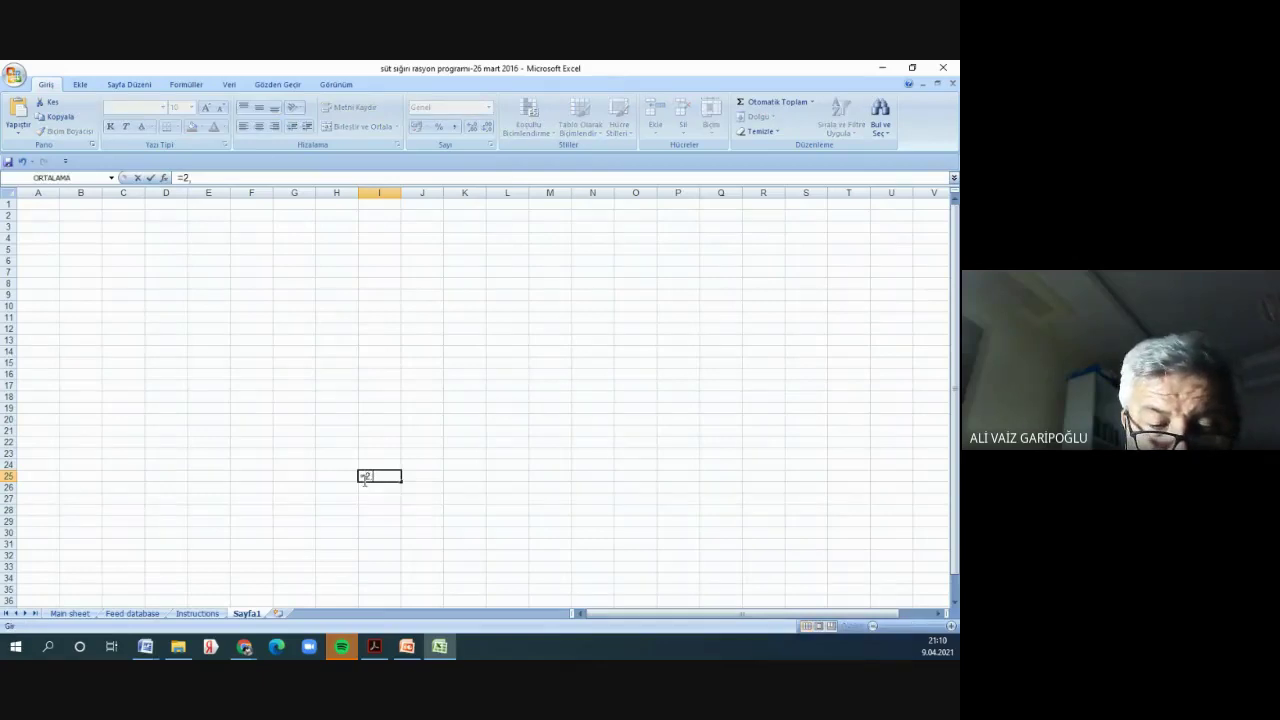
{"action": "type", "text": "67"}
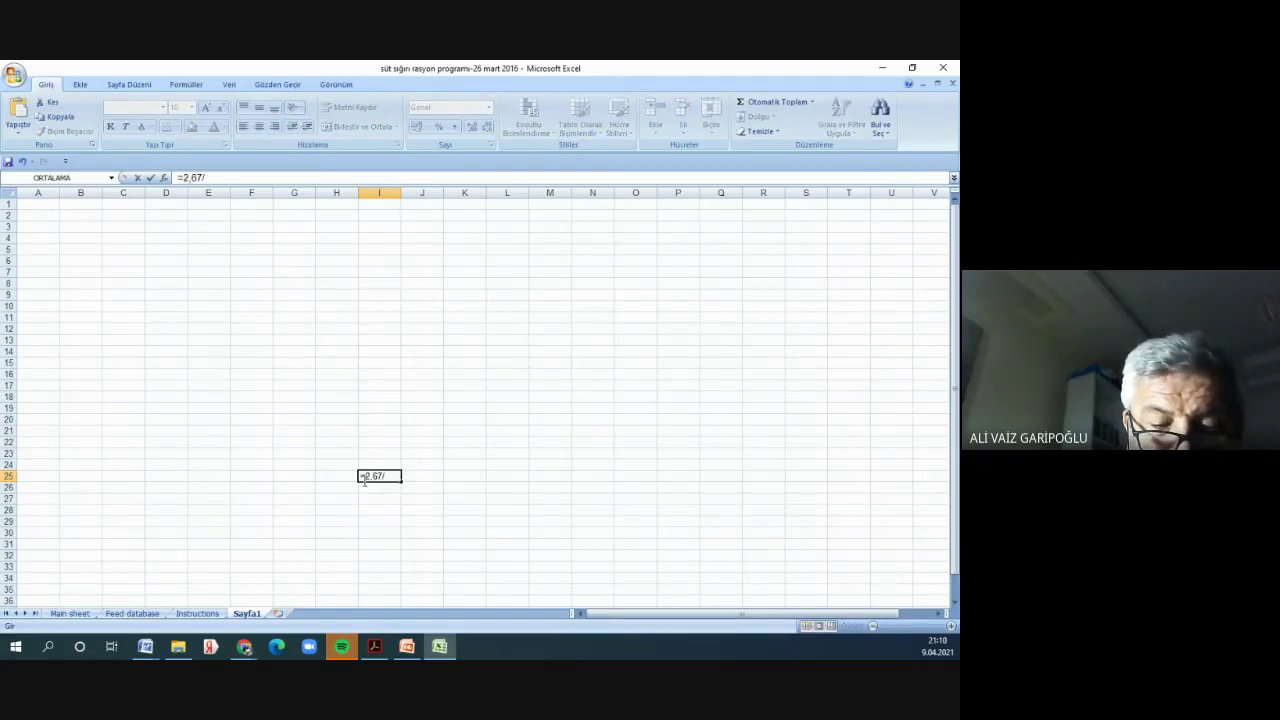
{"action": "type", "text": "/"}
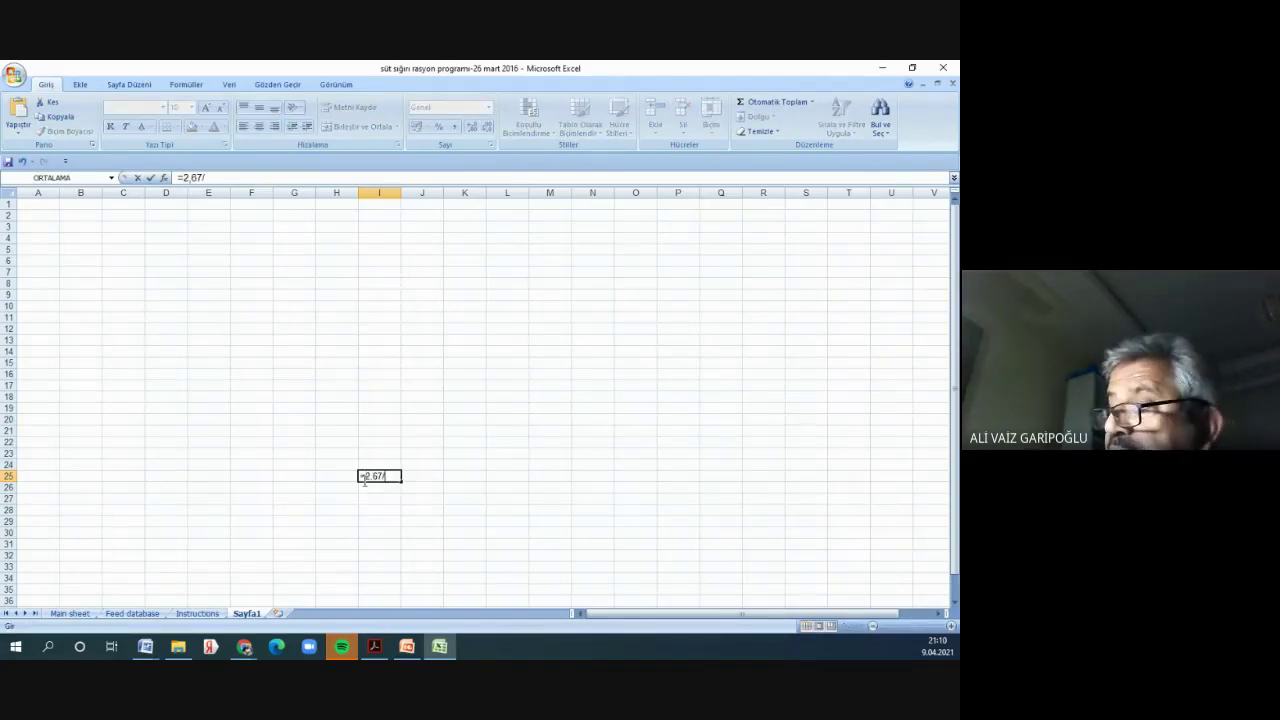
{"action": "type", "text": "3"}
{"action": "key", "text": "Return"}
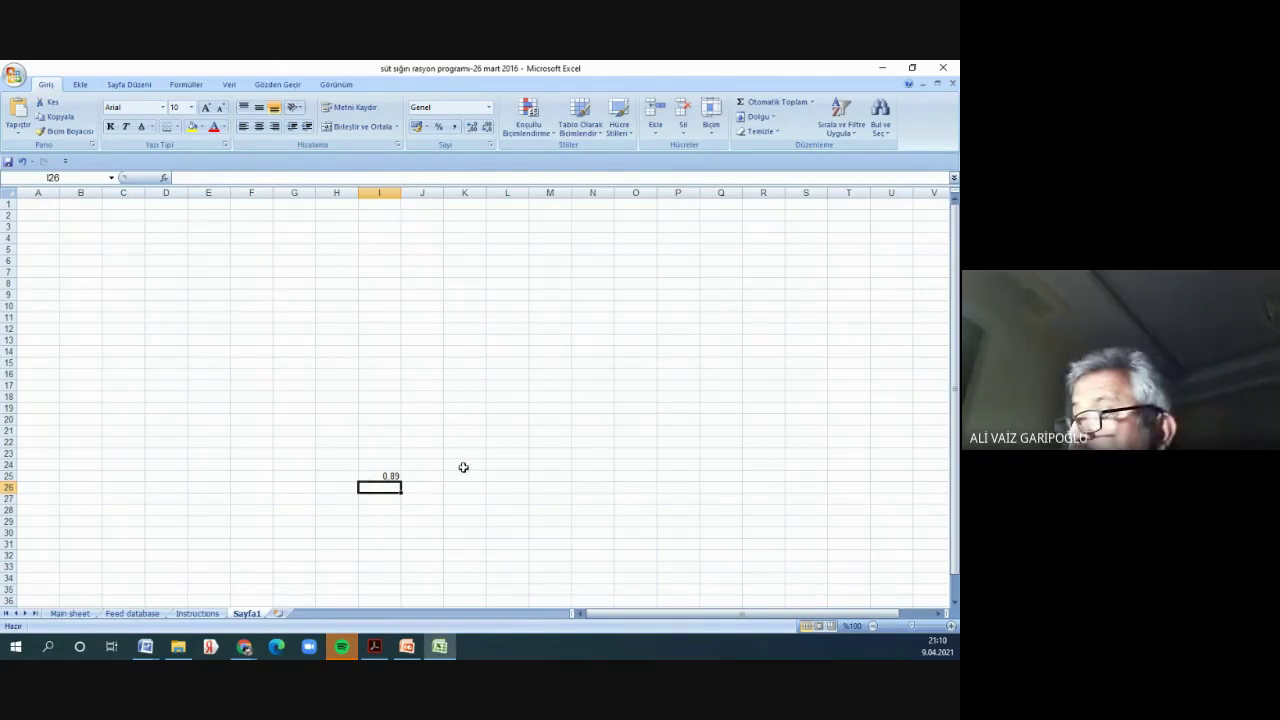
{"action": "left_click", "coordinate": [378, 477]}
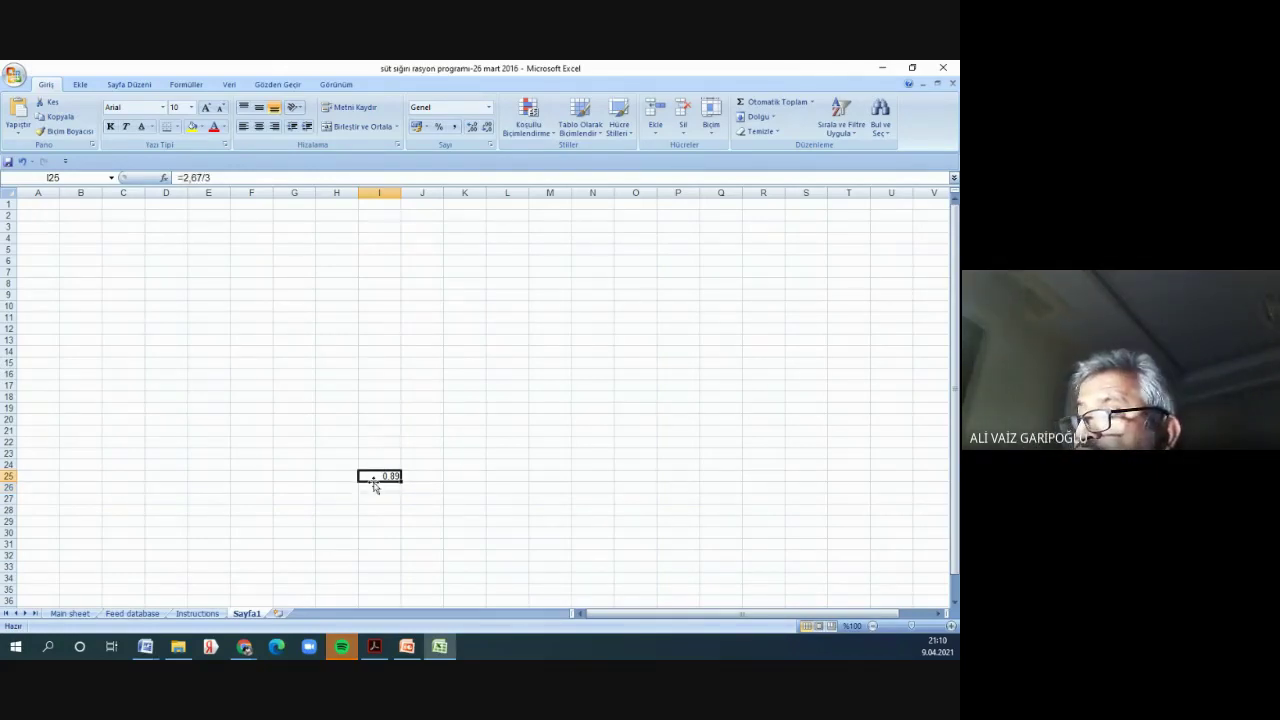
- Clear cell I25 on Sayfa1 and check the fresh and dry matter amounts of Maize Silage on the Main sheet
{"action": "key", "text": "Delete"}
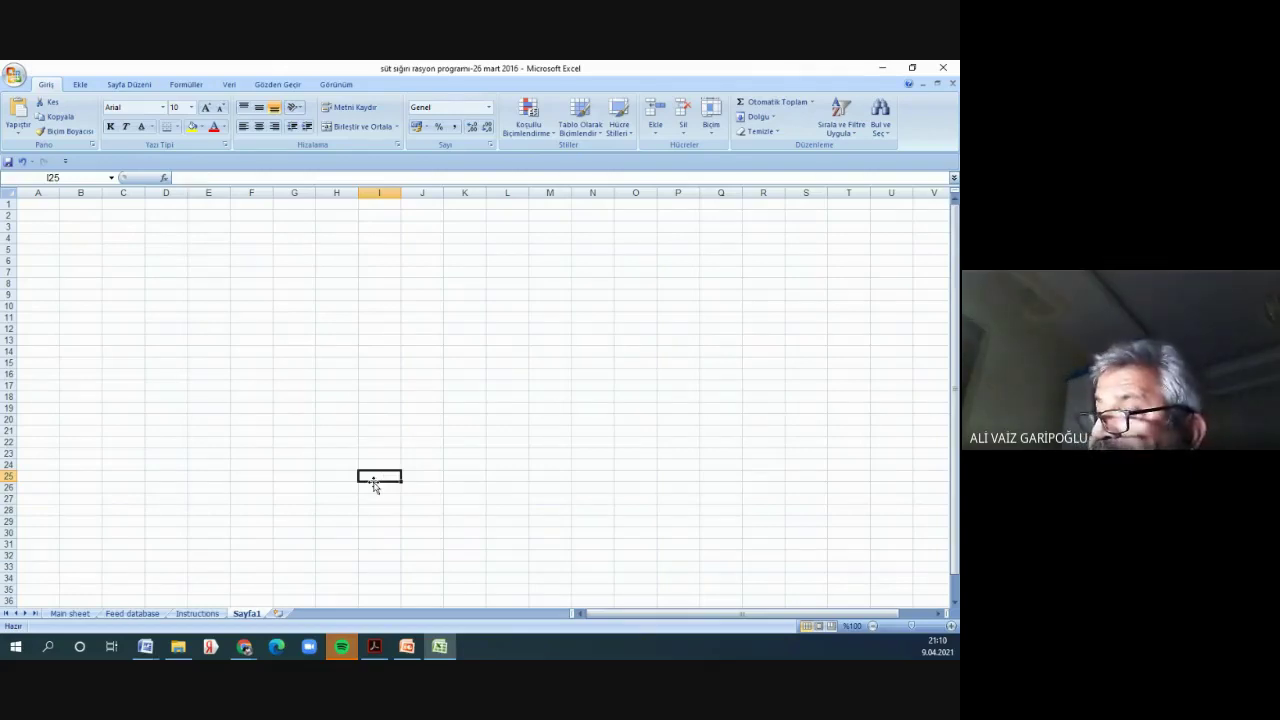
{"action": "left_click", "coordinate": [69, 613]}
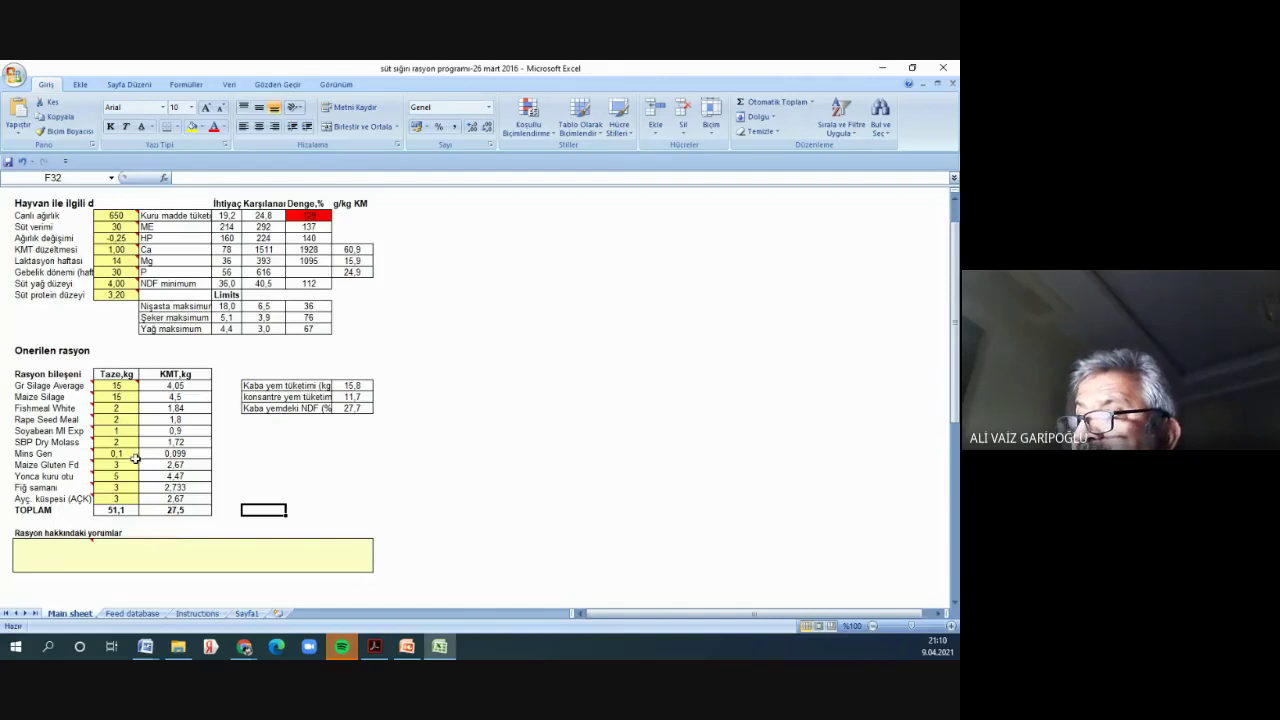
{"action": "left_click", "coordinate": [117, 397]}
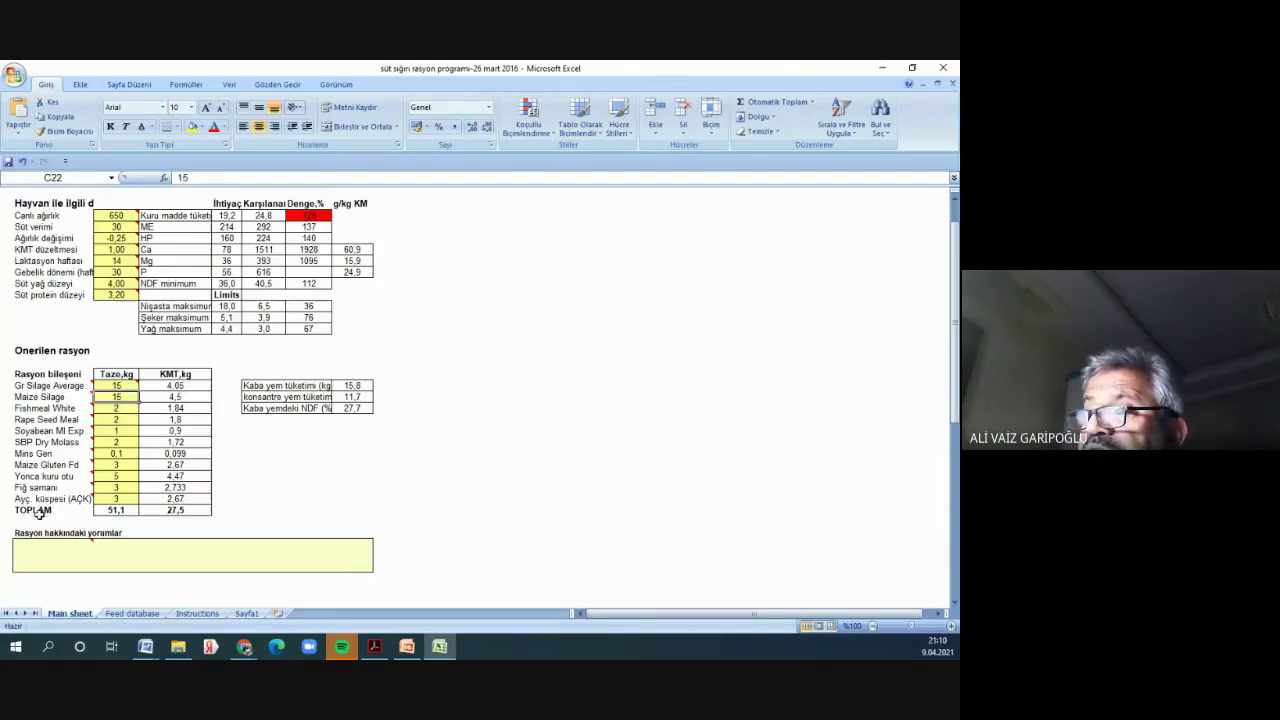
{"action": "left_click", "coordinate": [170, 399]}
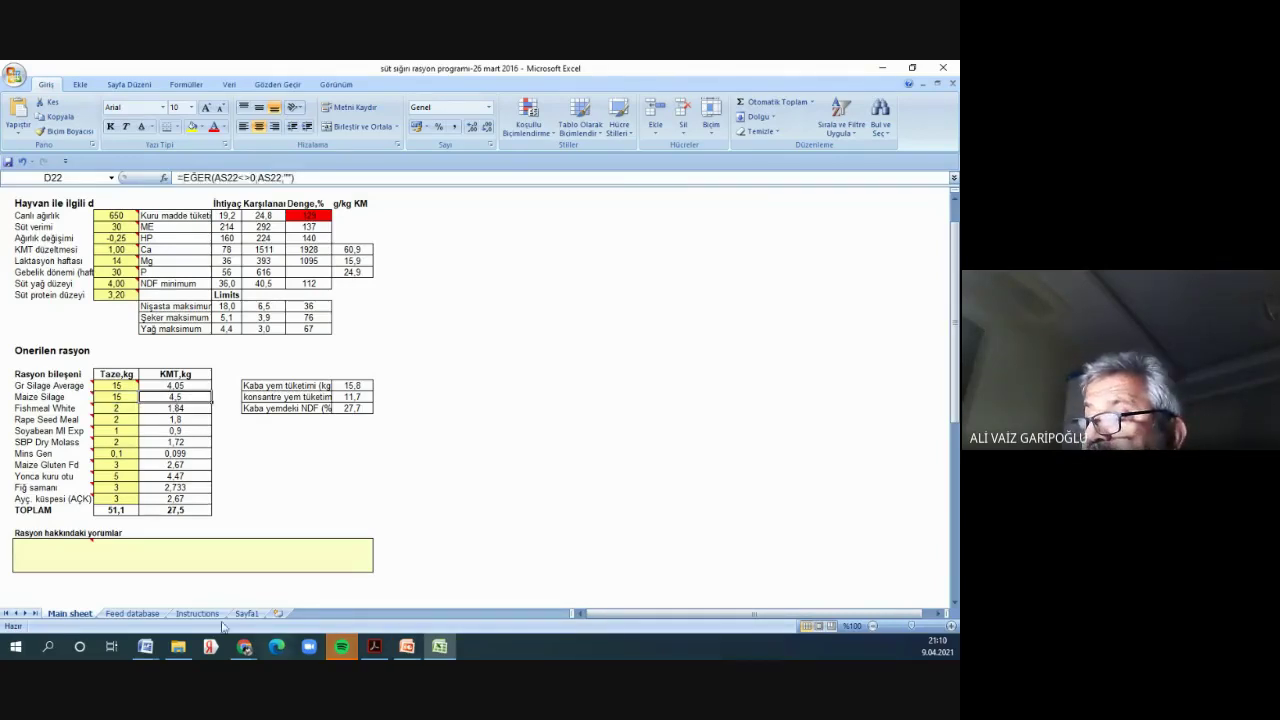
- Calculate the maize silage's dry matter ratio with =4,5/15 in cell K26 of Sayfa1
{"action": "left_click", "coordinate": [246, 613]}
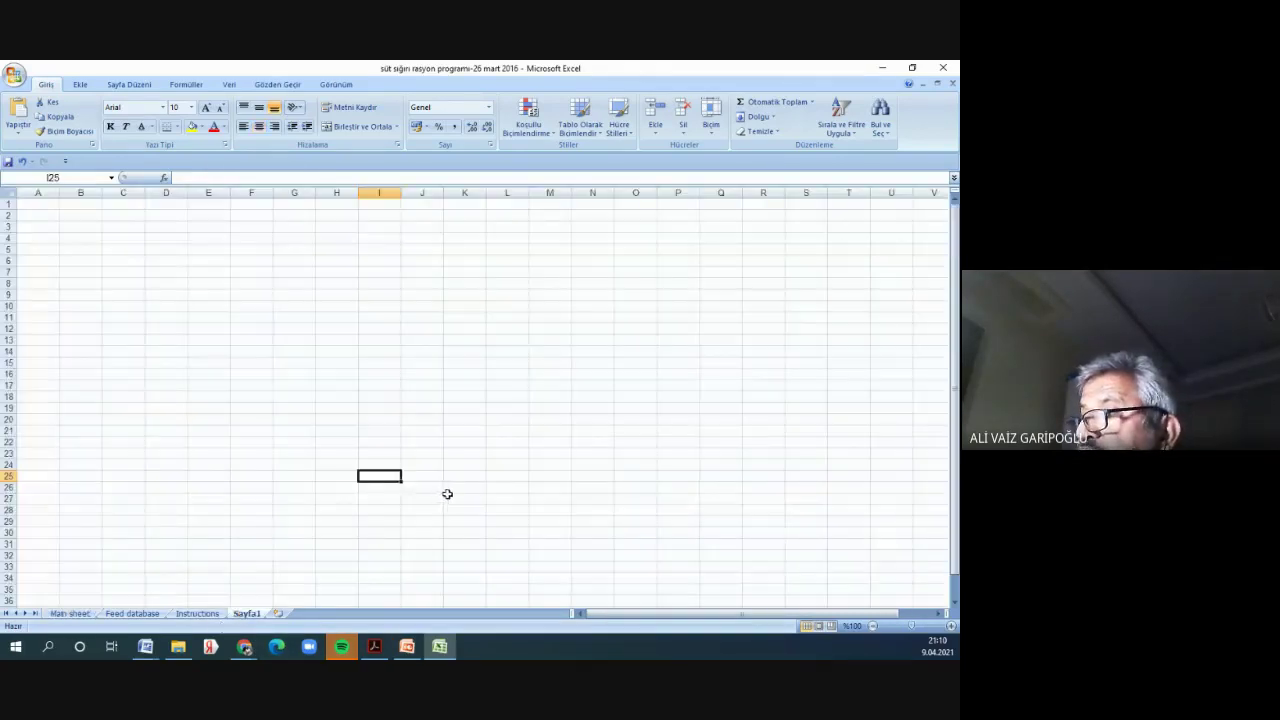
{"action": "left_click", "coordinate": [462, 489]}
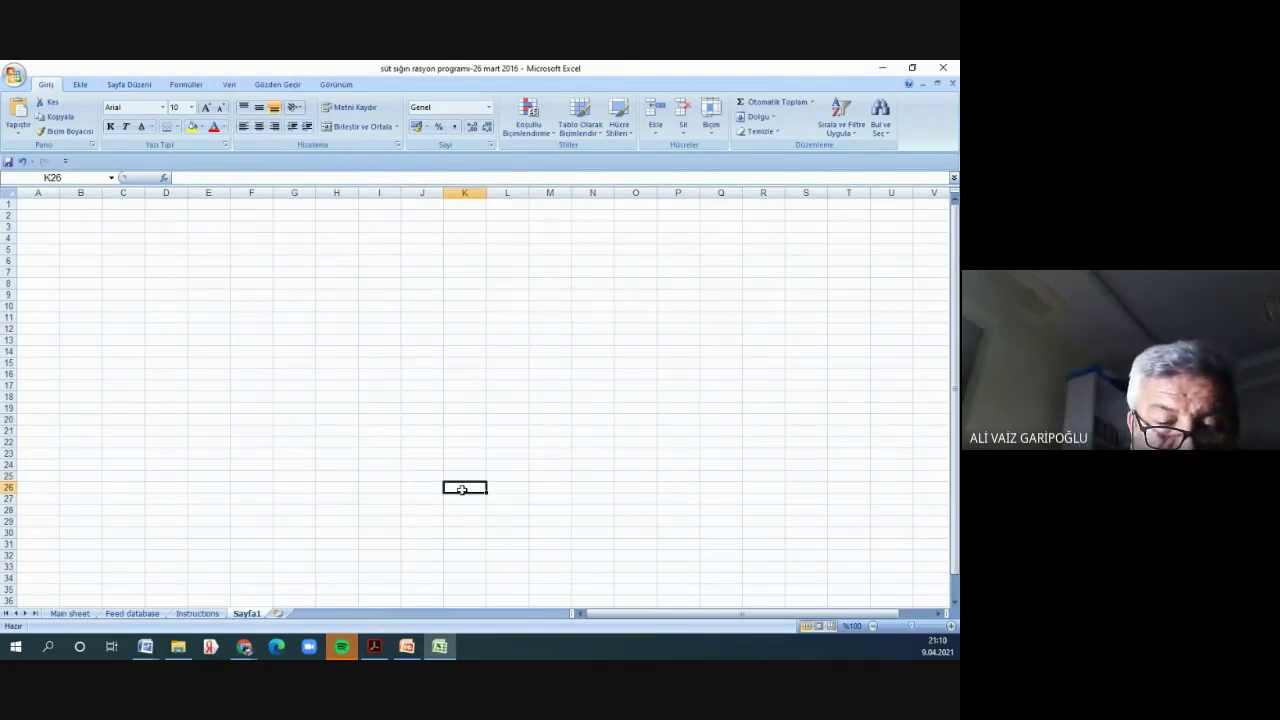
{"action": "type", "text": "=4,5/15"}
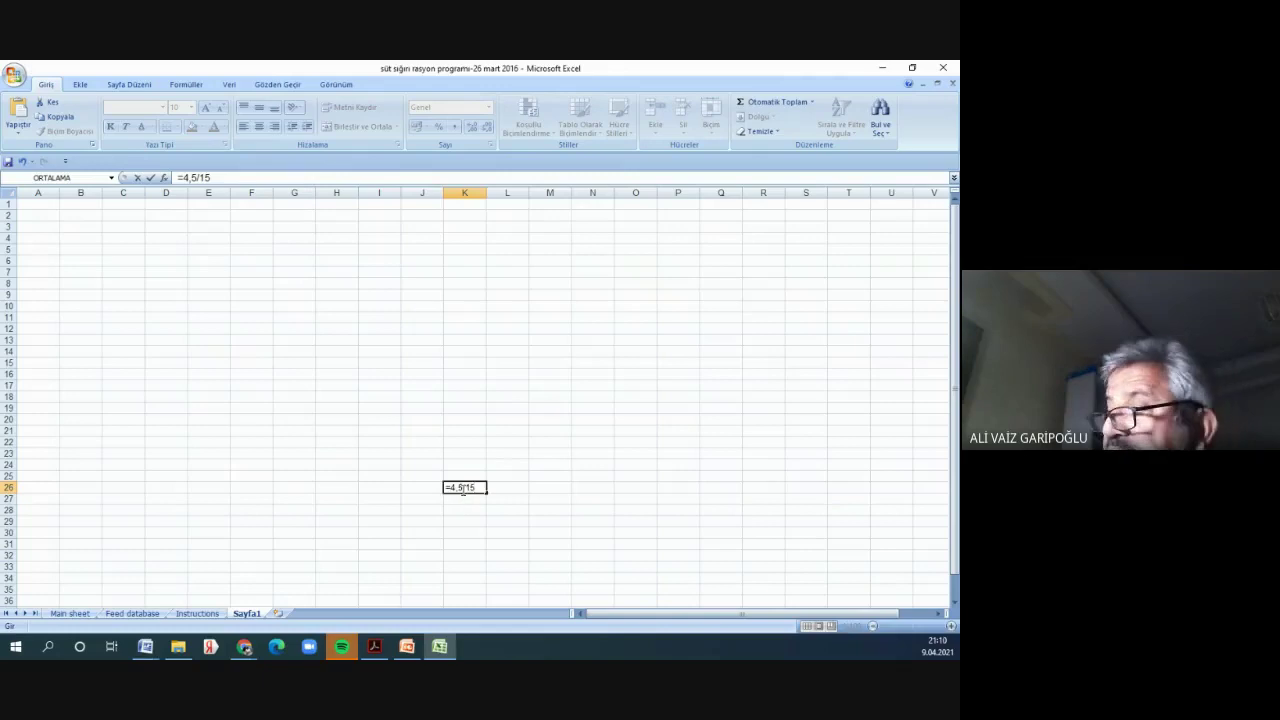
{"action": "key", "text": "Return"}
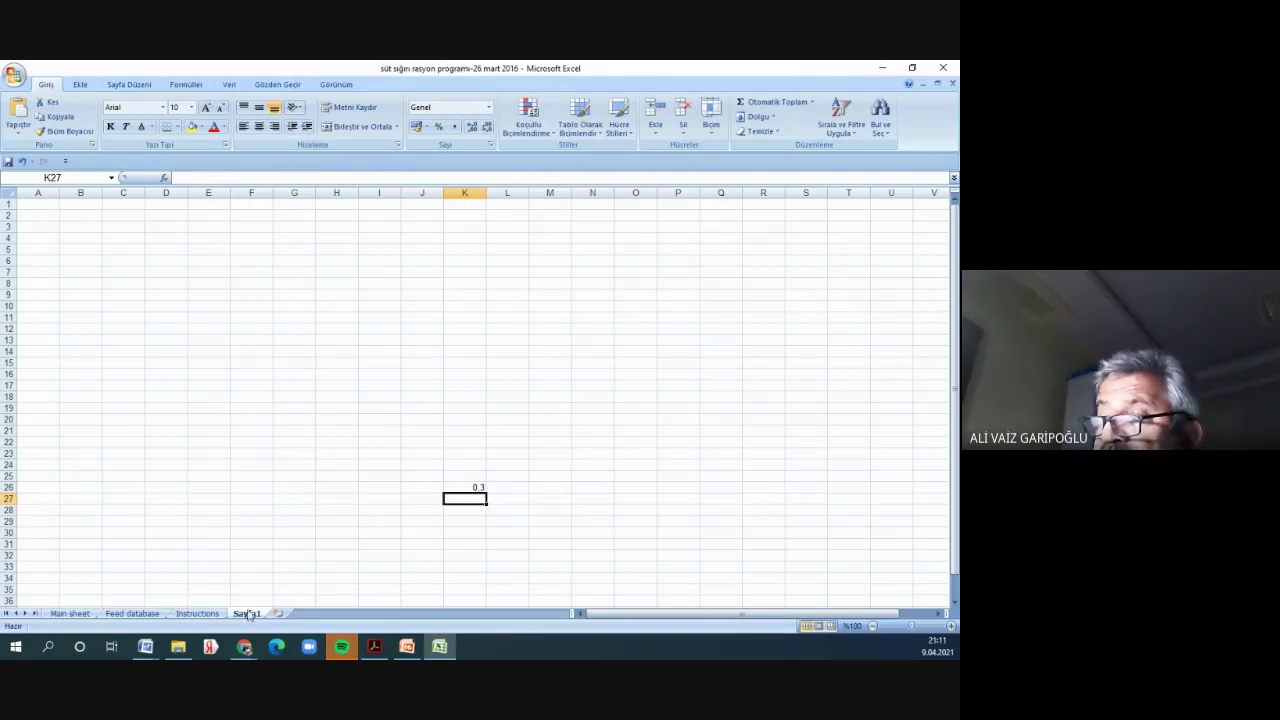
- Browse the available feeds for the last ration row on the Main sheet down to Add feed29 and close the list without choosing one
{"action": "left_click", "coordinate": [70, 613]}
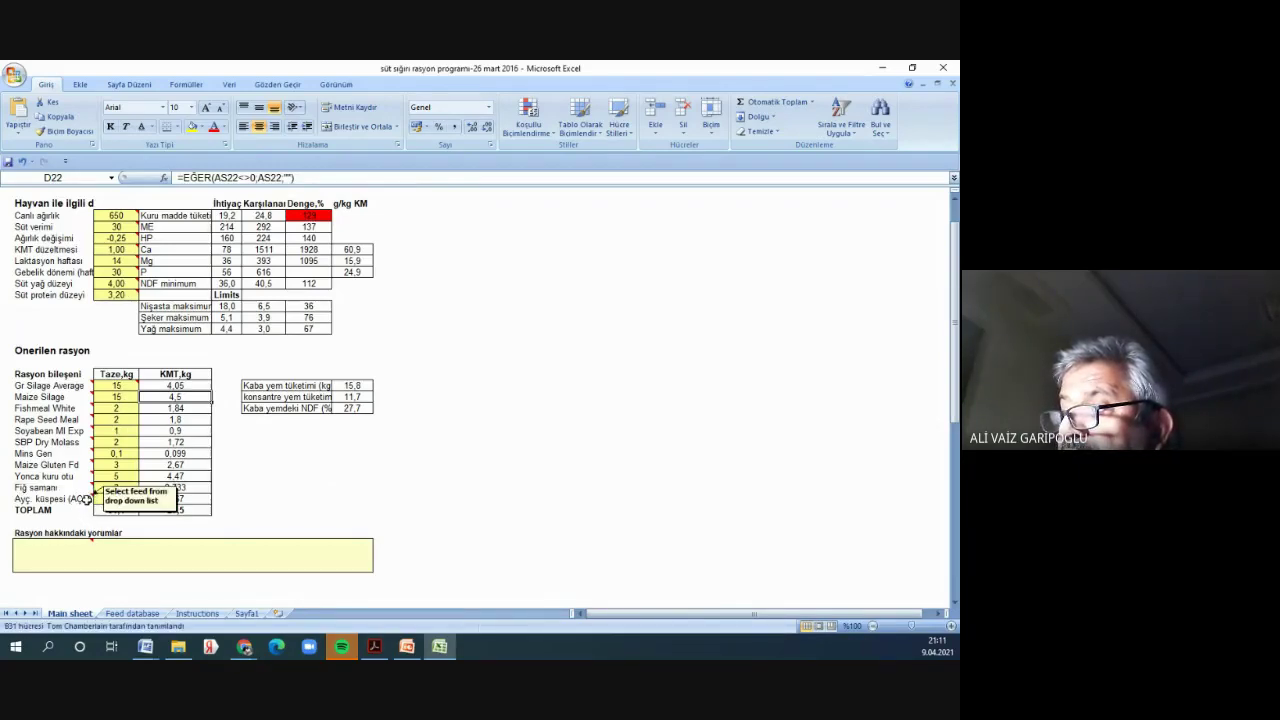
{"action": "left_click", "coordinate": [90, 498]}
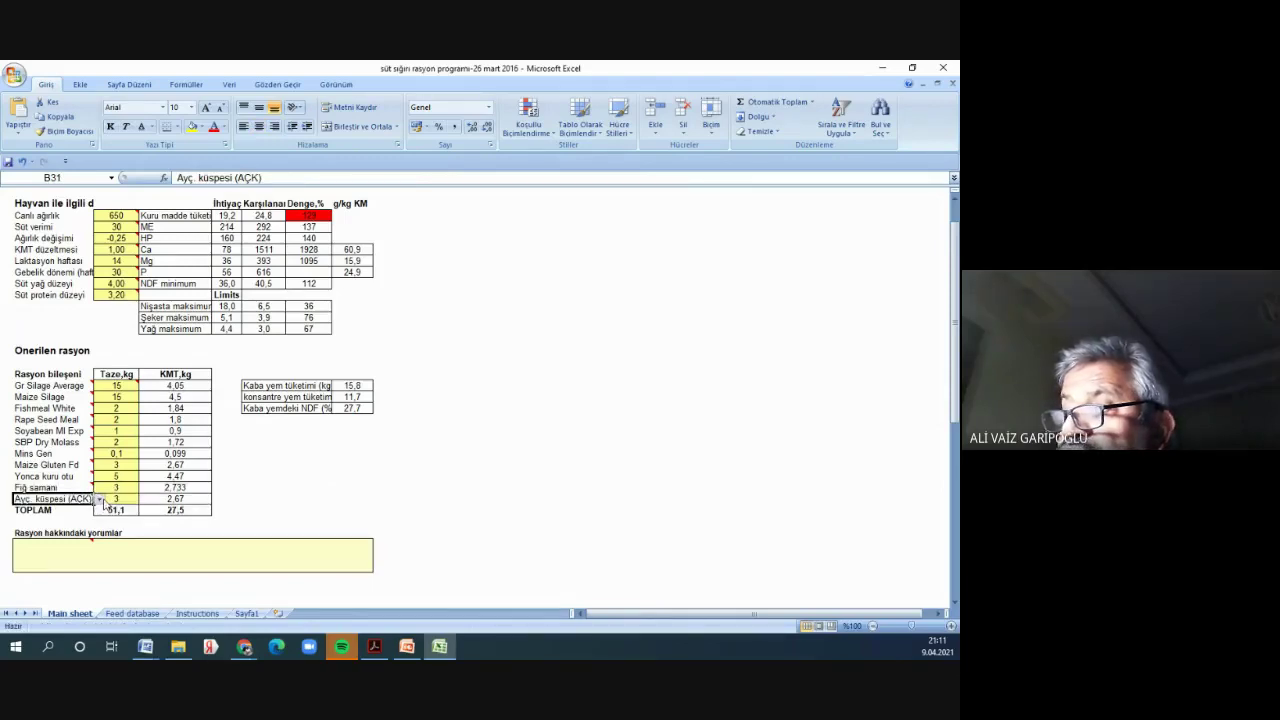
{"action": "left_click", "coordinate": [100, 499]}
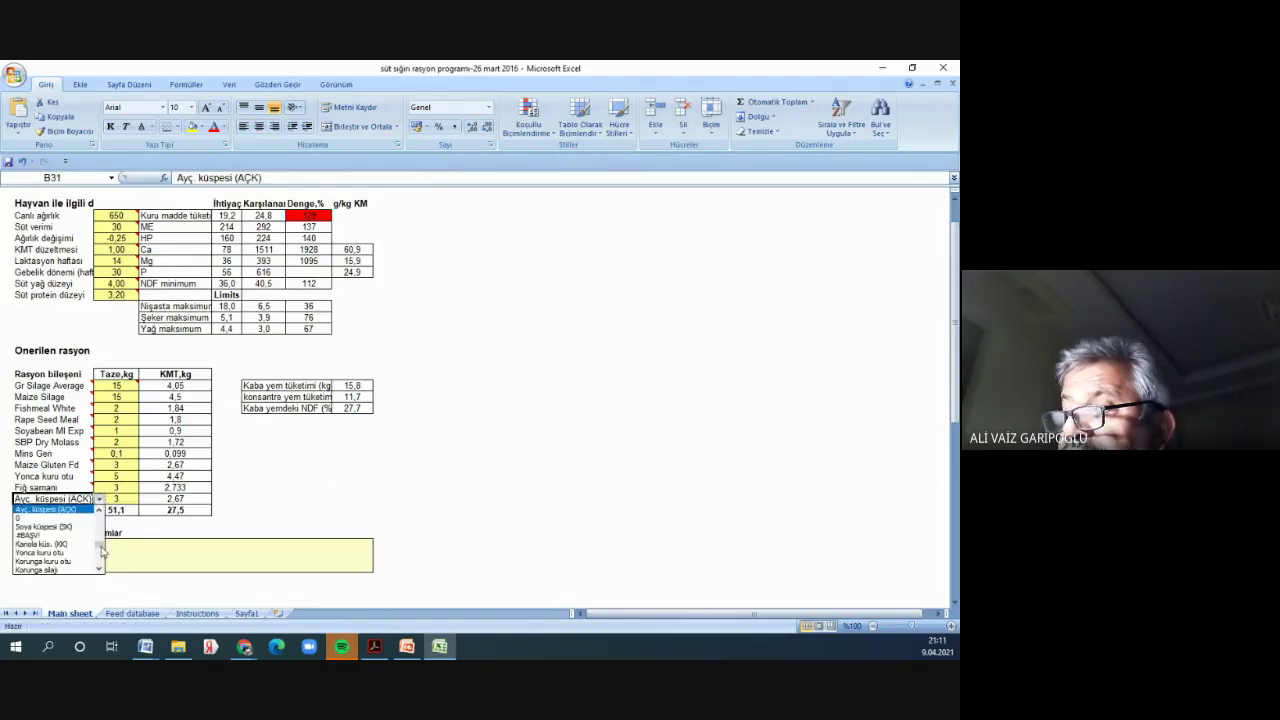
{"action": "left_click_drag", "start_coordinate": [102, 550], "coordinate": [100, 566]}
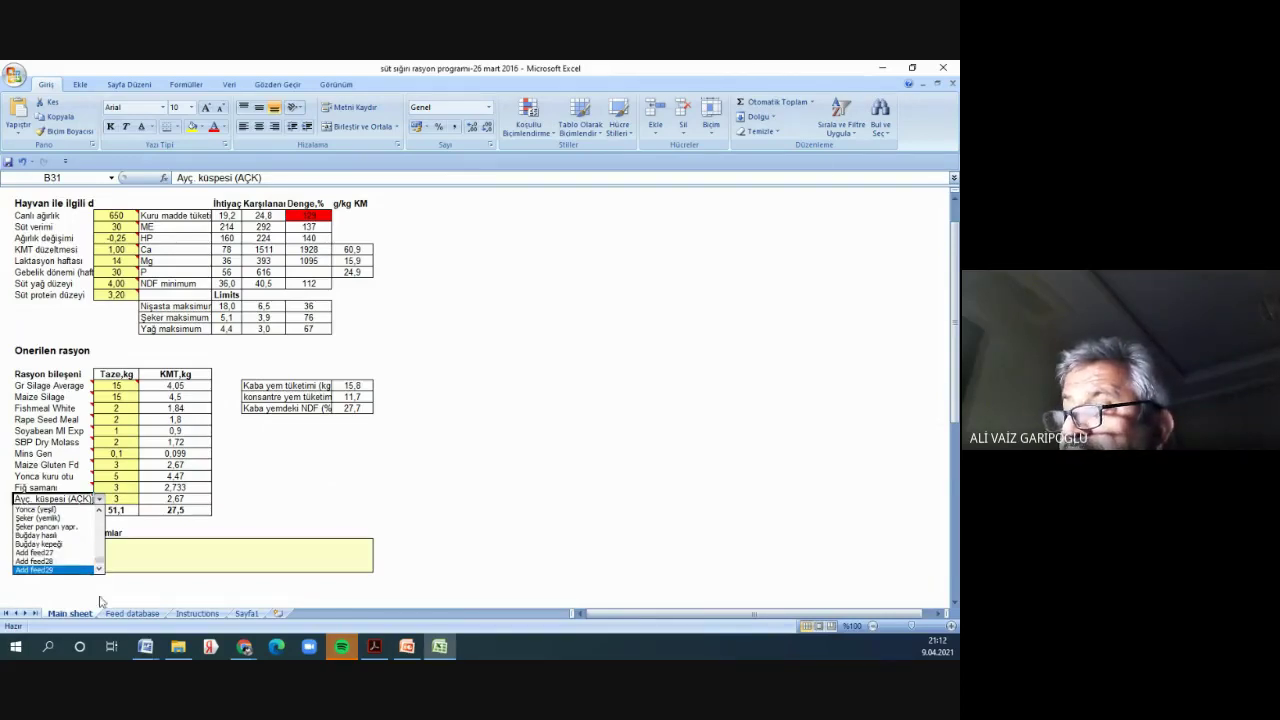
{"action": "left_click", "coordinate": [127, 595]}
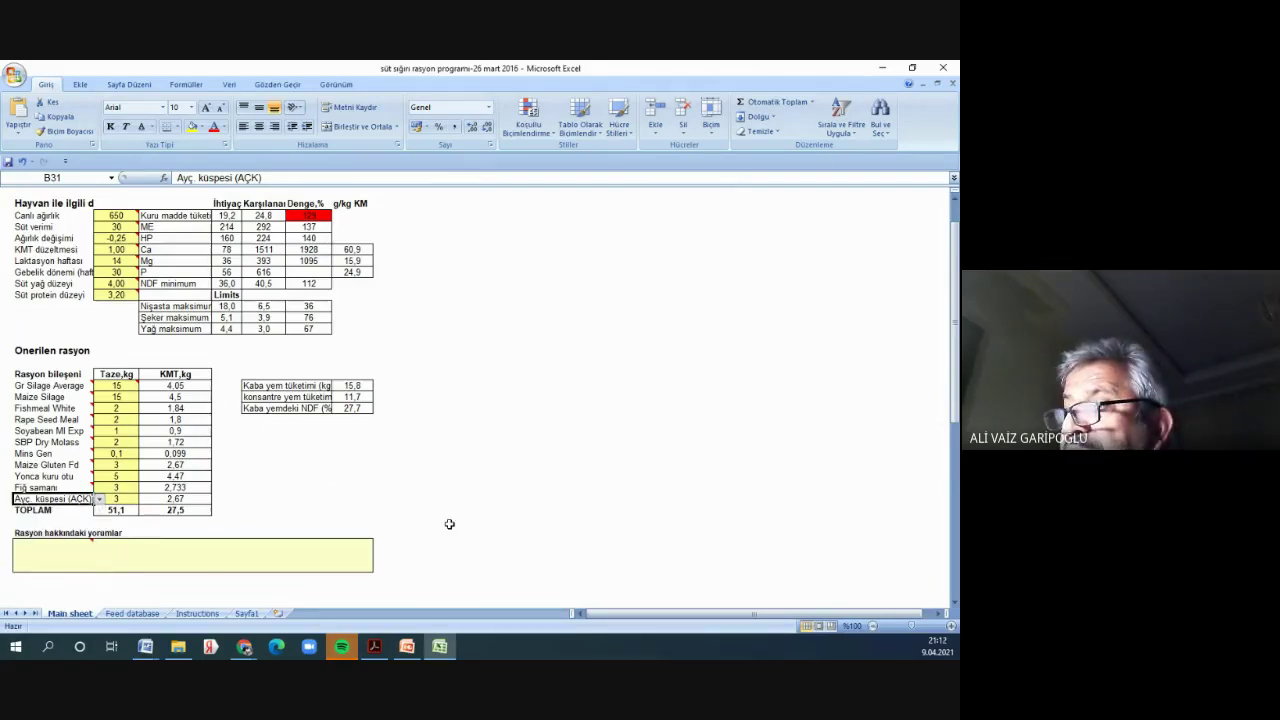
{"action": "left_click", "coordinate": [610, 571]}
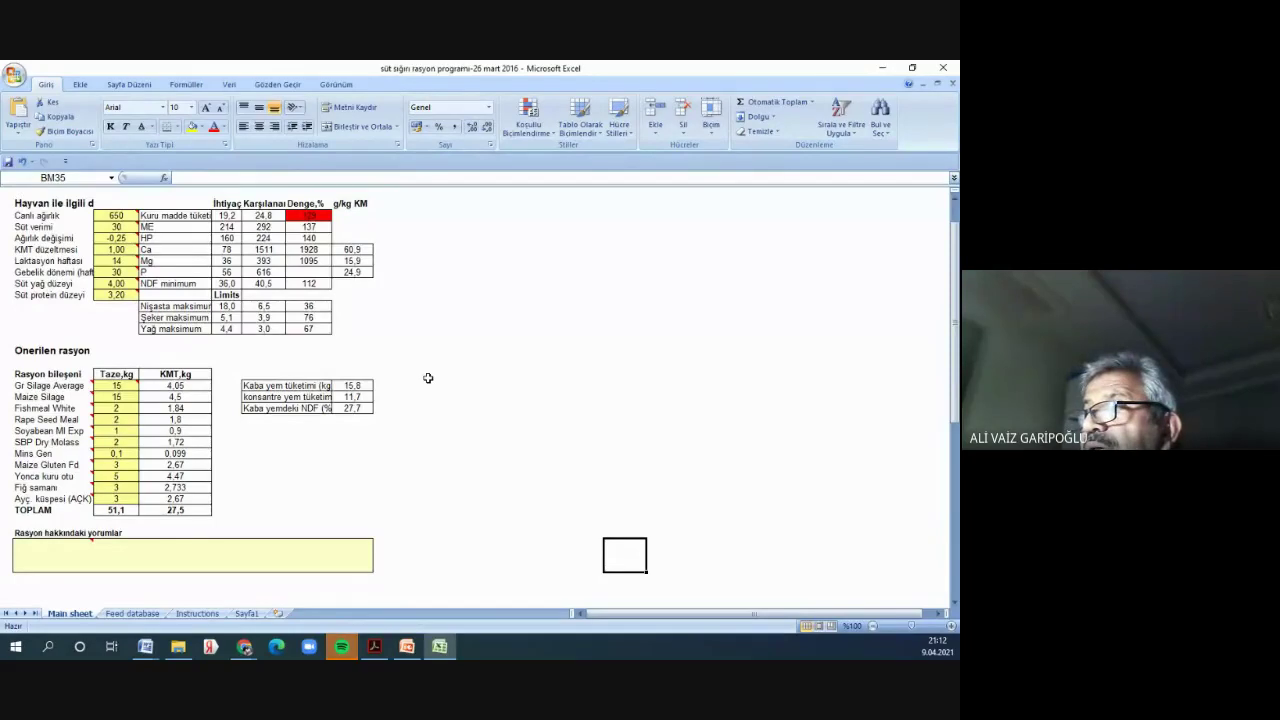
- Set the fresh amount of Maize Silage in the proposed ration to 20 kg
{"action": "scroll", "coordinate": [428, 378], "scroll_direction": "up", "scroll_amount": 1}
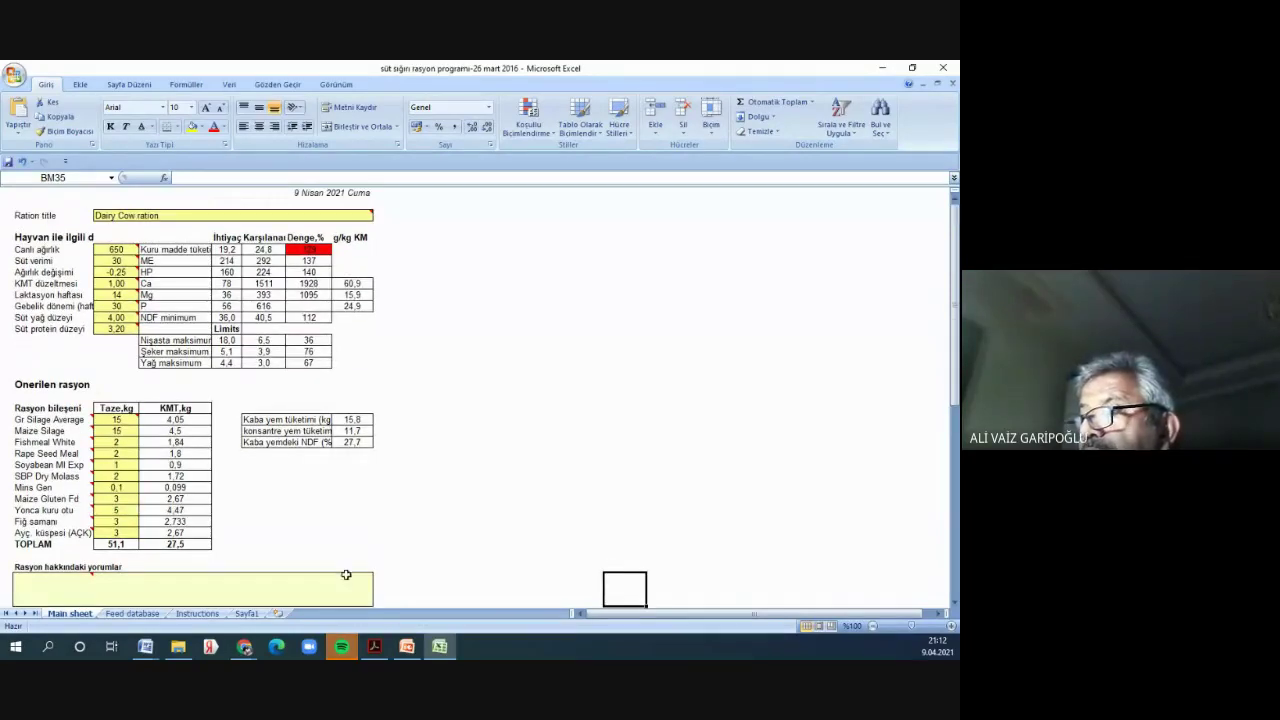
{"action": "left_click", "coordinate": [275, 534]}
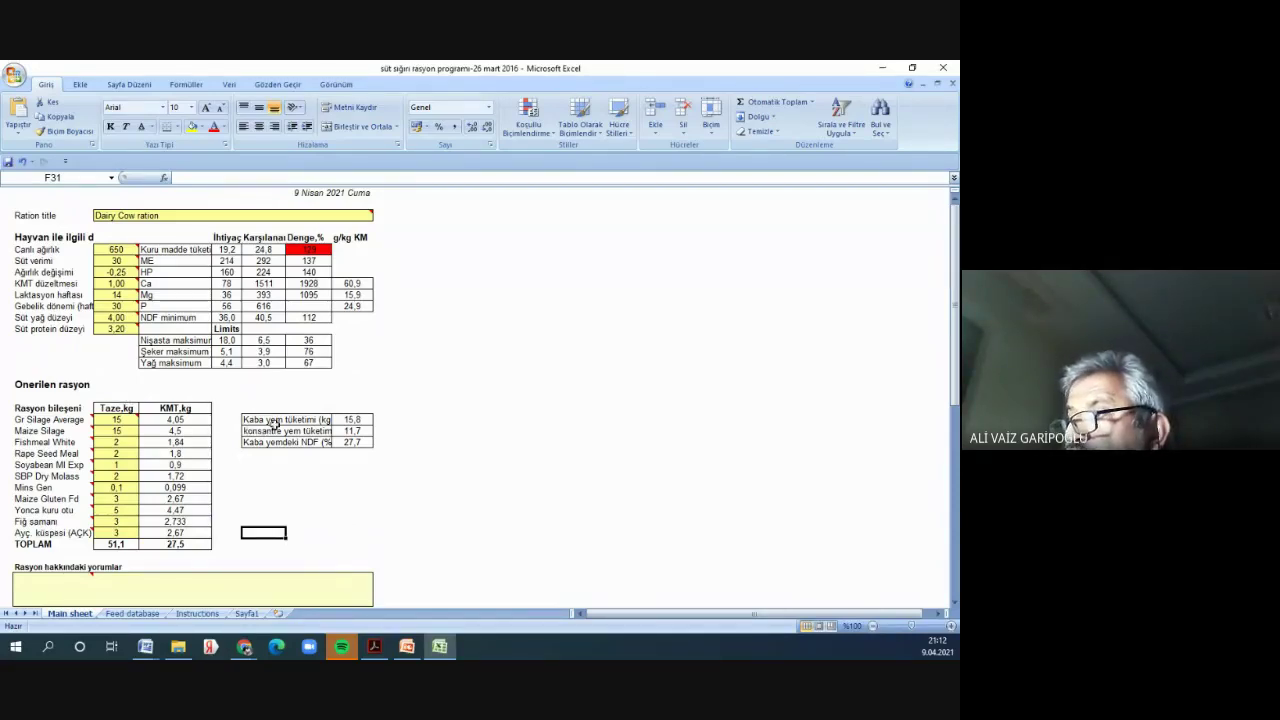
{"action": "left_click", "coordinate": [111, 431]}
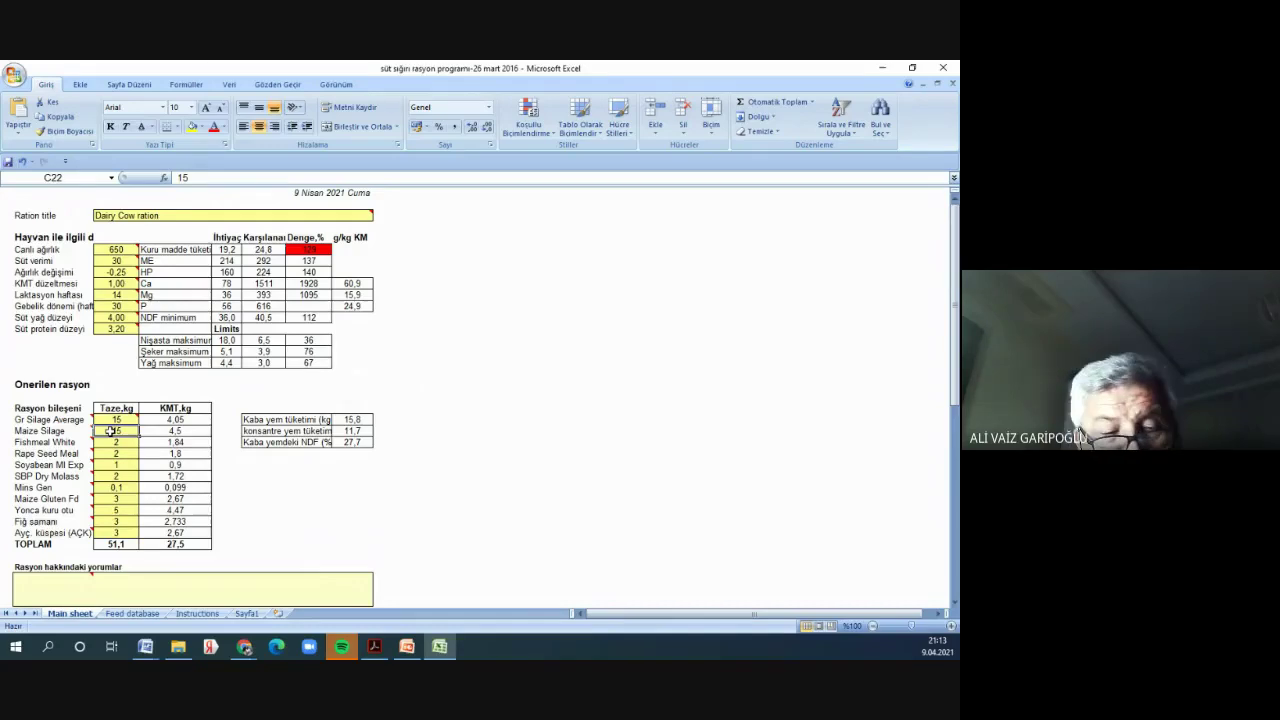
{"action": "type", "text": "20"}
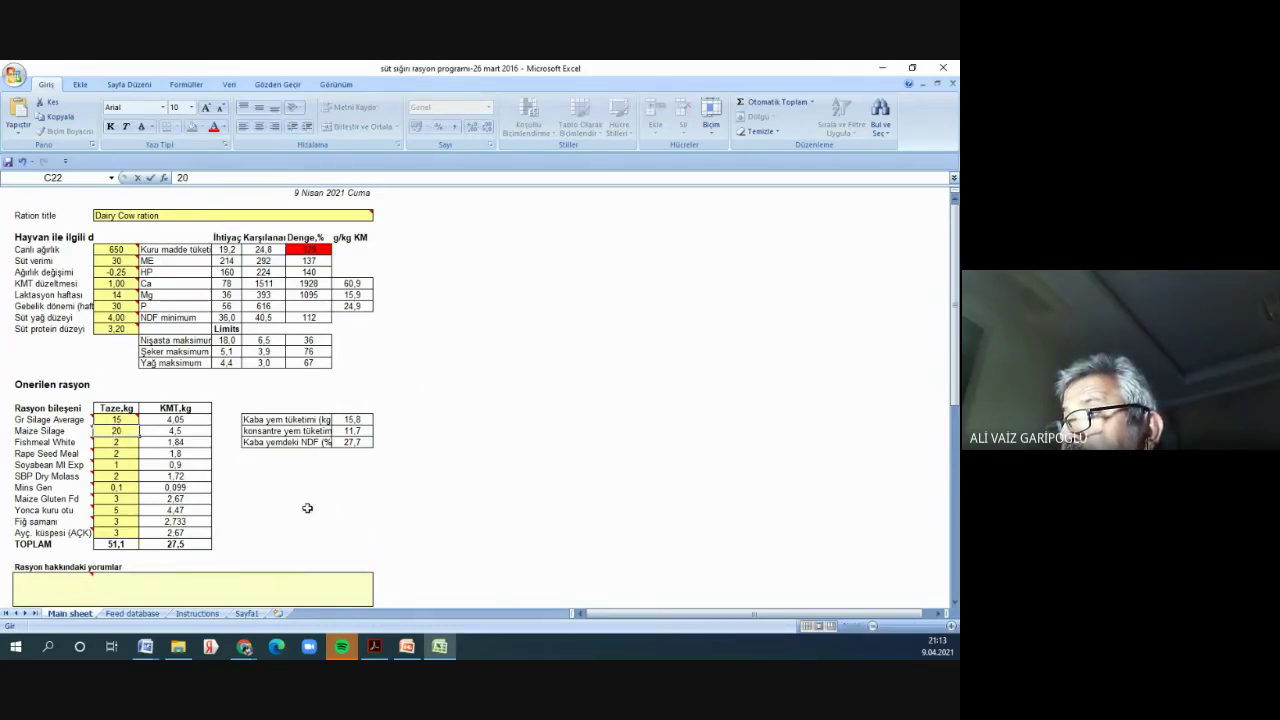
{"action": "left_click", "coordinate": [308, 509]}
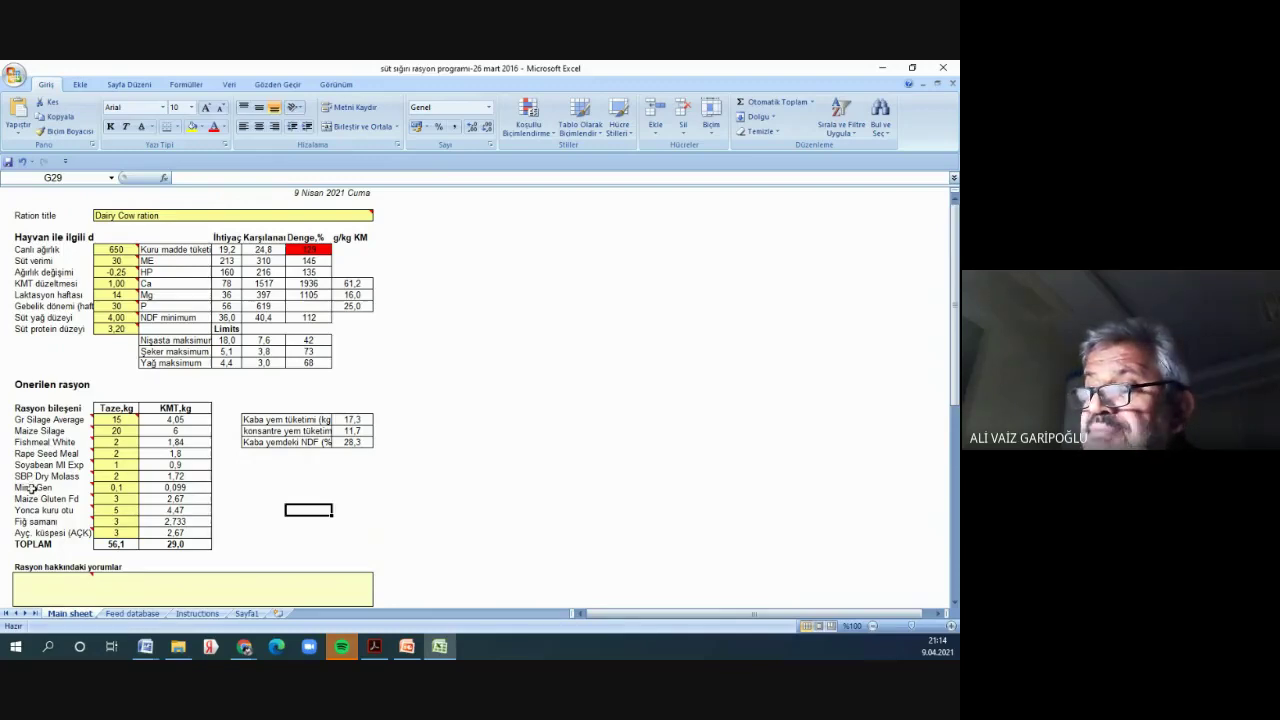
{"action": "mouse_move", "coordinate": [33, 466]}
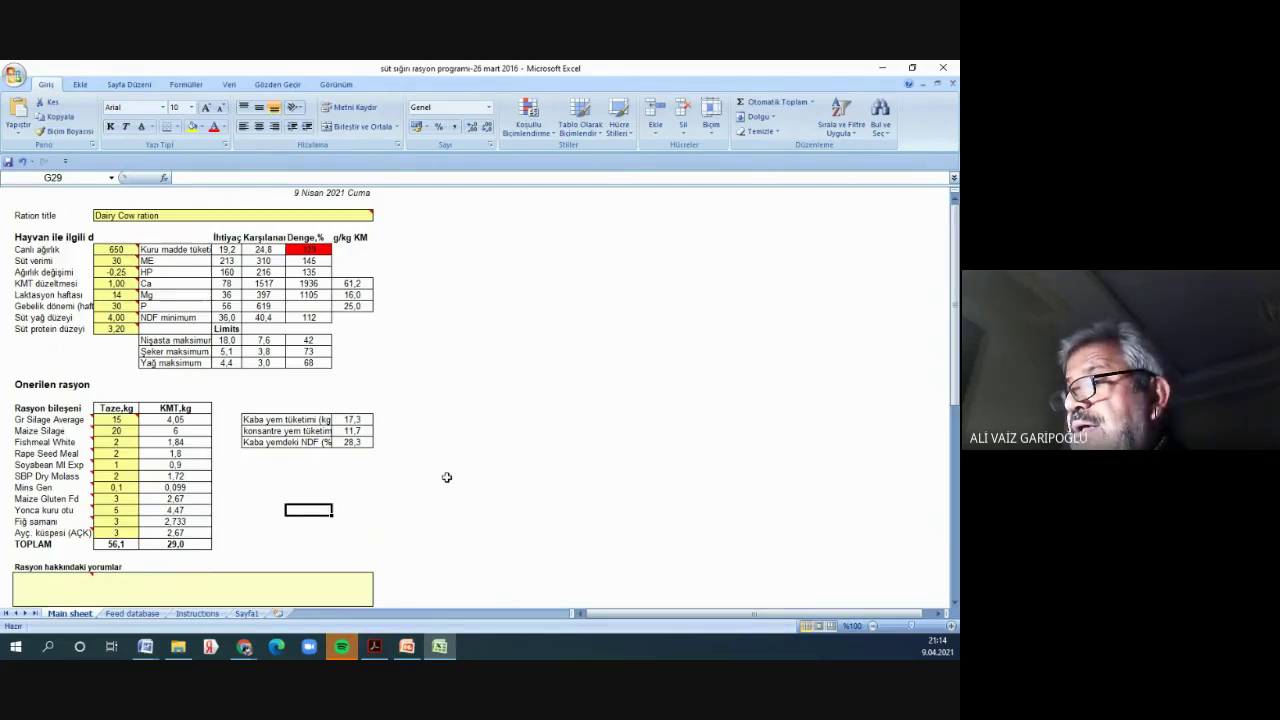
{"action": "scroll", "coordinate": [447, 477], "scroll_direction": "down", "scroll_amount": 2}
{"action": "scroll", "coordinate": [447, 477], "scroll_direction": "up", "scroll_amount": 2}
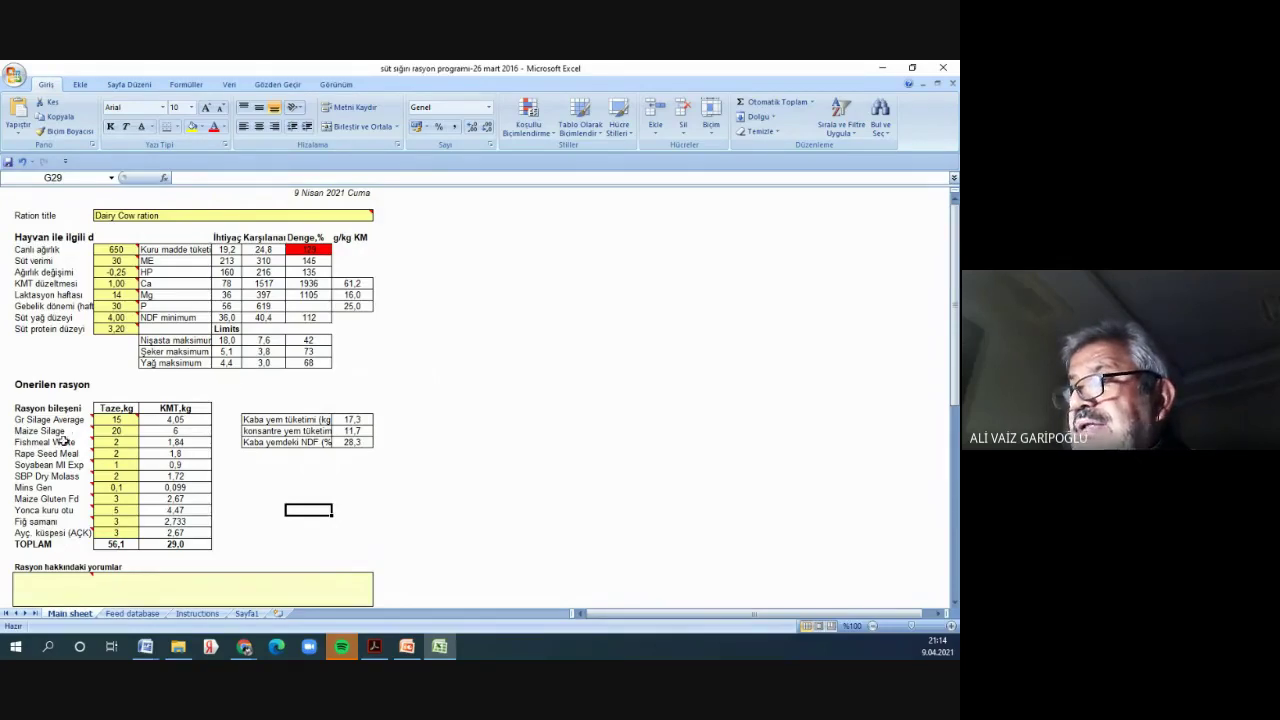
{"action": "mouse_move", "coordinate": [40, 437]}
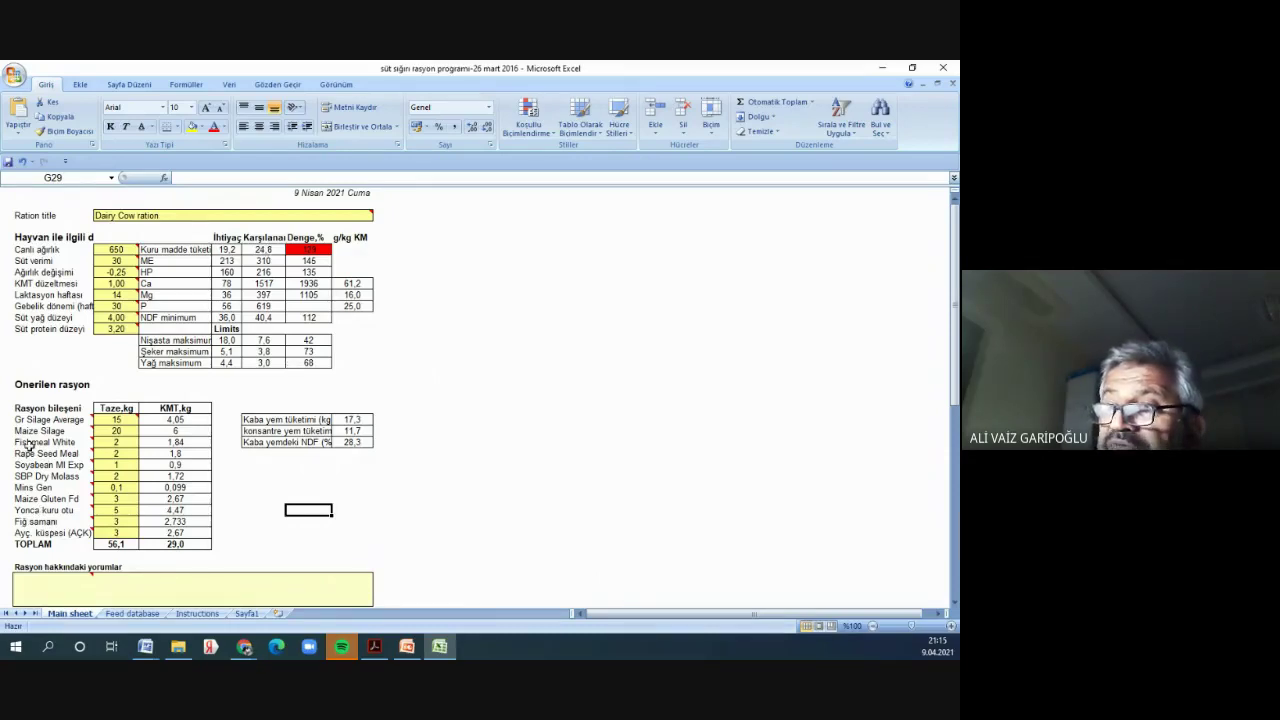
{"action": "mouse_move", "coordinate": [42, 488]}
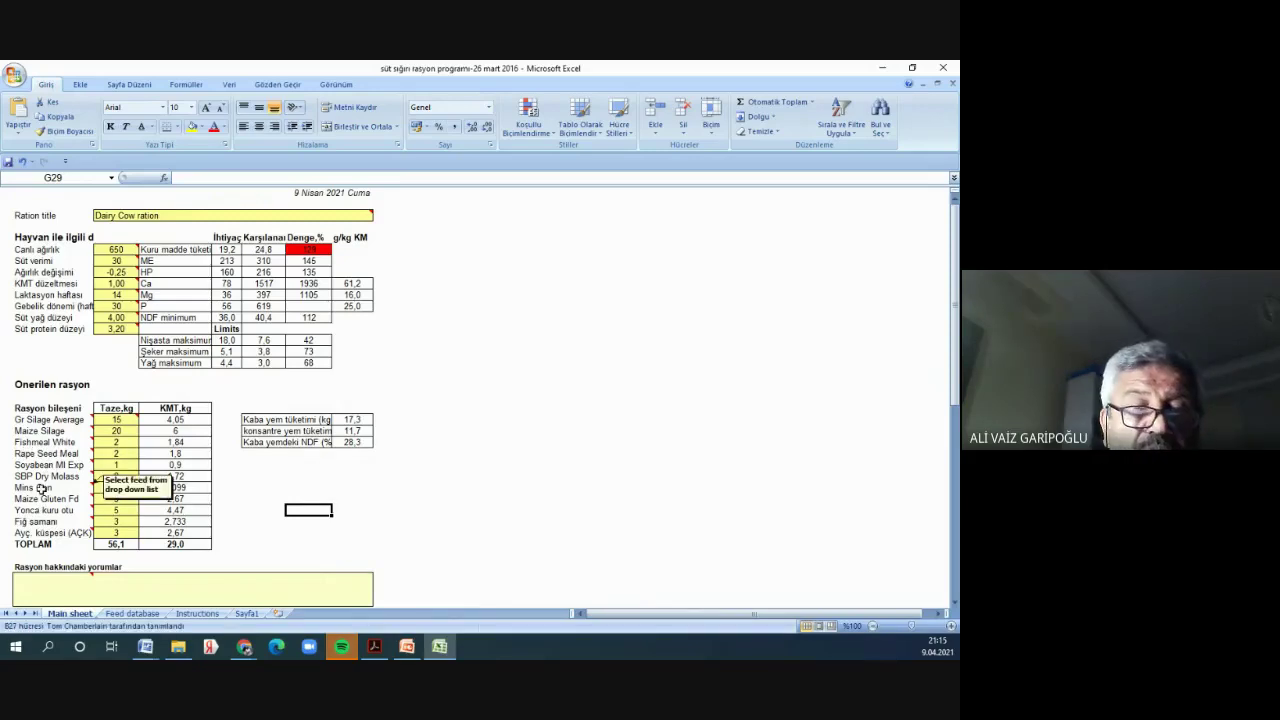
{"action": "mouse_move", "coordinate": [84, 510]}
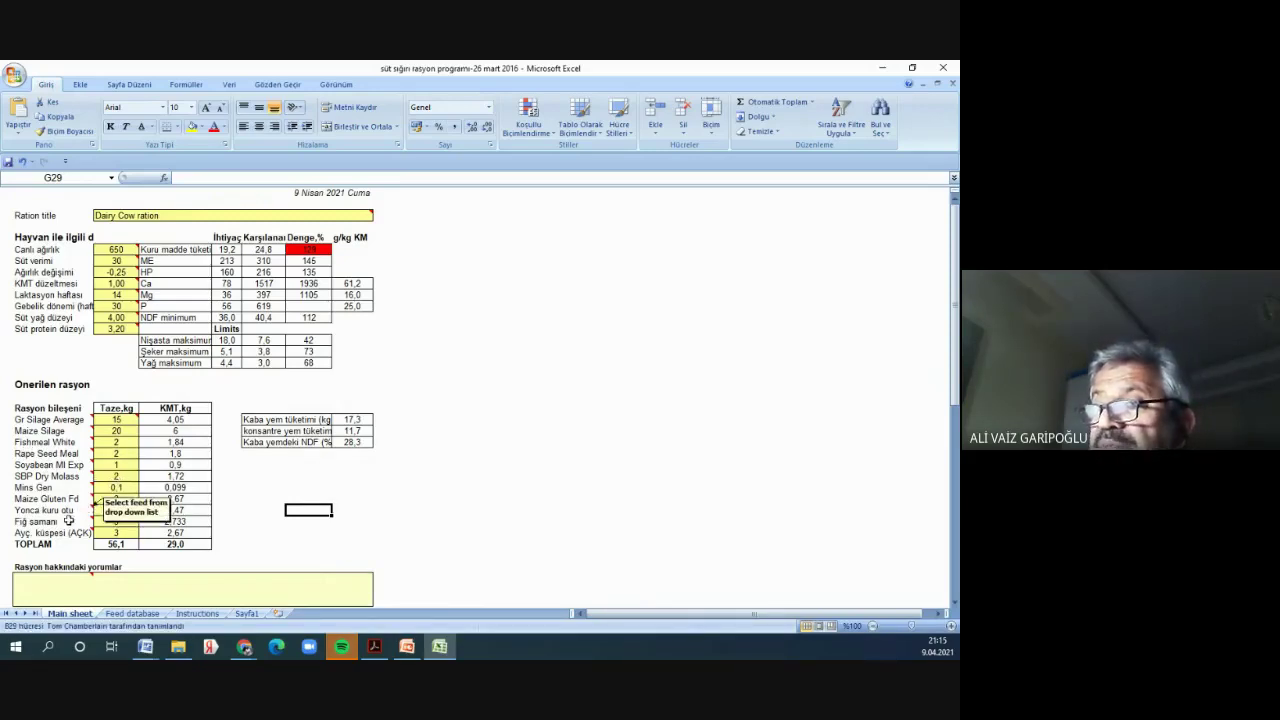
{"action": "mouse_move", "coordinate": [44, 529]}
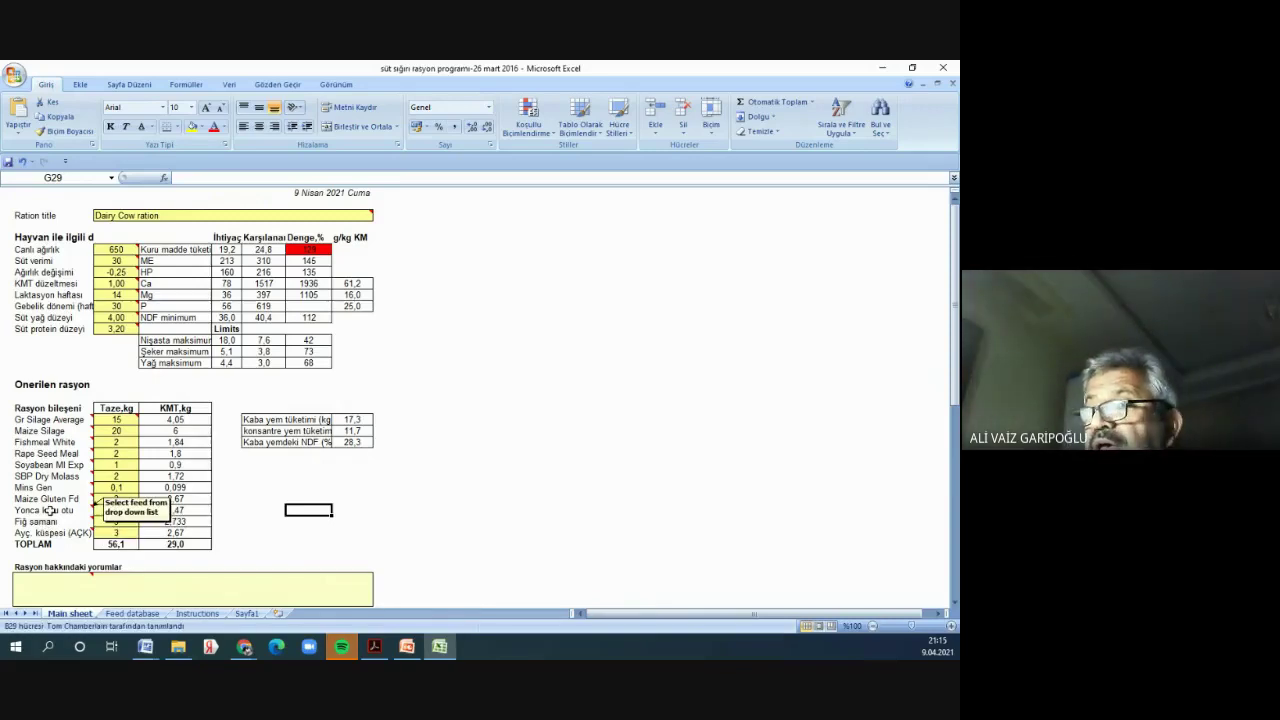
{"action": "mouse_move", "coordinate": [106, 424]}
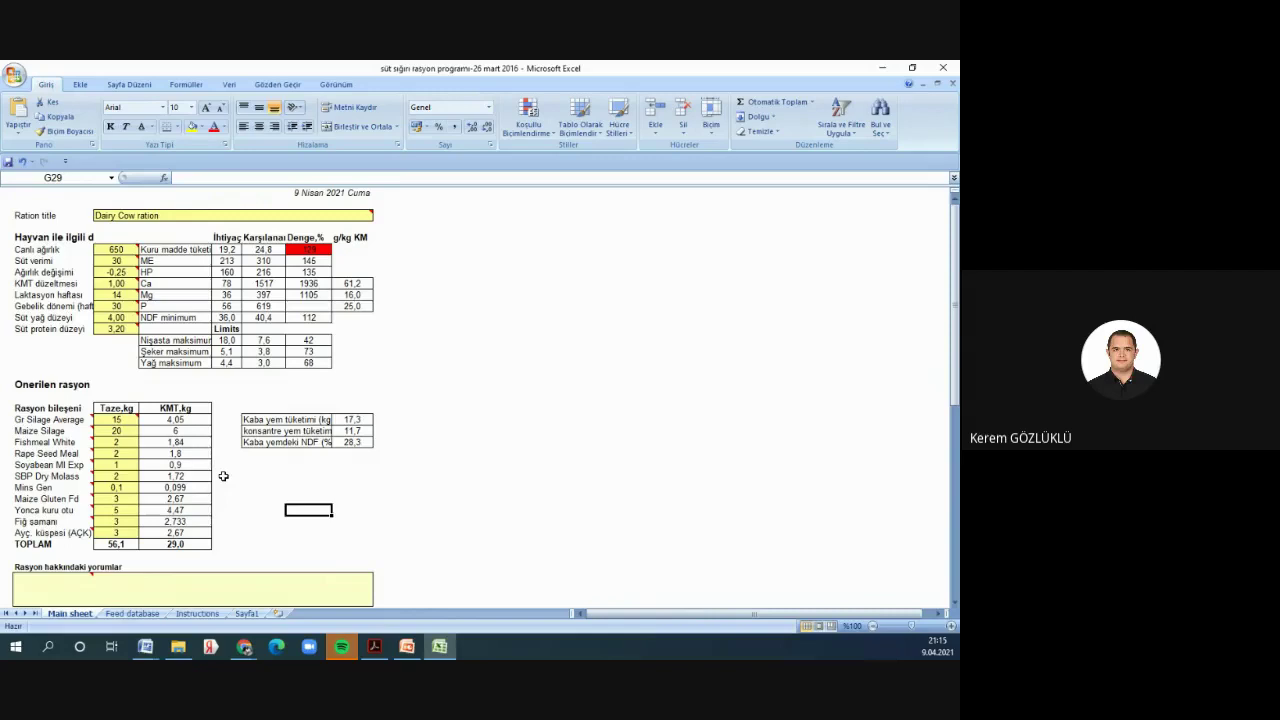
- Reduce the fresh amounts in the ration to 1 kg for Fiğ samanı and 2 kg for Yonca kuru otu
{"action": "left_click", "coordinate": [117, 521]}
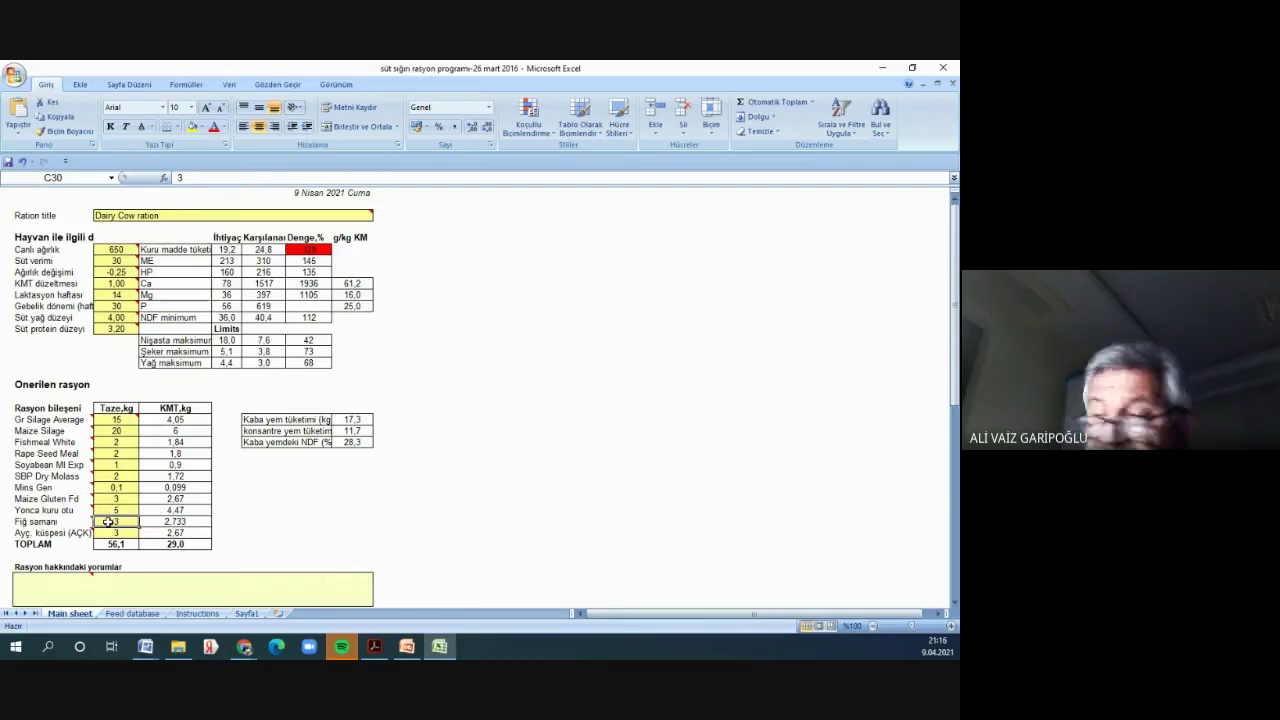
{"action": "type", "text": "1"}
{"action": "left_click", "coordinate": [295, 523]}
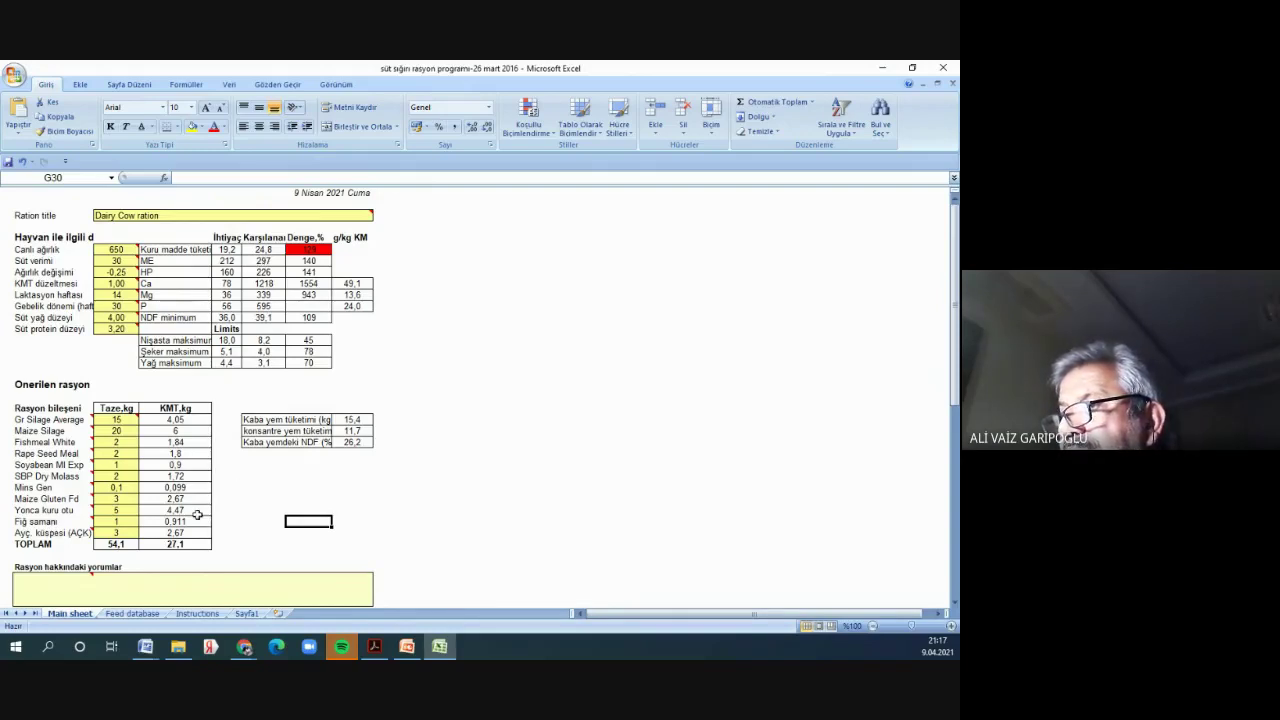
{"action": "left_click", "coordinate": [127, 510]}
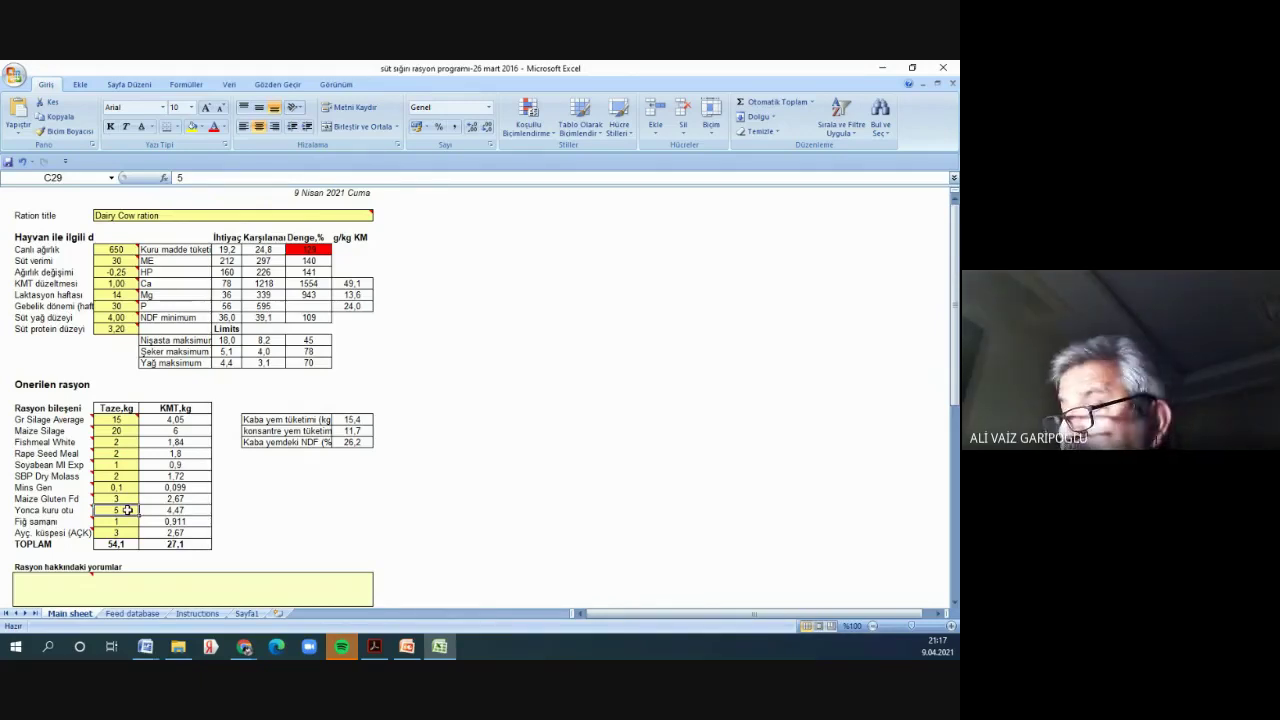
{"action": "type", "text": "2"}
{"action": "left_click", "coordinate": [335, 500]}
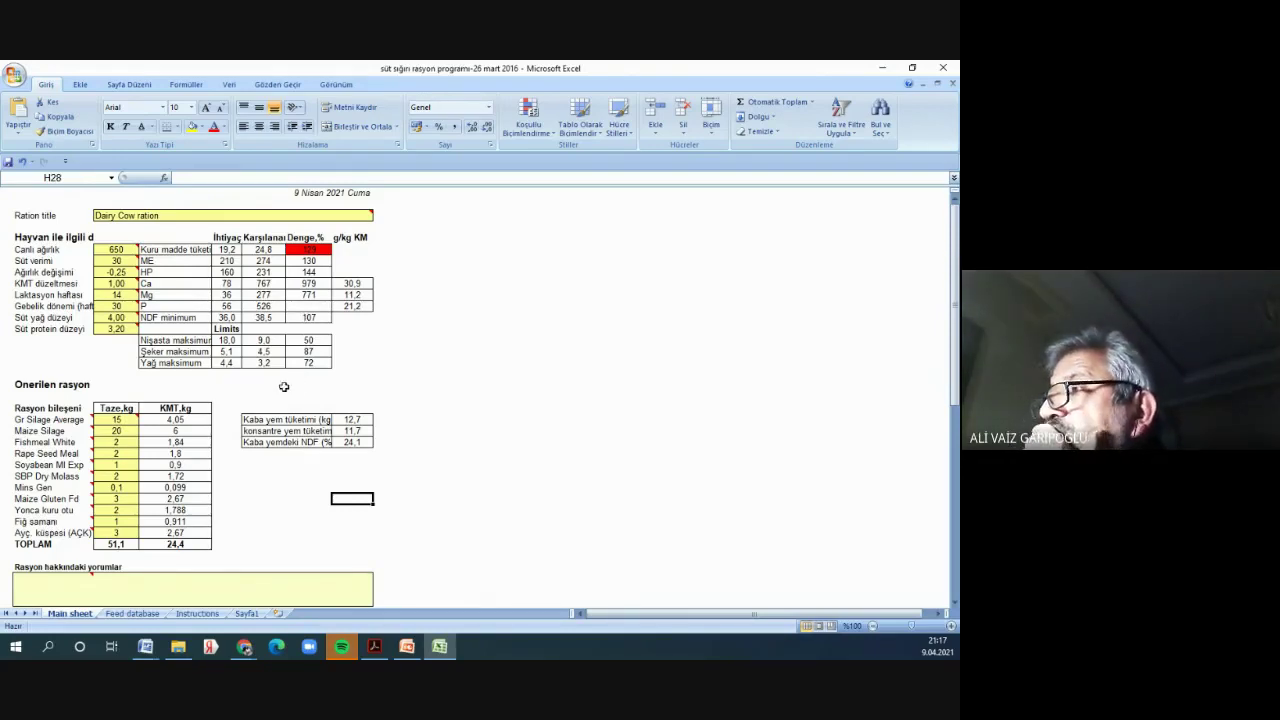
- Reduce the fresh amount of Maize Silage to 15 kg and inspect the supplied value in the dry matter intake row
{"action": "left_click", "coordinate": [112, 432]}
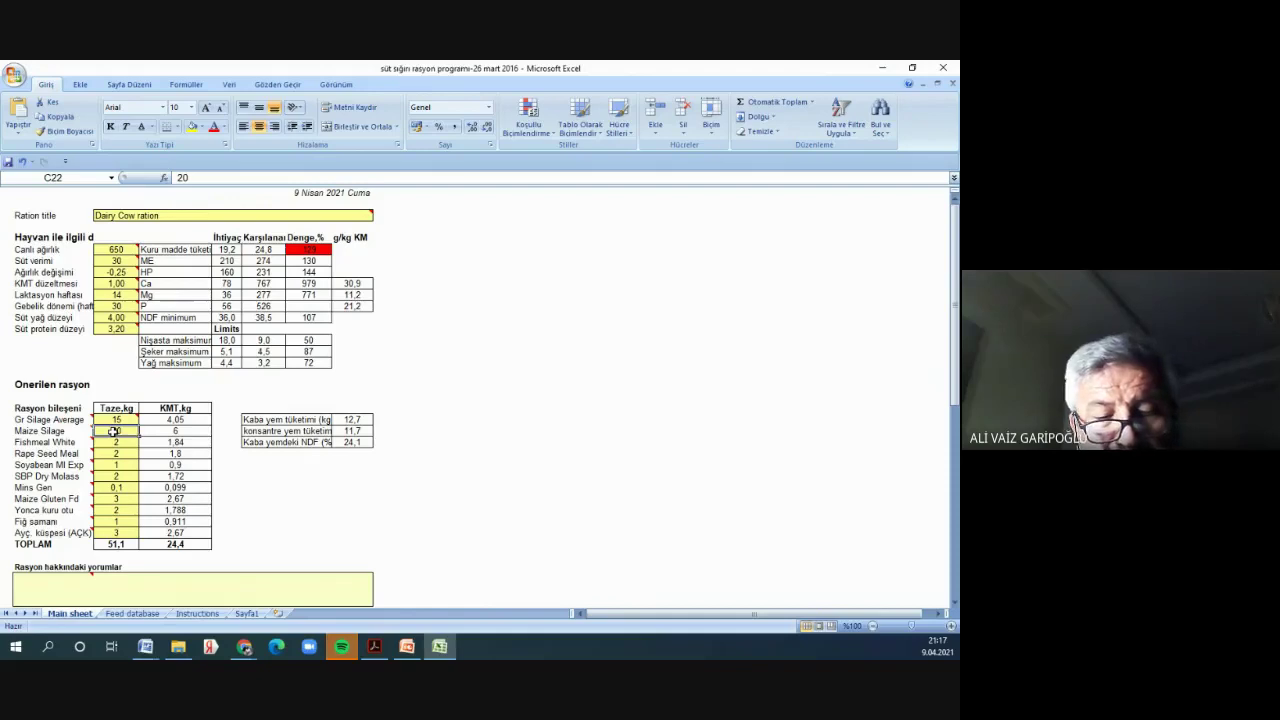
{"action": "type", "text": "1"}
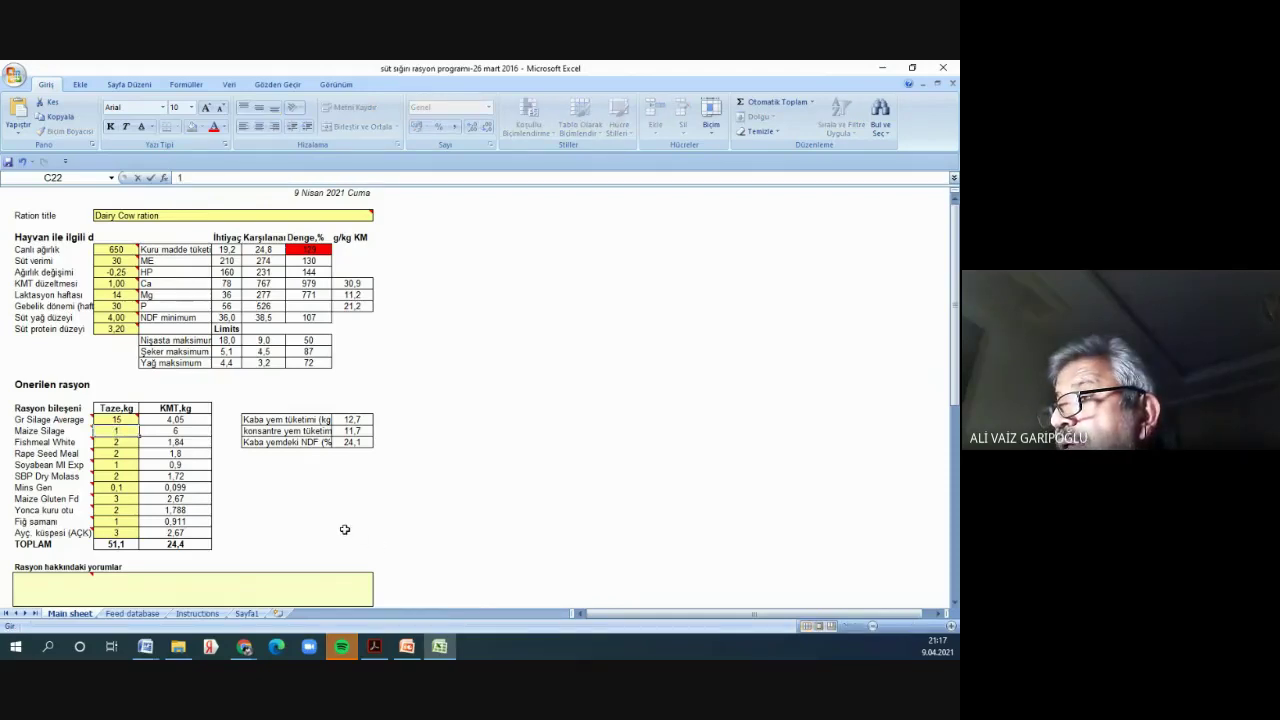
{"action": "type", "text": "5"}
{"action": "left_click", "coordinate": [324, 504]}
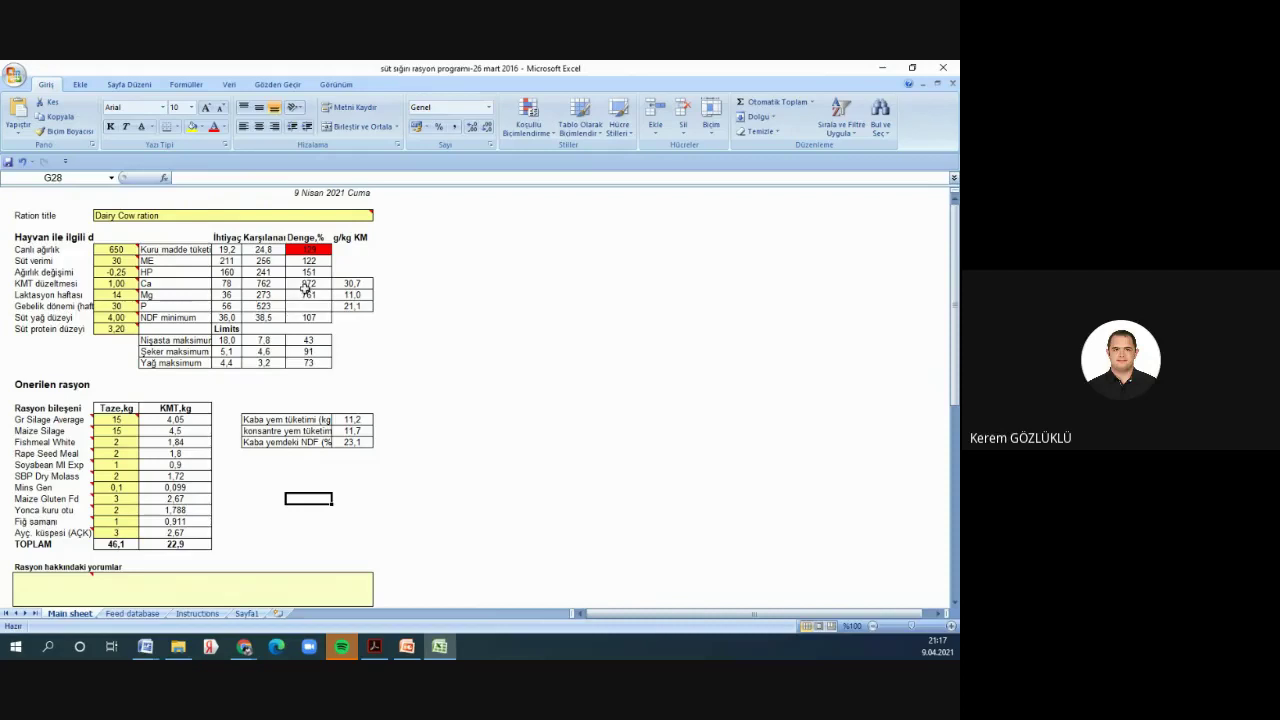
{"action": "left_click", "coordinate": [279, 250]}
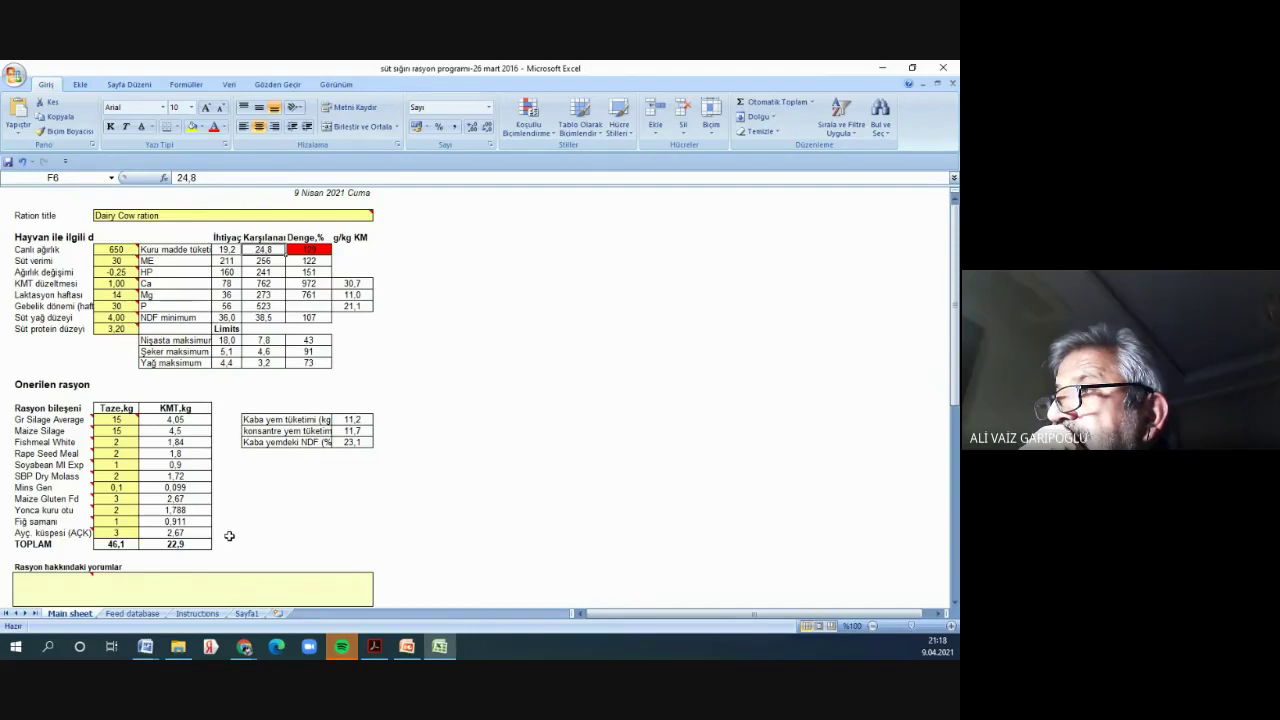
{"action": "left_click", "coordinate": [273, 515]}
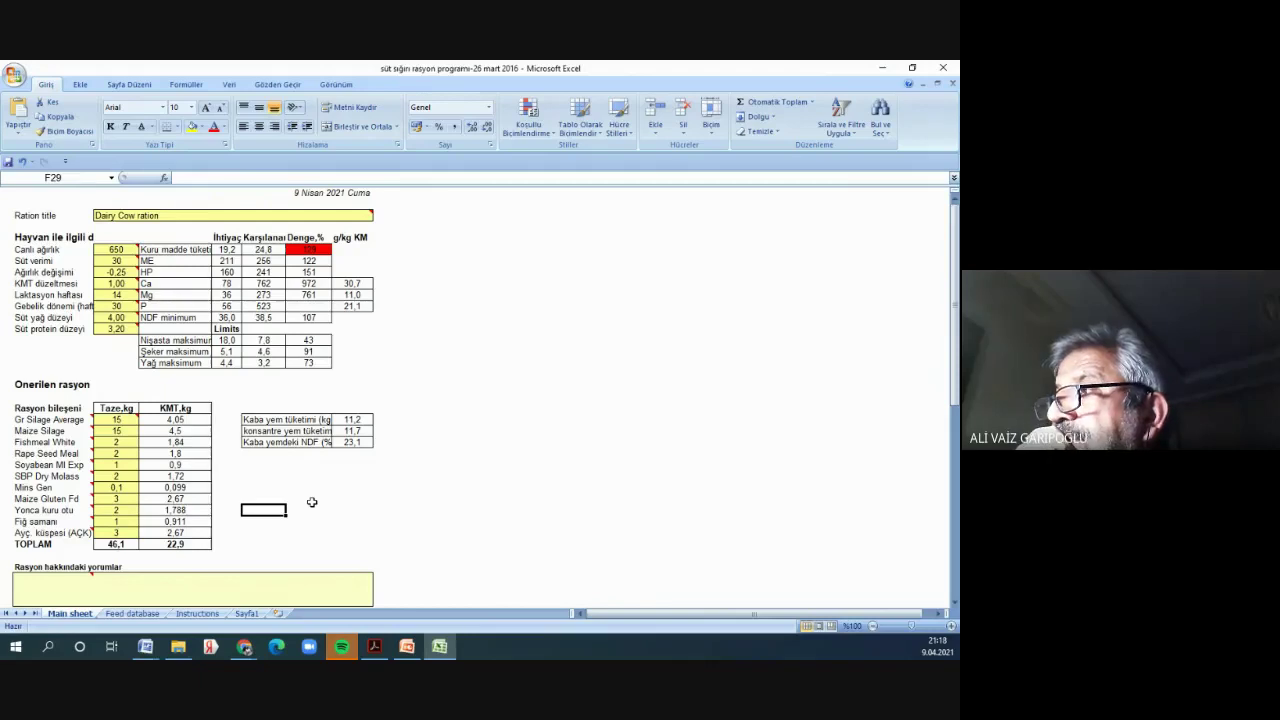
- Set the fresh amount of Yonca kuru otu in the proposed ration to 3 kg
{"action": "left_click", "coordinate": [263, 250]}
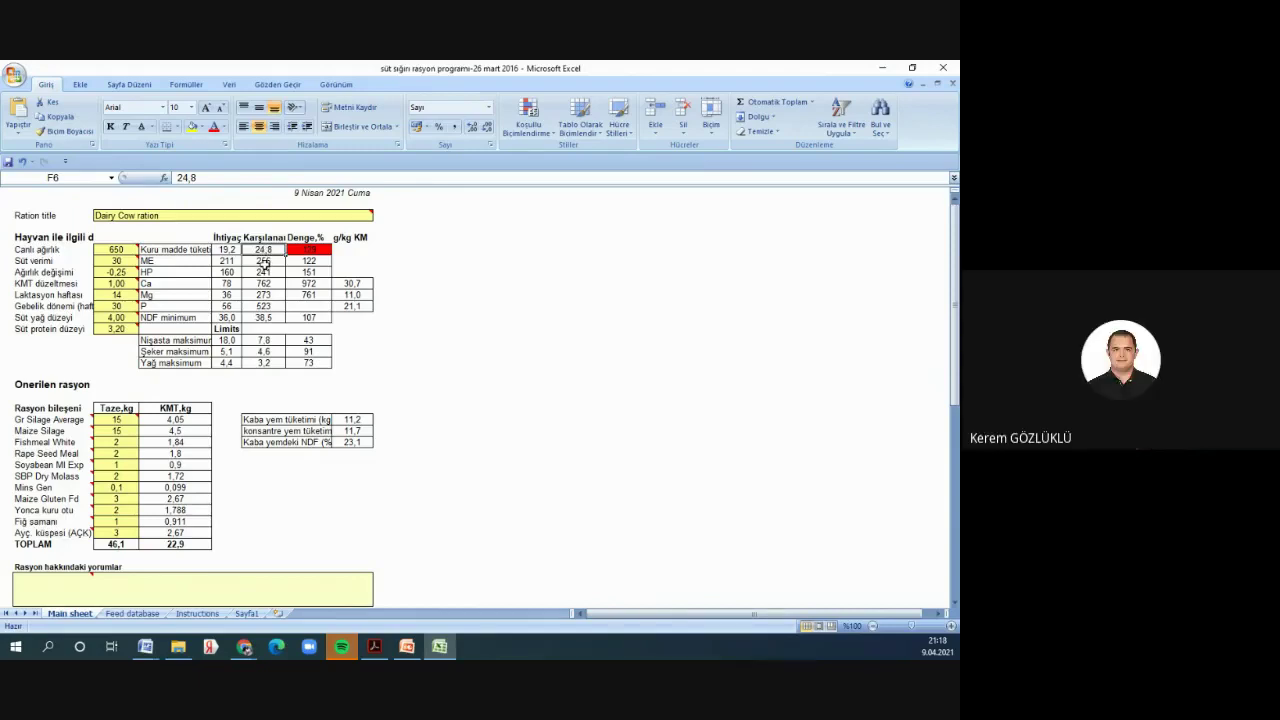
{"action": "left_click", "coordinate": [118, 521]}
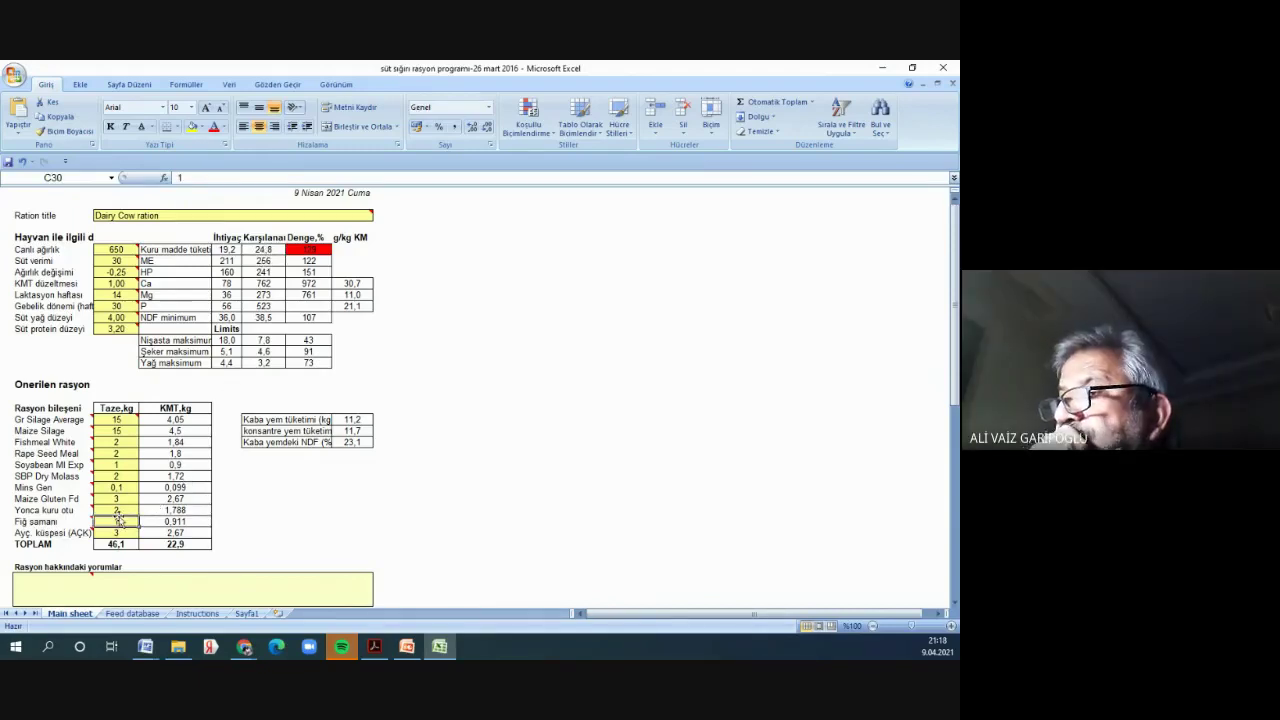
{"action": "left_click", "coordinate": [118, 511]}
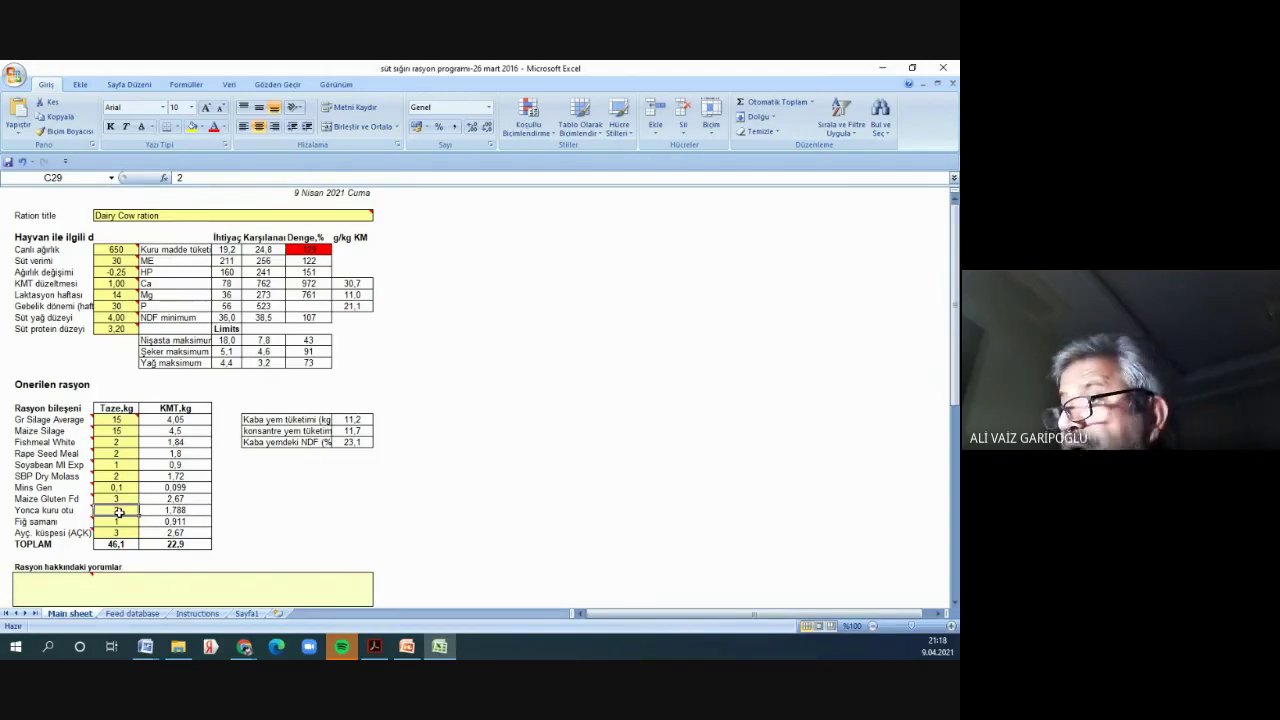
{"action": "type", "text": "3"}
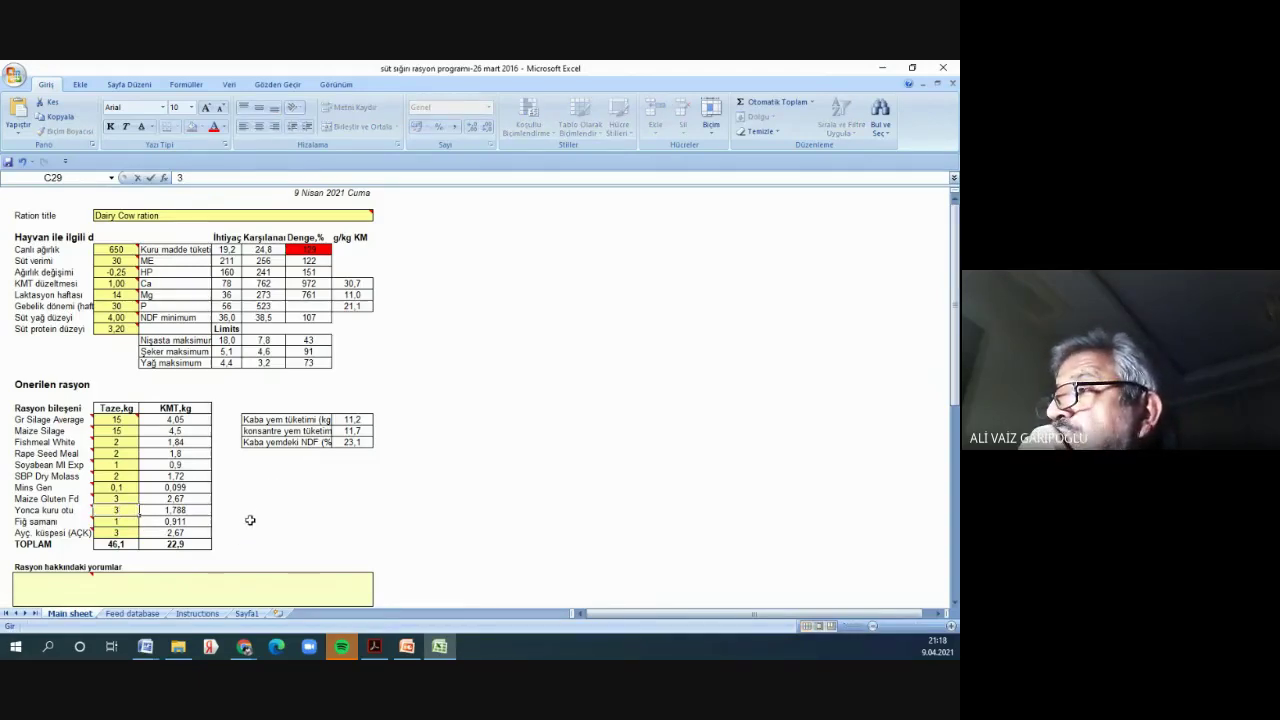
{"action": "left_click", "coordinate": [251, 519]}
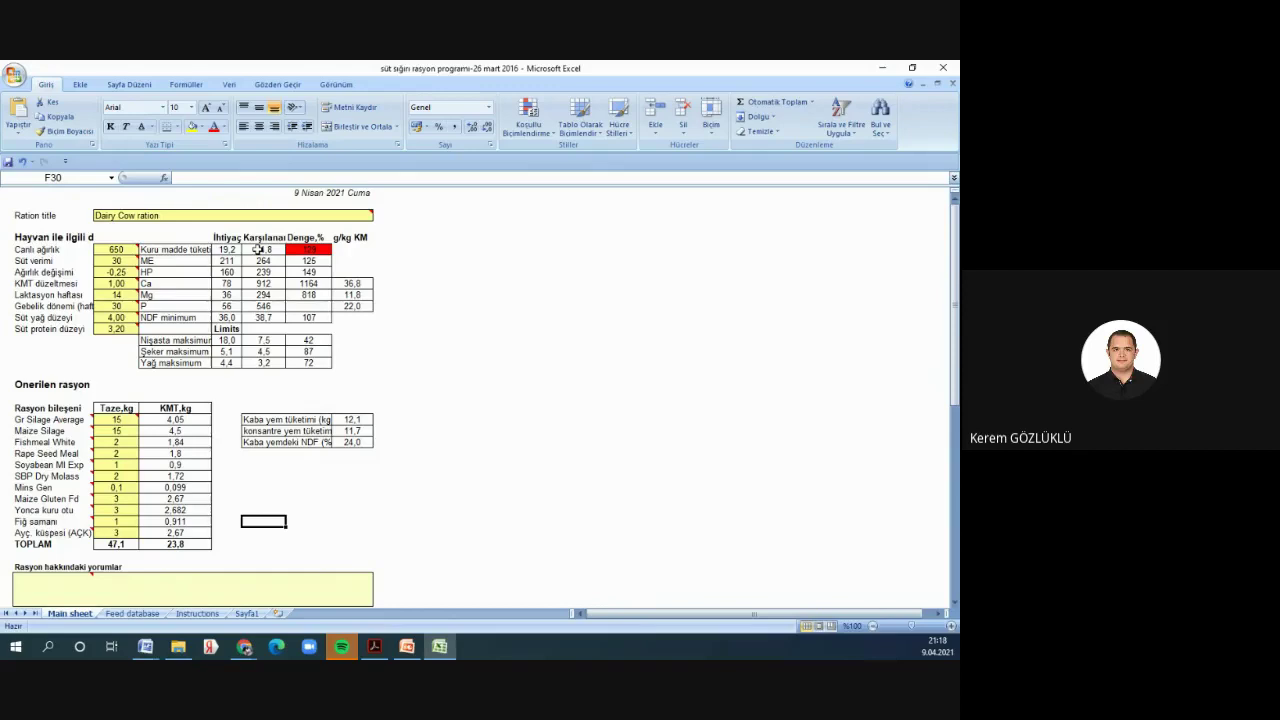
- Inspect the supplied values for ME and dry matter intake and the formula behind the dry matter balance percentage
{"action": "left_click", "coordinate": [261, 263]}
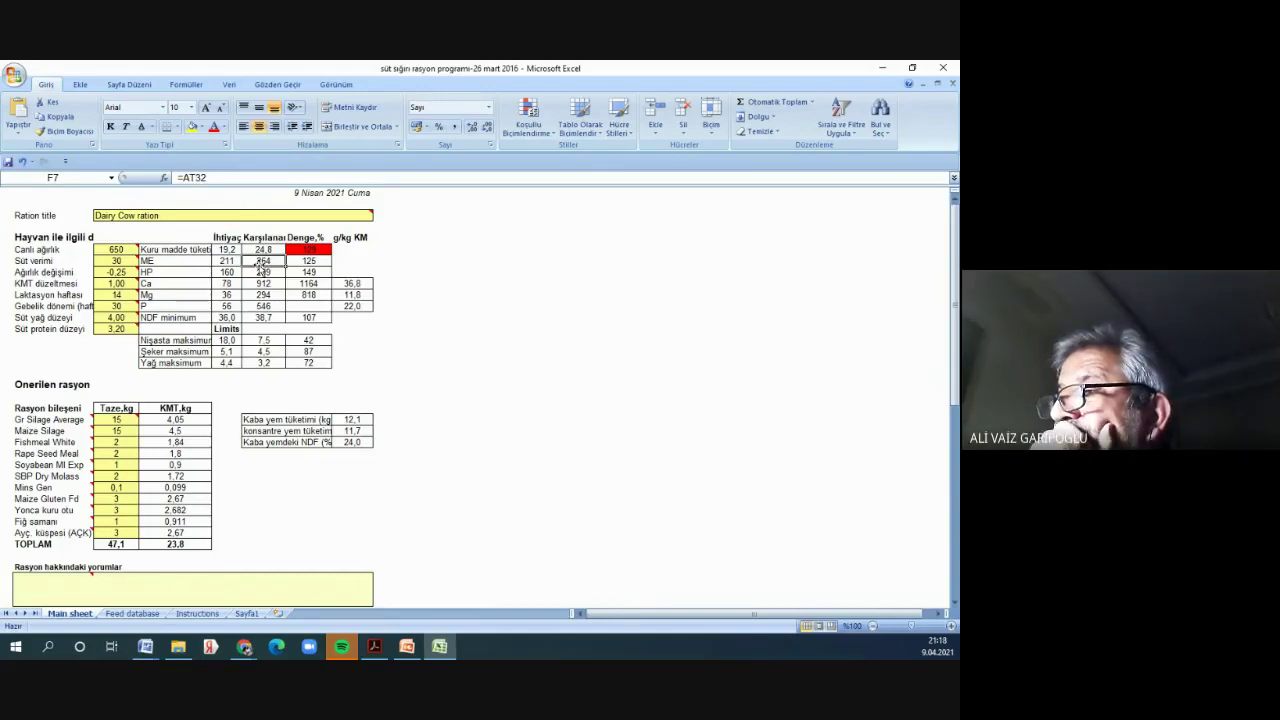
{"action": "left_click", "coordinate": [265, 249]}
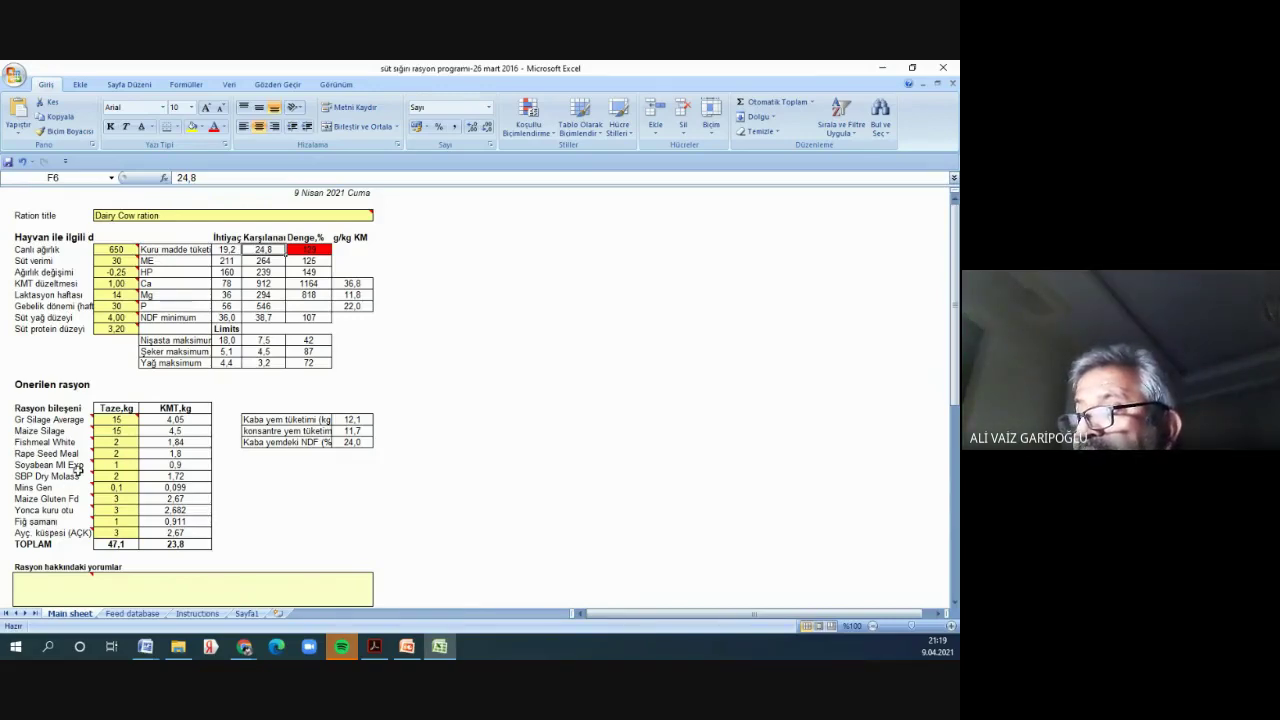
{"action": "scroll", "coordinate": [78, 468], "scroll_direction": "down", "scroll_amount": 1}
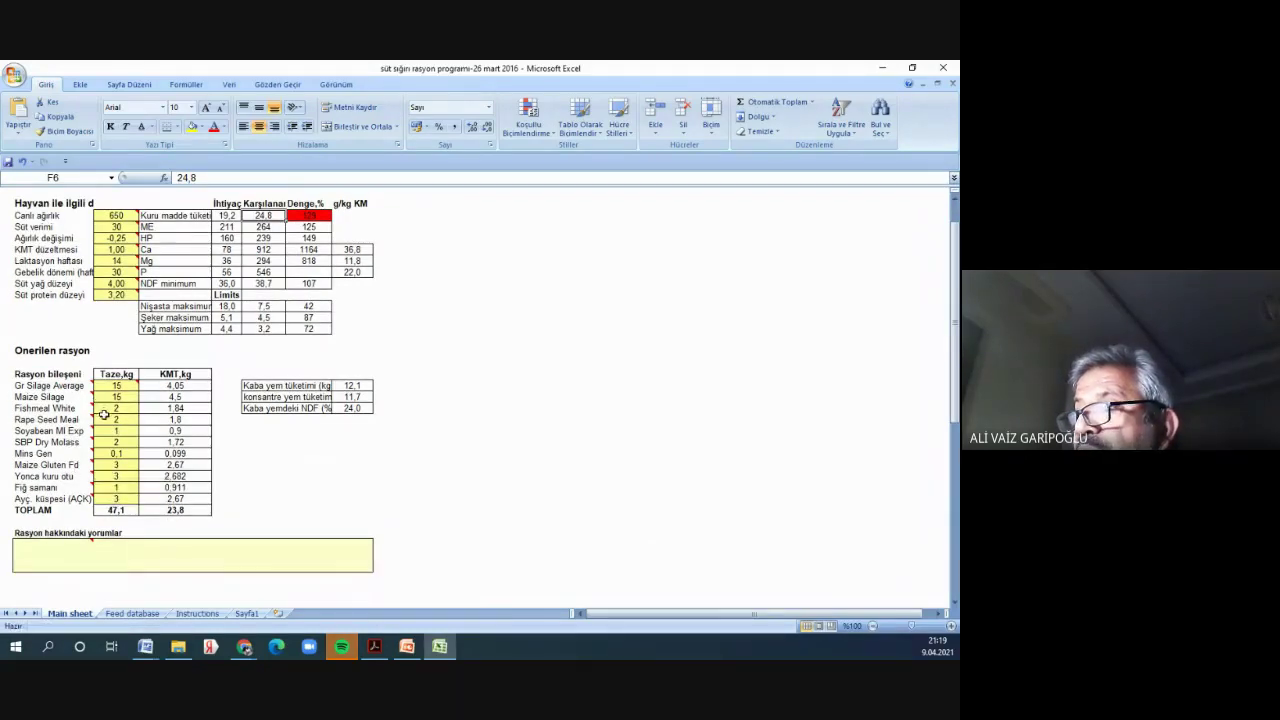
{"action": "scroll", "coordinate": [196, 370], "scroll_direction": "up", "scroll_amount": 1}
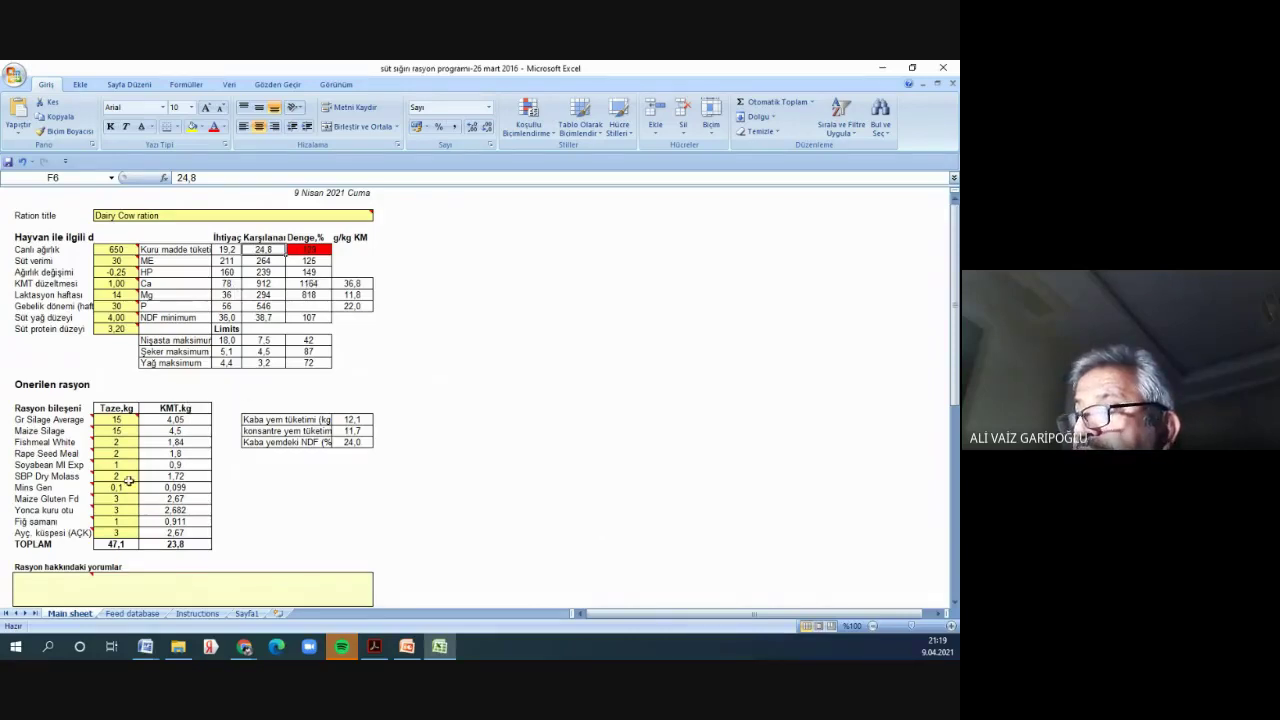
{"action": "left_click", "coordinate": [318, 249]}
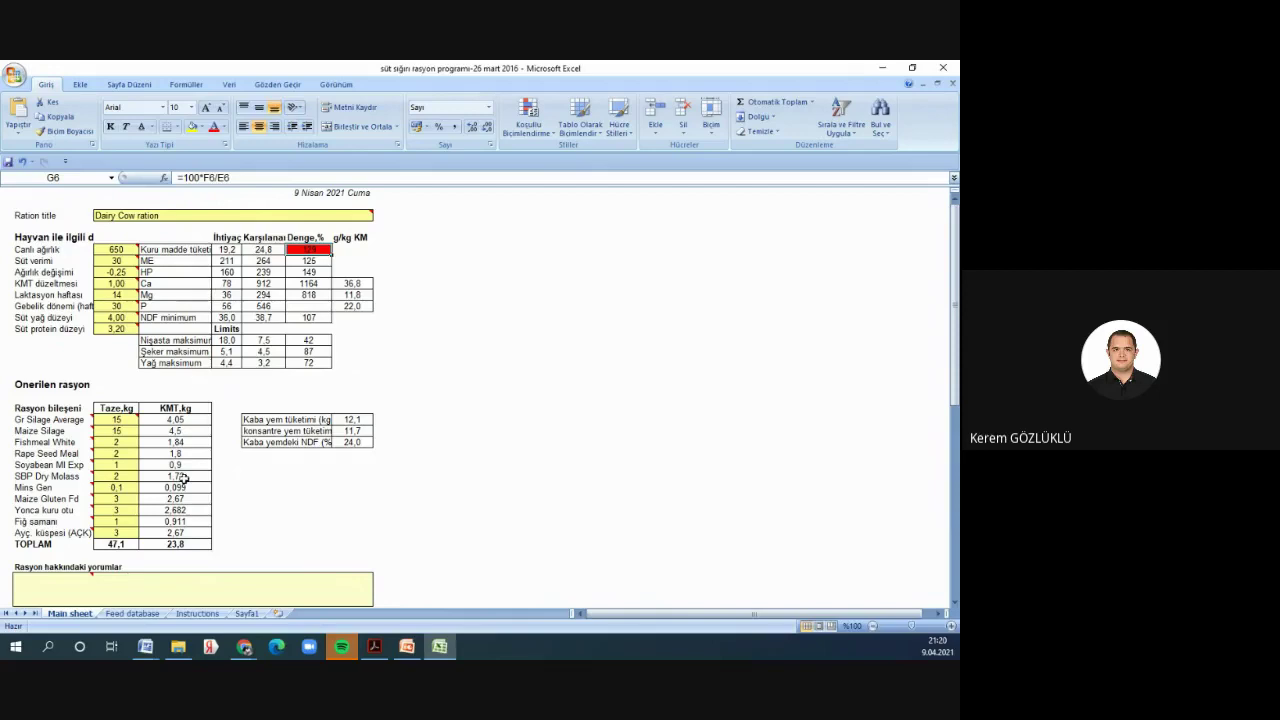
- Reduce the fresh amount of Soyabean Ml Exp to 0,5 kg
{"action": "left_click", "coordinate": [125, 533]}
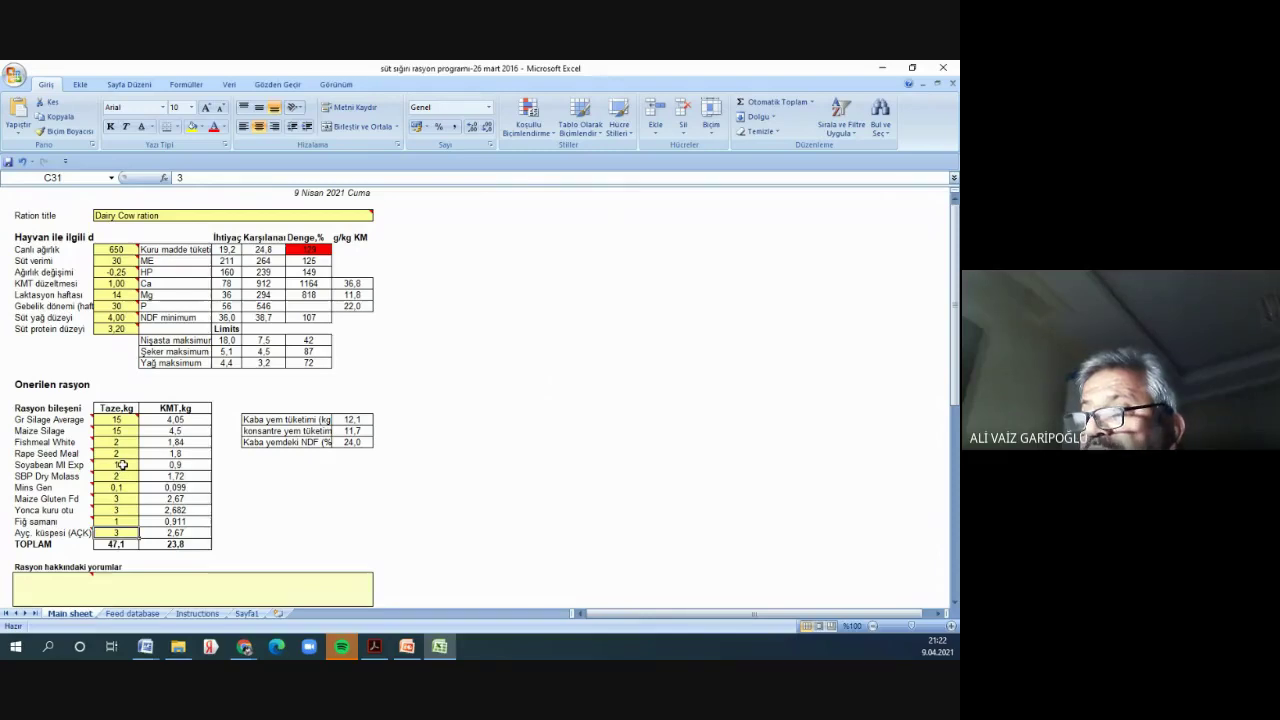
{"action": "left_click", "coordinate": [120, 465]}
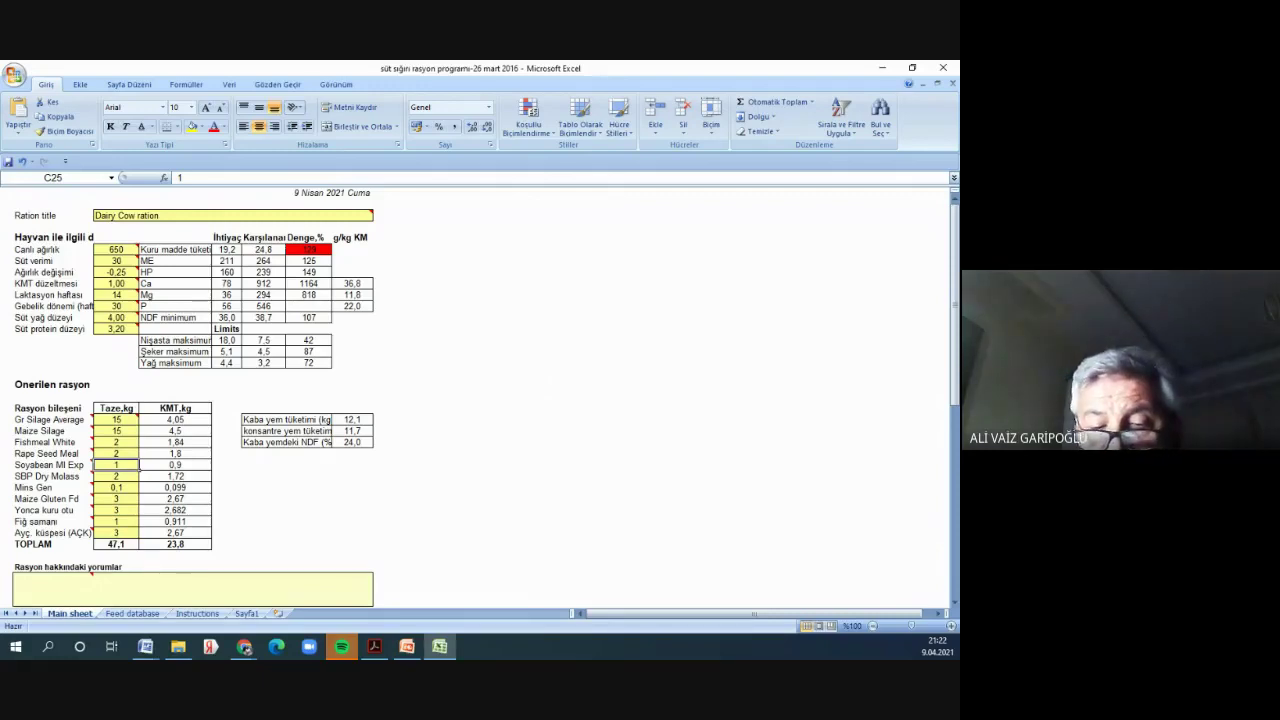
{"action": "type", "text": "0,"}
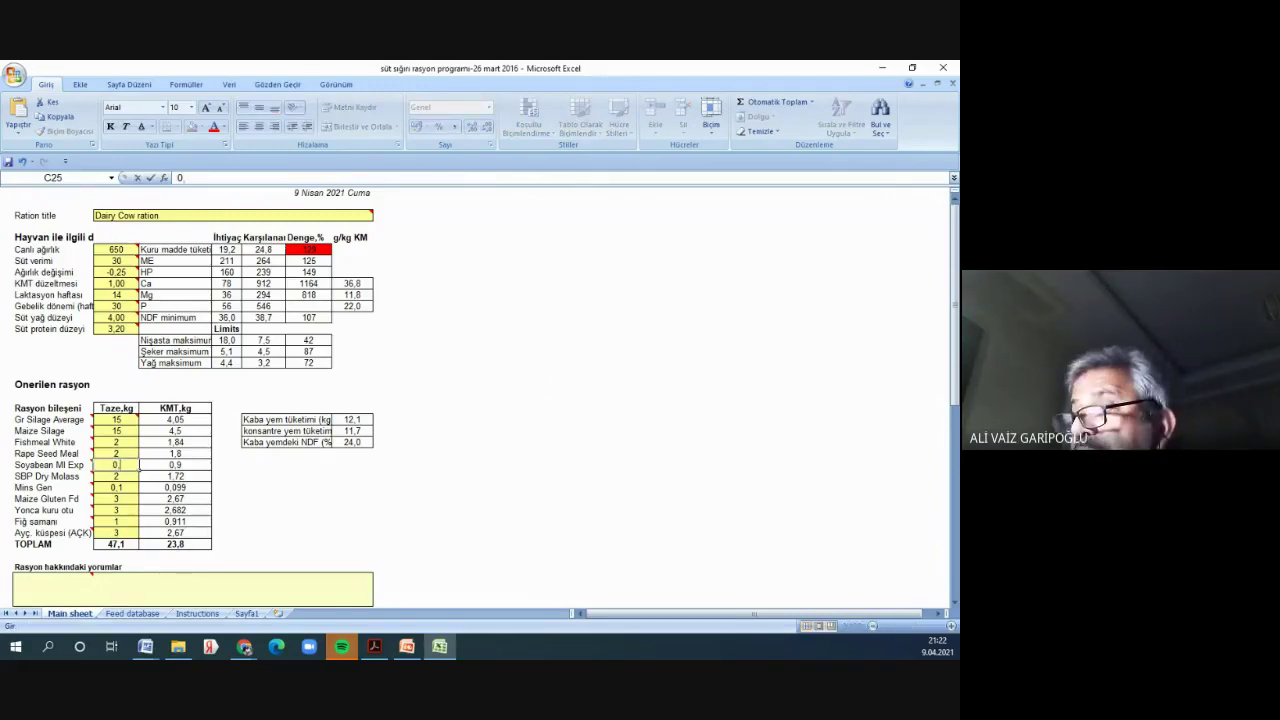
{"action": "type", "text": "5"}
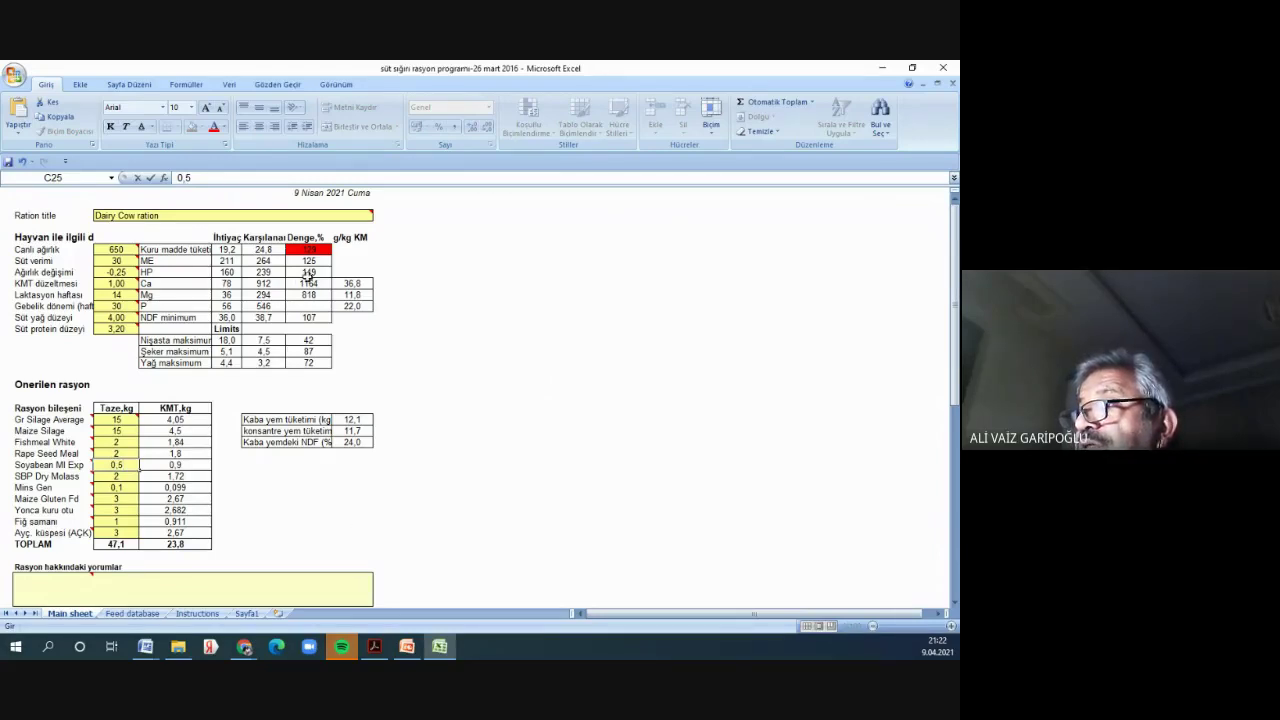
{"action": "left_click", "coordinate": [489, 461]}
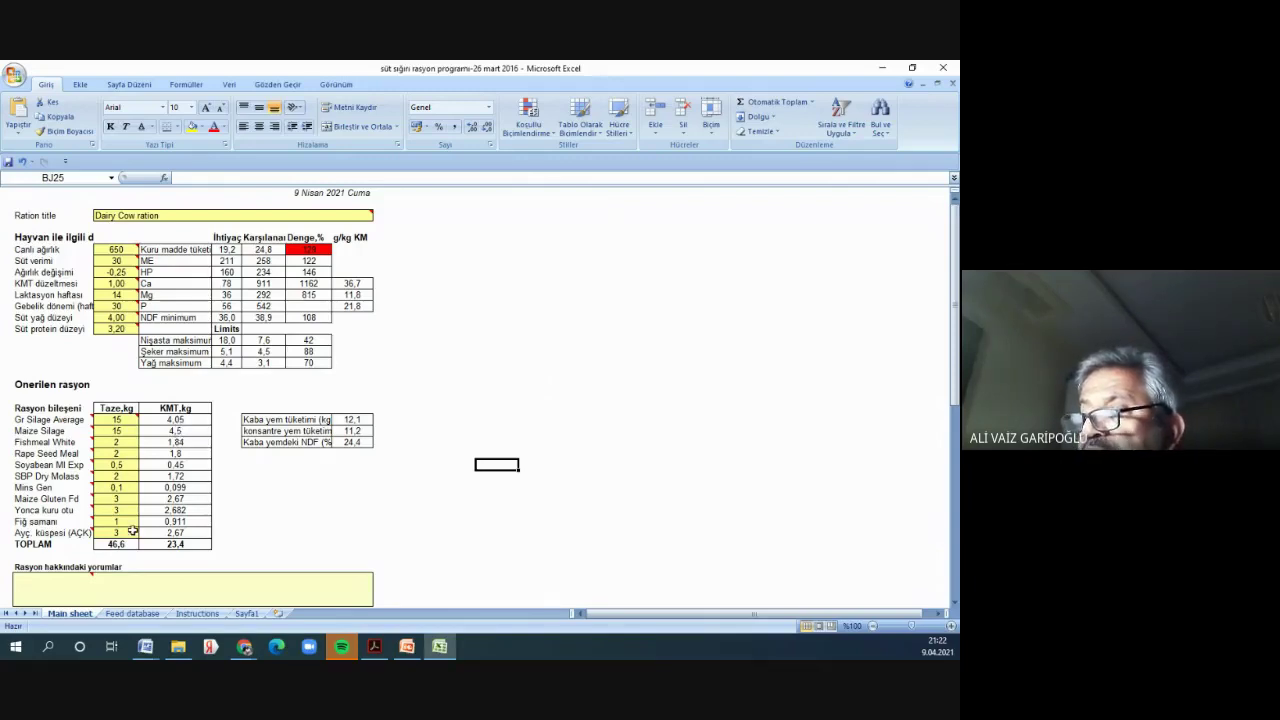
- Reduce the fresh amounts in the ration to 1 kg for Ayç. küspesi (AÇK) and 0 for Rape Seed Meal
{"action": "left_click", "coordinate": [124, 535]}
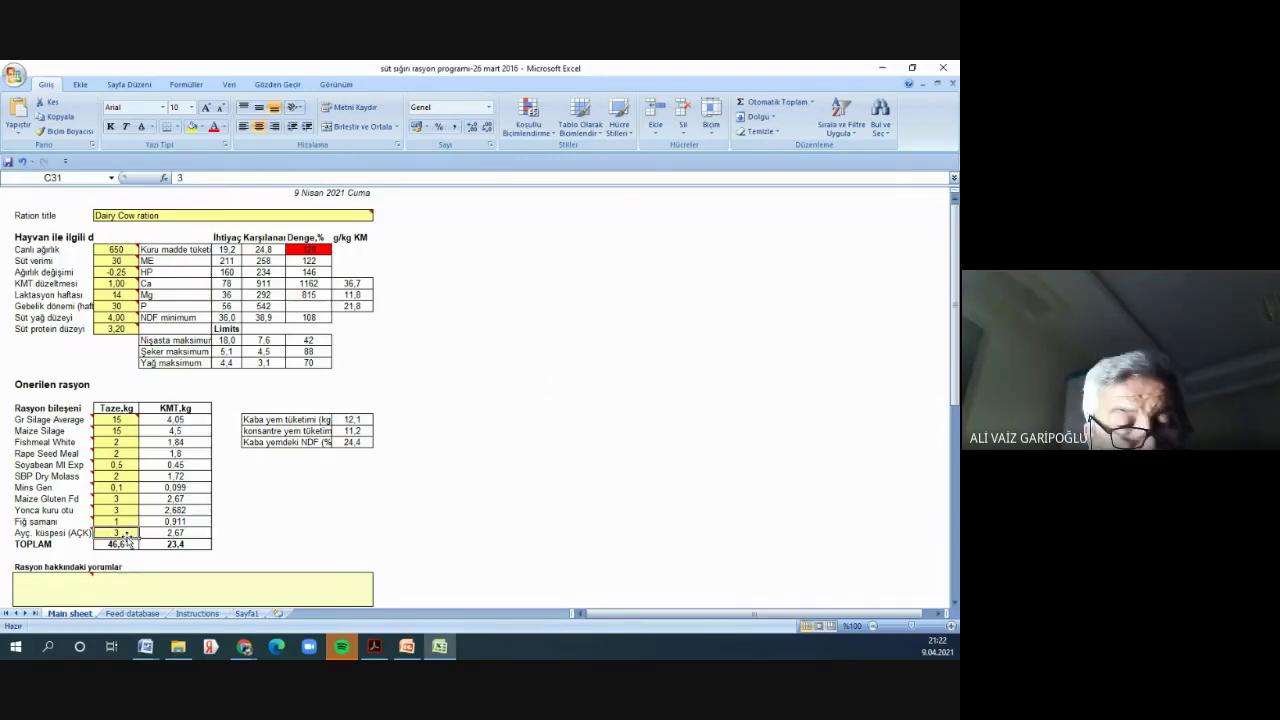
{"action": "type", "text": "1"}
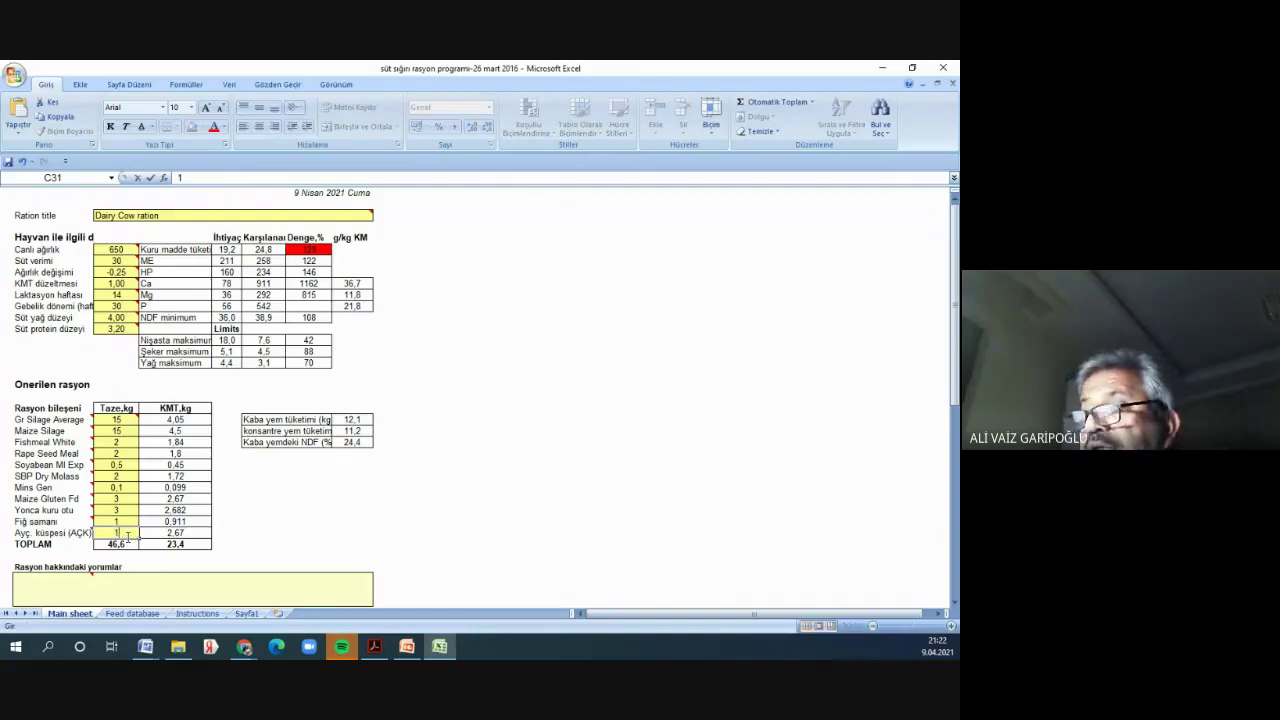
{"action": "left_click", "coordinate": [323, 531]}
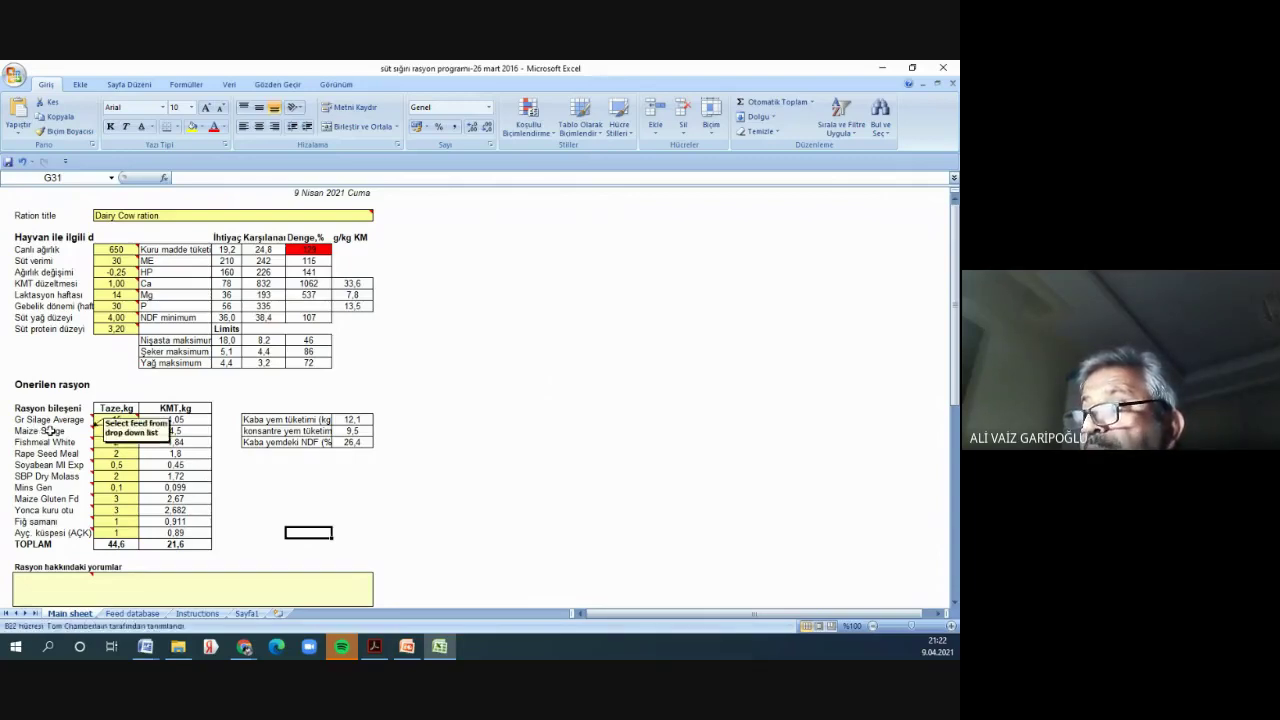
{"action": "mouse_move", "coordinate": [92, 446]}
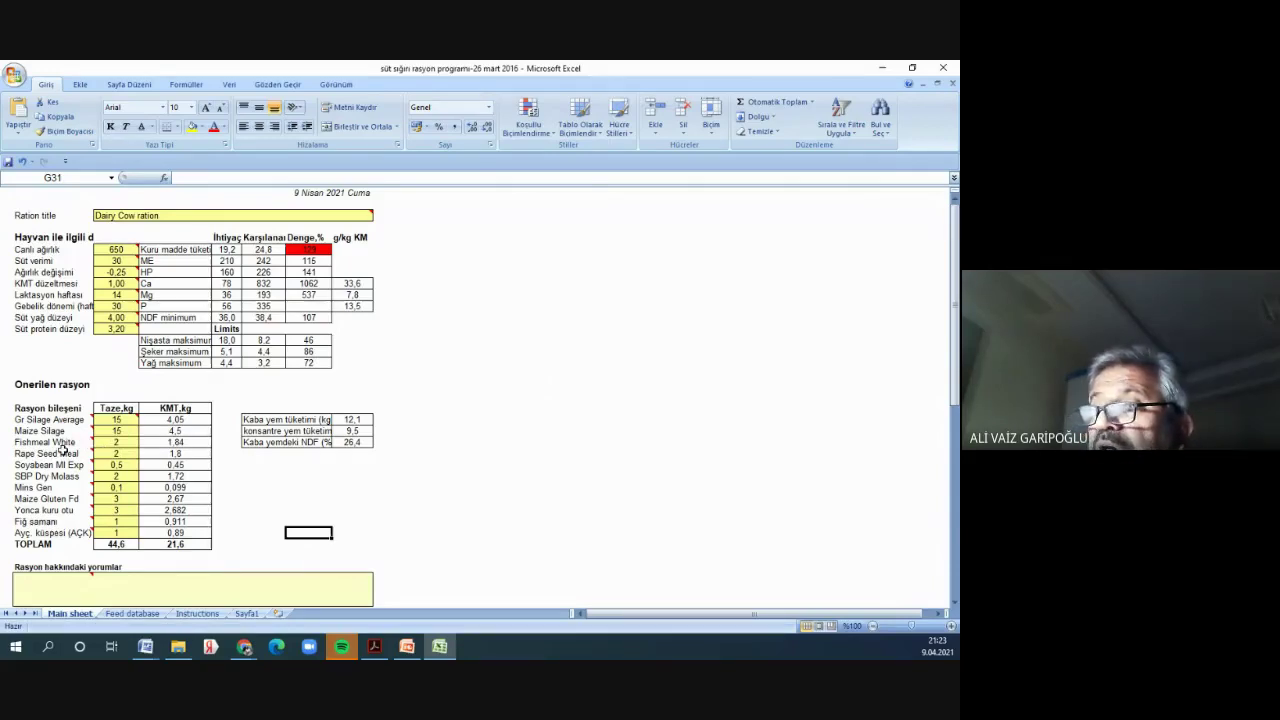
{"action": "mouse_move", "coordinate": [44, 458]}
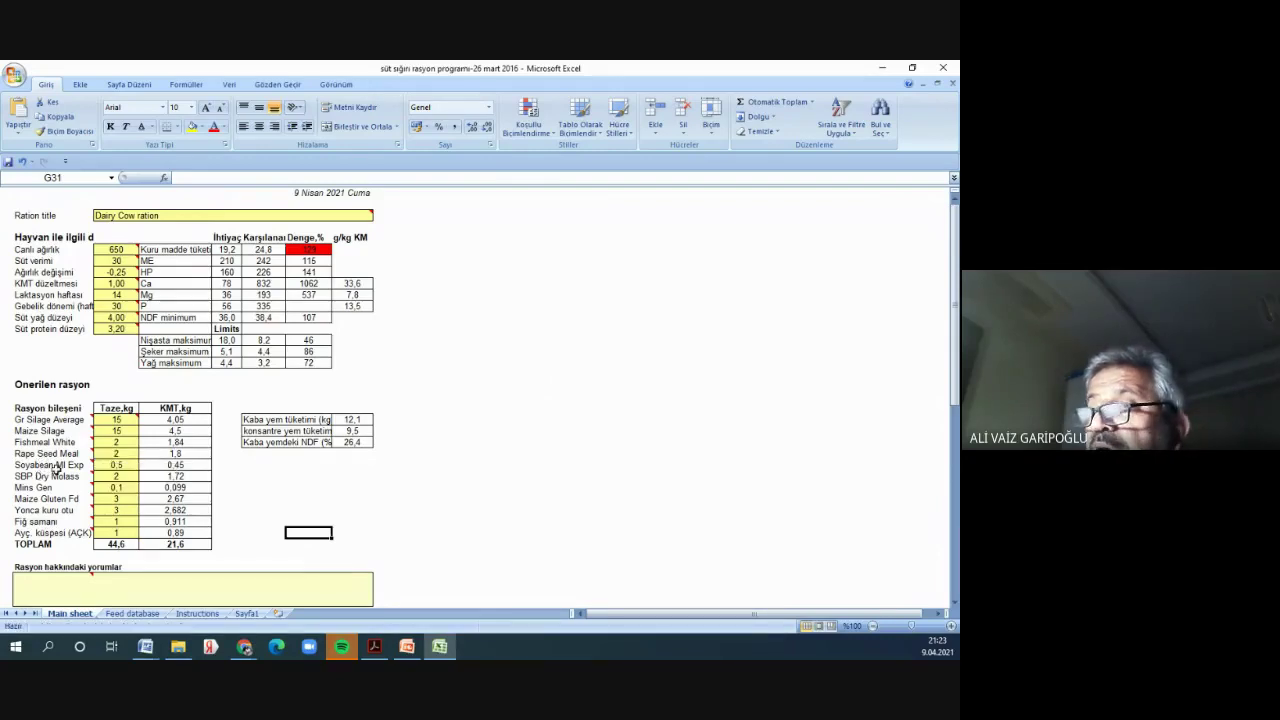
{"action": "left_click", "coordinate": [107, 454]}
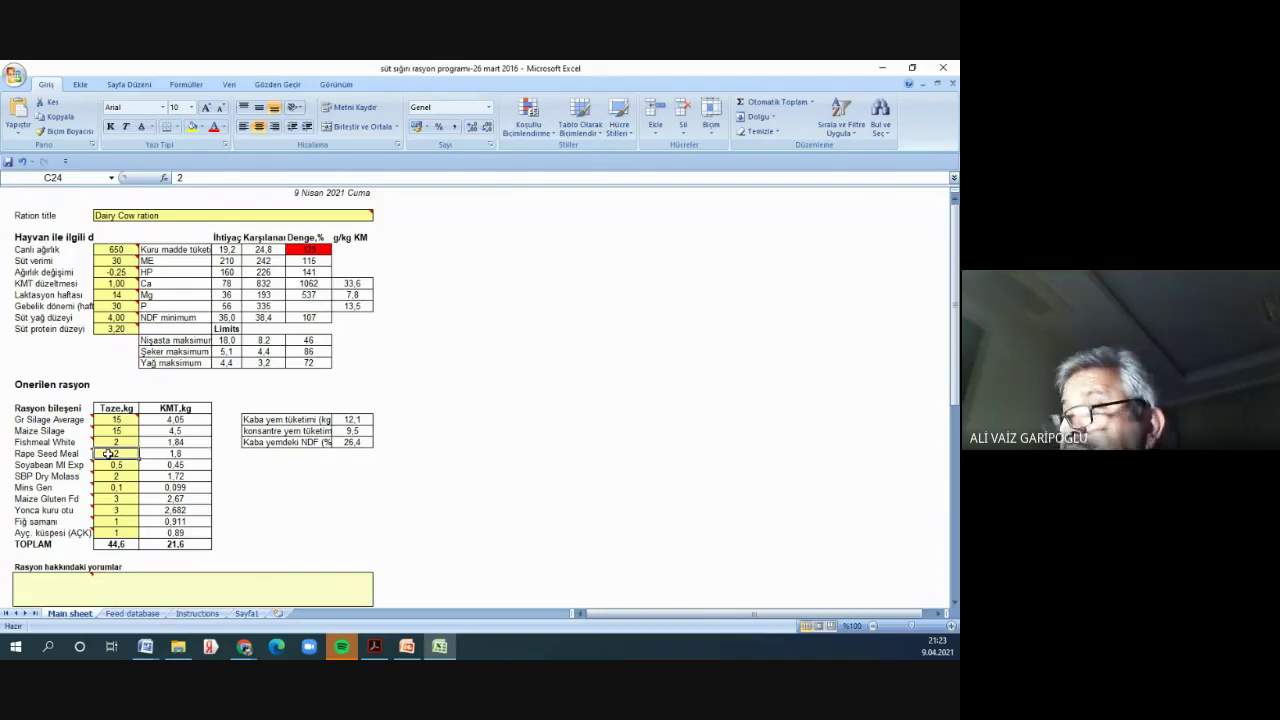
{"action": "type", "text": "0"}
{"action": "left_click", "coordinate": [291, 524]}
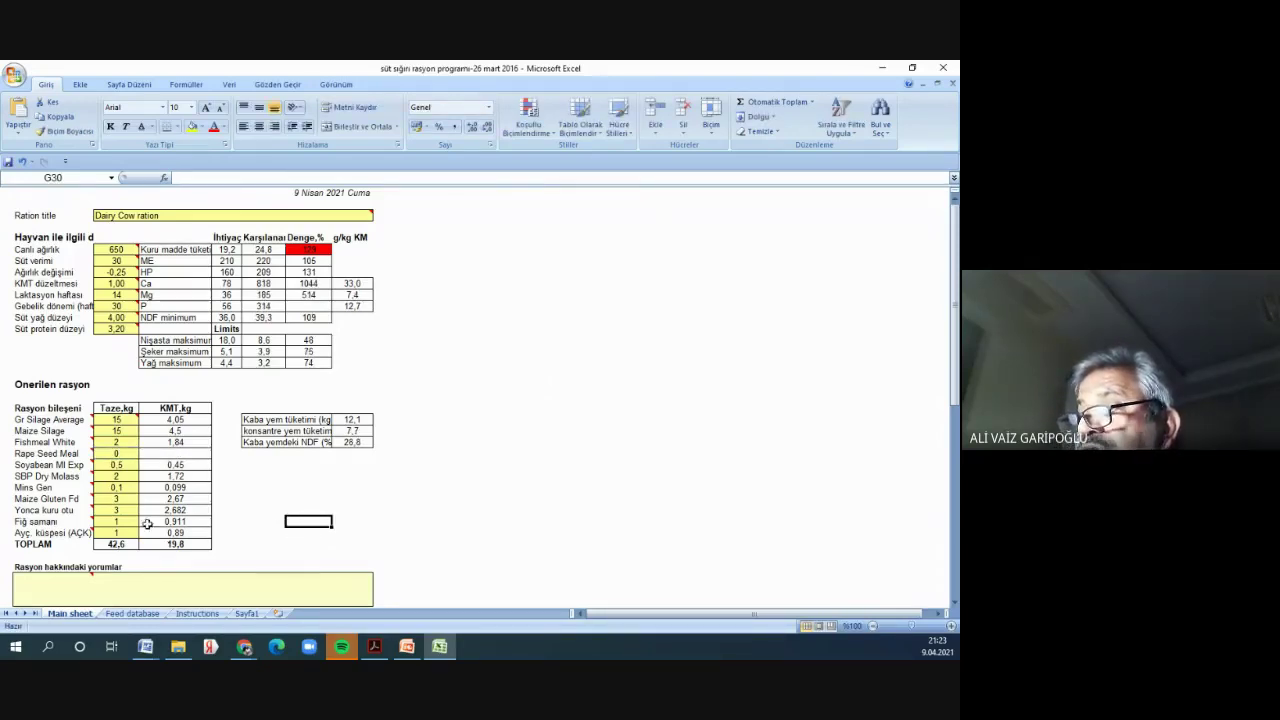
- Clear the fresh amount of Soyabean Ml Exp and inspect the supplied value in the HP row
{"action": "left_click", "coordinate": [112, 534]}
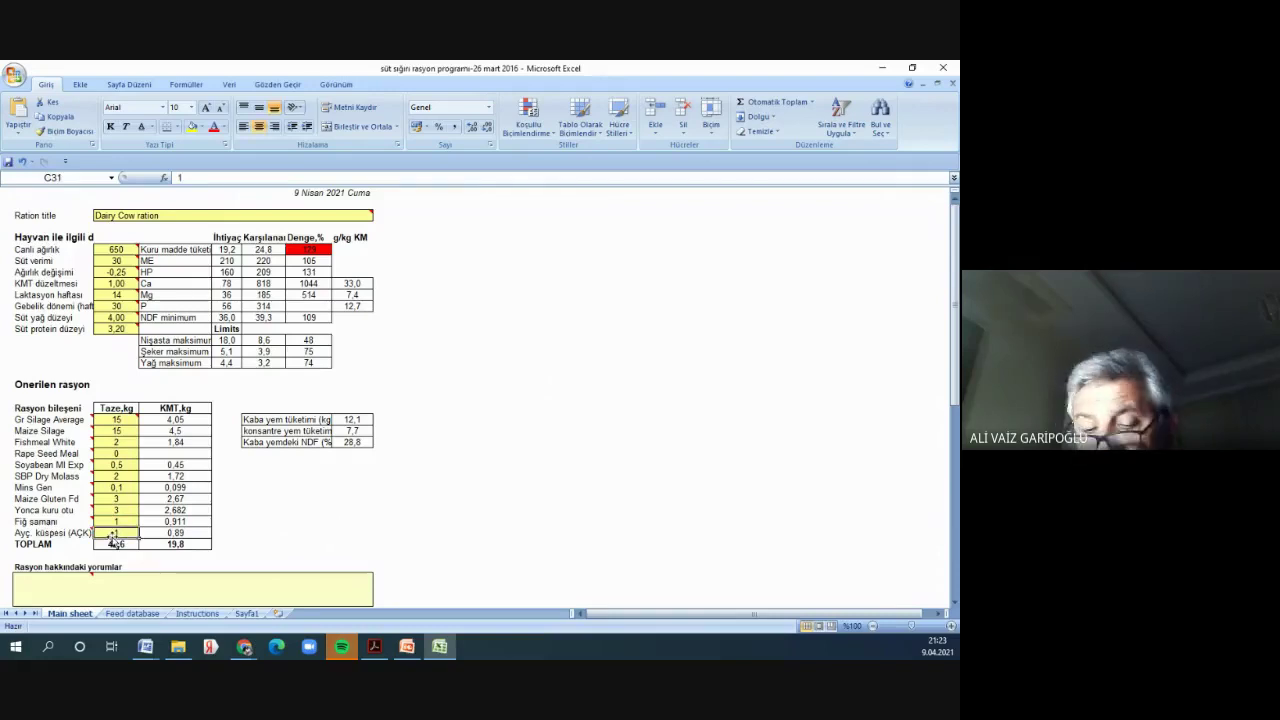
{"action": "left_click", "coordinate": [121, 467]}
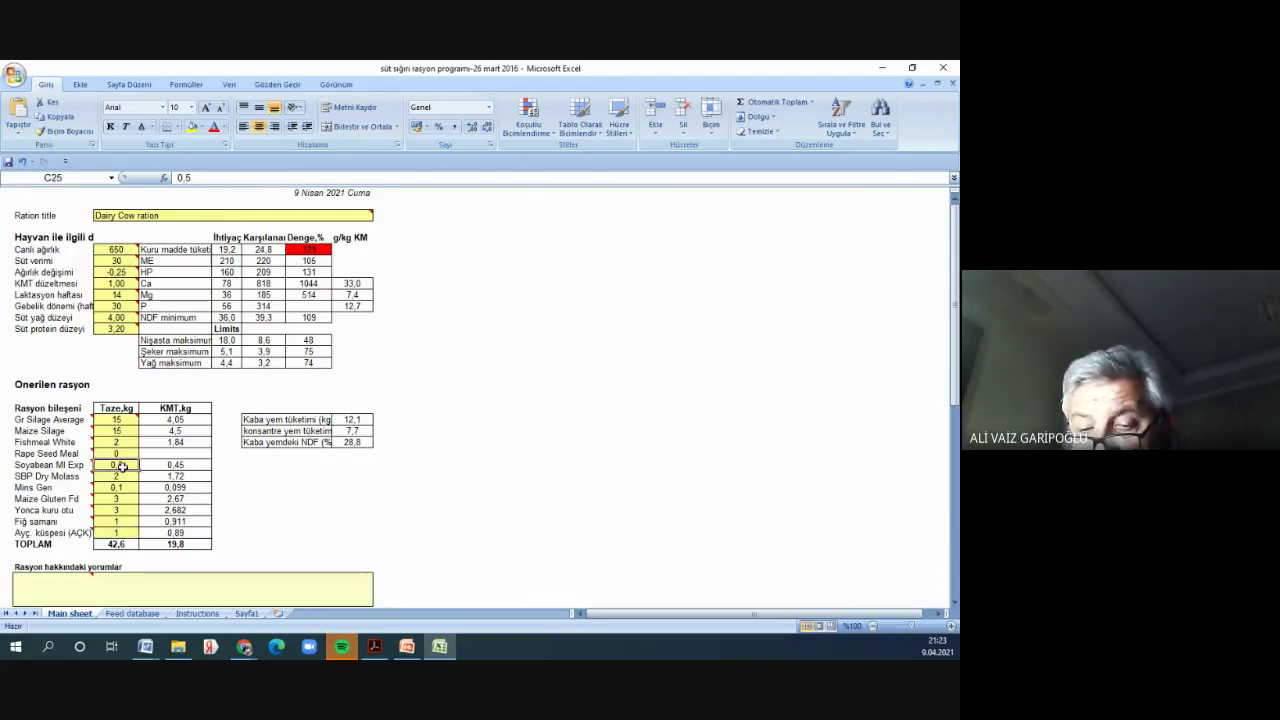
{"action": "key", "text": "Delete"}
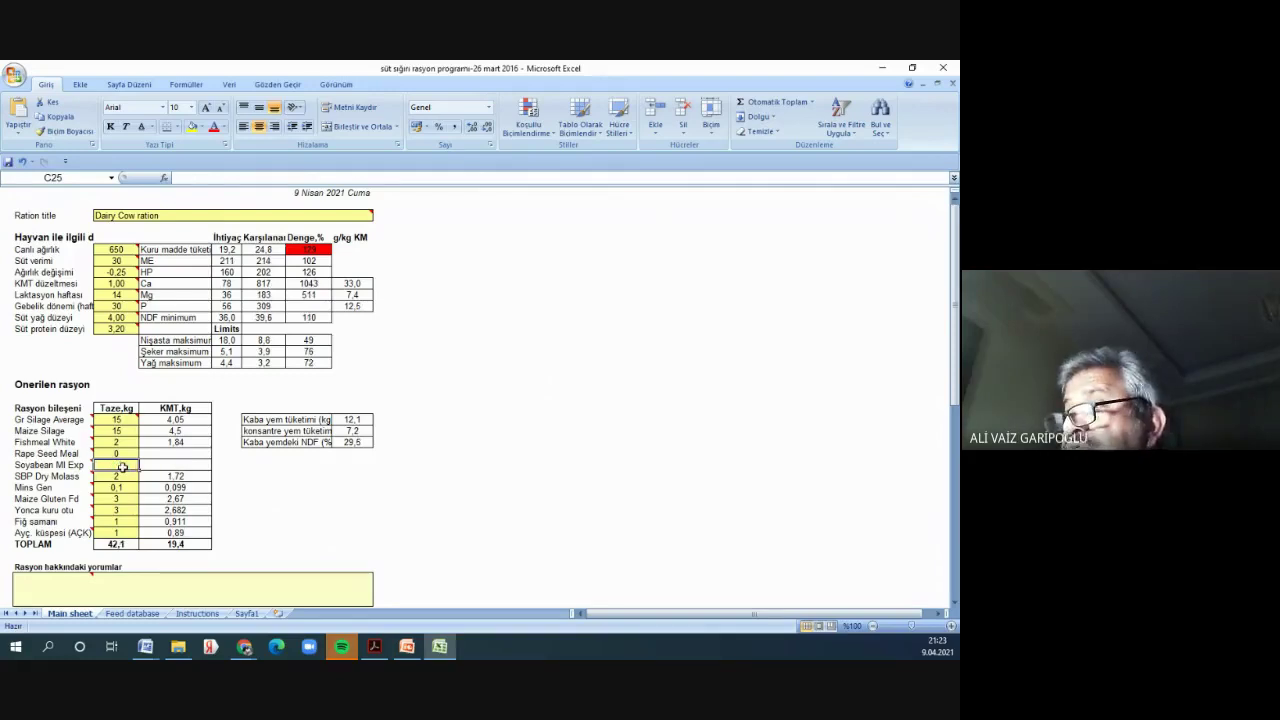
{"action": "left_click", "coordinate": [415, 521]}
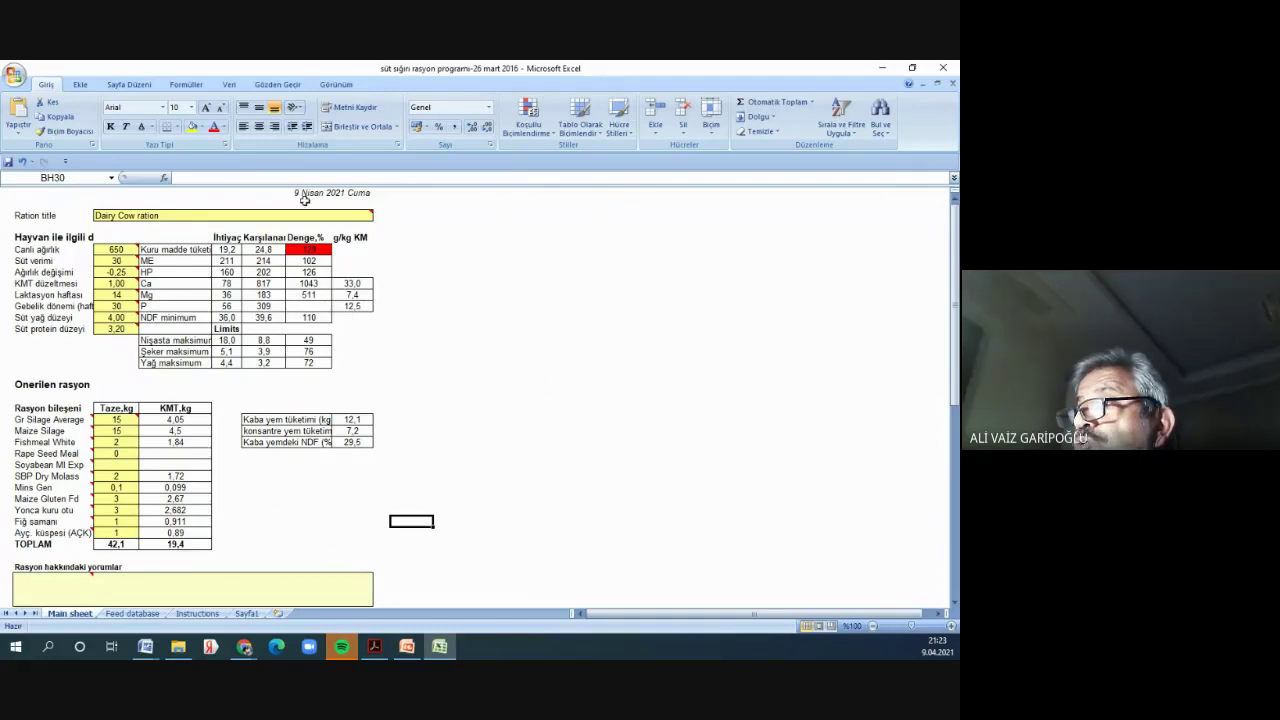
{"action": "left_click", "coordinate": [262, 272]}
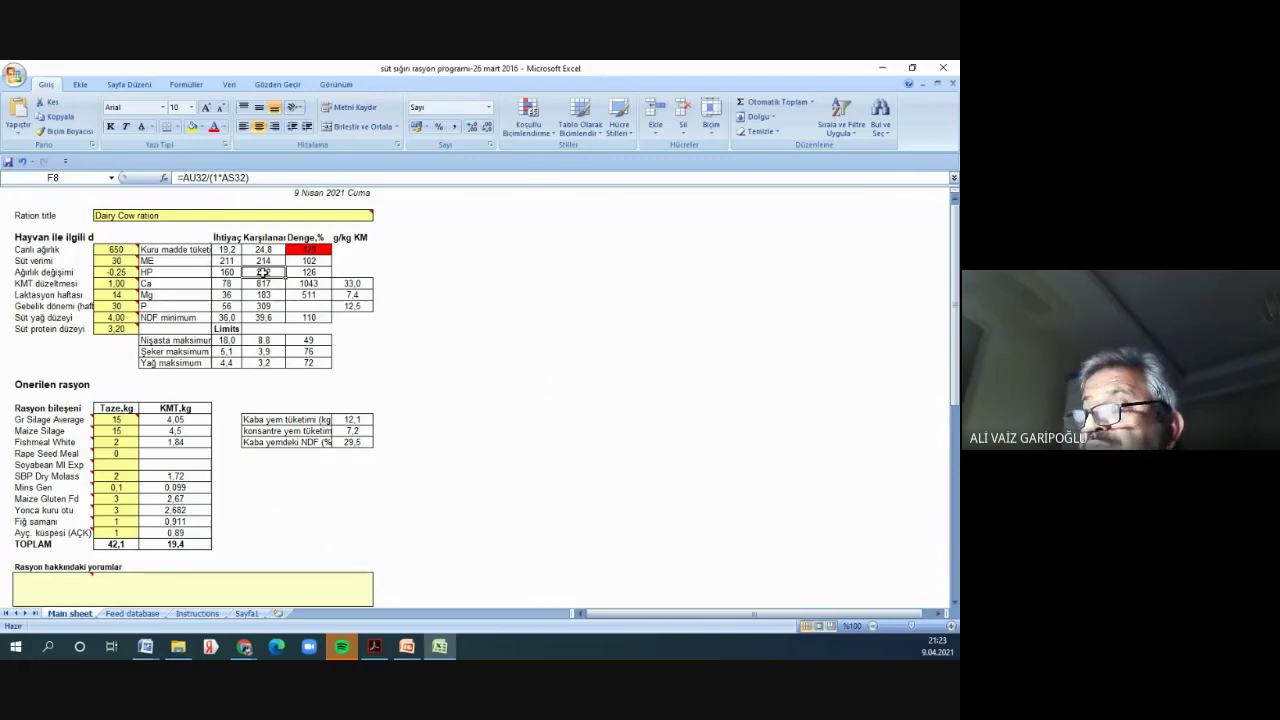
- Reduce the fresh amount of Yonca kuru otu to 2 kg
{"action": "left_click", "coordinate": [120, 511]}
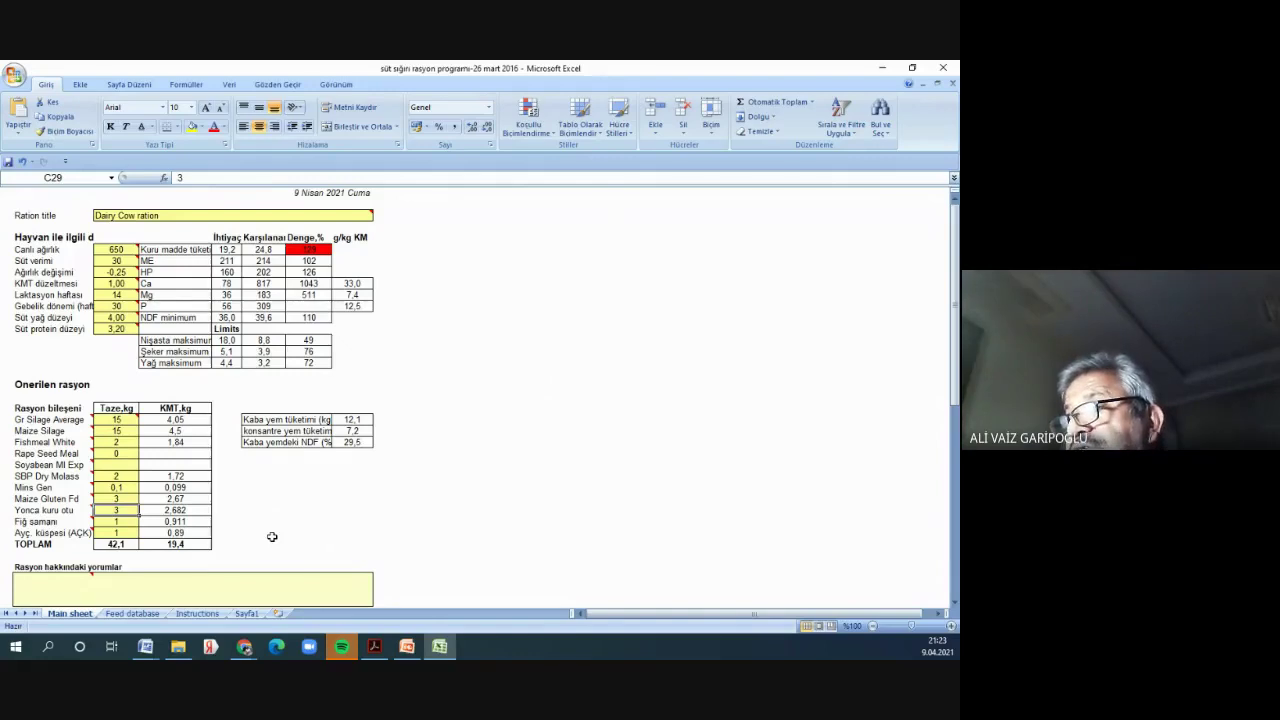
{"action": "type", "text": "2"}
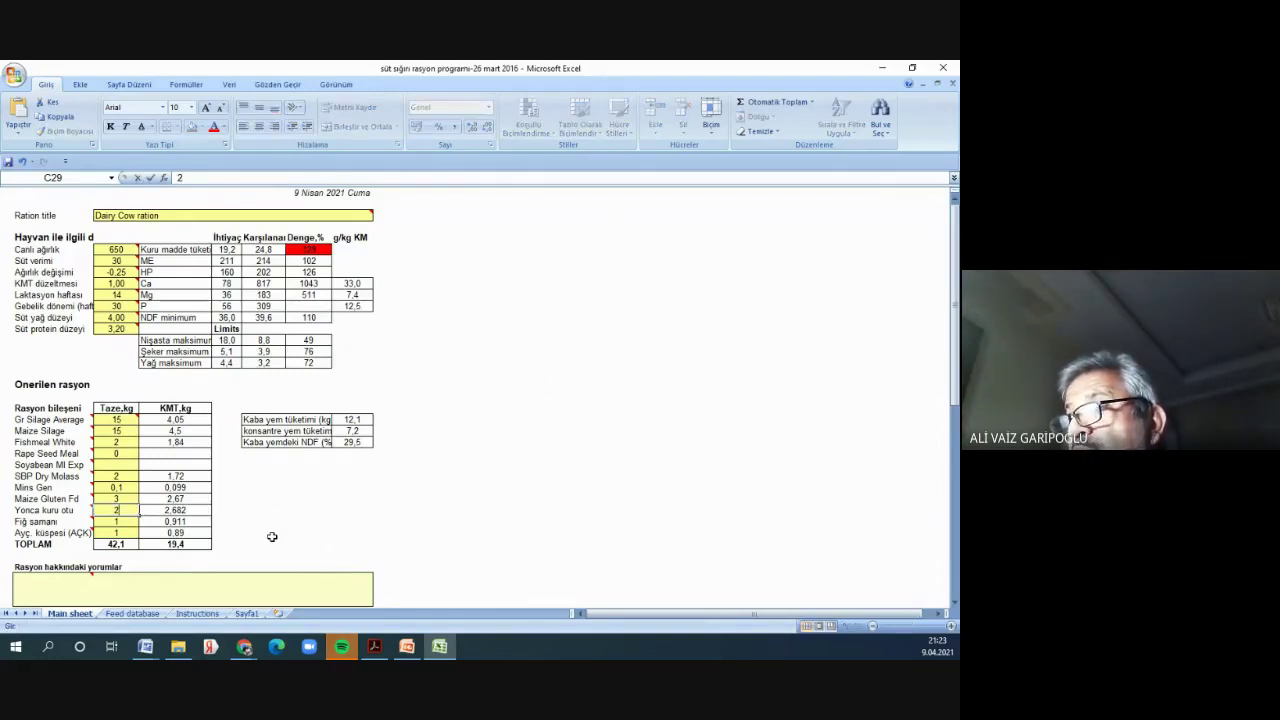
{"action": "left_click", "coordinate": [272, 537]}
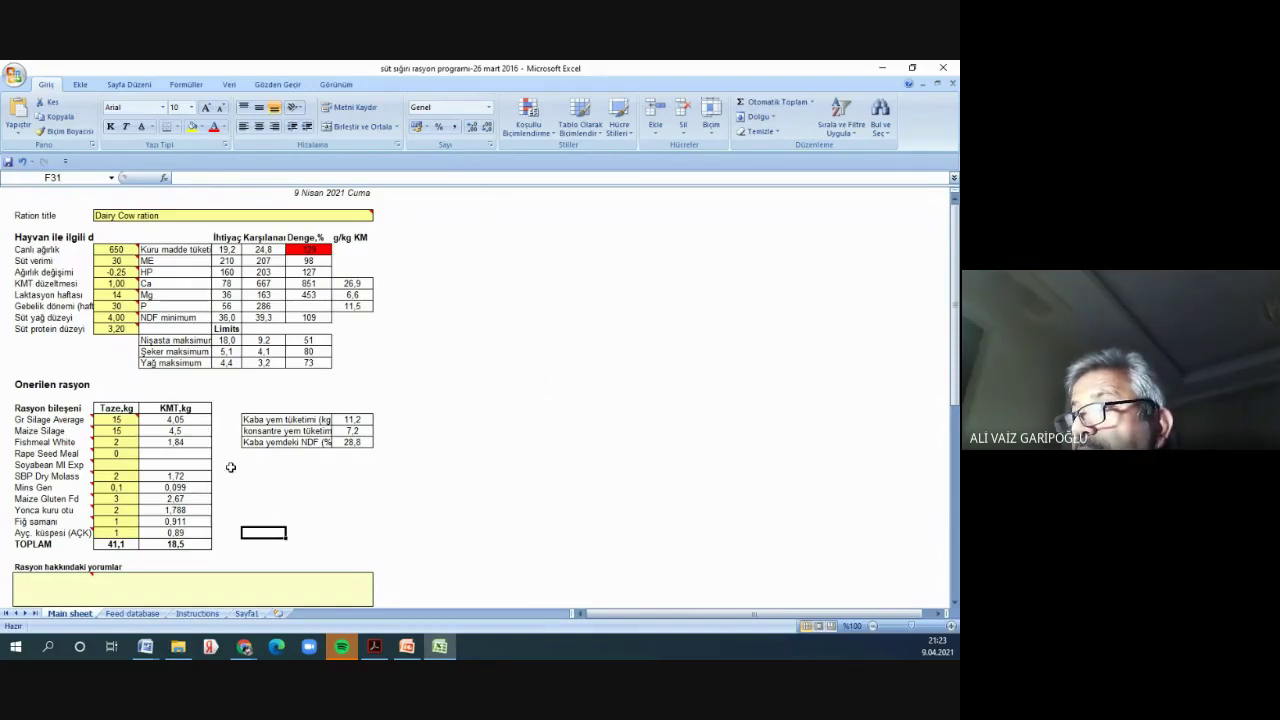
- Set the fresh amounts in the ration to 1 kg for Fishmeal White and 3 kg for Yonca kuru otu
{"action": "left_click", "coordinate": [117, 442]}
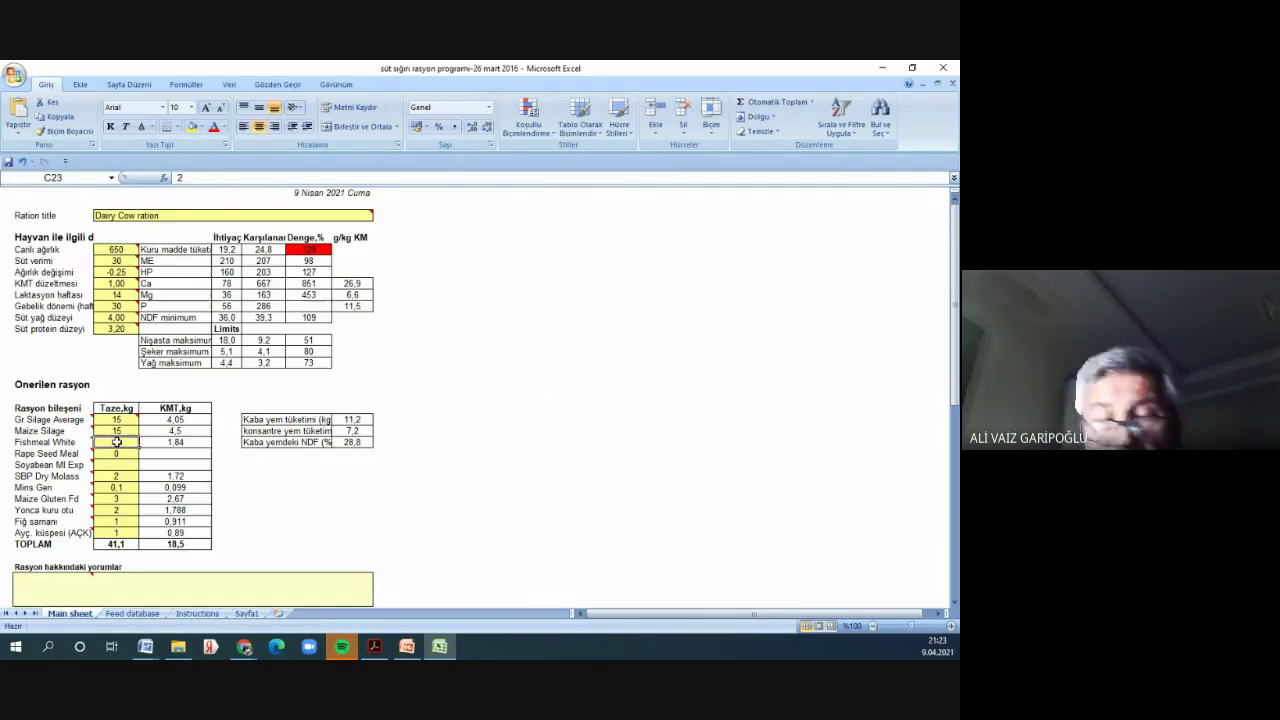
{"action": "type", "text": "1"}
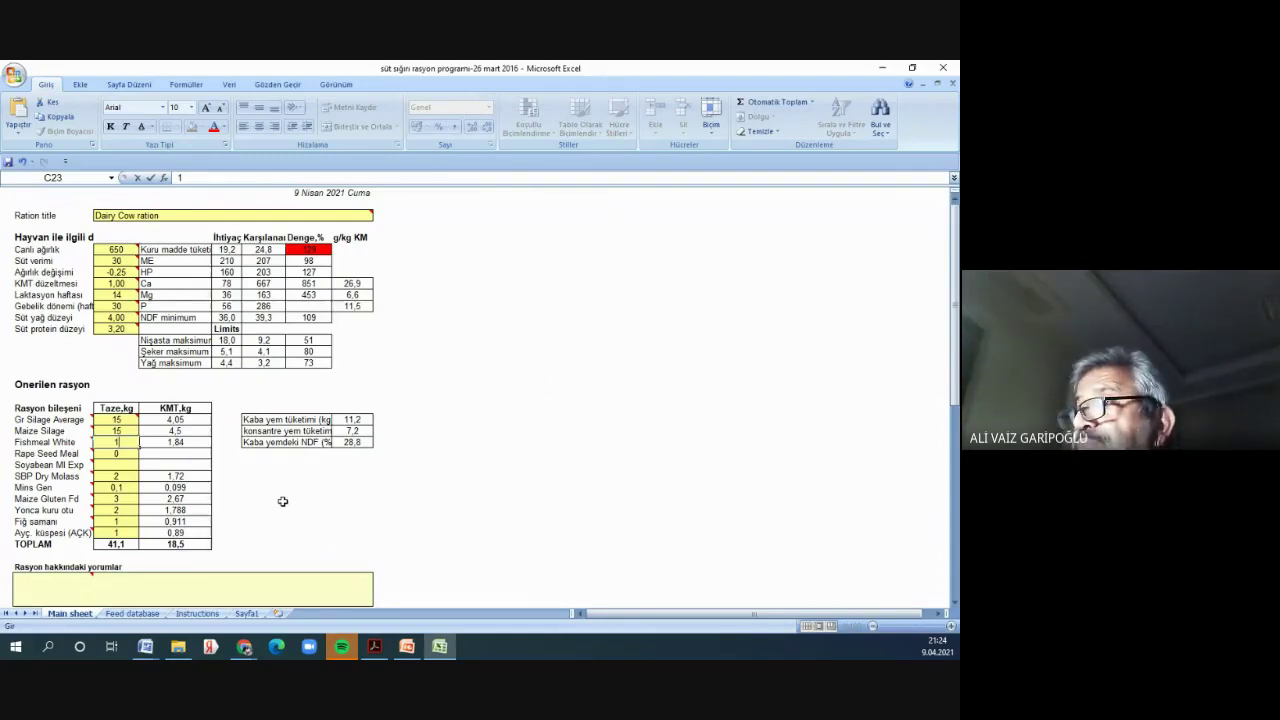
{"action": "left_click", "coordinate": [283, 501]}
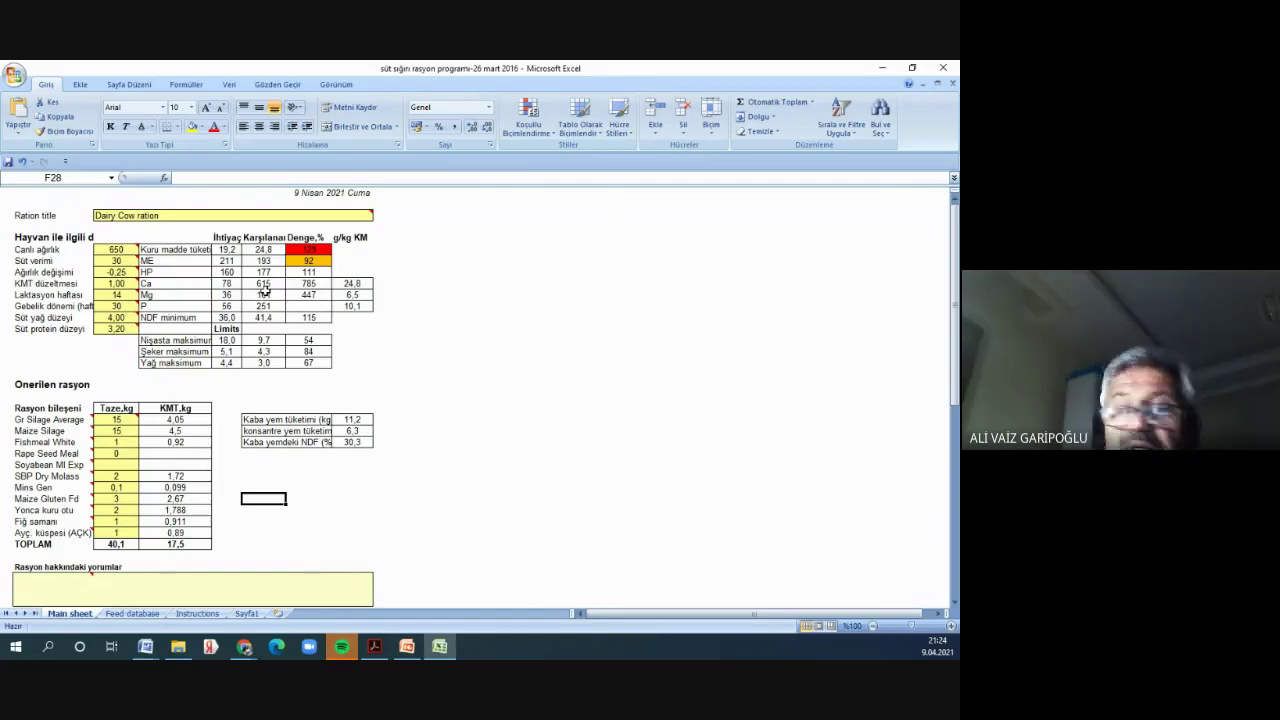
{"action": "left_click", "coordinate": [100, 511]}
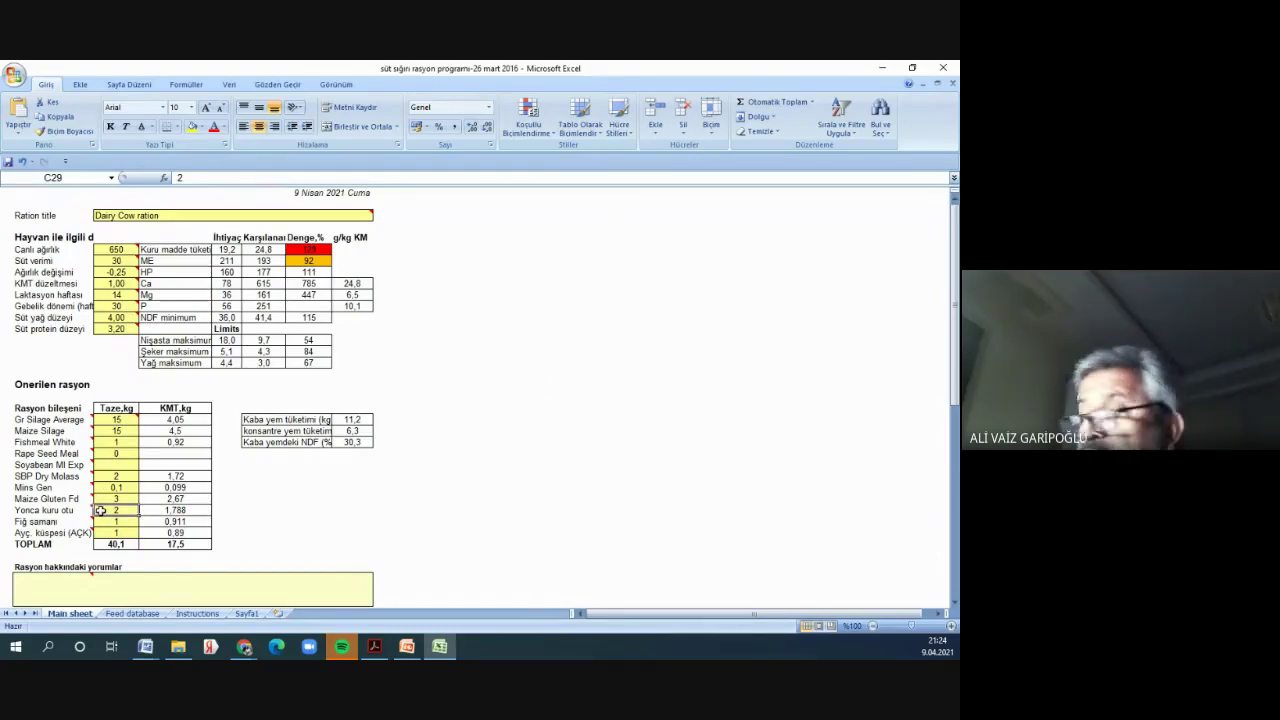
{"action": "type", "text": "3"}
{"action": "left_click", "coordinate": [433, 396]}
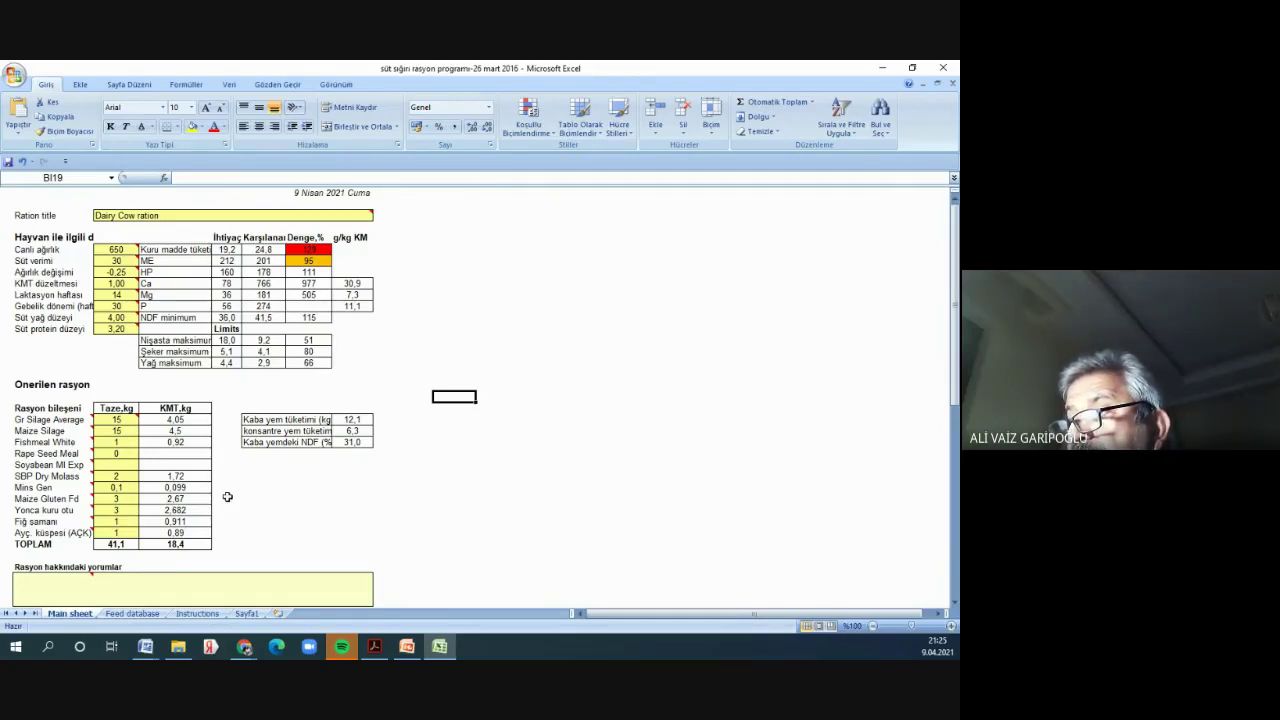
- Clear the fresh amount of Mins Gen in the ration
{"action": "left_click", "coordinate": [121, 488]}
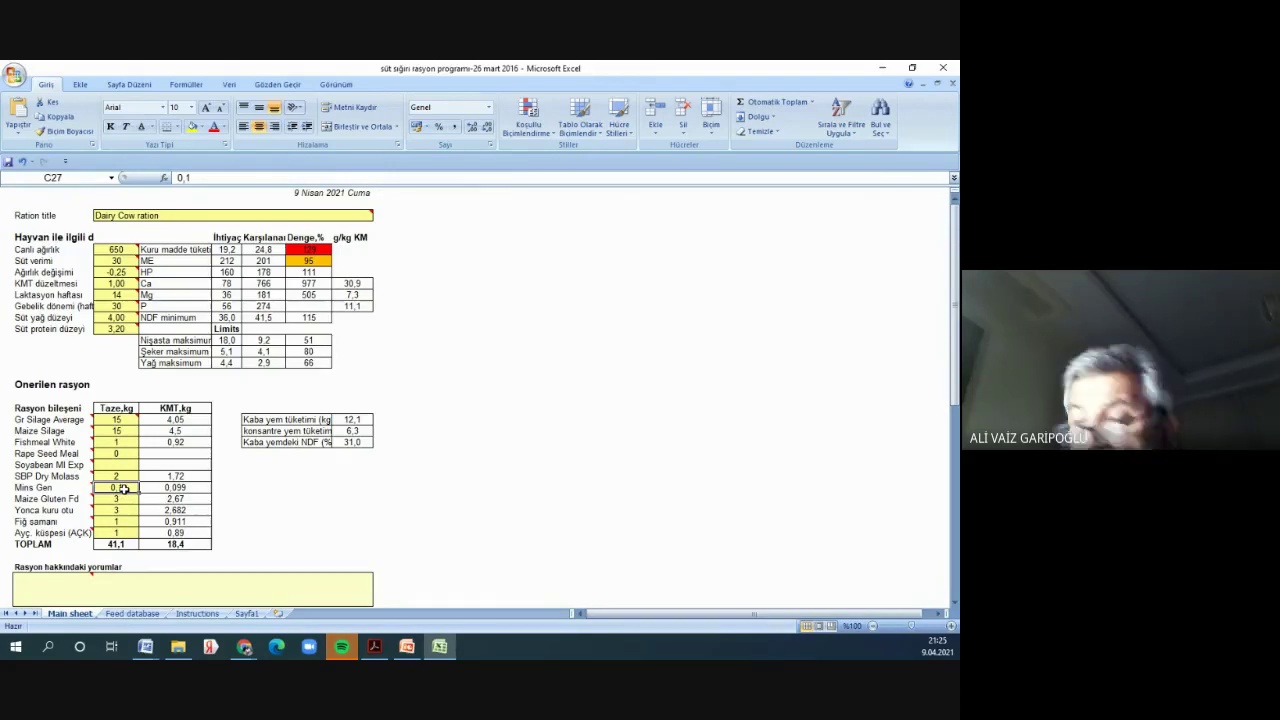
{"action": "key", "text": "Delete"}
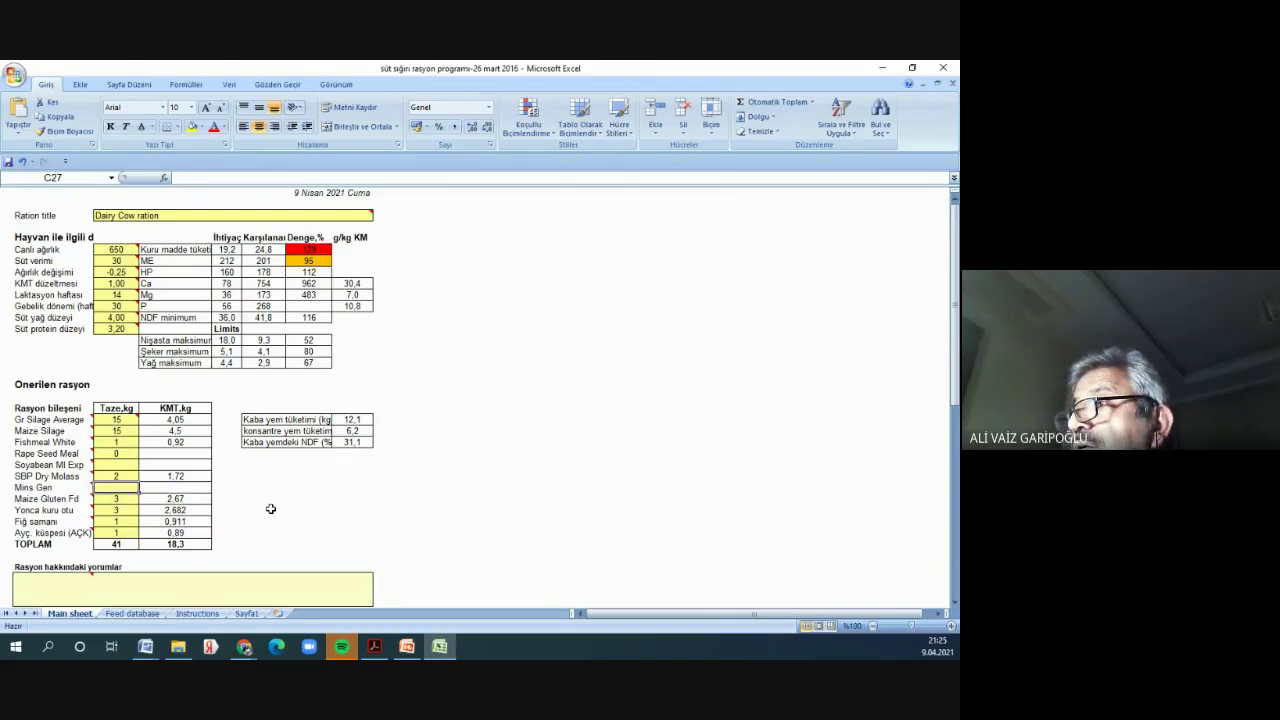
{"action": "left_click", "coordinate": [270, 509]}
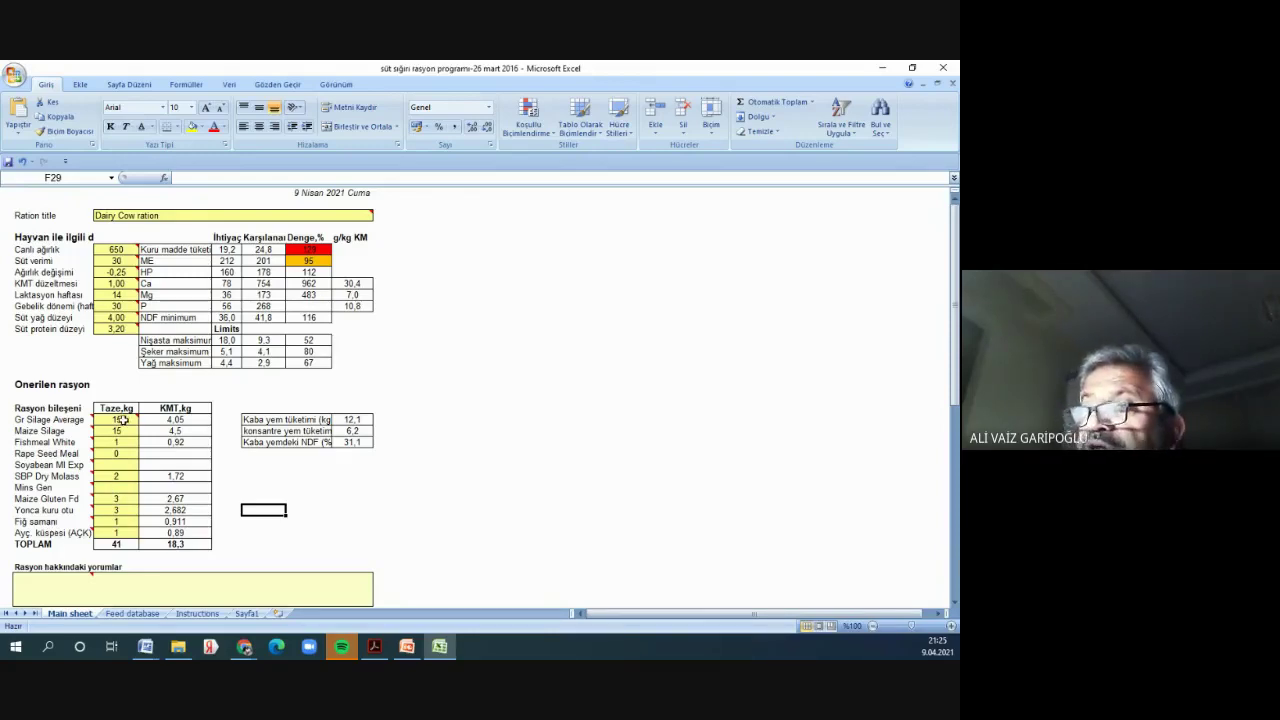
- Review the nutrient analyses of the common and added feeds in the Feed database sheet, then return to the Main sheet
{"action": "mouse_move", "coordinate": [121, 417]}
{"action": "mouse_move", "coordinate": [38, 420]}
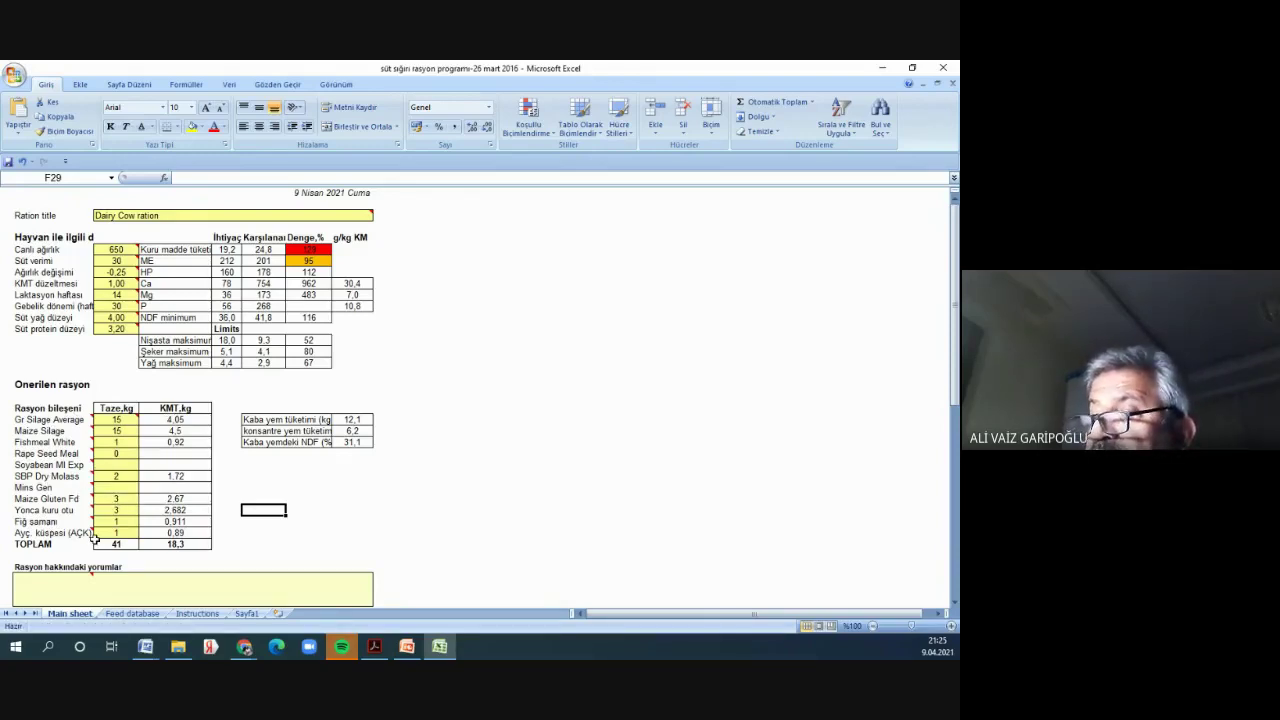
{"action": "scroll", "coordinate": [100, 545], "scroll_direction": "down", "scroll_amount": 1}
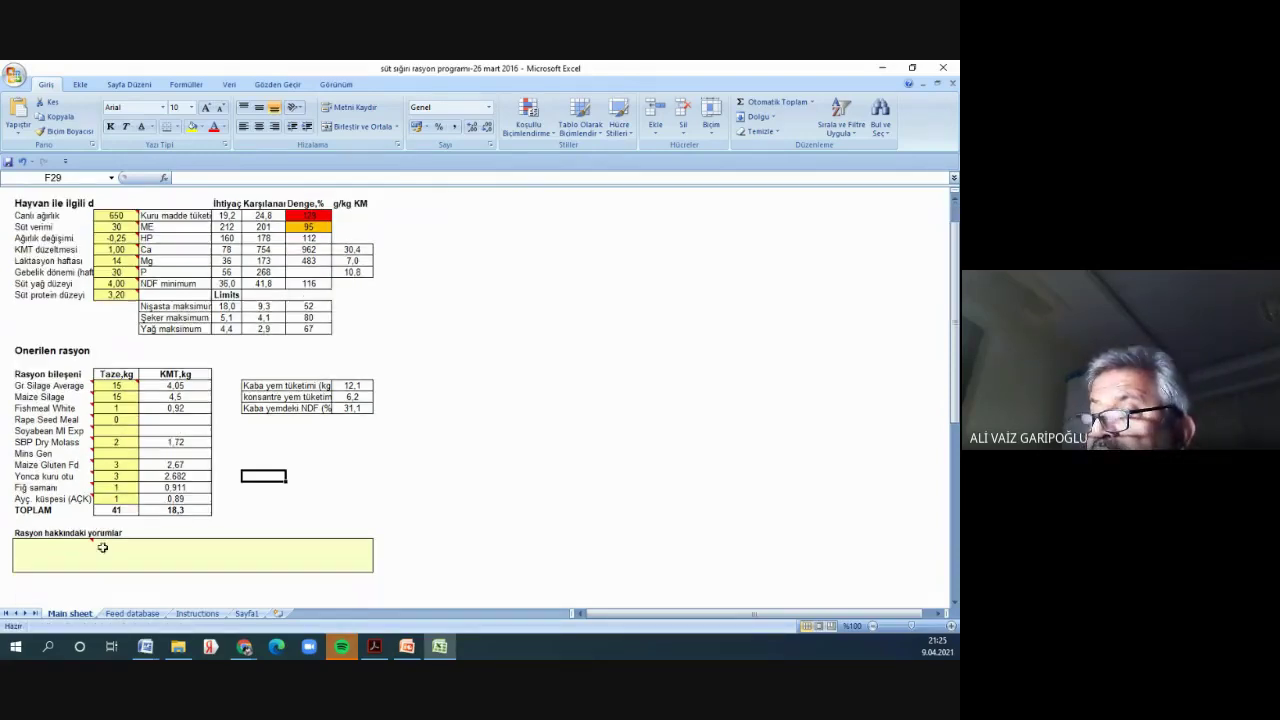
{"action": "left_click", "coordinate": [147, 616]}
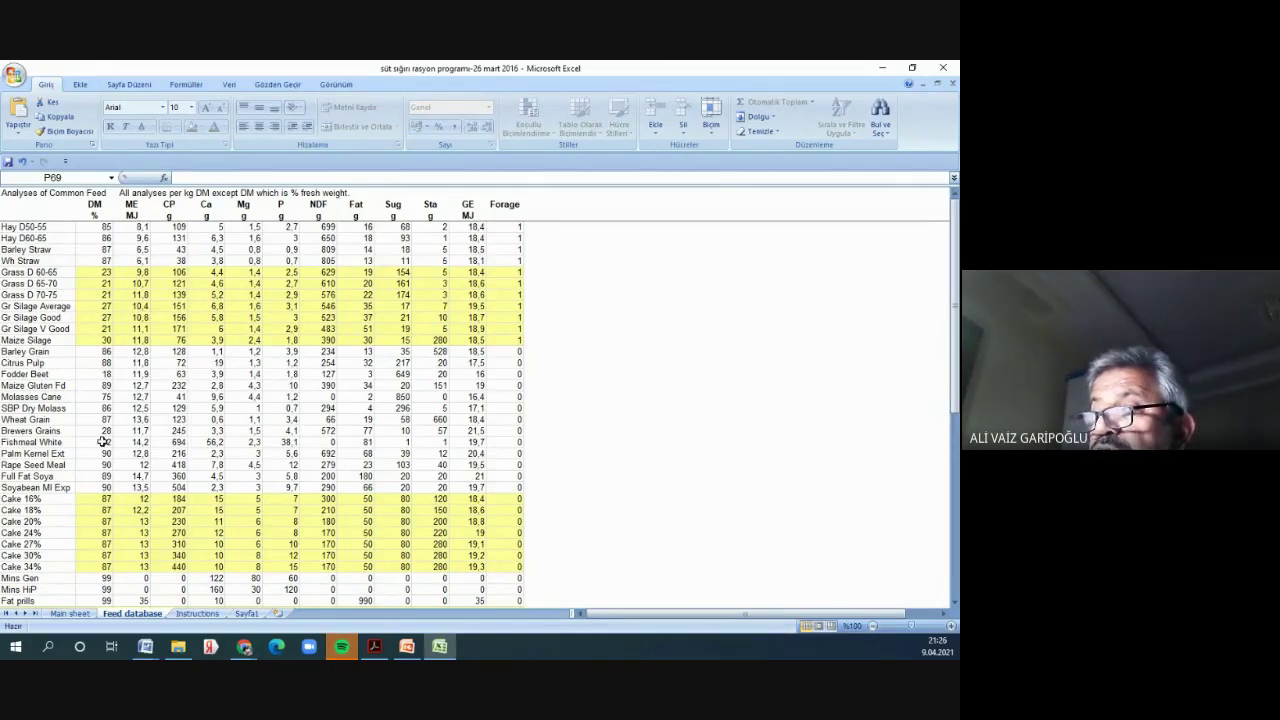
{"action": "scroll", "coordinate": [102, 441], "scroll_direction": "down", "scroll_amount": 1}
{"action": "scroll", "coordinate": [102, 441], "scroll_direction": "down", "scroll_amount": 6}
{"action": "scroll", "coordinate": [102, 441], "scroll_direction": "up", "scroll_amount": 4}
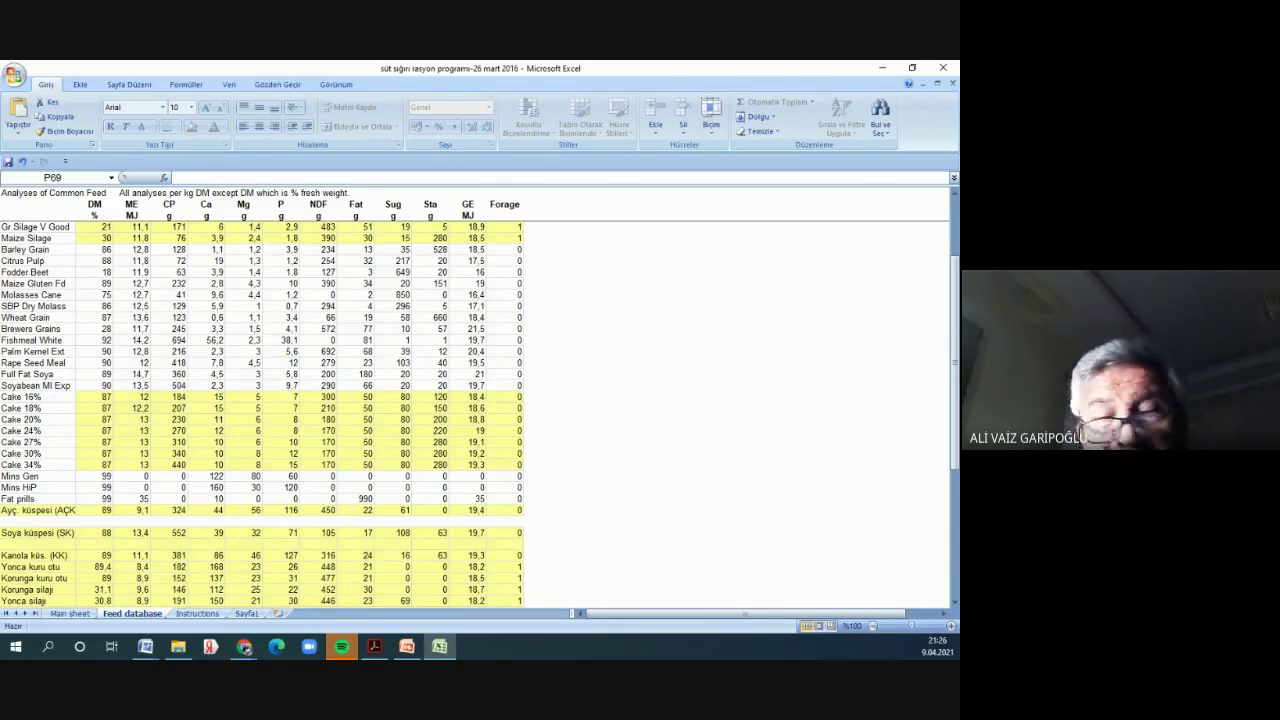
{"action": "left_click", "coordinate": [70, 617]}
{"action": "scroll", "coordinate": [155, 440], "scroll_direction": "up", "scroll_amount": 1}
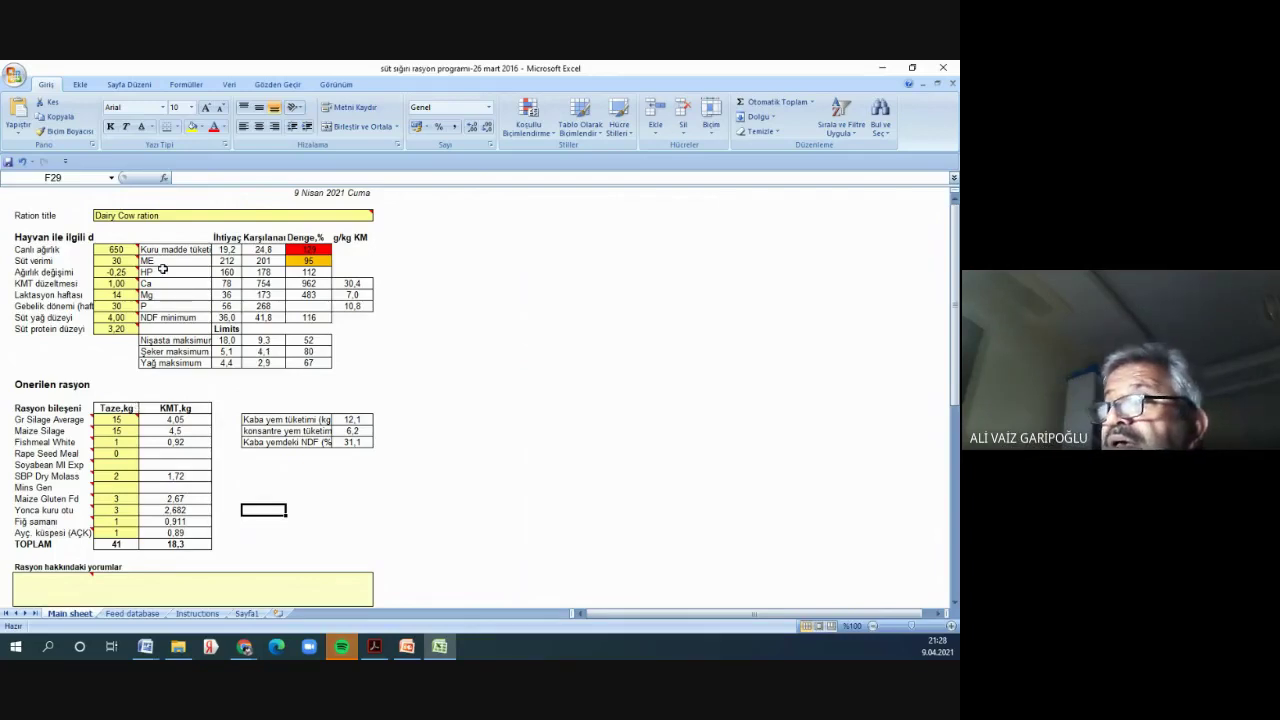
- Read through the usage notes on the Instructions sheet from start to end, then go back to the Main sheet
{"action": "left_click", "coordinate": [197, 613]}
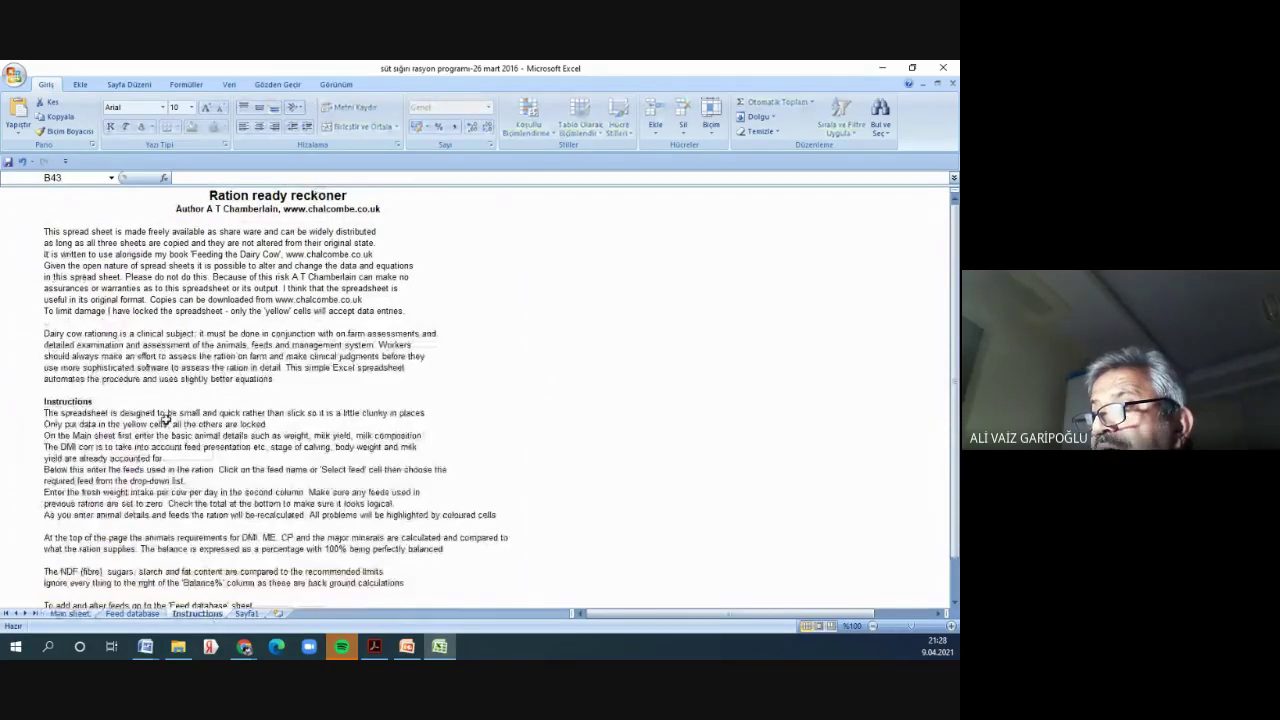
{"action": "scroll", "coordinate": [165, 420], "scroll_direction": "down", "scroll_amount": 2}
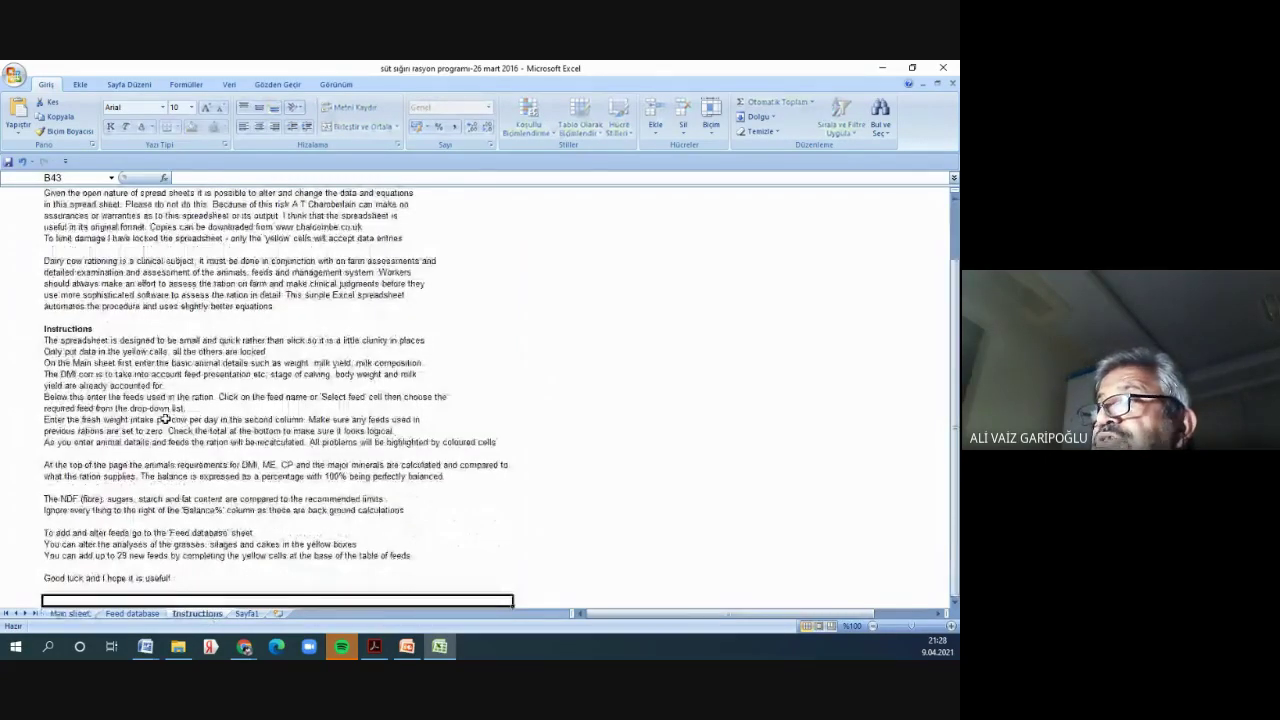
{"action": "scroll", "coordinate": [165, 420], "scroll_direction": "up", "scroll_amount": 2}
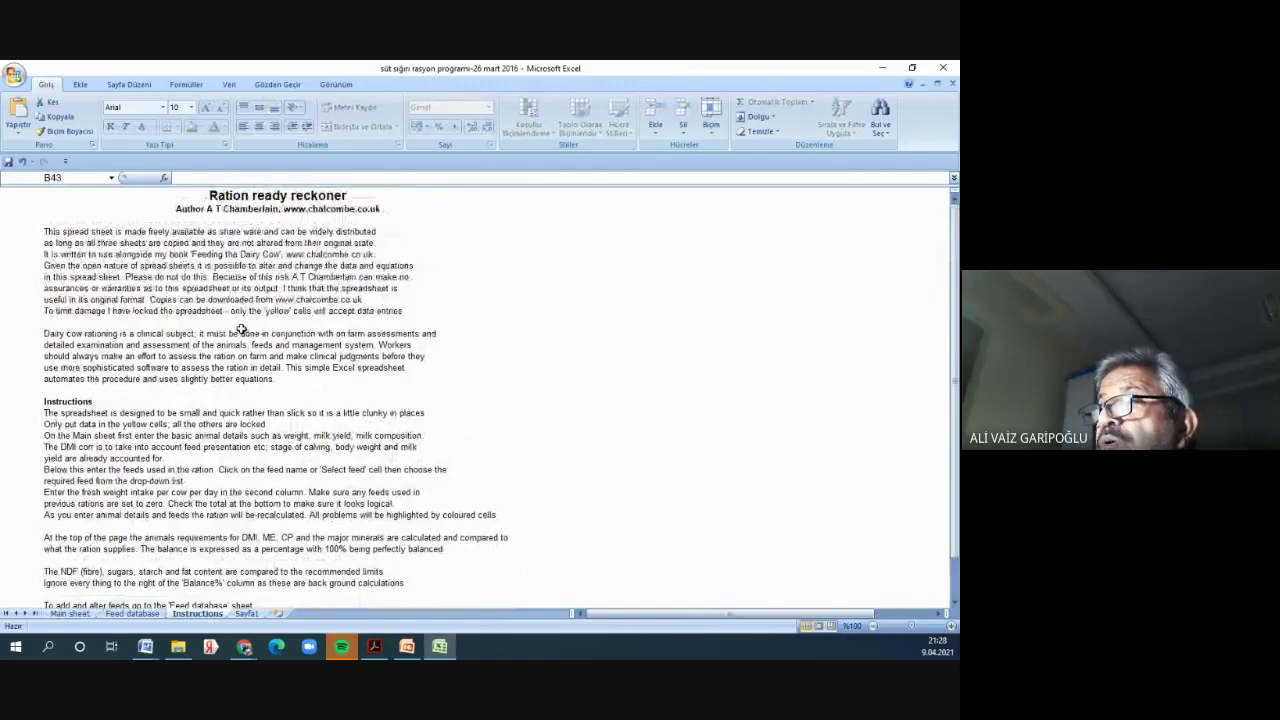
{"action": "scroll", "coordinate": [241, 329], "scroll_direction": "down", "scroll_amount": 2}
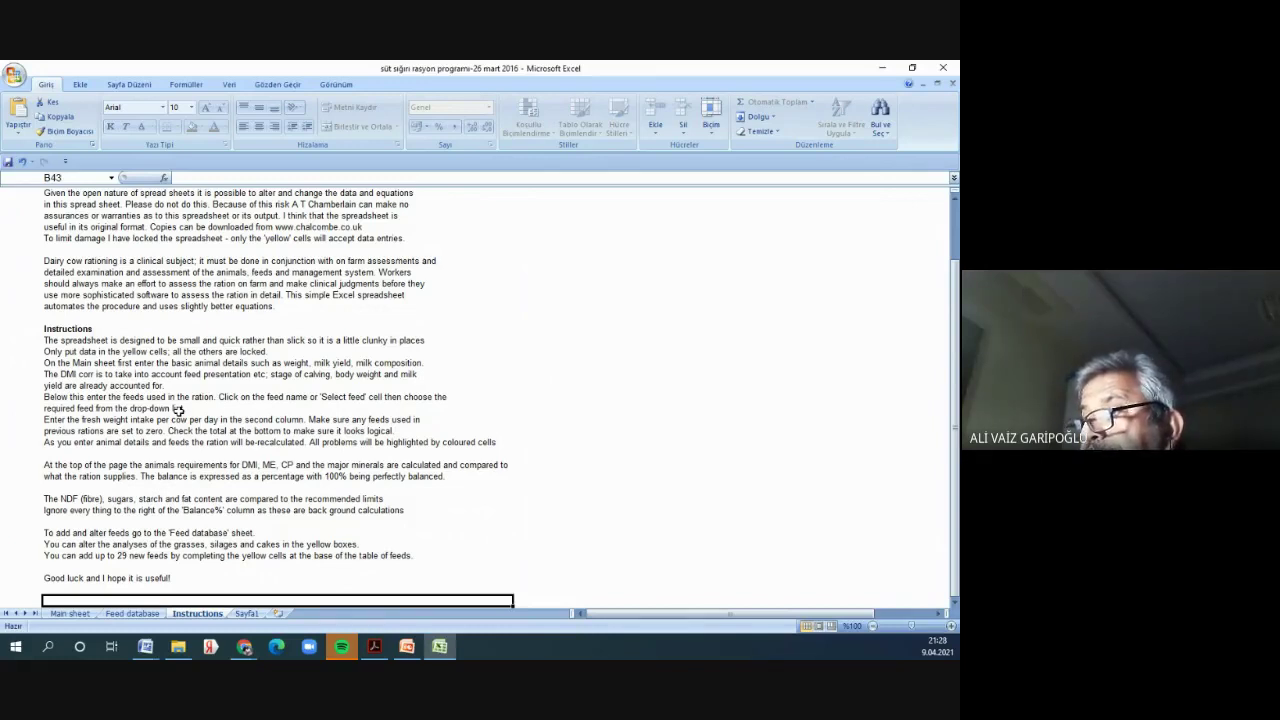
{"action": "scroll", "coordinate": [177, 410], "scroll_direction": "down", "scroll_amount": 1}
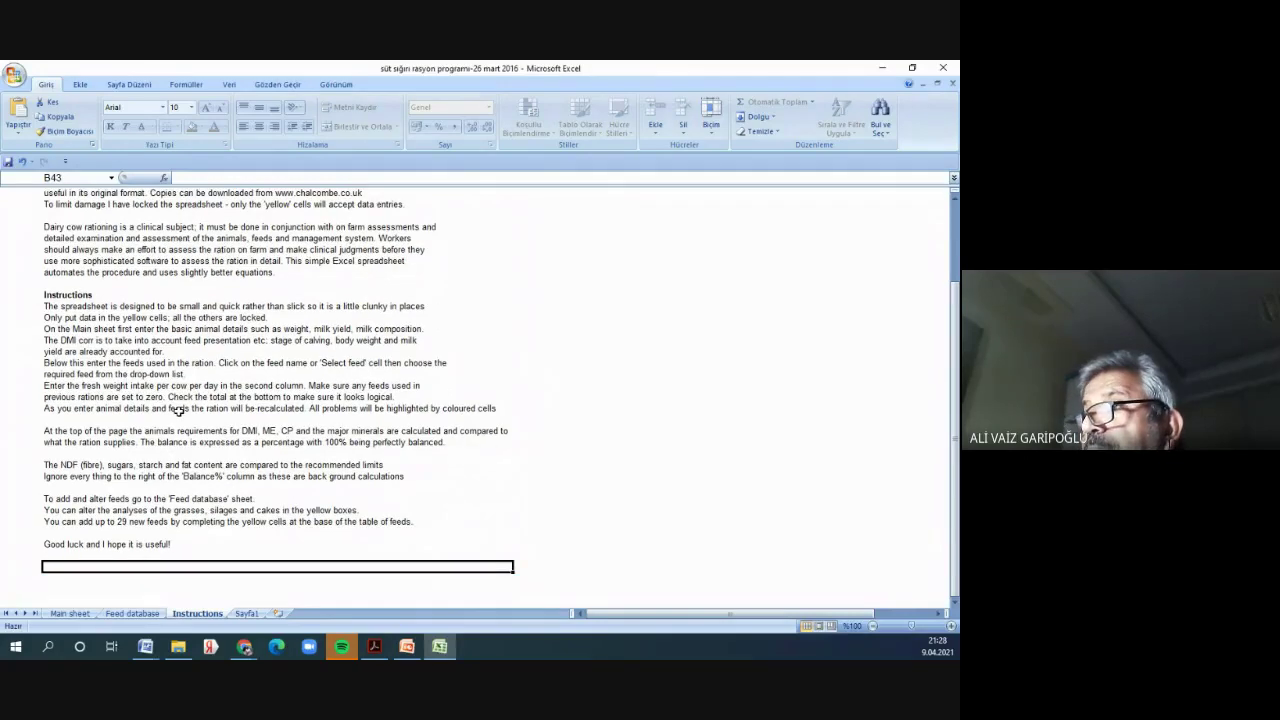
{"action": "scroll", "coordinate": [177, 410], "scroll_direction": "up", "scroll_amount": 3}
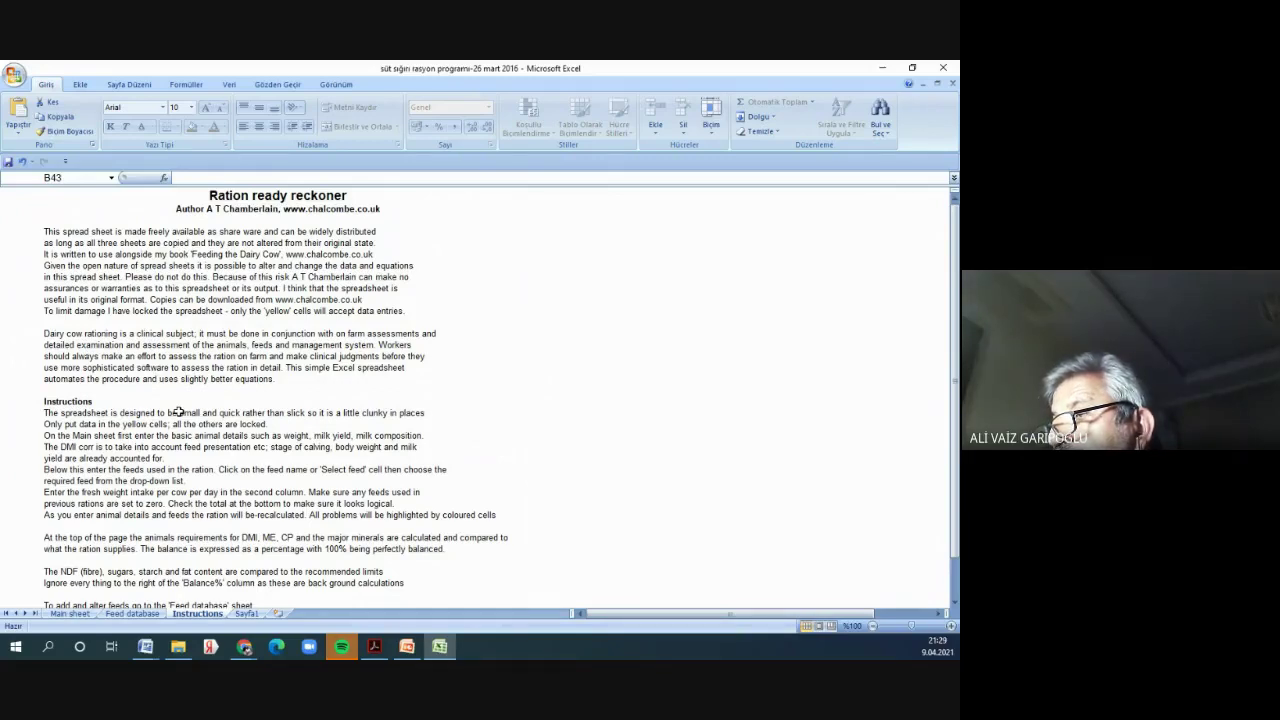
{"action": "scroll", "coordinate": [178, 412], "scroll_direction": "down", "scroll_amount": 2}
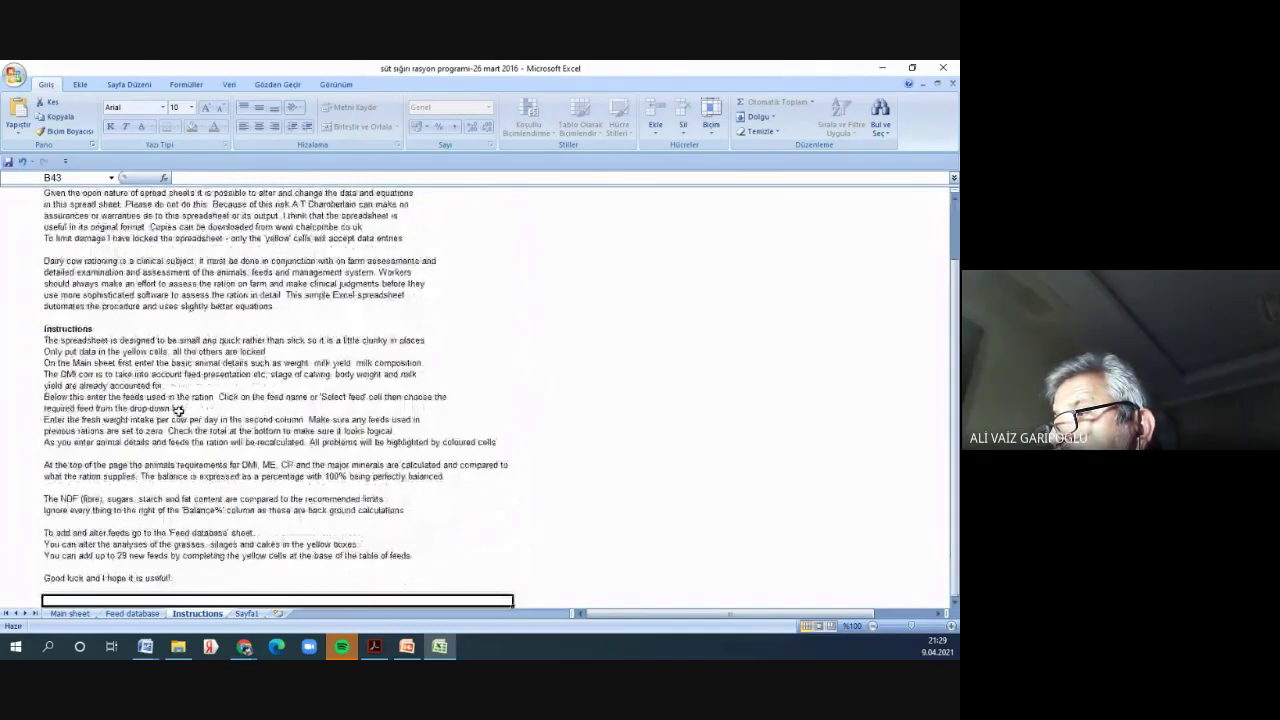
{"action": "scroll", "coordinate": [178, 410], "scroll_direction": "down", "scroll_amount": 1}
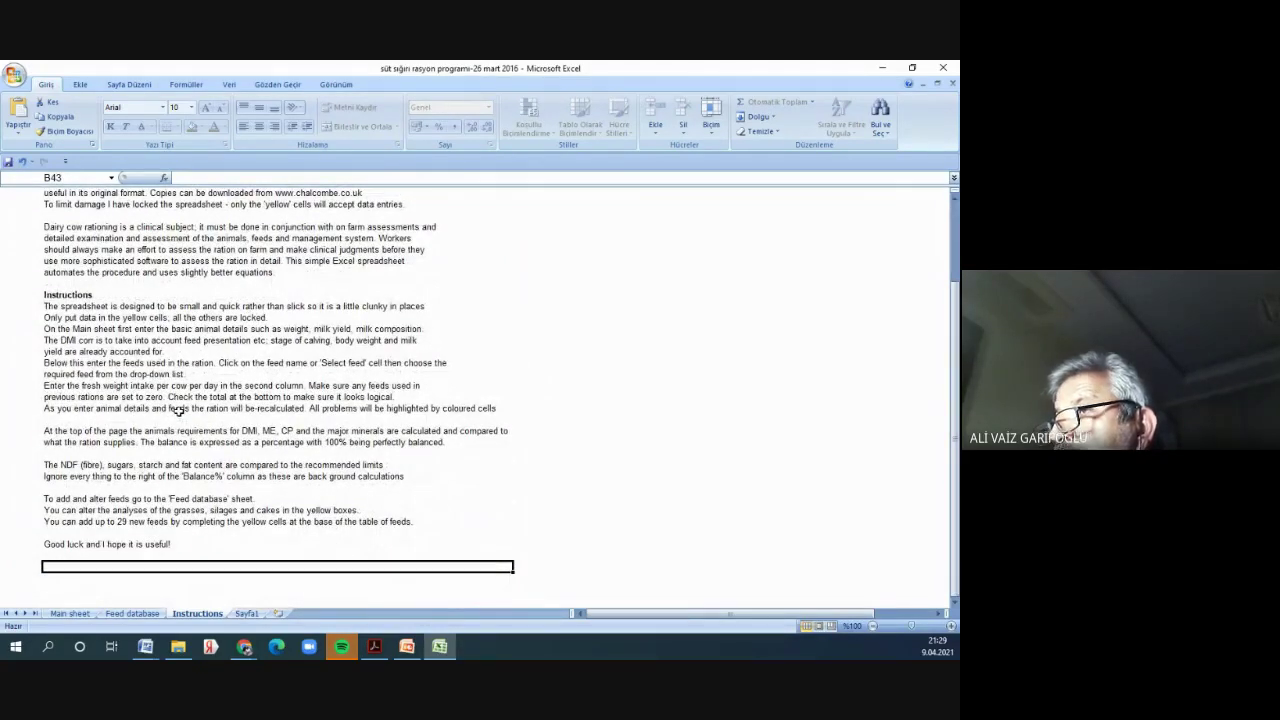
{"action": "scroll", "coordinate": [178, 410], "scroll_direction": "up", "scroll_amount": 3}
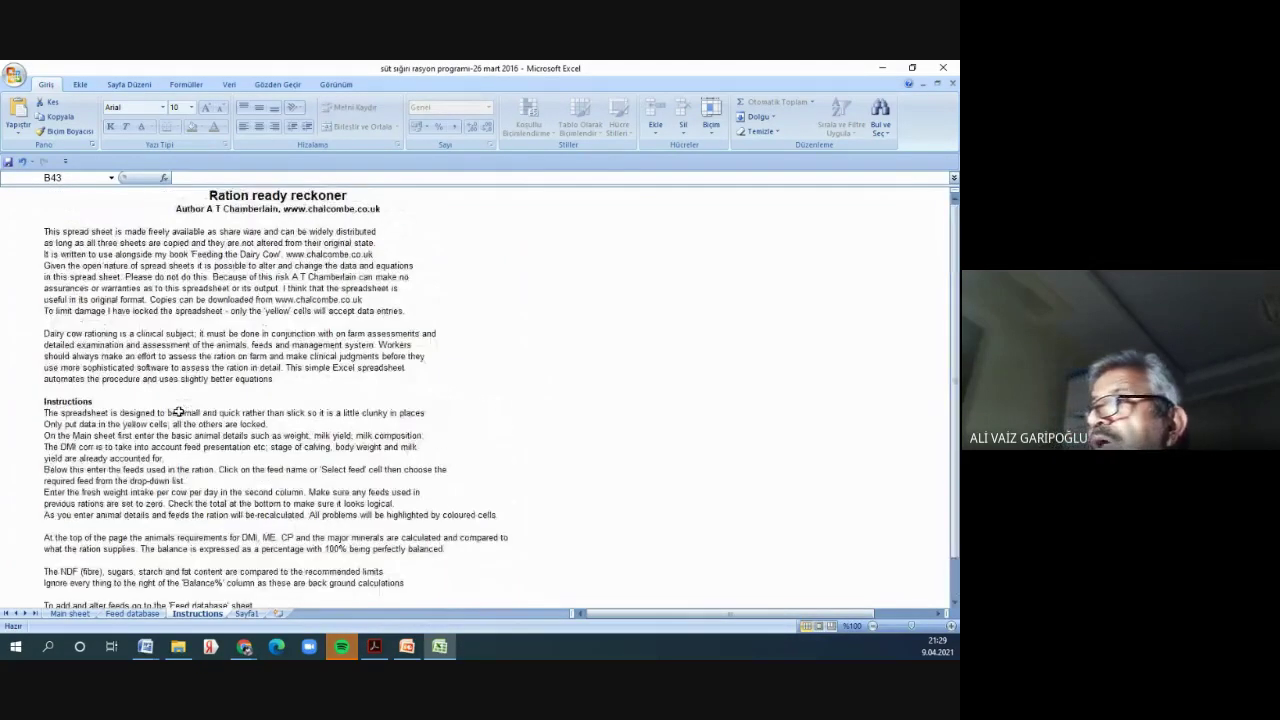
{"action": "left_click", "coordinate": [69, 614]}
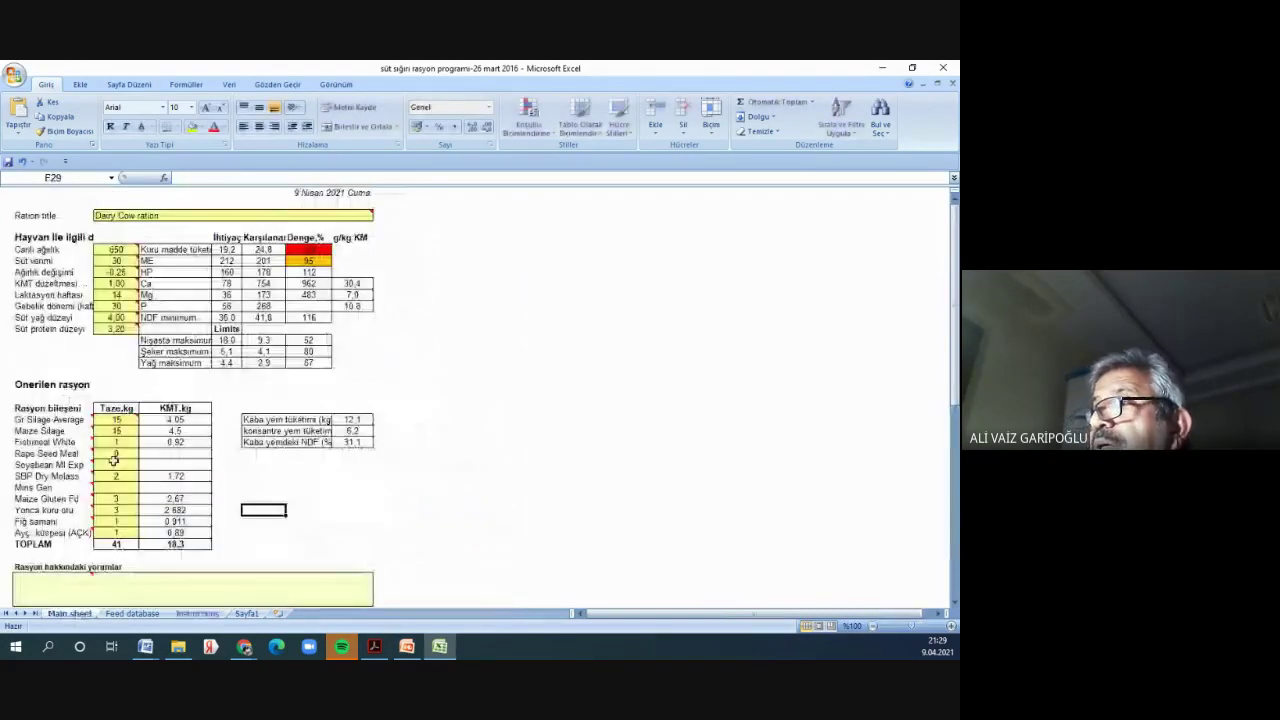